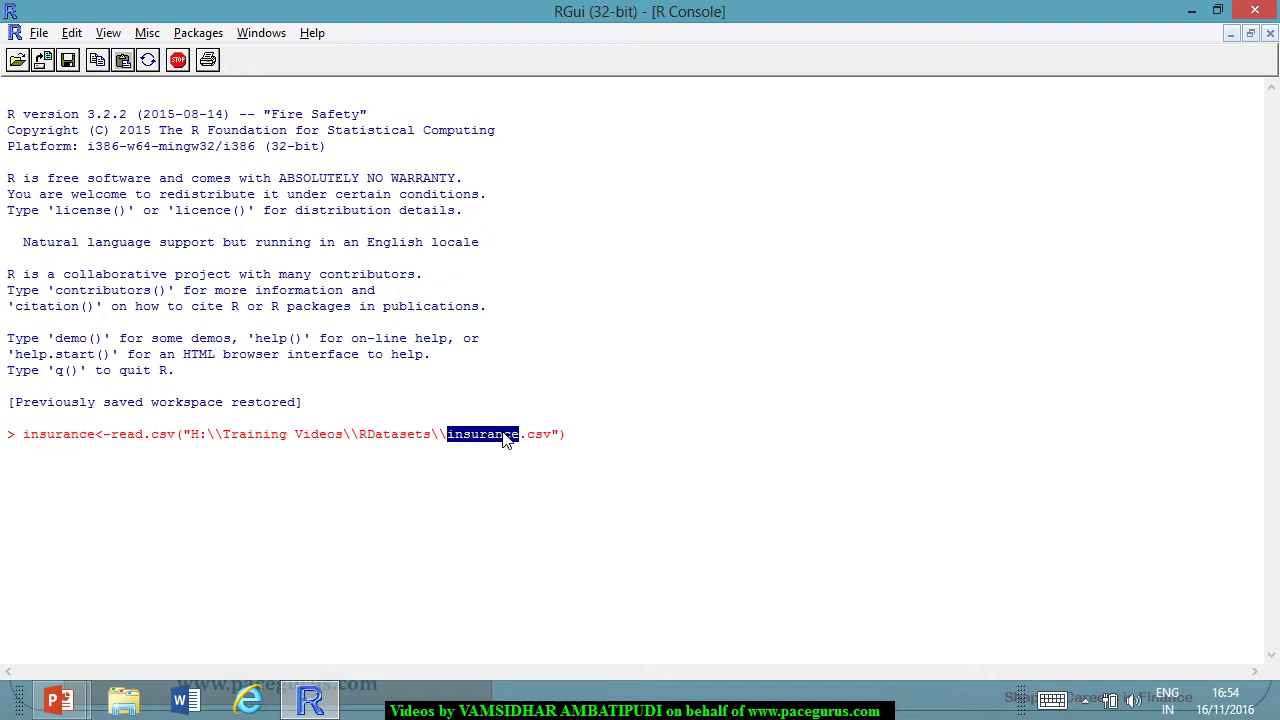
# Read H:\\Training Videos\\RDatasets\\insurance.csv into the insurance data frame and summarize it with summary(insurance).
pyautogui.press('Return')
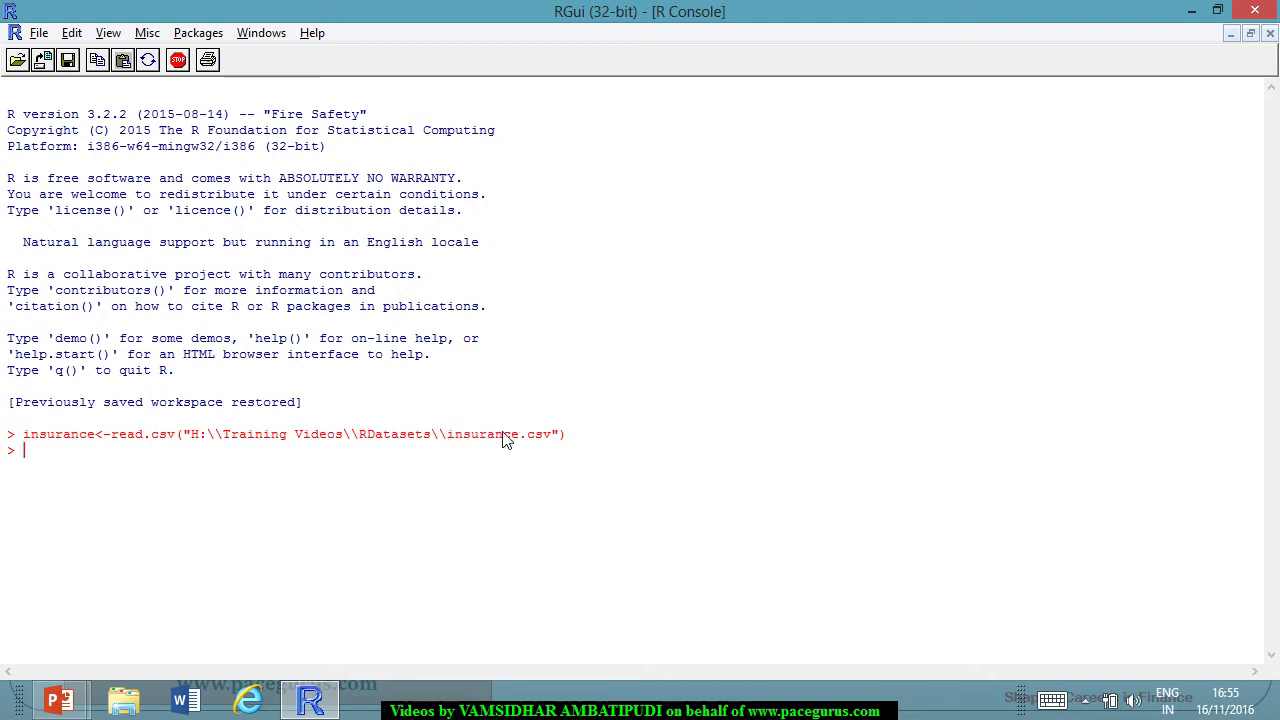
pyautogui.write('summary(insura')
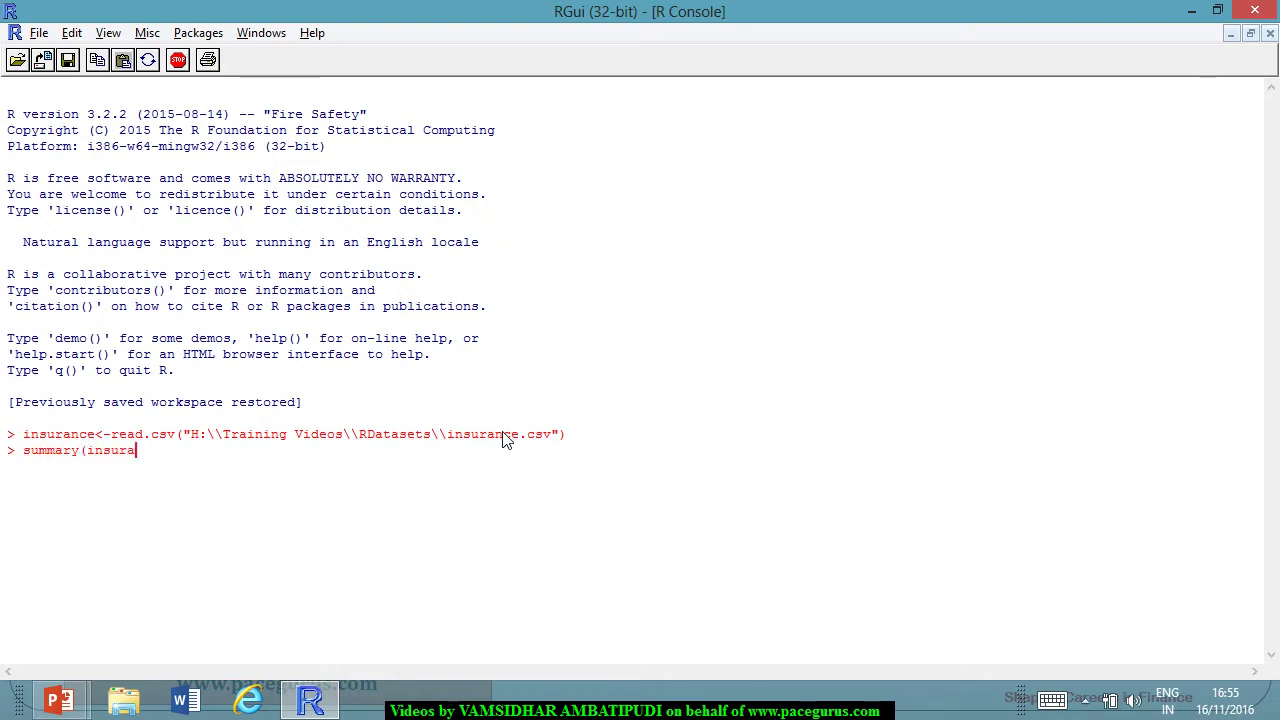
pyautogui.write('nce')
pyautogui.press('Return')
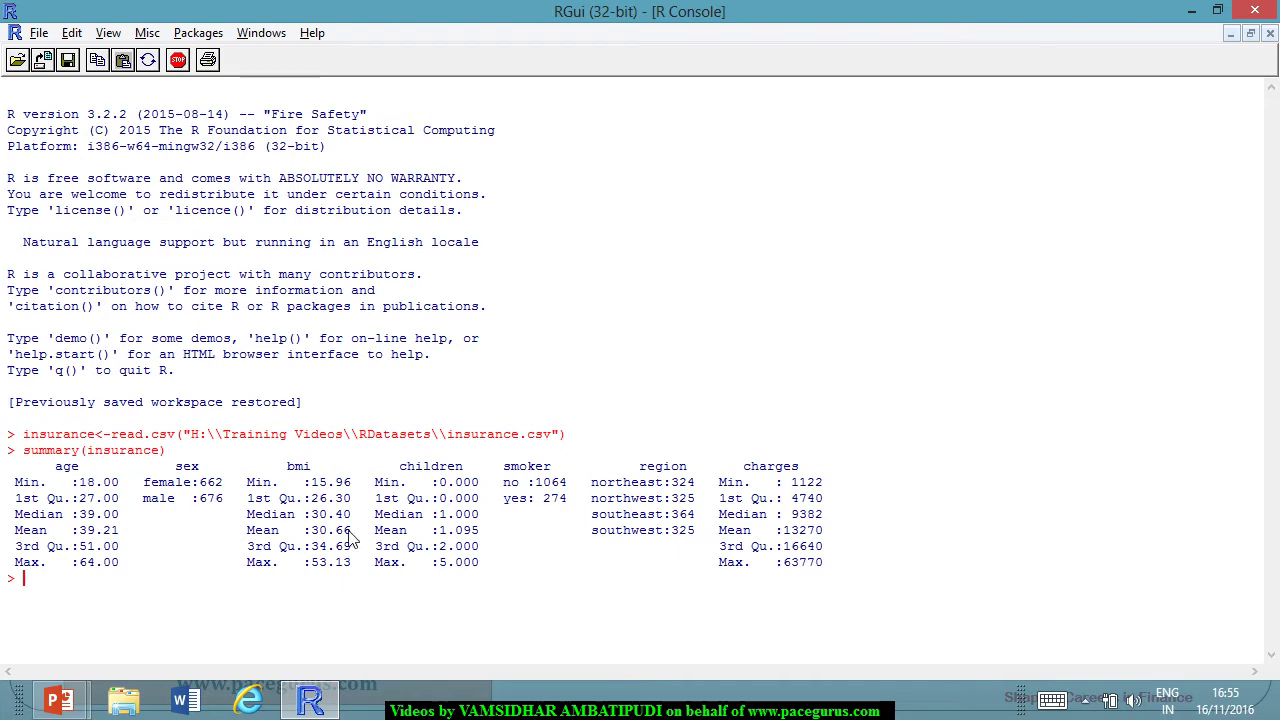
# Highlight the charges summary, switch to the PowerPoint slide show and handwrite "charges — Numeric" on the Agenda slide.
pyautogui.moveTo(737, 468); pyautogui.dragTo(826, 568)
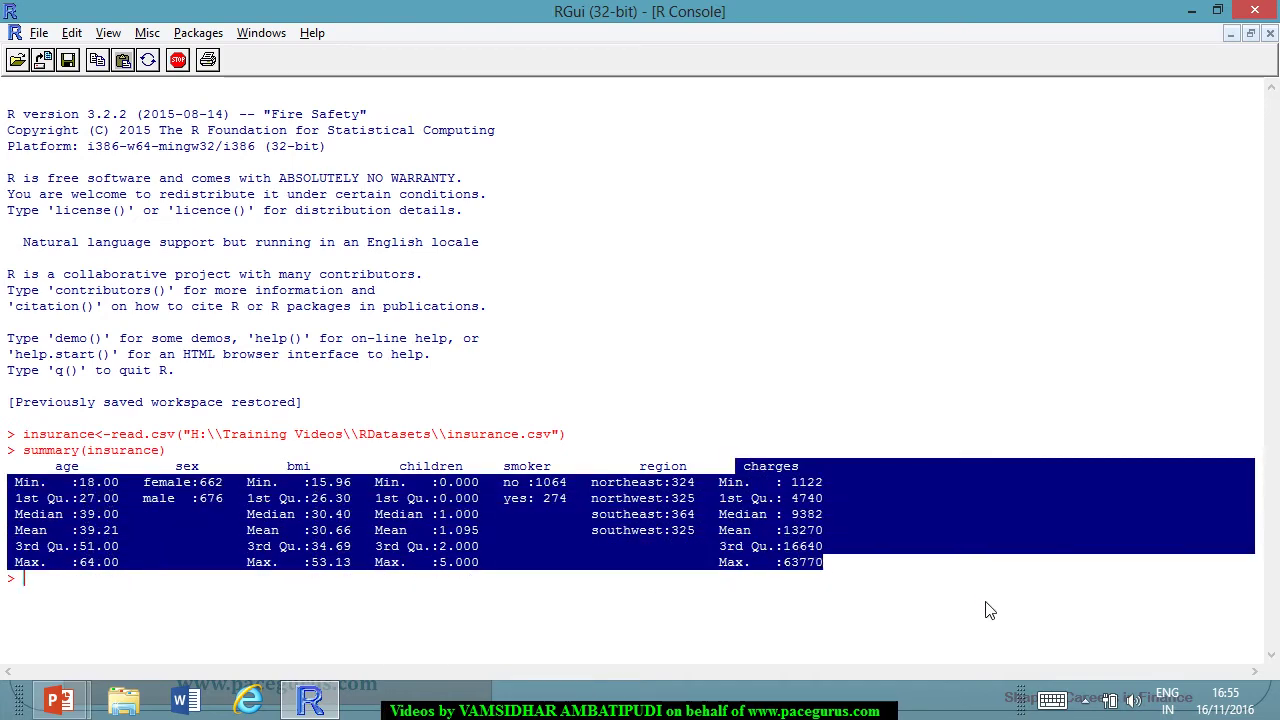
pyautogui.hotkey('alt', 'Tab')
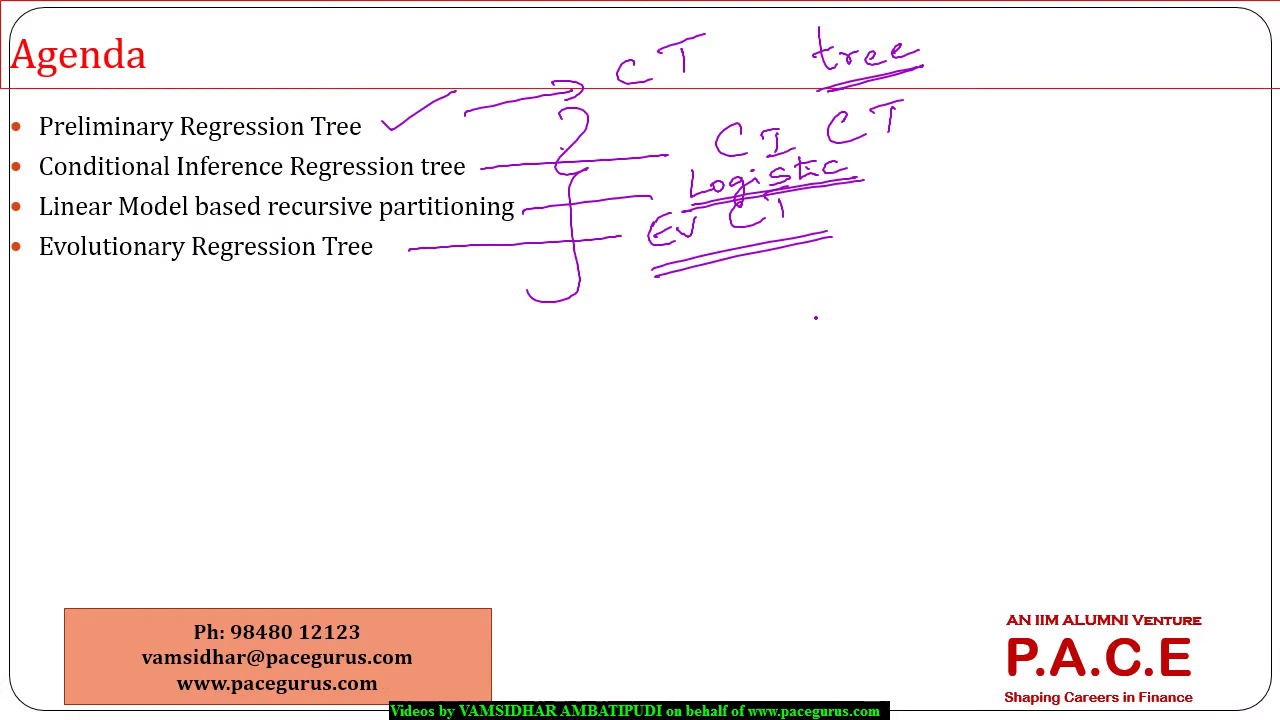
pyautogui.moveTo(829, 311); pyautogui.dragTo(830, 336)
pyautogui.moveTo(835, 284)
pyautogui.mouseDown()
pyautogui.moveTo(866, 323)
pyautogui.moveTo(931, 291)
pyautogui.moveTo(936, 338)
pyautogui.mouseUp()
pyautogui.moveTo(944, 292)
pyautogui.mouseDown()
pyautogui.moveTo(966, 280)
pyautogui.moveTo(966, 296)
pyautogui.mouseUp()
pyautogui.moveTo(1000, 284)
pyautogui.mouseDown()
pyautogui.moveTo(1118, 228)
pyautogui.moveTo(1158, 248)
pyautogui.moveTo(1214, 230)
pyautogui.mouseUp()
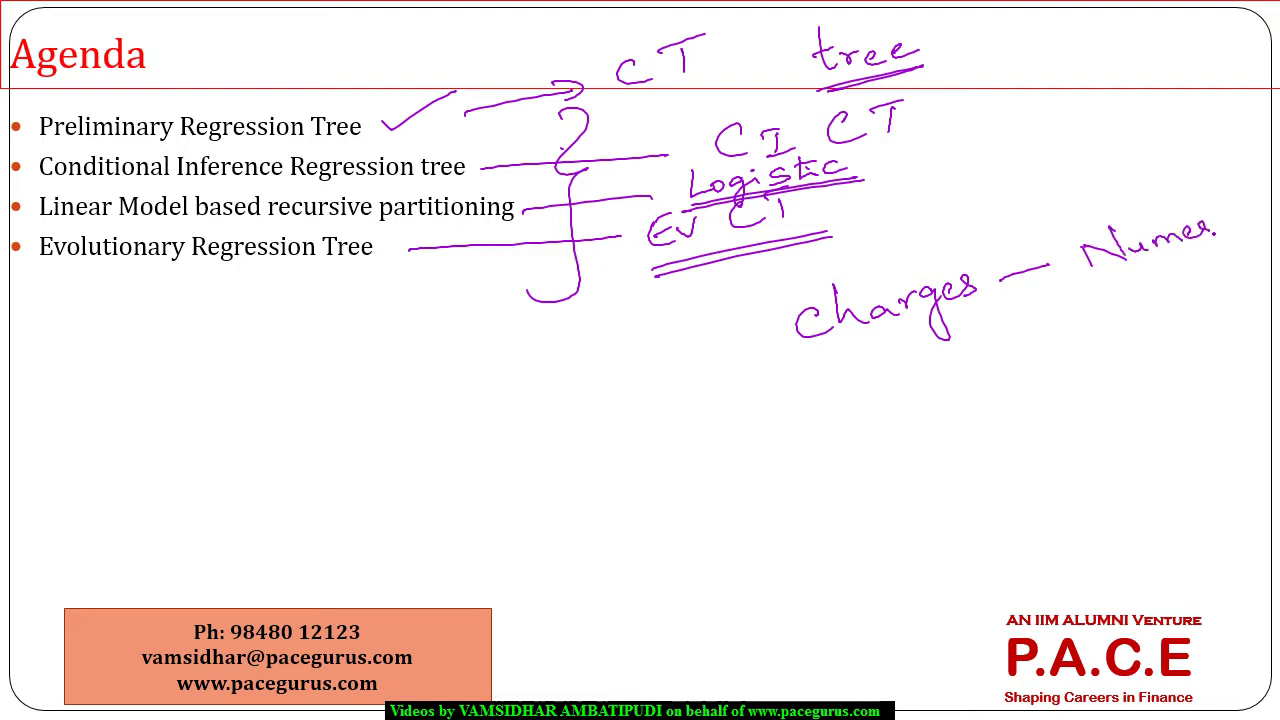
# Switch back to the R console and examine the minimum, maximum and quartiles of the charges column in the summary.
pyautogui.hotkey('alt', 'Tab')
pyautogui.moveTo(792, 481); pyautogui.dragTo(822, 488)
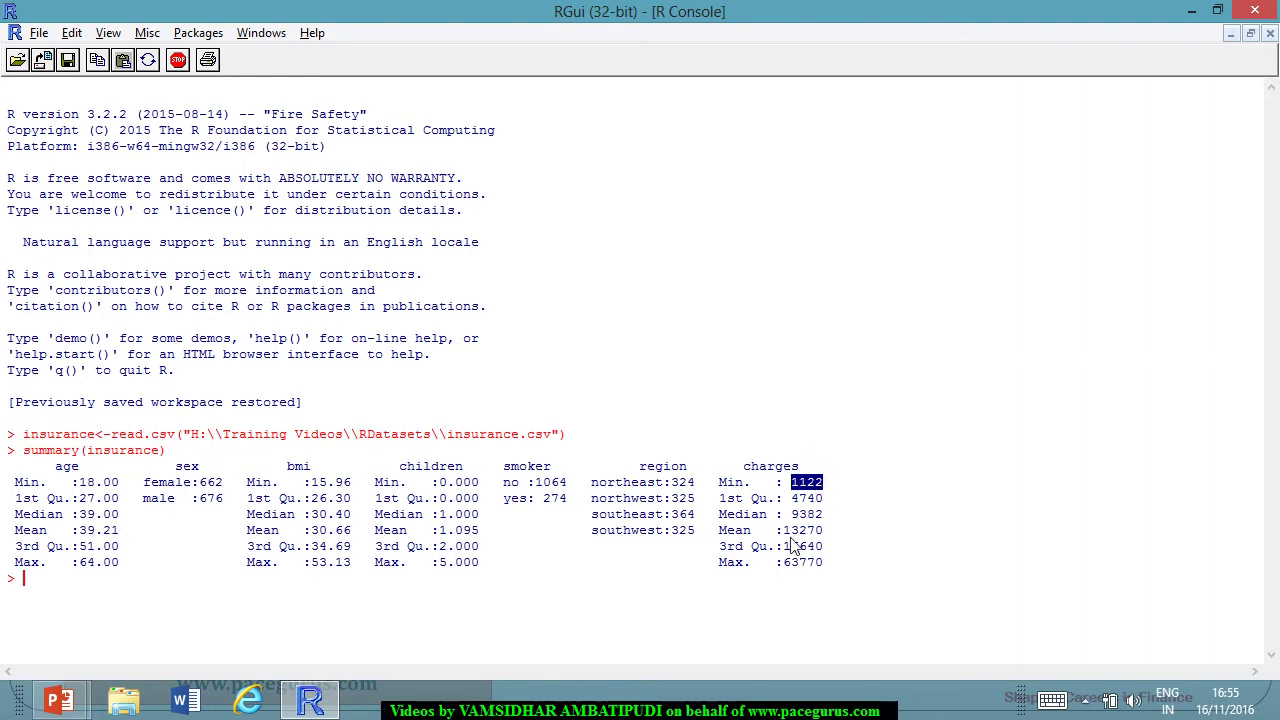
pyautogui.moveTo(790, 562); pyautogui.dragTo(838, 563)
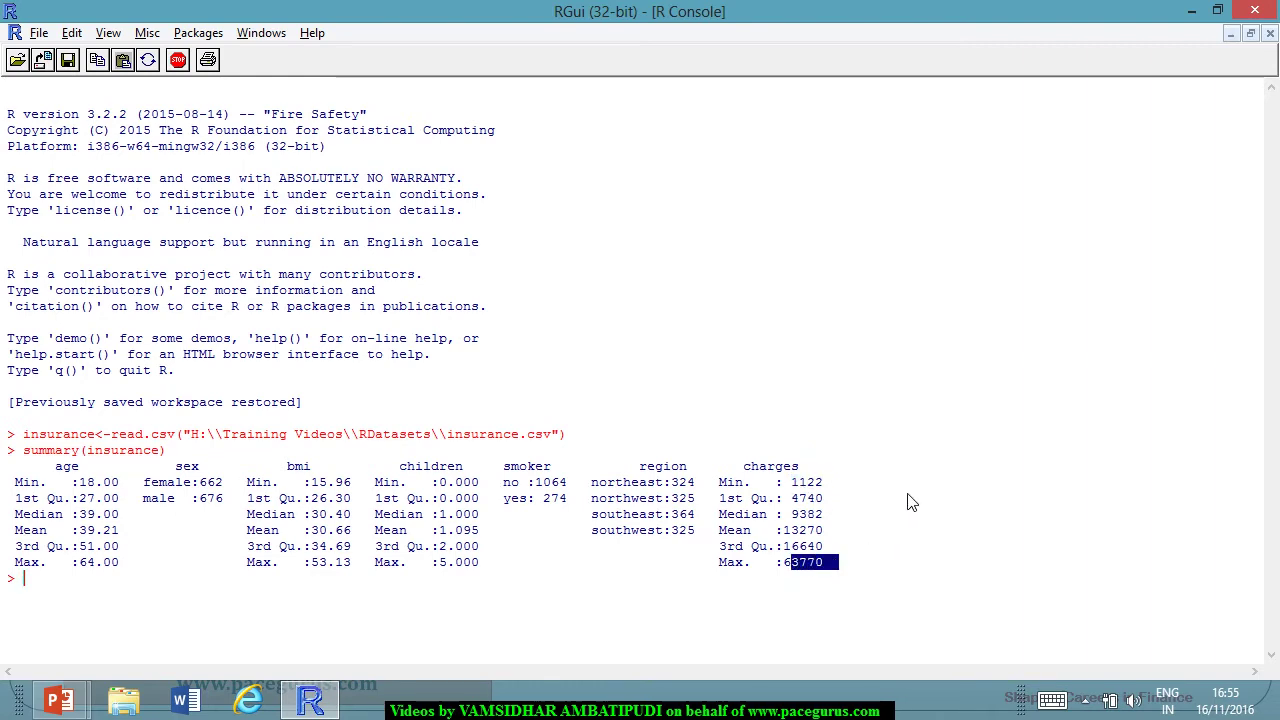
pyautogui.hotkey('alt', 'Tab')
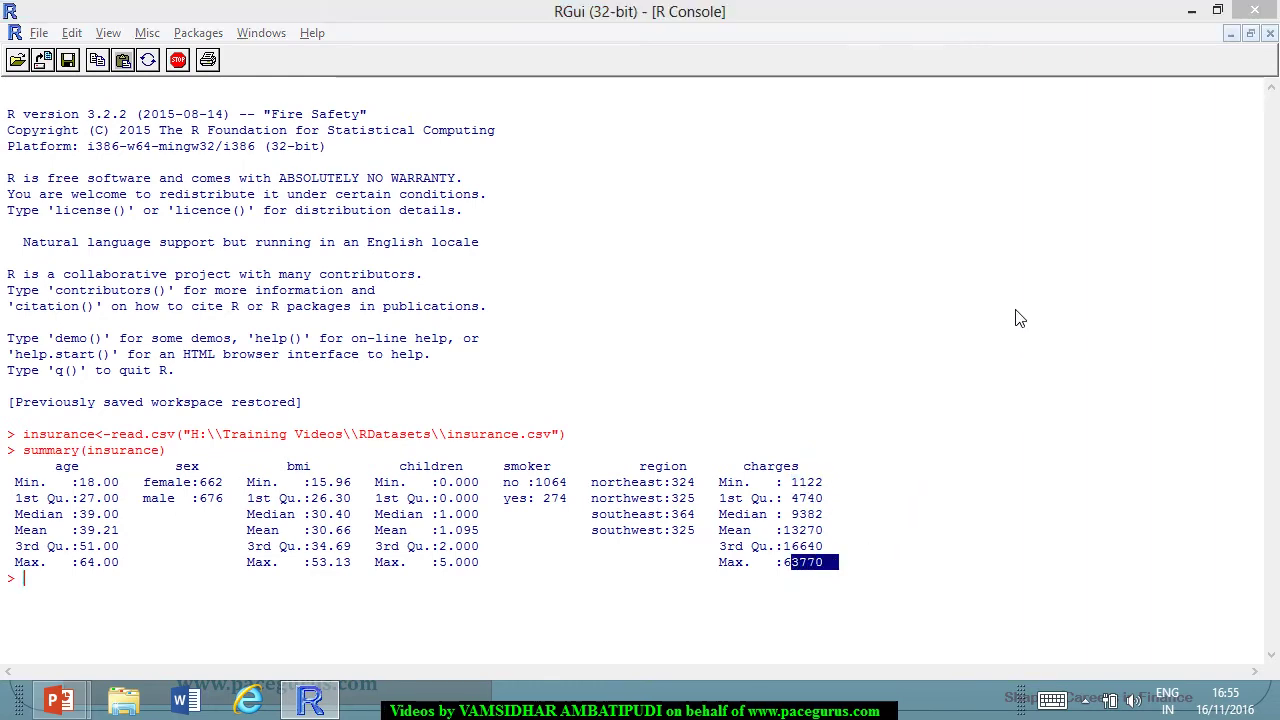
pyautogui.hotkey('alt', 'Tab')
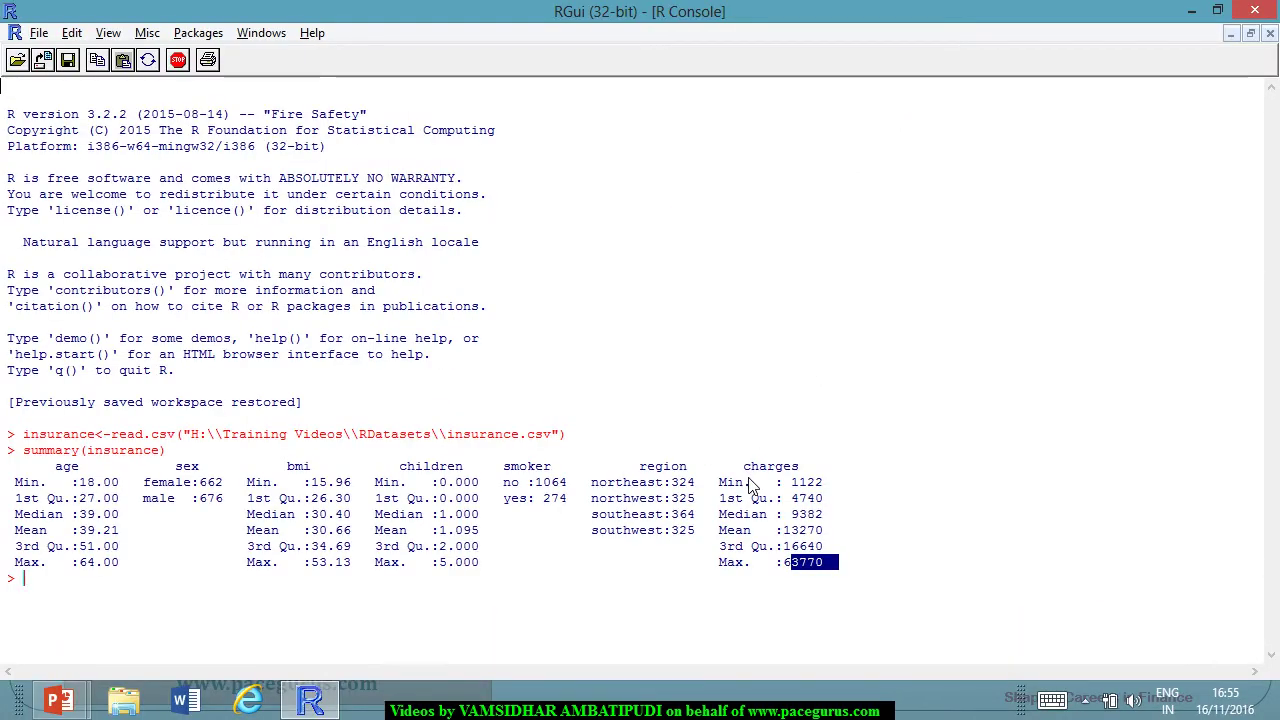
pyautogui.moveTo(743, 466); pyautogui.dragTo(818, 546)
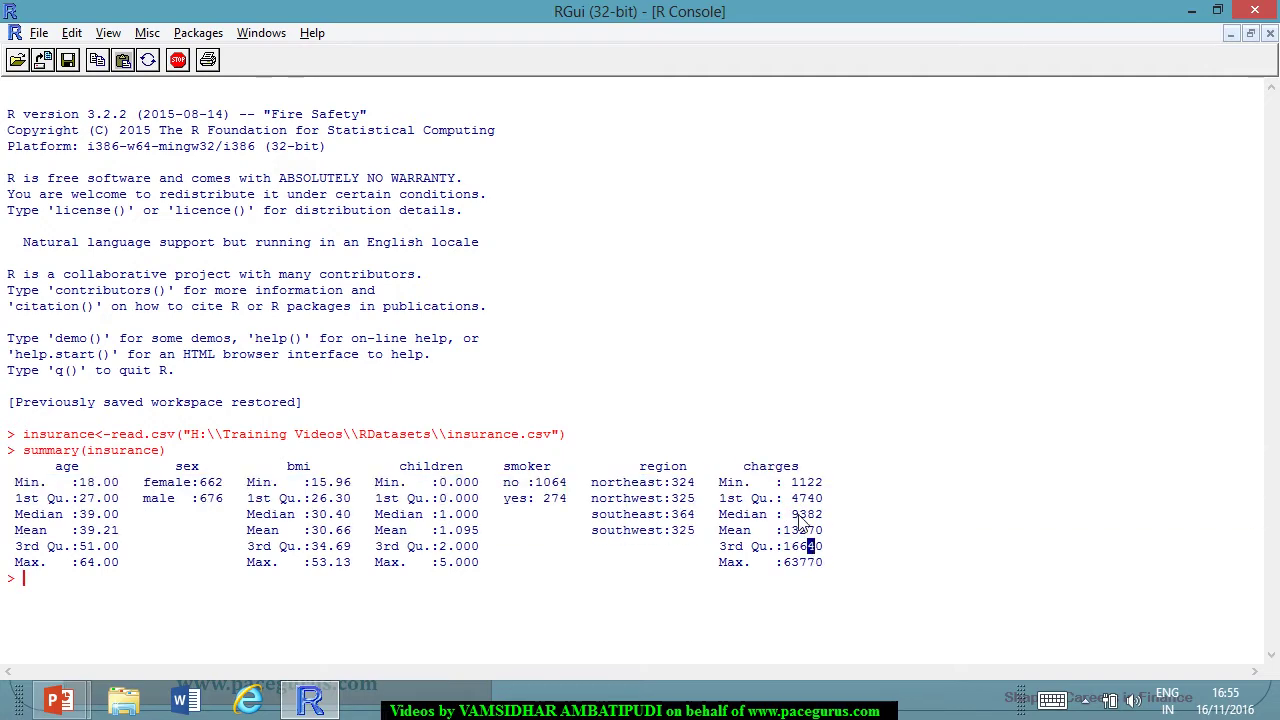
pyautogui.moveTo(745, 468); pyautogui.dragTo(845, 571)
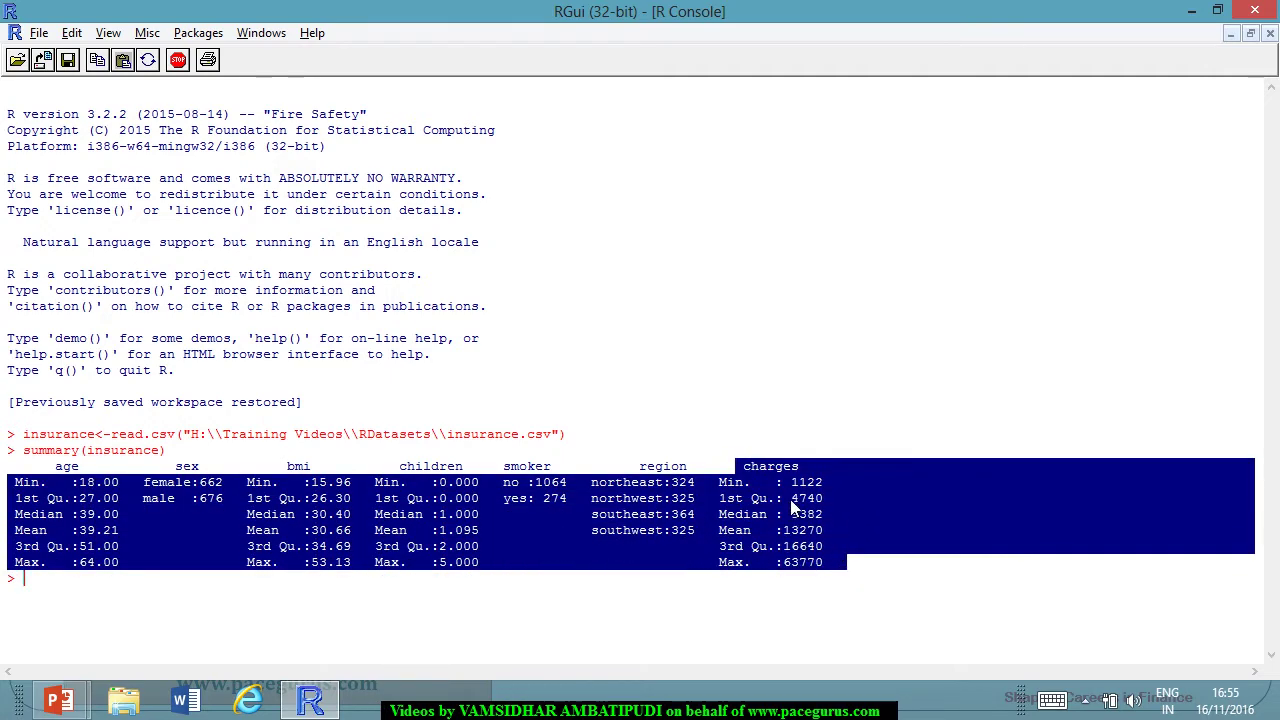
pyautogui.moveTo(791, 498); pyautogui.dragTo(800, 498)
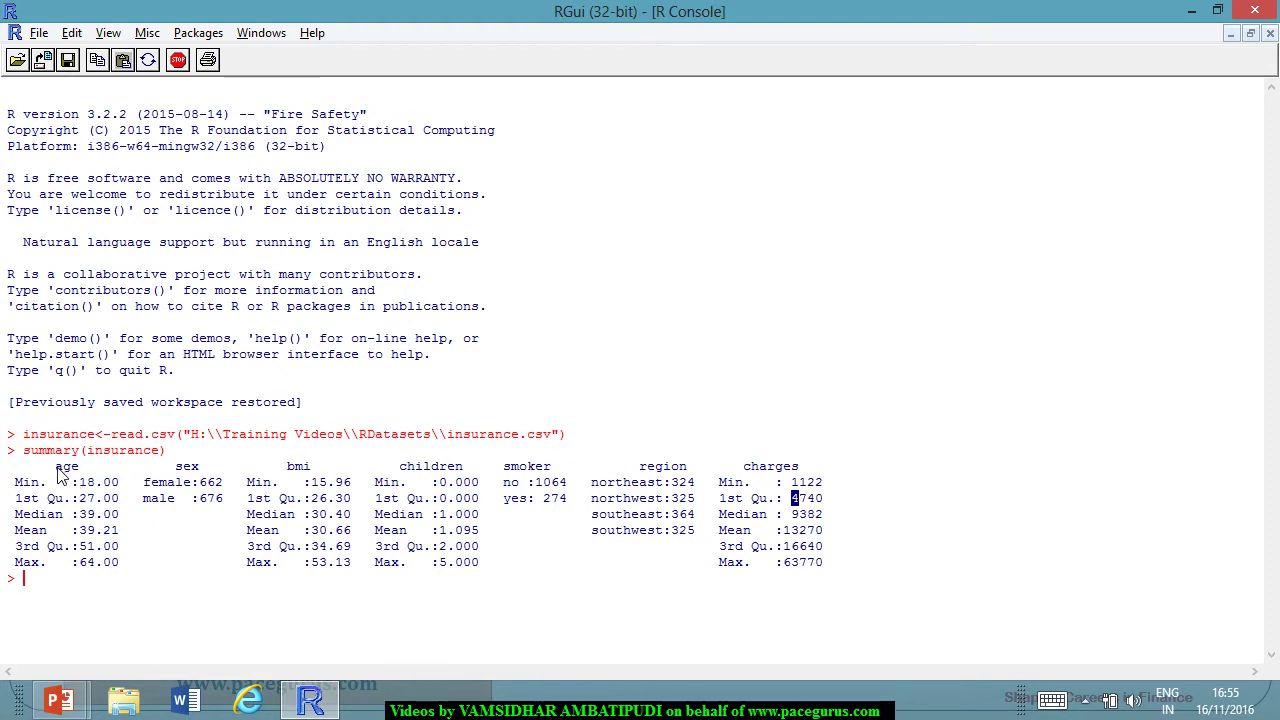
# Examine the summary of the predictor columns age, sex, bmi, children, smoker and region against the response charges.
pyautogui.moveTo(56, 468); pyautogui.dragTo(80, 468)
pyautogui.moveTo(740, 468); pyautogui.dragTo(808, 470)
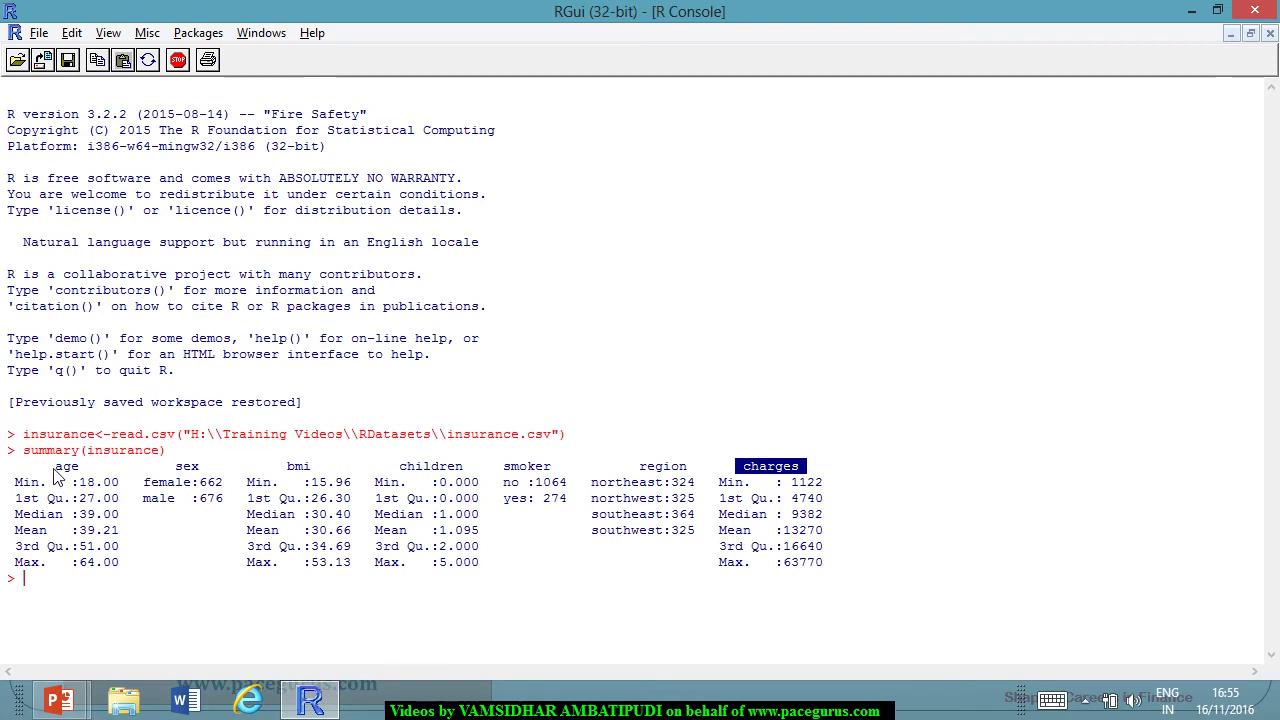
pyautogui.moveTo(55, 467); pyautogui.dragTo(80, 468)
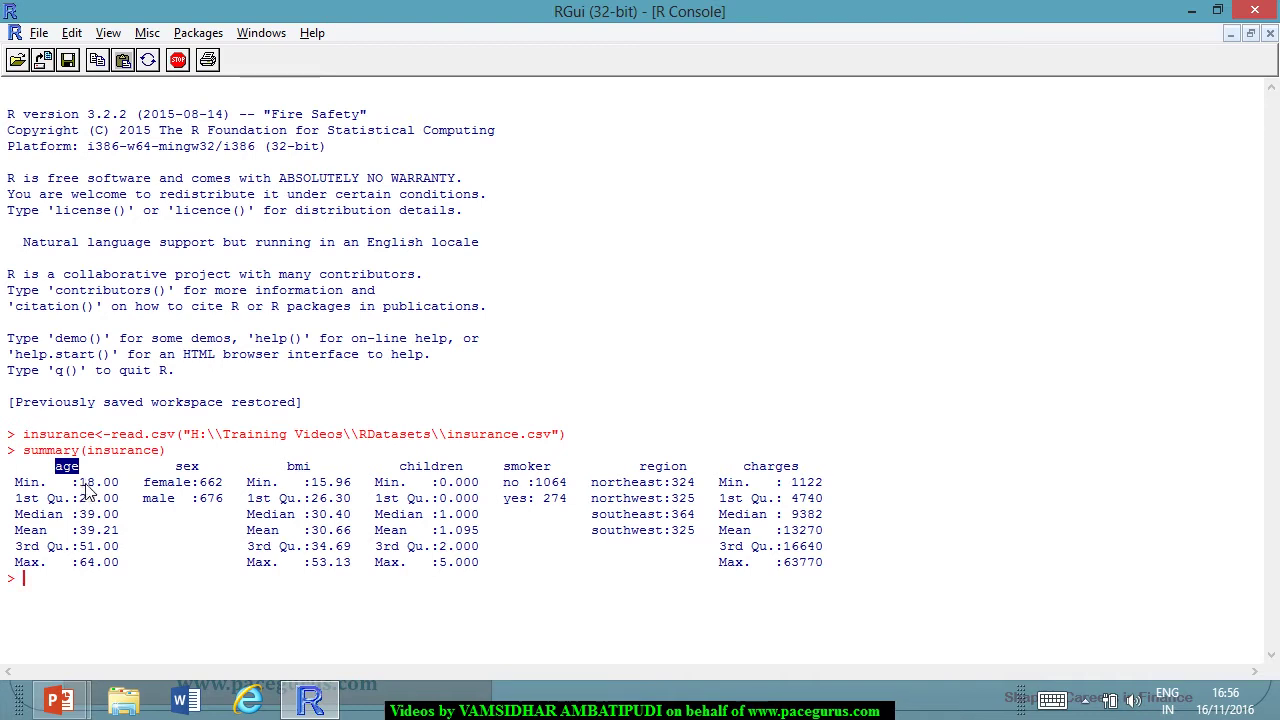
pyautogui.moveTo(80, 563); pyautogui.dragTo(120, 563)
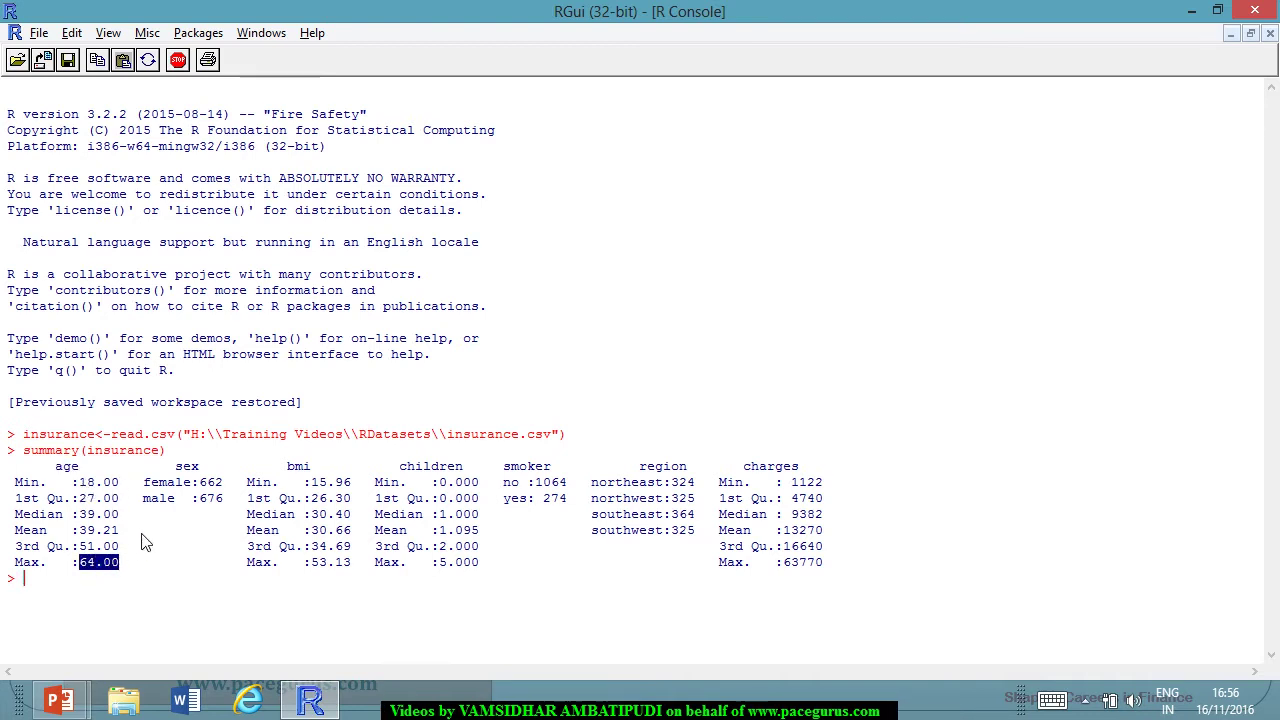
pyautogui.moveTo(168, 466); pyautogui.dragTo(200, 467)
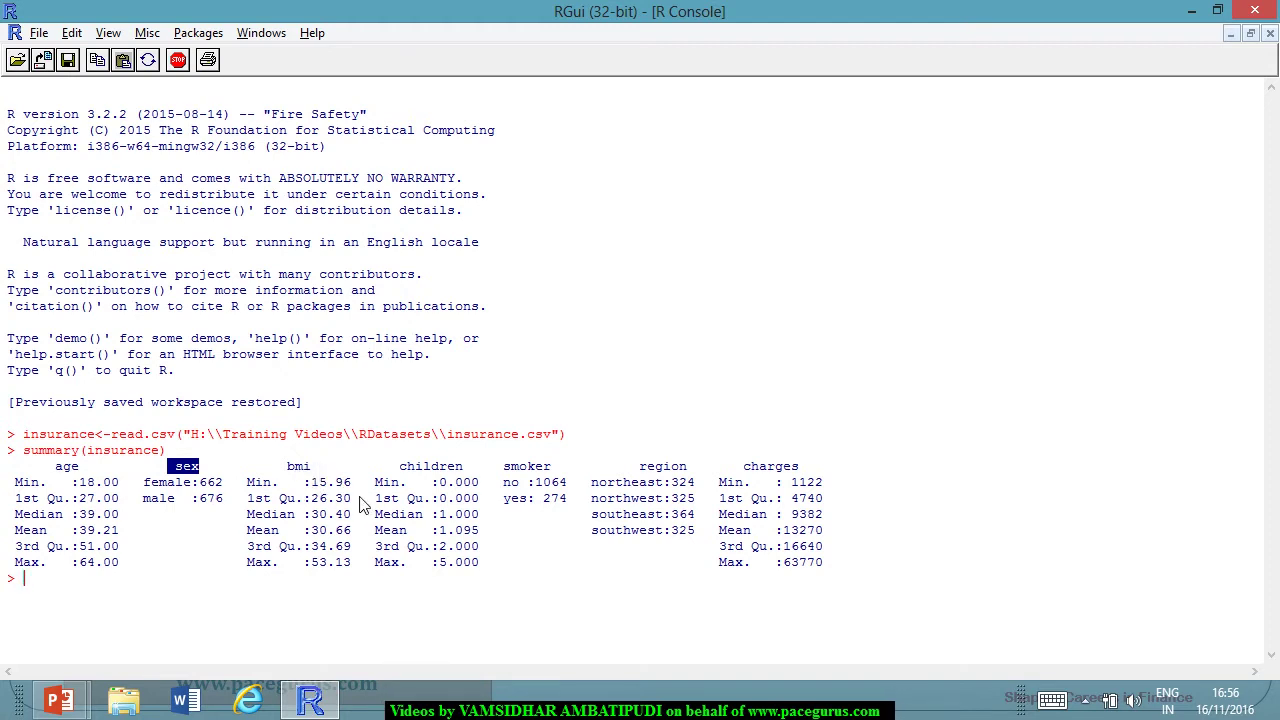
pyautogui.moveTo(312, 482); pyautogui.dragTo(350, 485)
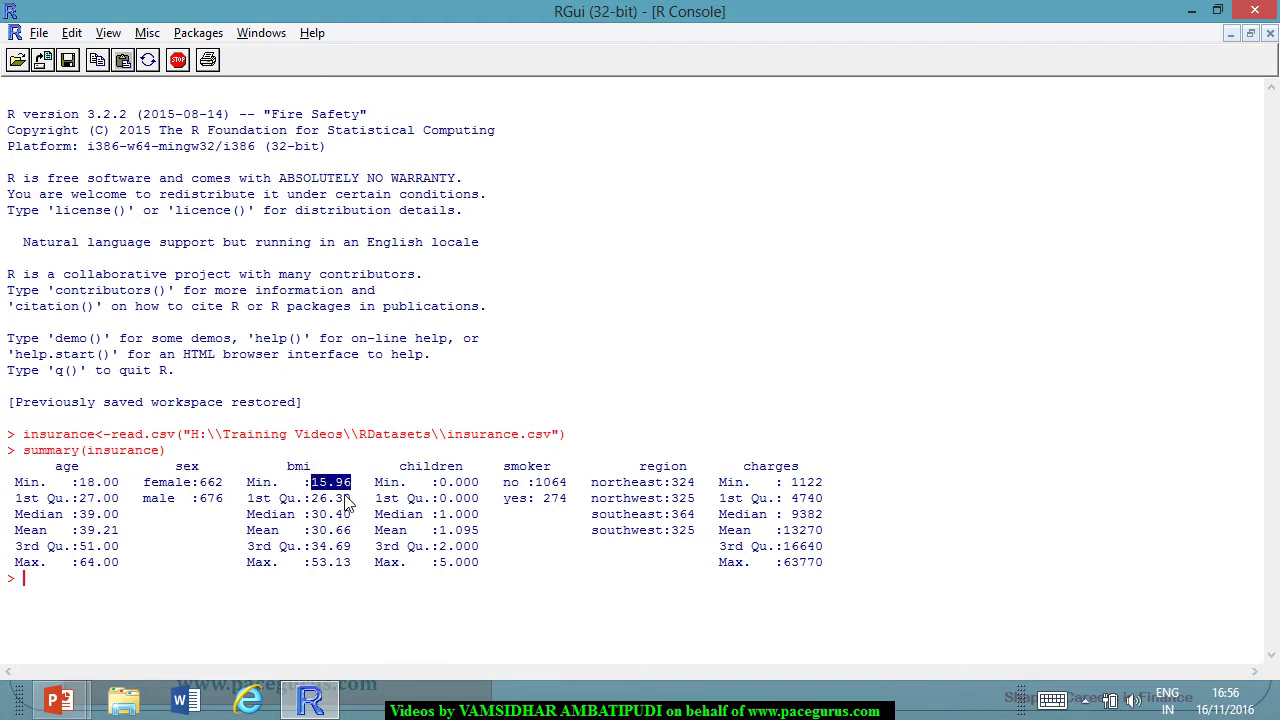
pyautogui.moveTo(312, 562); pyautogui.dragTo(350, 563)
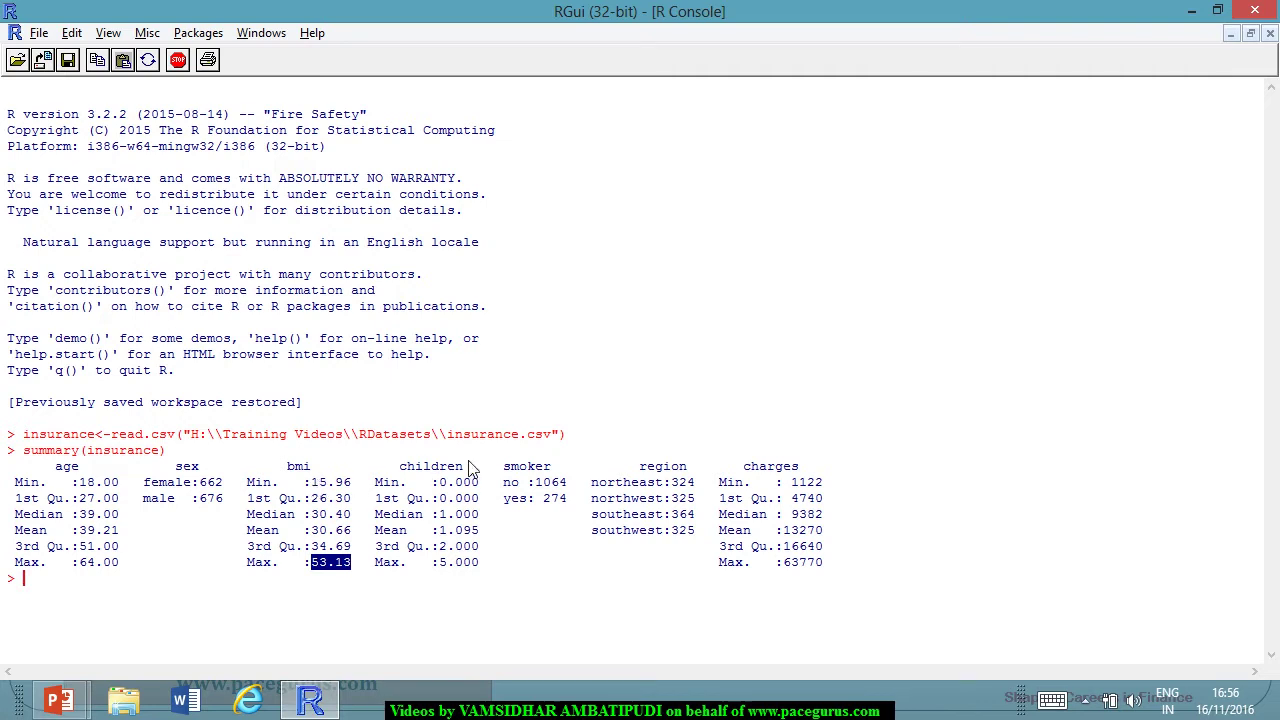
pyautogui.moveTo(405, 466); pyautogui.dragTo(463, 468)
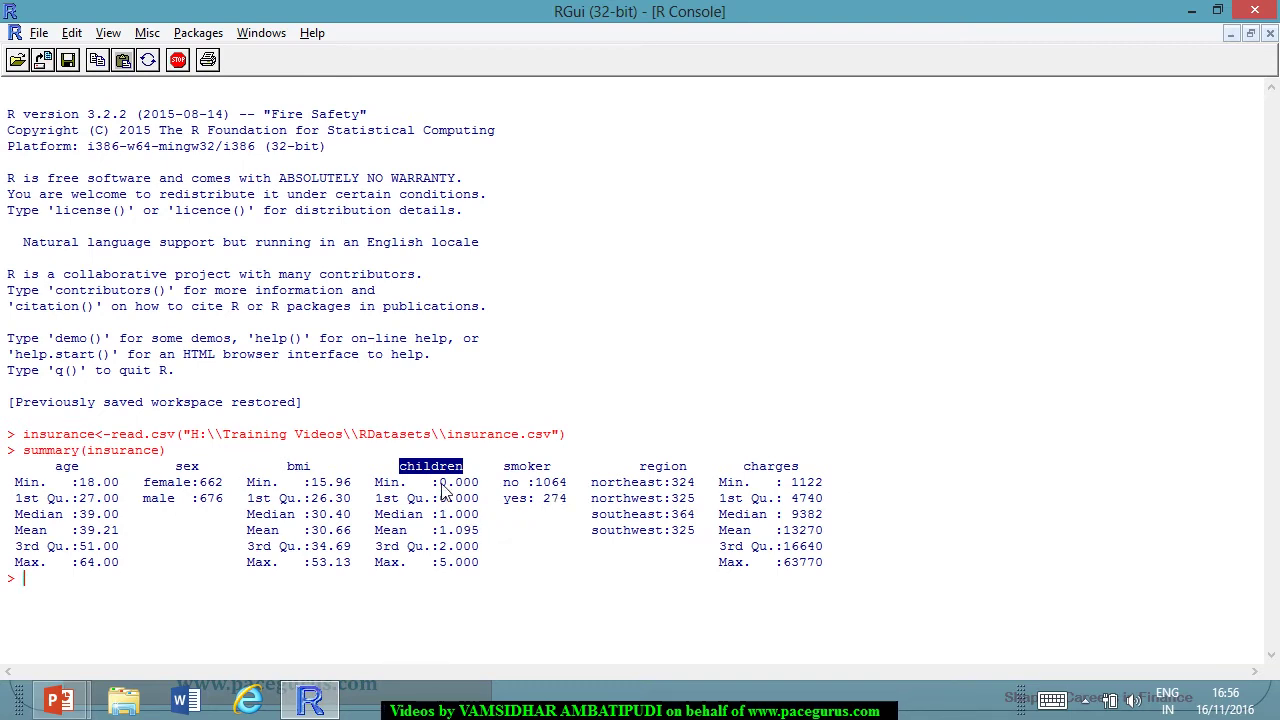
pyautogui.moveTo(441, 483); pyautogui.dragTo(479, 484)
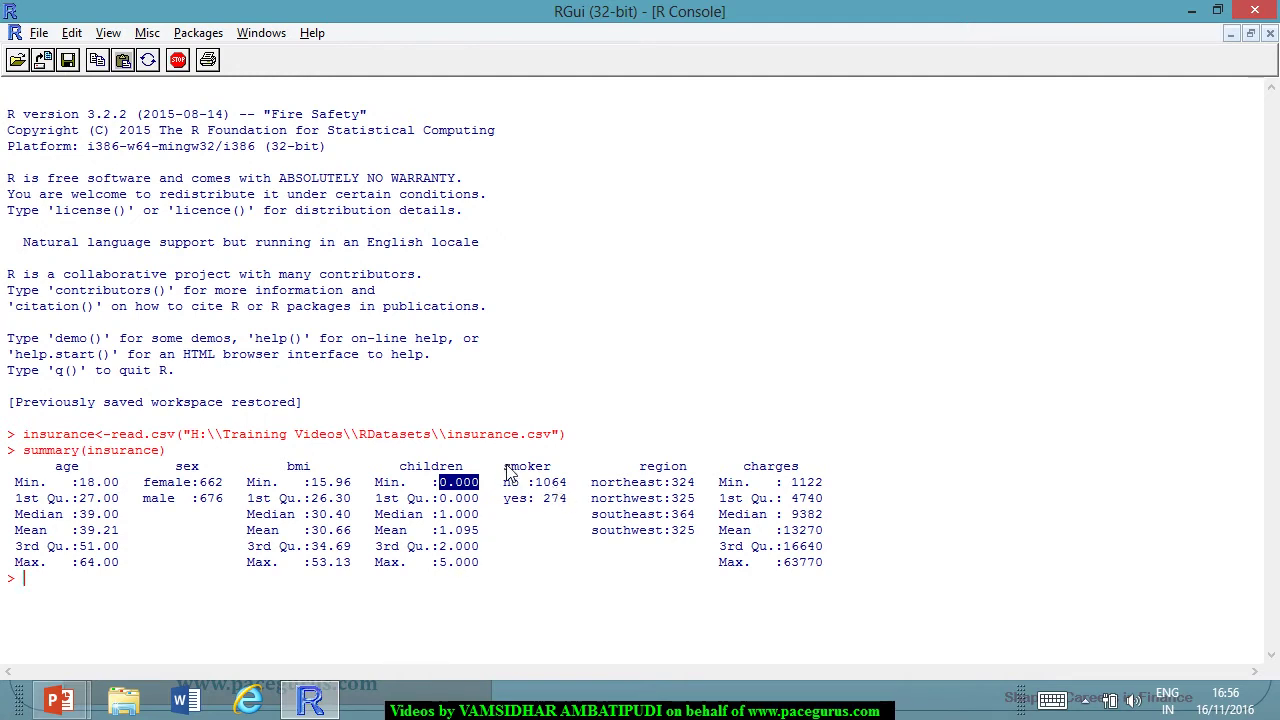
pyautogui.moveTo(505, 466); pyautogui.dragTo(563, 492)
pyautogui.click(529, 490)
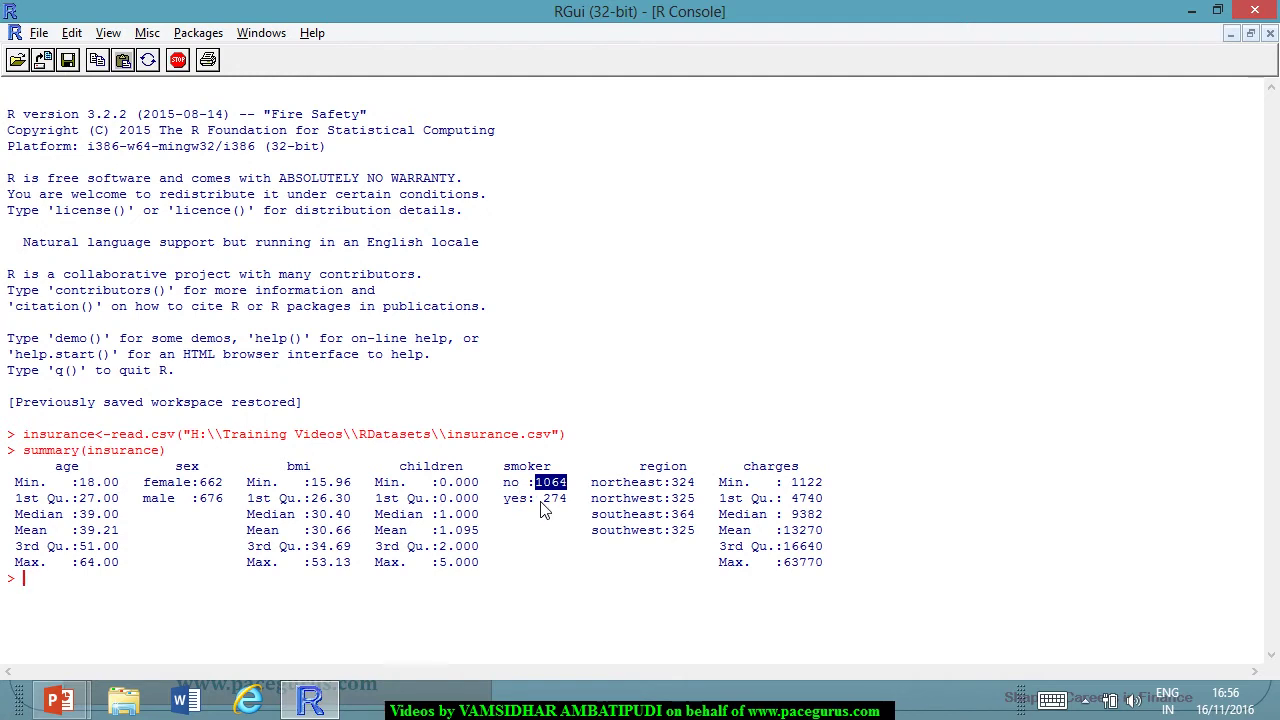
pyautogui.moveTo(543, 498); pyautogui.dragTo(568, 500)
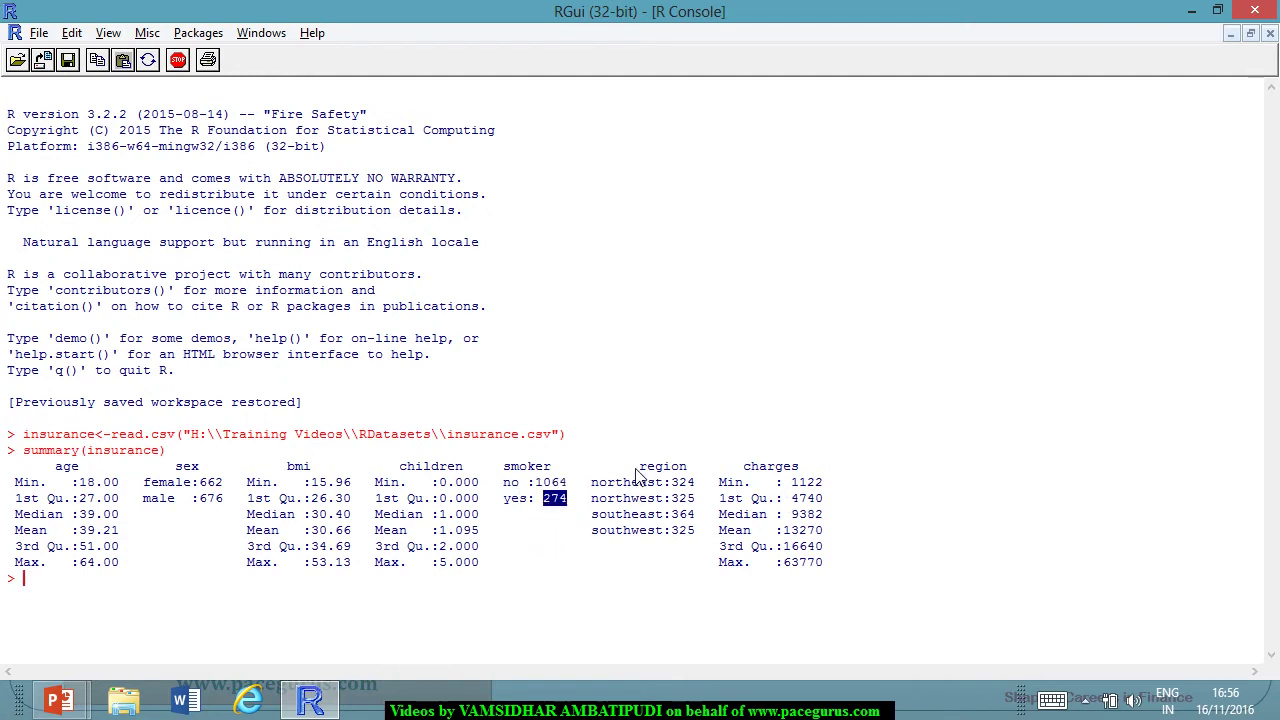
pyautogui.moveTo(640, 466); pyautogui.dragTo(686, 512)
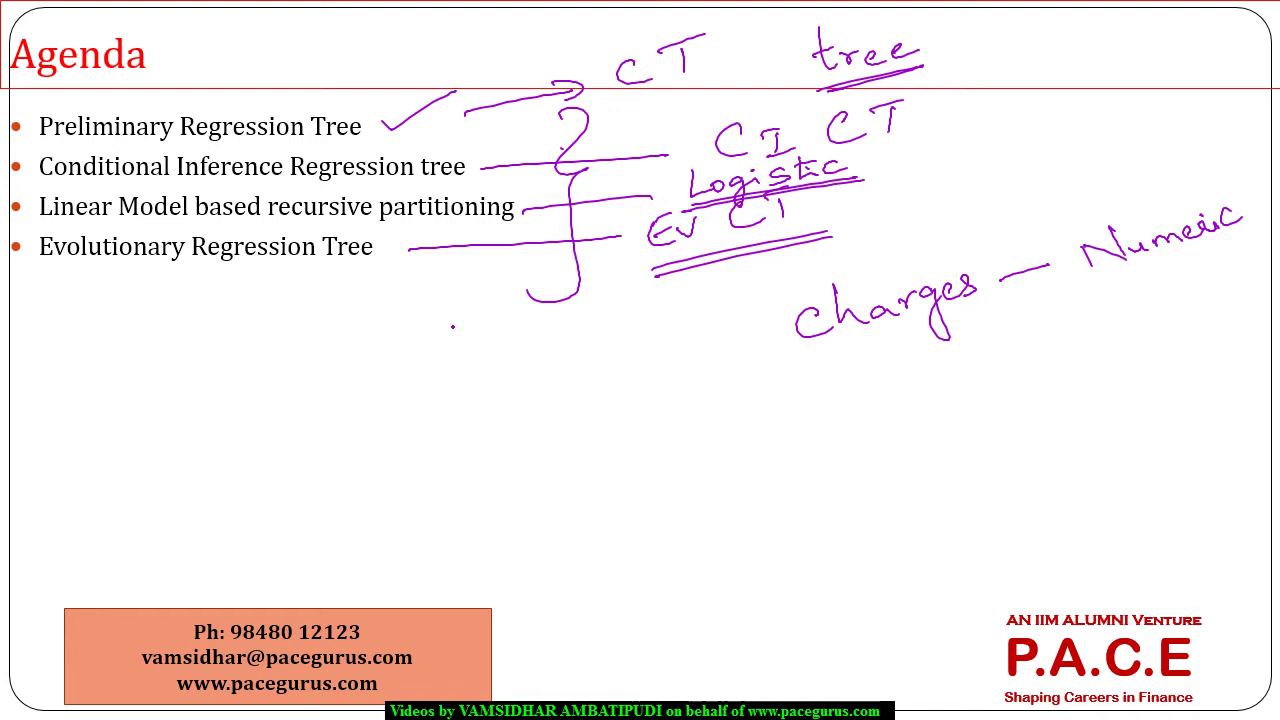
# Advance the PowerPoint slide show to the Preliminary Regression Tree slide and circle both occurrences of "tree" in the first bullet.
pyautogui.press('Right')
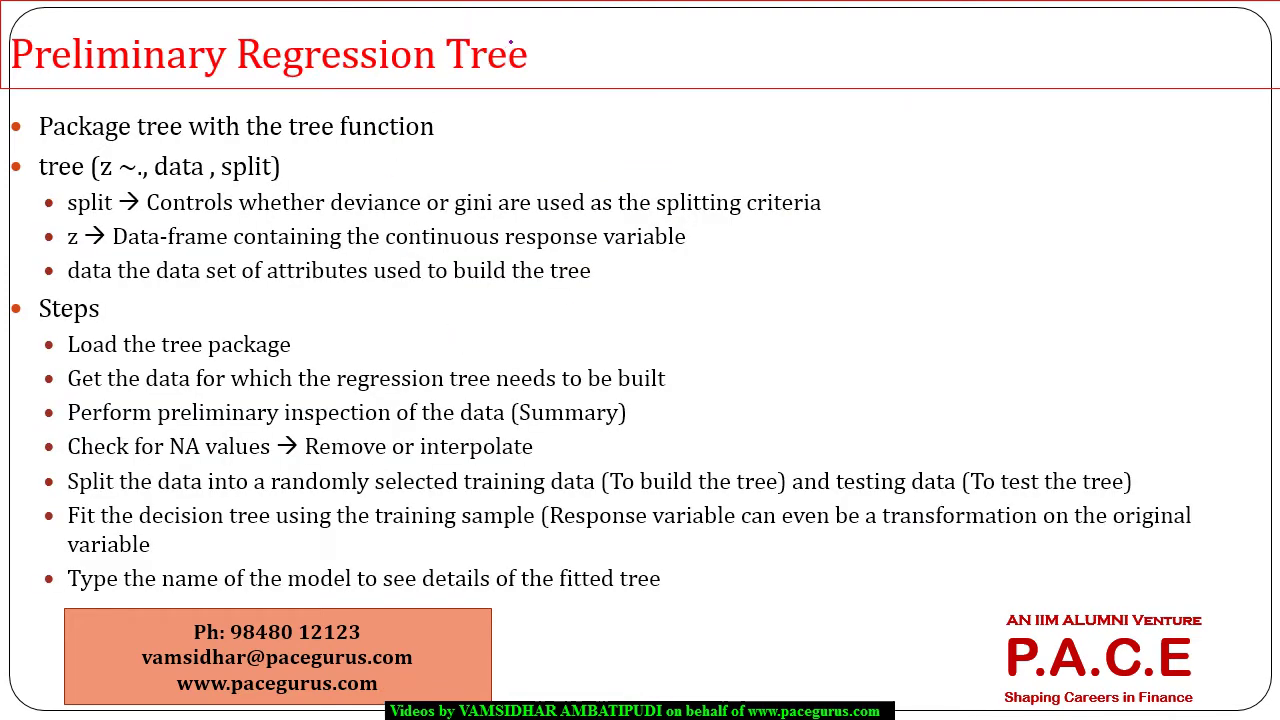
pyautogui.moveTo(140, 98)
pyautogui.mouseDown()
pyautogui.moveTo(181, 146)
pyautogui.moveTo(147, 103)
pyautogui.mouseUp()
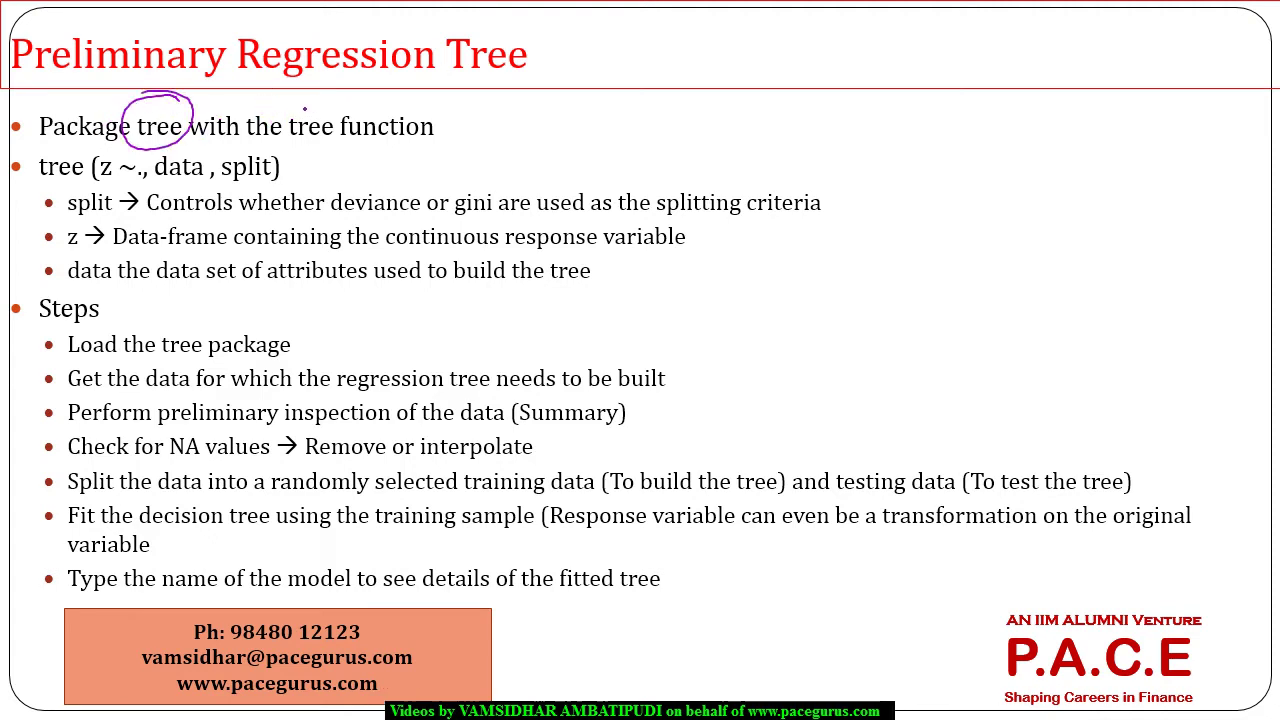
pyautogui.moveTo(319, 106)
pyautogui.mouseDown()
pyautogui.moveTo(288, 152)
pyautogui.moveTo(318, 103)
pyautogui.mouseUp()
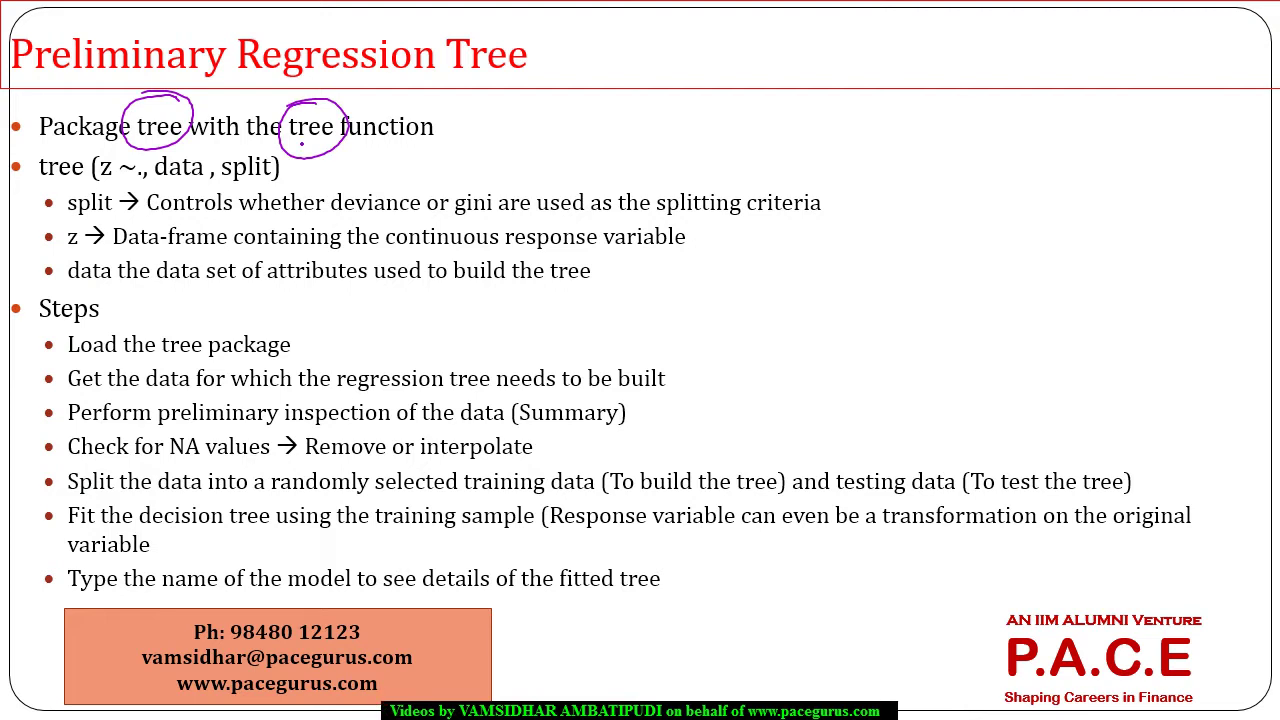
# Switch to the R console and load the tree package with library(tree).
pyautogui.hotkey('alt', 'Tab')
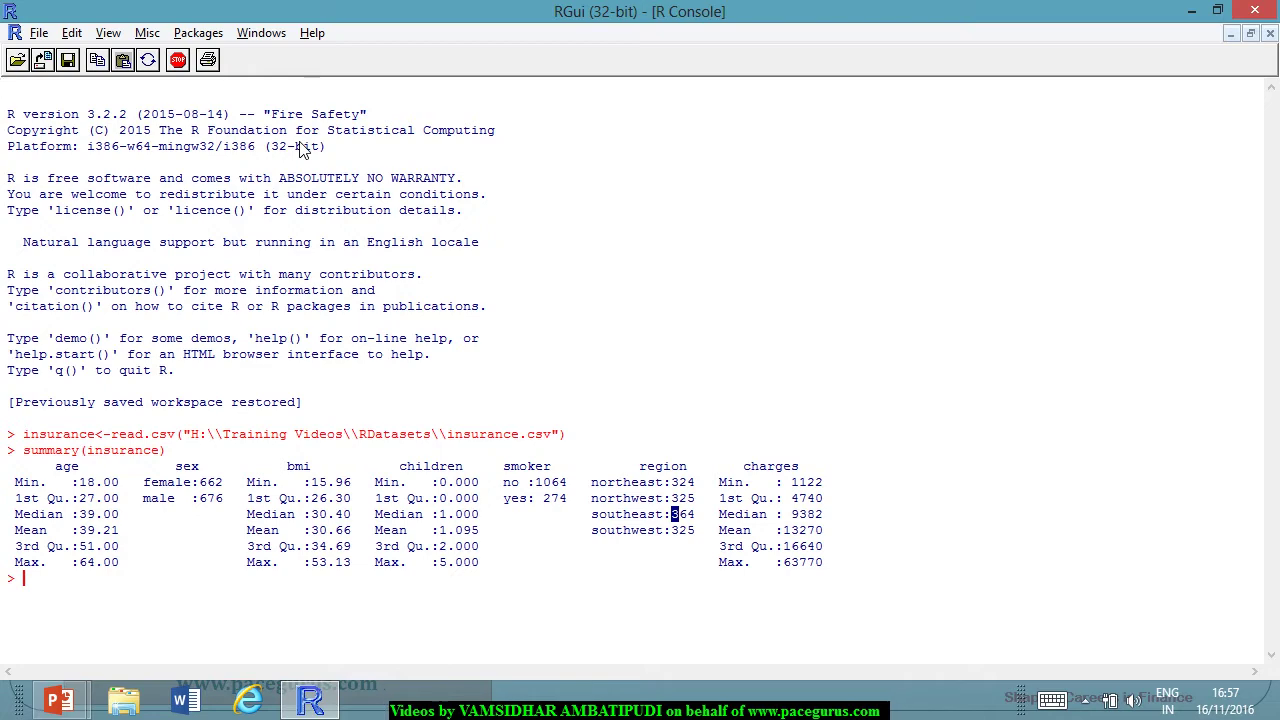
pyautogui.hotkey('alt', 'Tab')
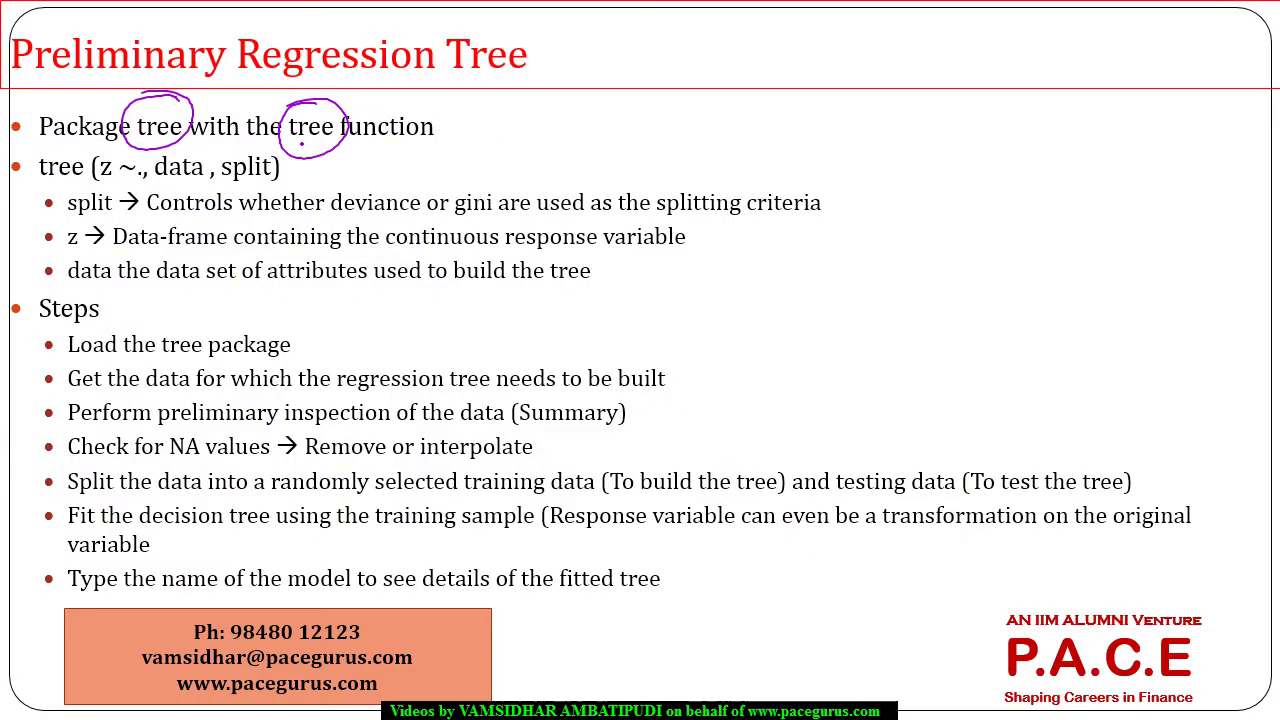
pyautogui.hotkey('alt', 'Tab')
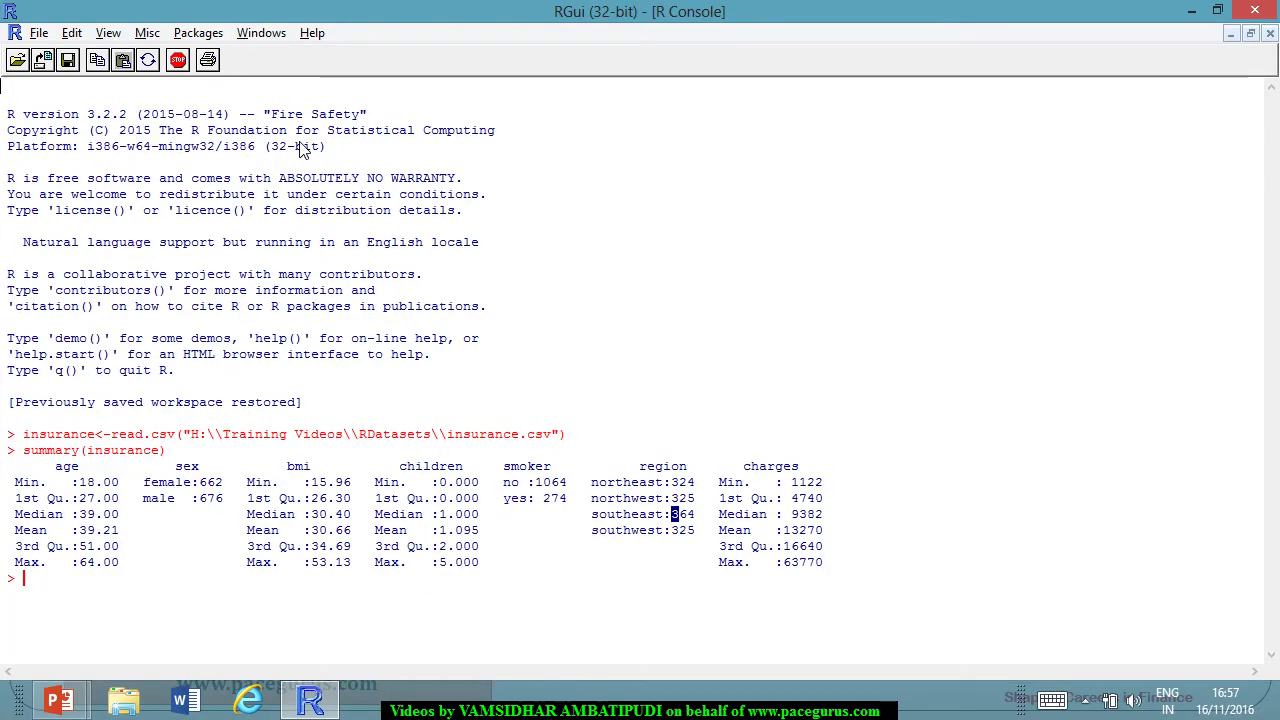
pyautogui.write('in')
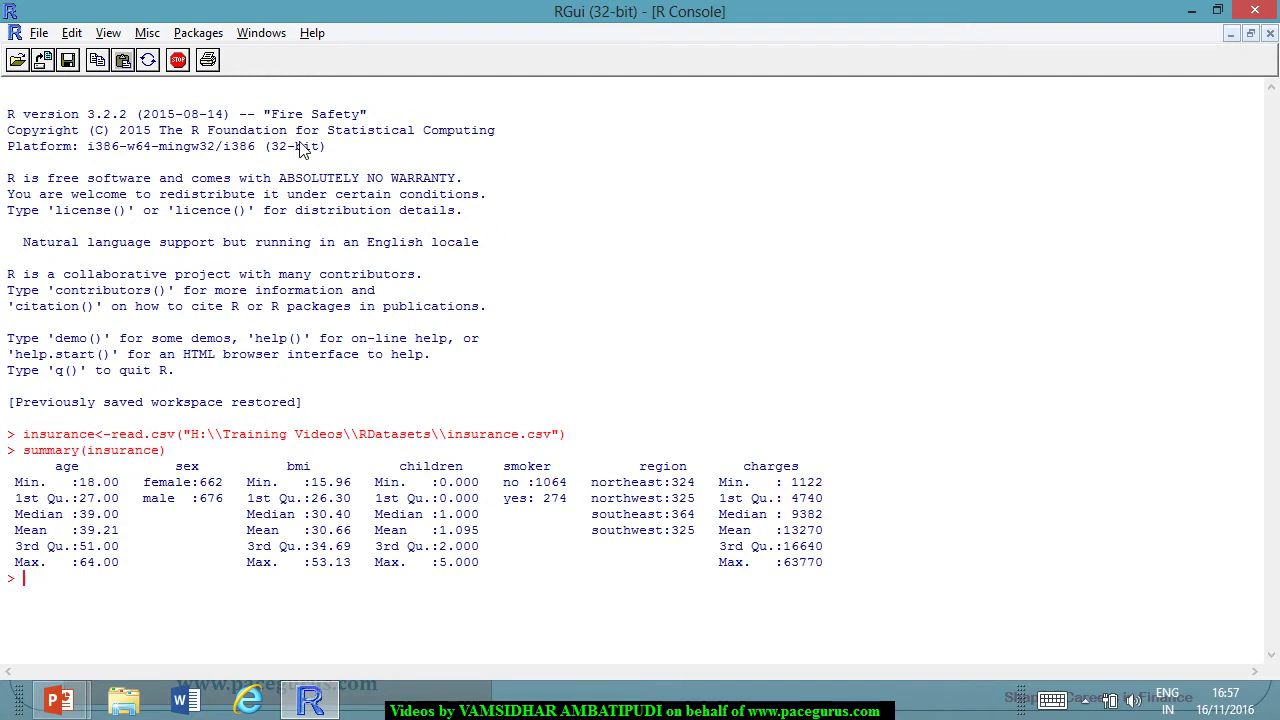
pyautogui.write('library(tre')
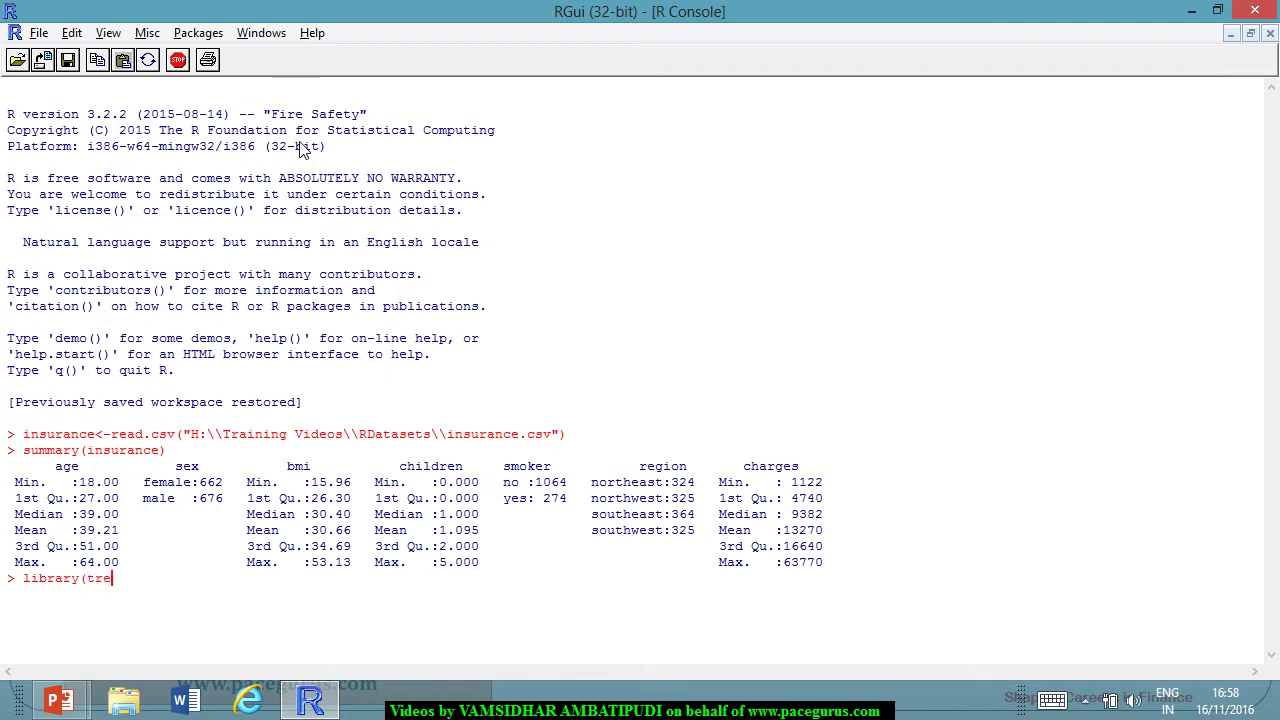
pyautogui.write('e)')
pyautogui.press('Return')
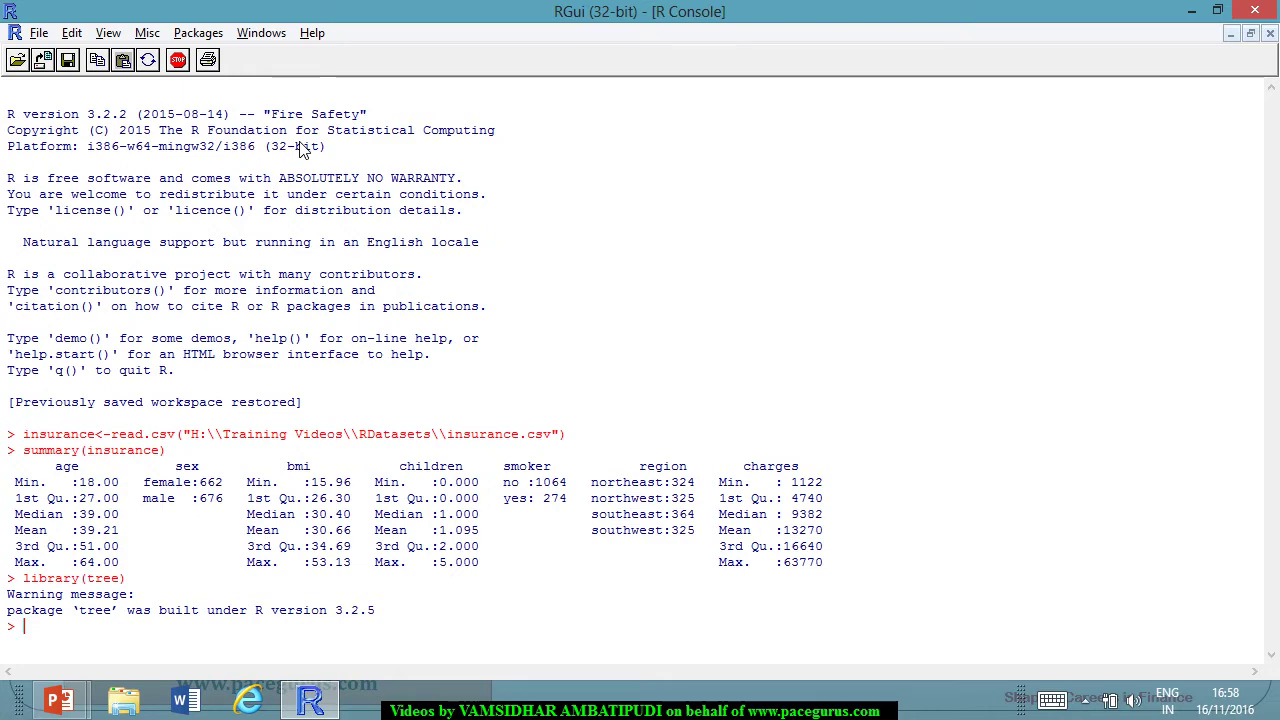
# Switch to the PowerPoint slide show and annotate the tree function syntax with a tick, an underlined z and a circled "continuous response variable".
pyautogui.hotkey('alt', 'Tab')
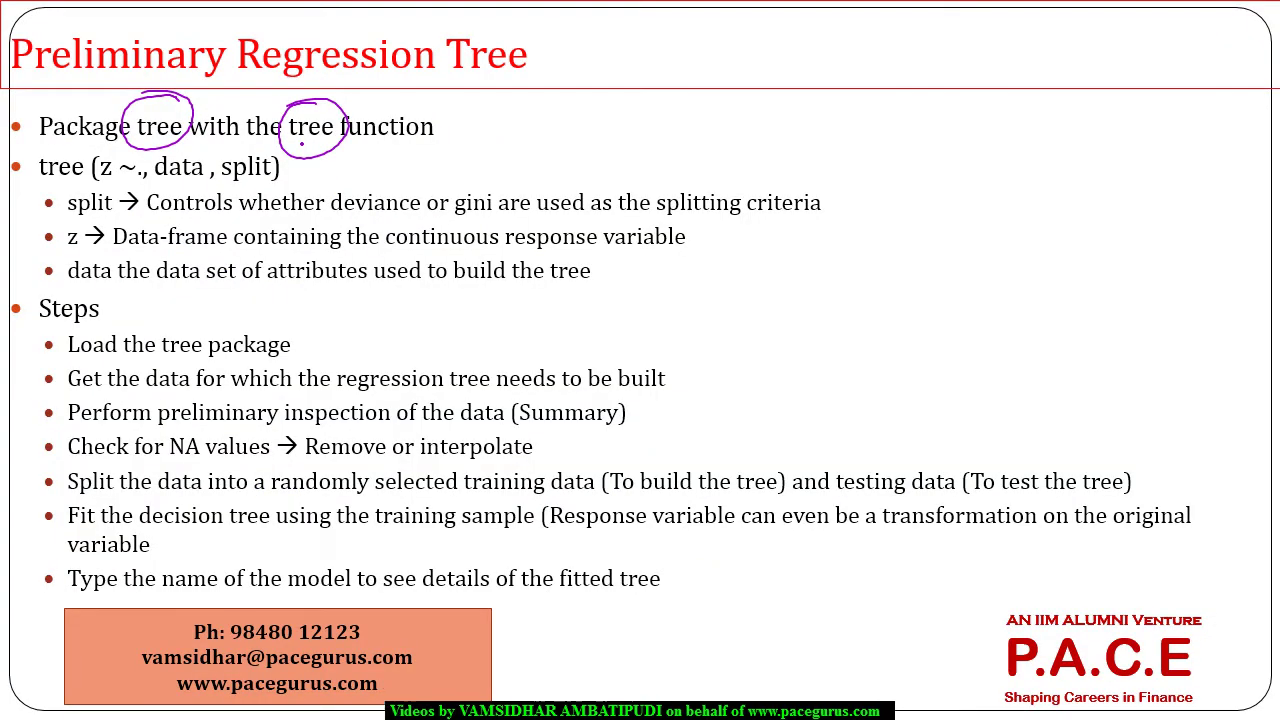
pyautogui.moveTo(293, 176); pyautogui.dragTo(359, 161)
pyautogui.hotkey('alt', 'Tab')
pyautogui.moveTo(100, 181); pyautogui.dragTo(124, 185)
pyautogui.moveTo(480, 216)
pyautogui.mouseDown()
pyautogui.moveTo(422, 217)
pyautogui.moveTo(418, 256)
pyautogui.moveTo(619, 265)
pyautogui.moveTo(714, 246)
pyautogui.moveTo(572, 212)
pyautogui.moveTo(412, 203)
pyautogui.mouseUp()
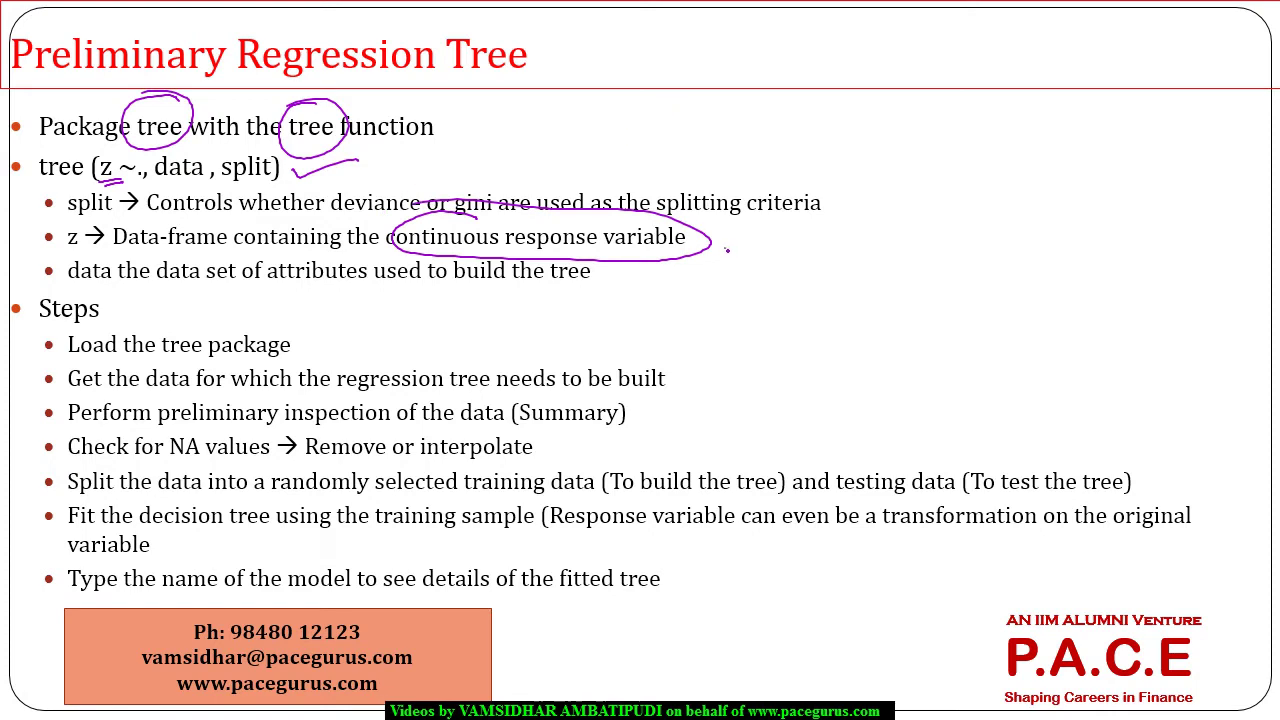
# Check the R console, return to the slide, and write a double-underlined "Charges" with an arrow from the circled continuous response variable.
pyautogui.hotkey('alt', 'Tab')
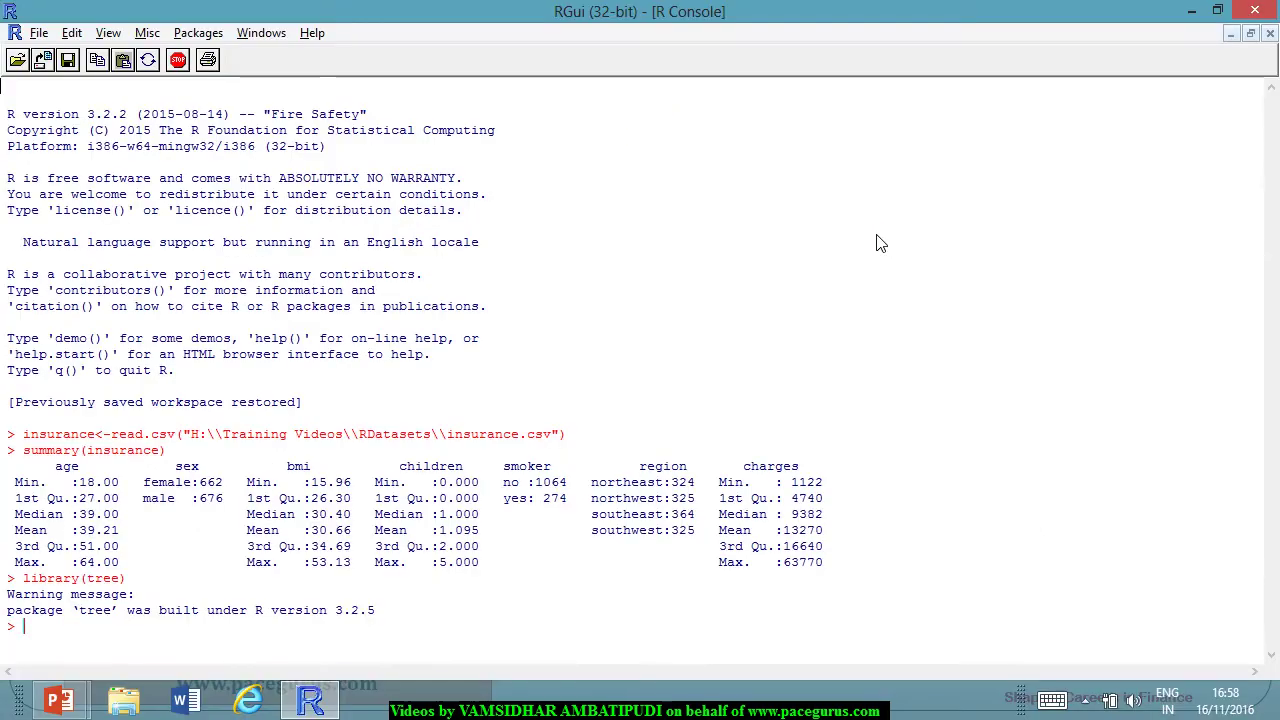
pyautogui.hotkey('alt', 'Tab')
pyautogui.moveTo(860, 222)
pyautogui.mouseDown()
pyautogui.moveTo(905, 231)
pyautogui.moveTo(952, 211)
pyautogui.moveTo(965, 247)
pyautogui.moveTo(994, 200)
pyautogui.mouseUp()
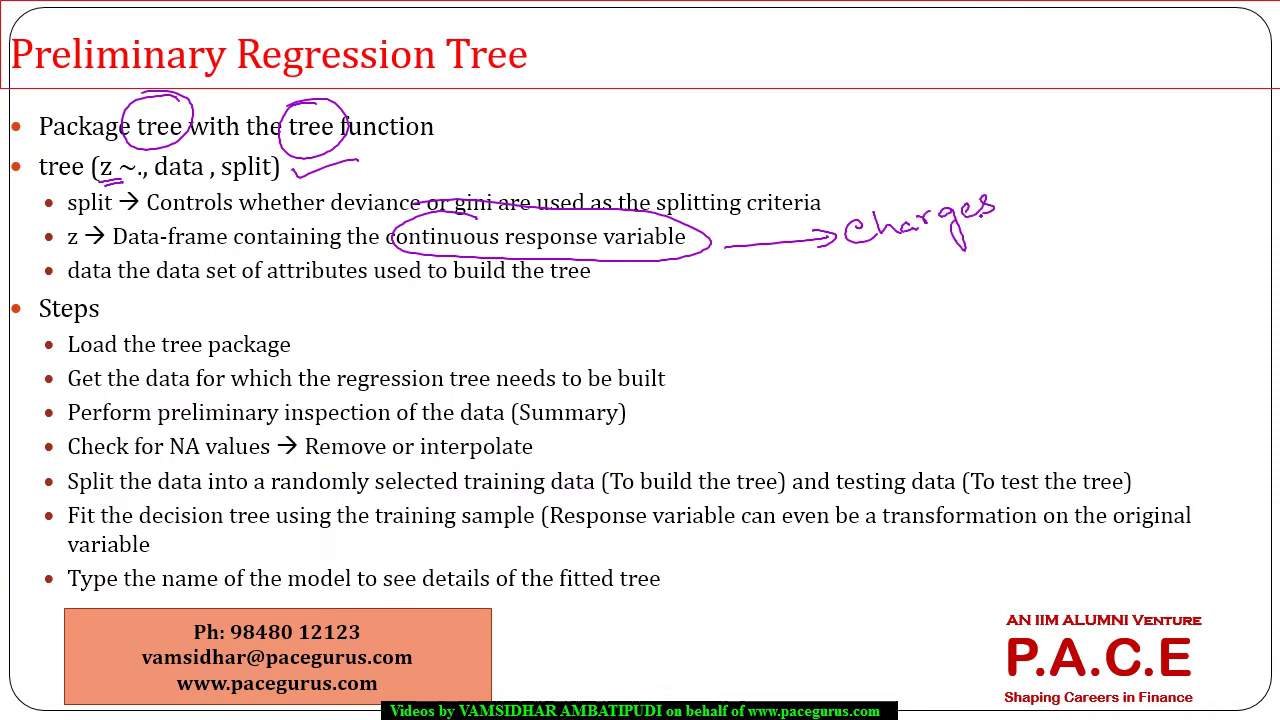
pyautogui.moveTo(852, 262)
pyautogui.mouseDown()
pyautogui.moveTo(1016, 228)
pyautogui.moveTo(1008, 236)
pyautogui.mouseUp()
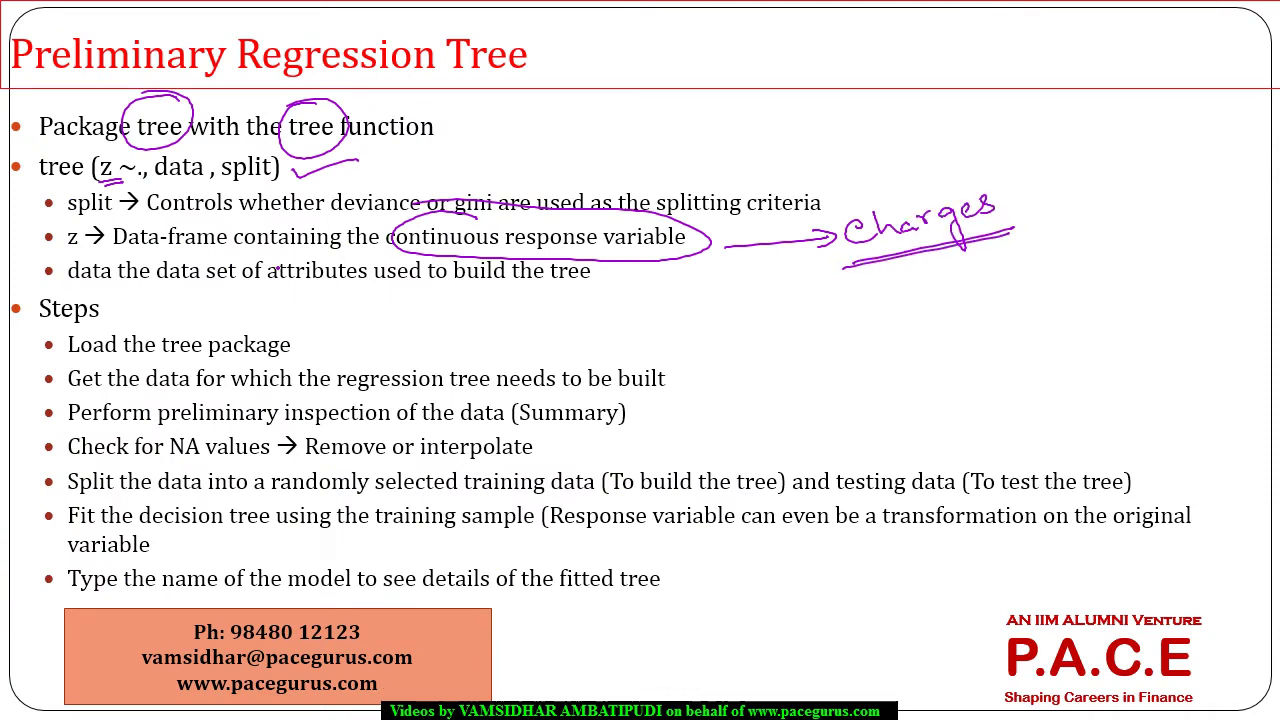
# Underline "data" and "build the tree" in the data bullet, then consult the predictor columns in the R console and return to the slide.
pyautogui.moveTo(54, 294); pyautogui.dragTo(104, 287)
pyautogui.moveTo(452, 292)
pyautogui.mouseDown()
pyautogui.moveTo(582, 291)
pyautogui.moveTo(568, 294)
pyautogui.mouseUp()
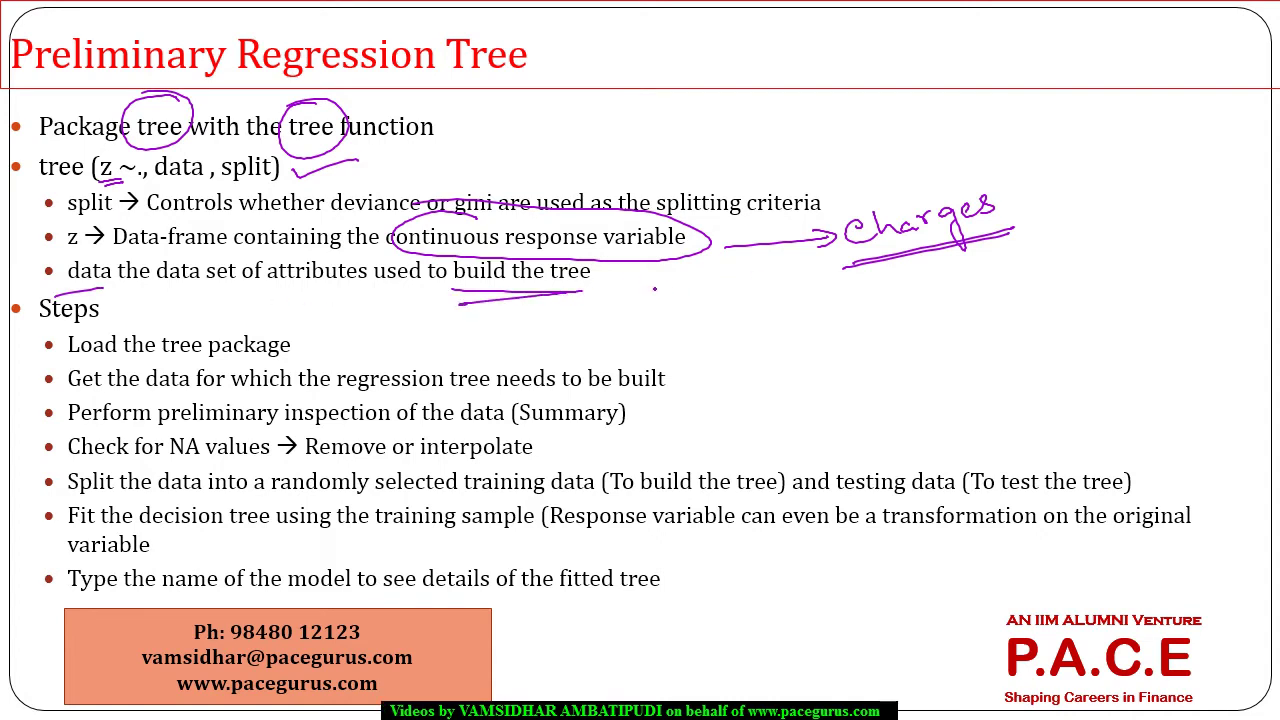
pyautogui.hotkey('alt', 'Tab')
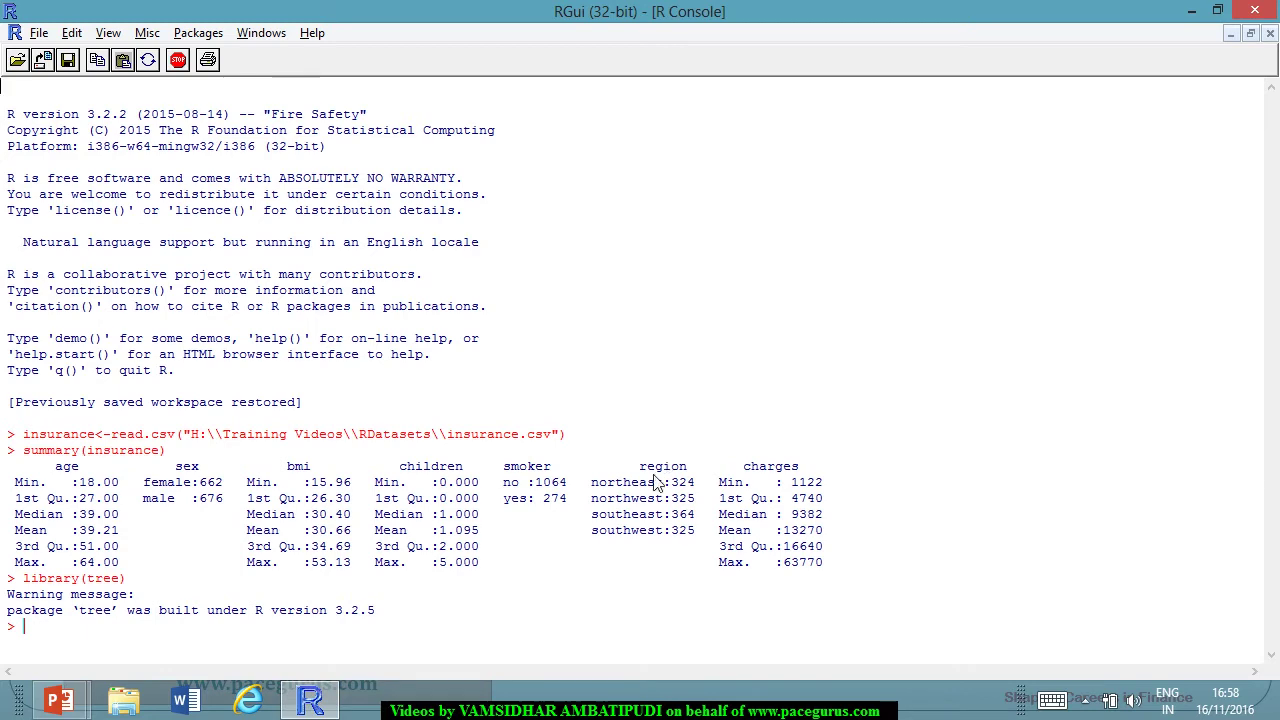
pyautogui.hotkey('alt', 'Tab')
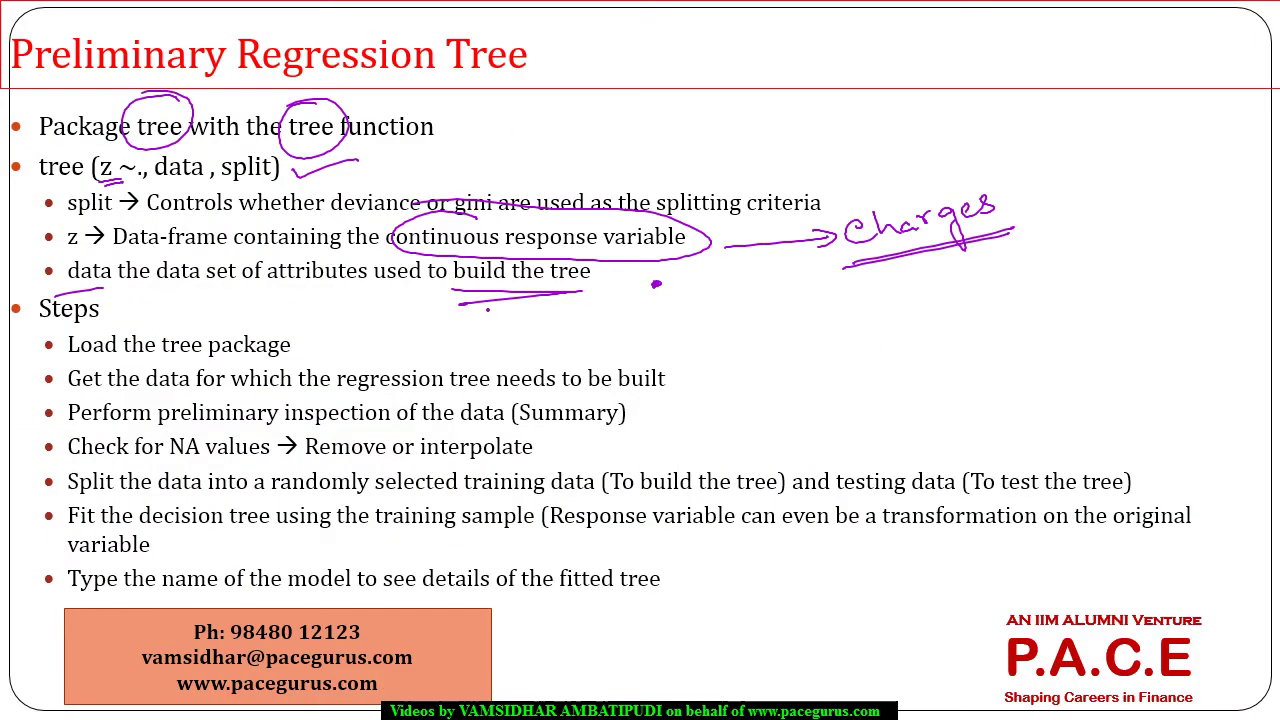
# Circle "split" on the slide and mark deviance with a circled 1 and gini with a circled 2.
pyautogui.moveTo(114, 177)
pyautogui.mouseDown()
pyautogui.moveTo(138, 198)
pyautogui.moveTo(84, 180)
pyautogui.mouseUp()
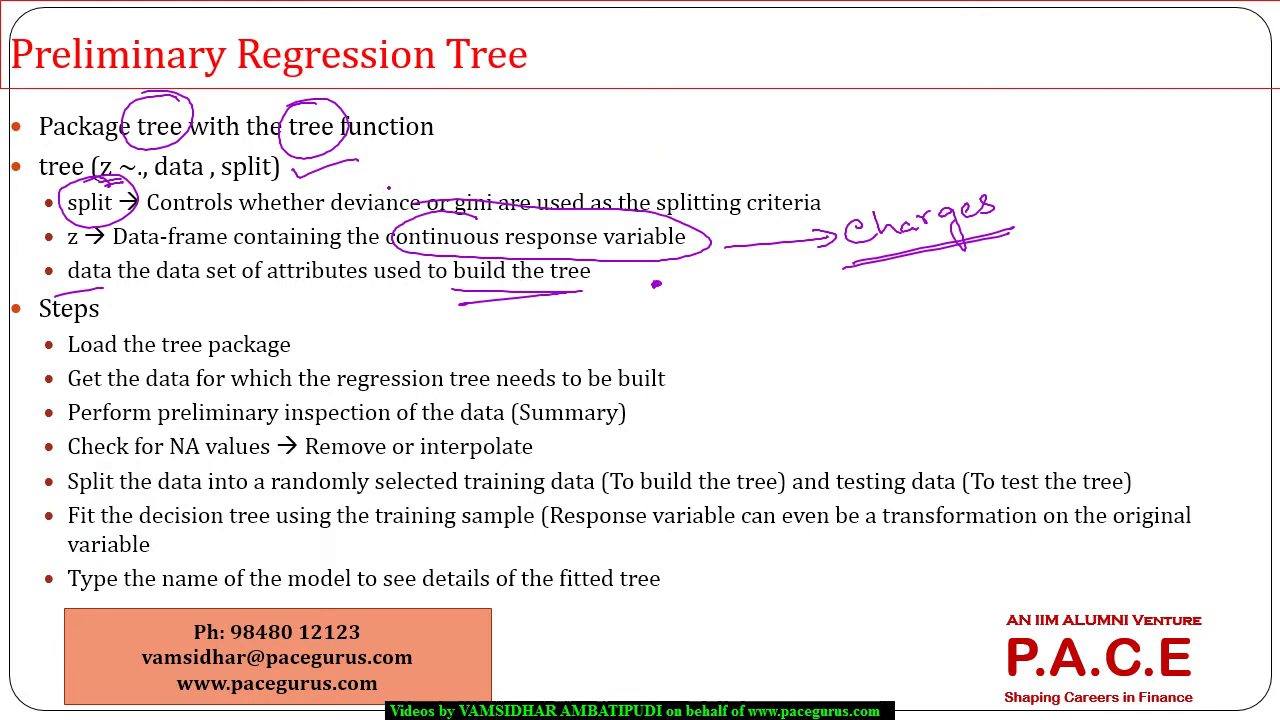
pyautogui.moveTo(387, 184)
pyautogui.mouseDown()
pyautogui.moveTo(447, 156)
pyautogui.moveTo(531, 162)
pyautogui.mouseUp()
pyautogui.moveTo(410, 188); pyautogui.dragTo(565, 119)
pyautogui.moveTo(560, 92)
pyautogui.mouseDown()
pyautogui.moveTo(540, 122)
pyautogui.moveTo(583, 96)
pyautogui.mouseUp()
pyautogui.moveTo(500, 200)
pyautogui.mouseDown()
pyautogui.moveTo(650, 145)
pyautogui.moveTo(600, 125)
pyautogui.mouseUp()
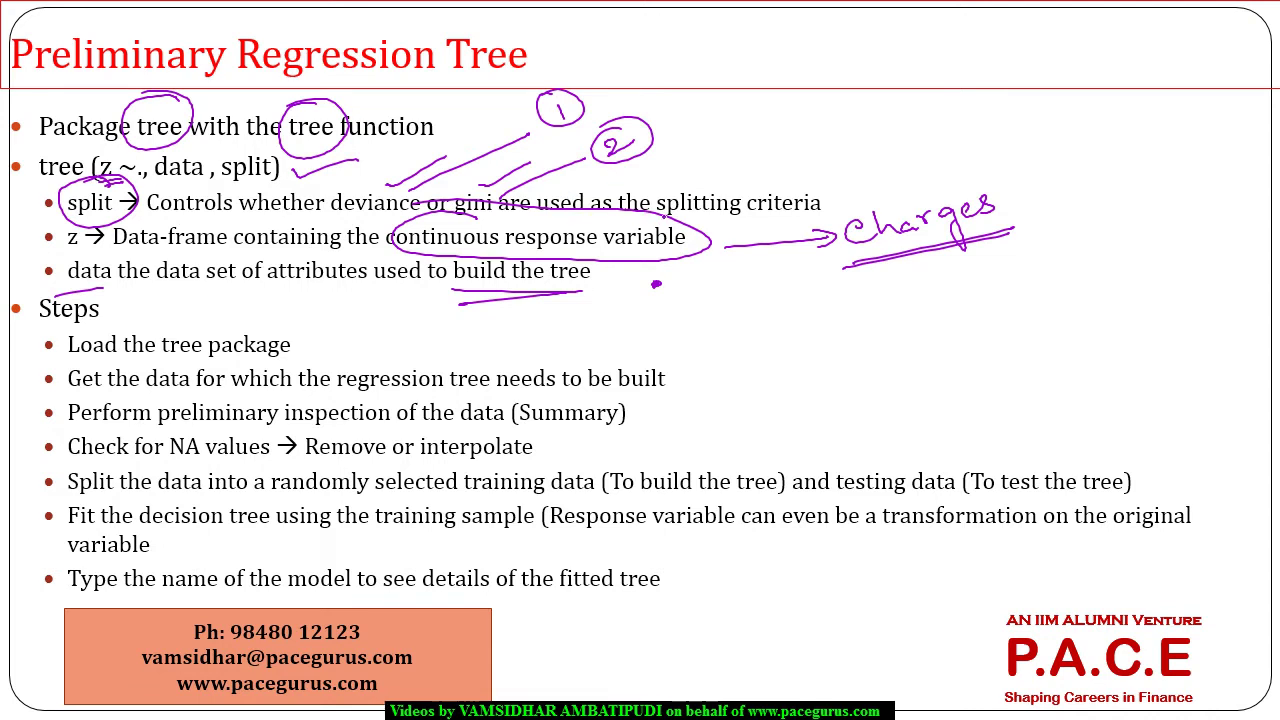
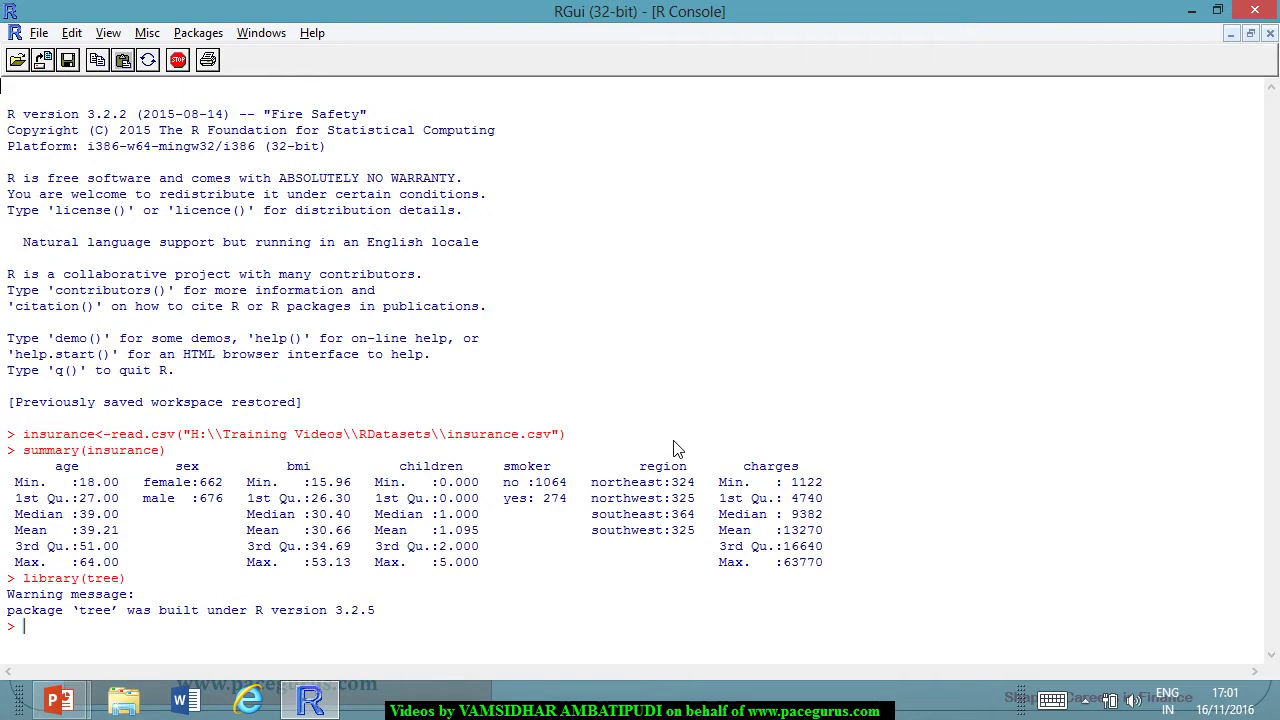
# In the R console, count the rows with nrow(insurance) and calculate the 70% training share with 1338*0.7.
pyautogui.write('nrow(insurance)')
pyautogui.press('Return')
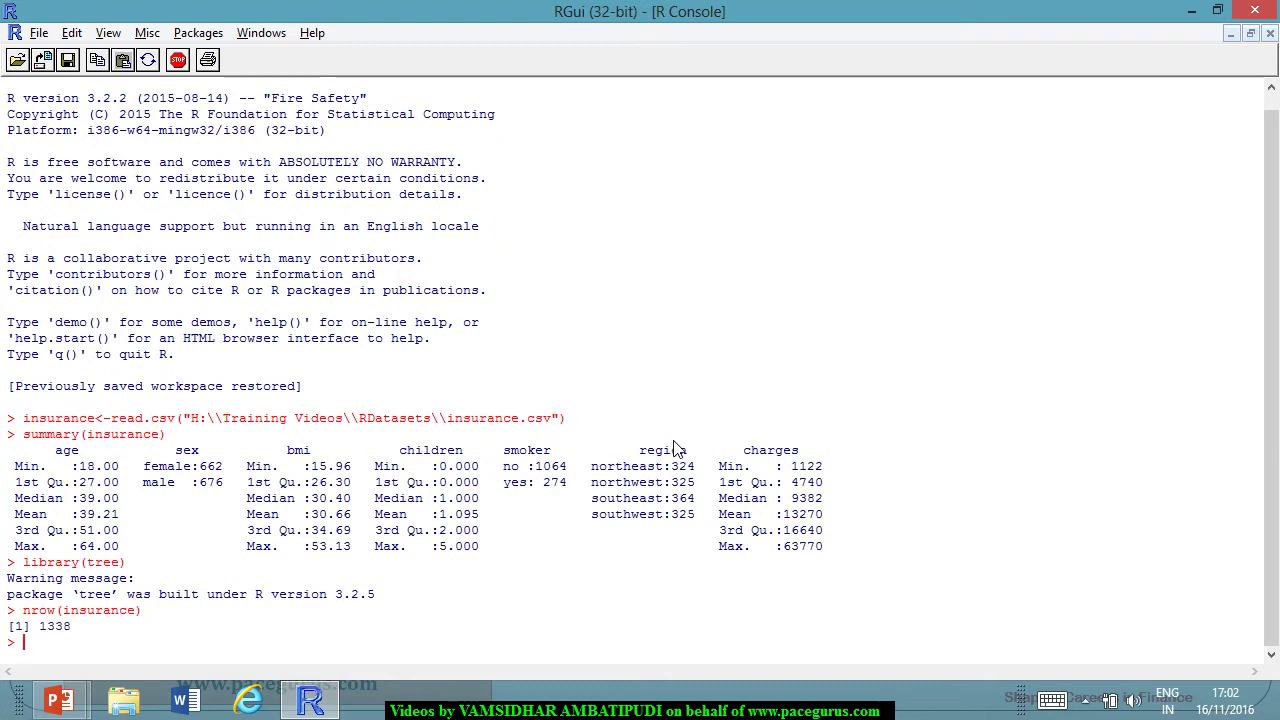
pyautogui.write('1338*0.7')
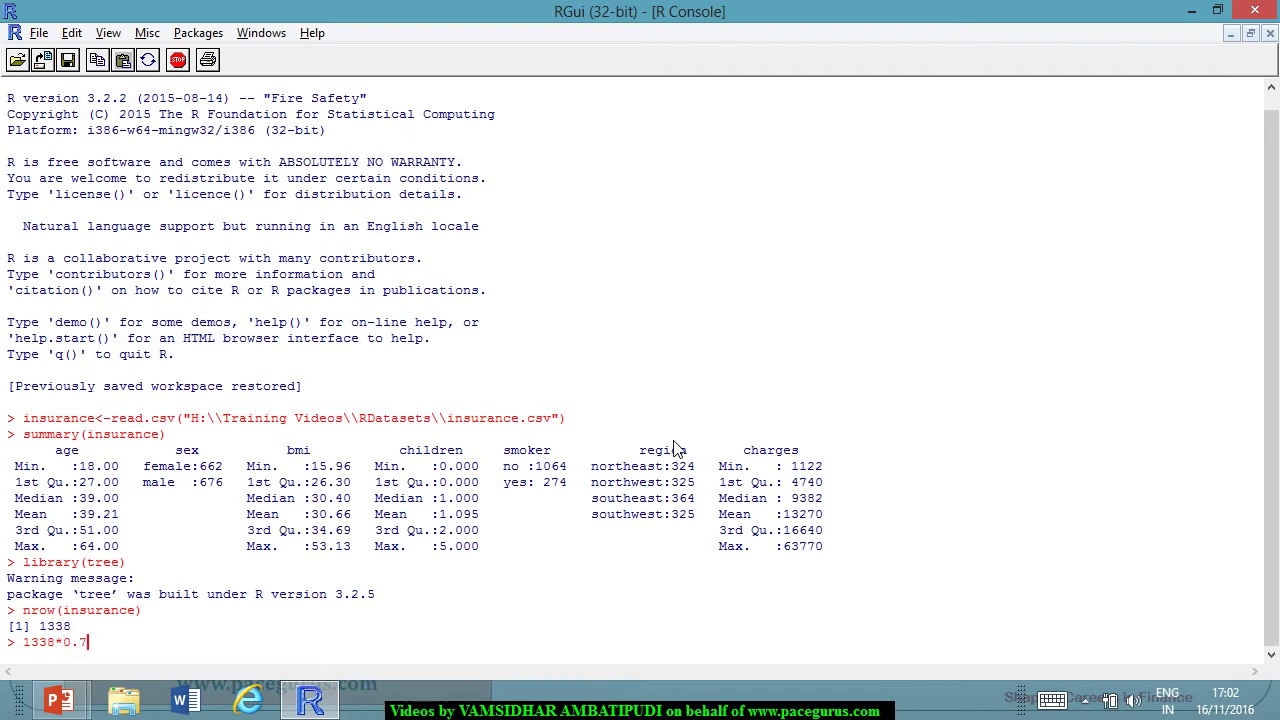
pyautogui.press('Return')
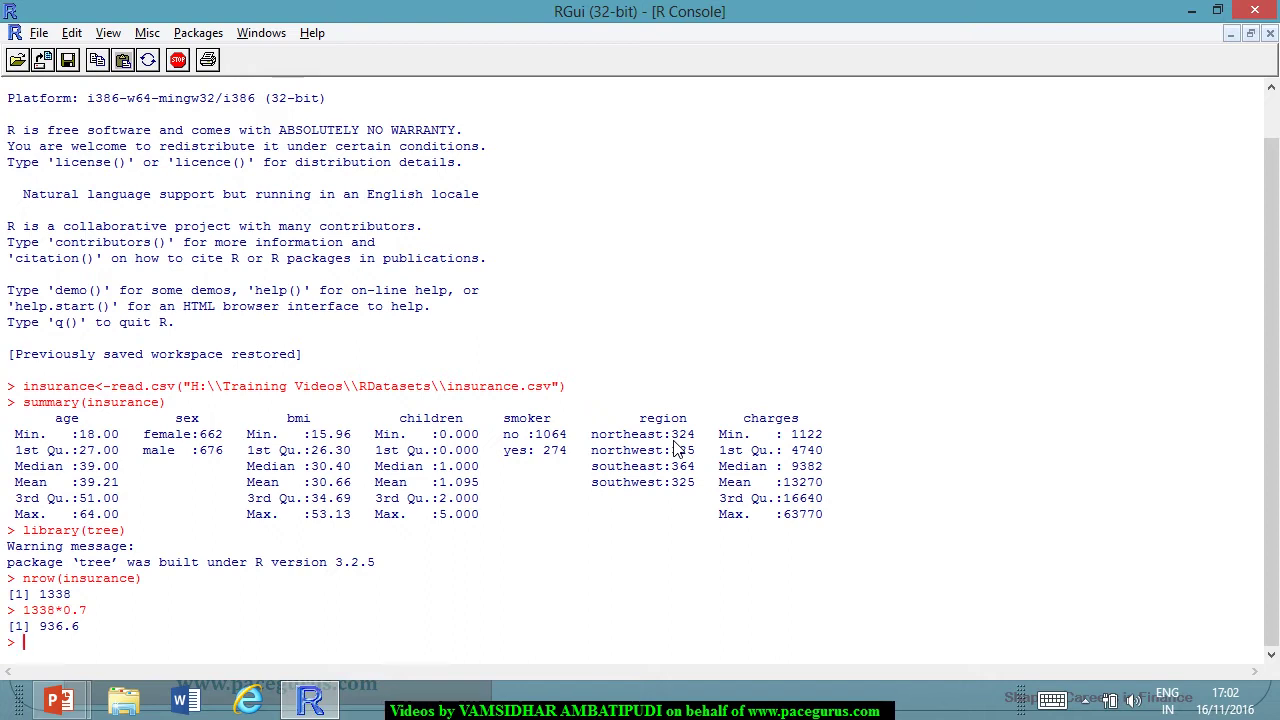
# Set the random seed to 1000 and draw the training indices with train<-sample(1:1338,937,replace = FALSE).
pyautogui.write('set.seed(1000)')
pyautogui.press('Return')
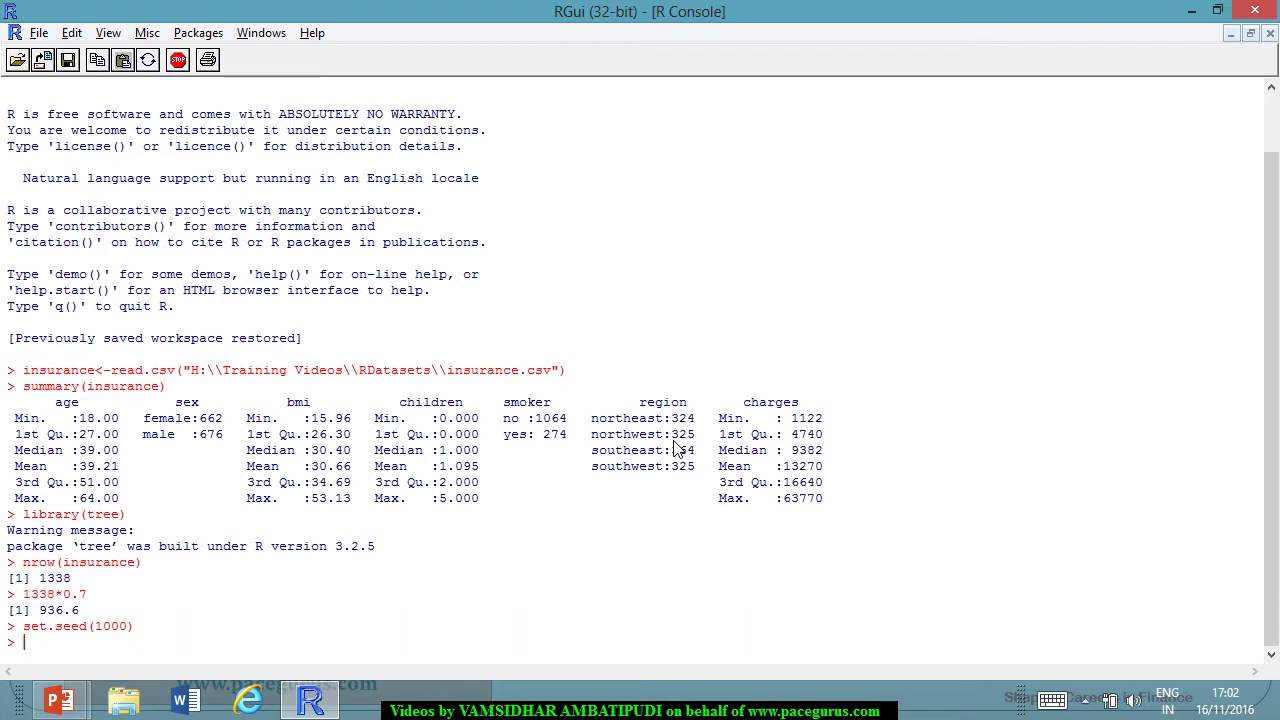
pyautogui.write('train<-sample(1:')
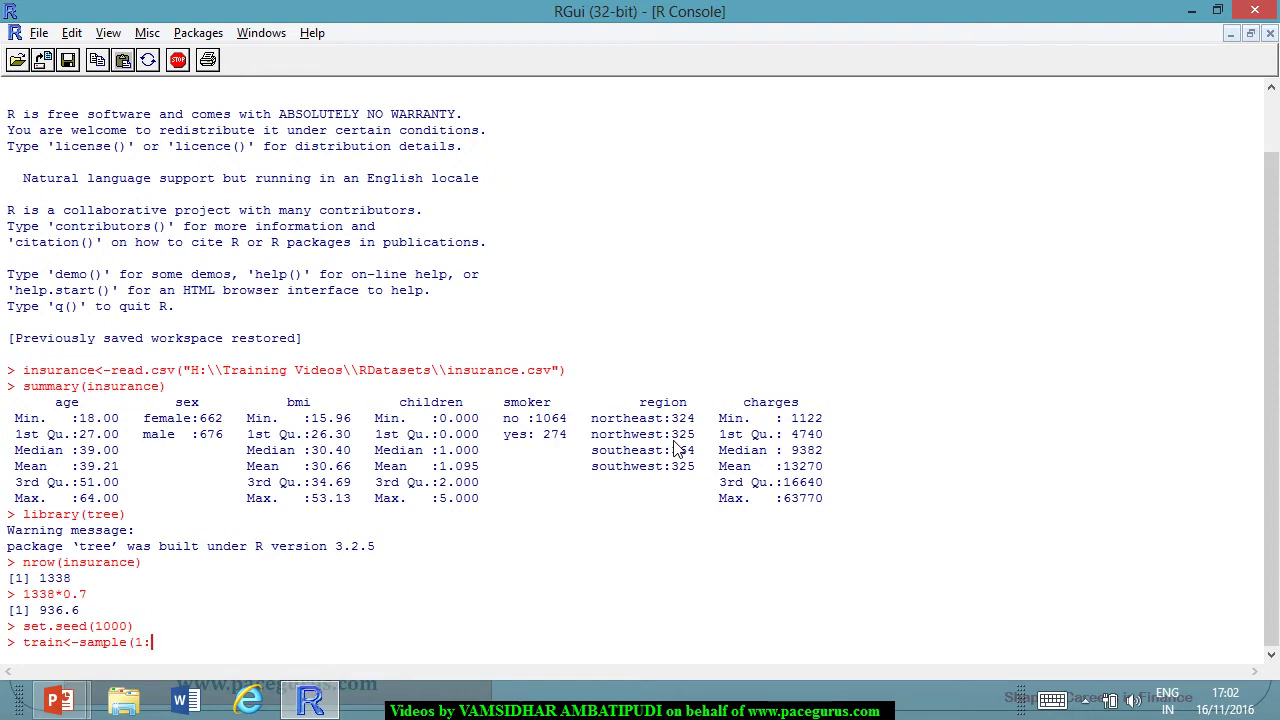
pyautogui.write('1338,937,replace = FALSE)')
pyautogui.press('Return')
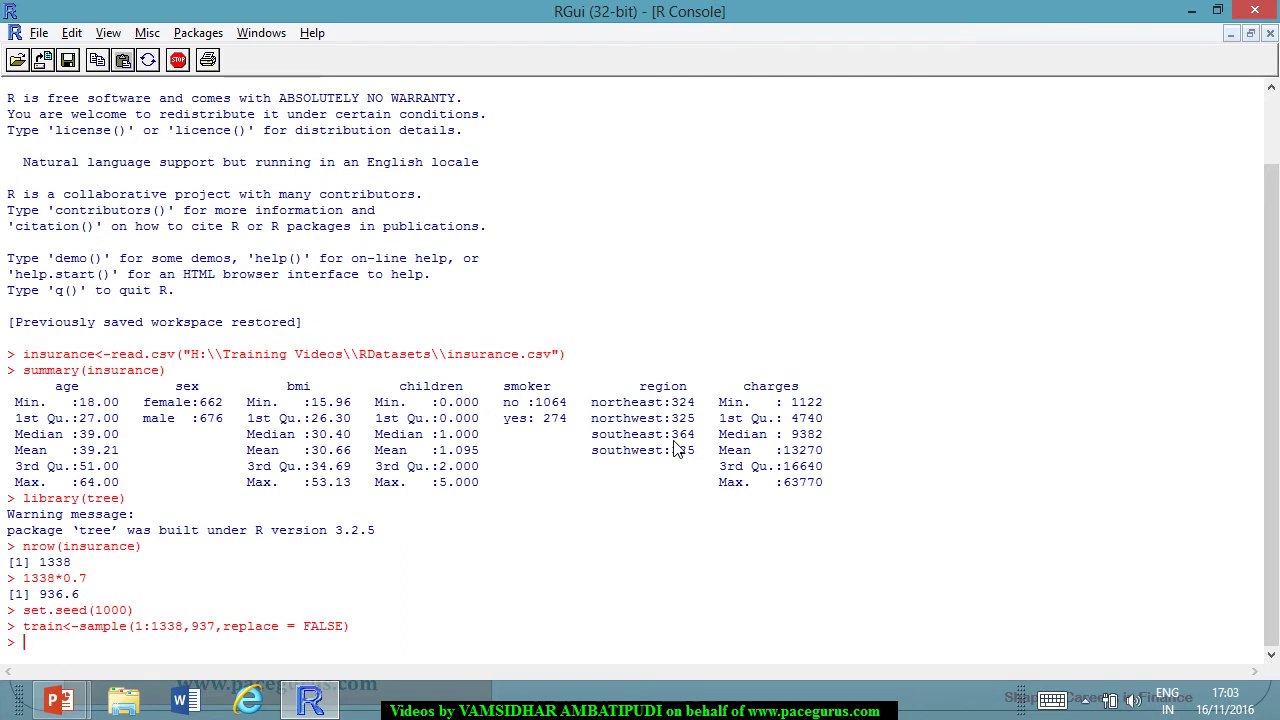
# Split the dataset into traindata<-insurance[train,] and testdata<-insurance[-train,].
pyautogui.write('traindata')
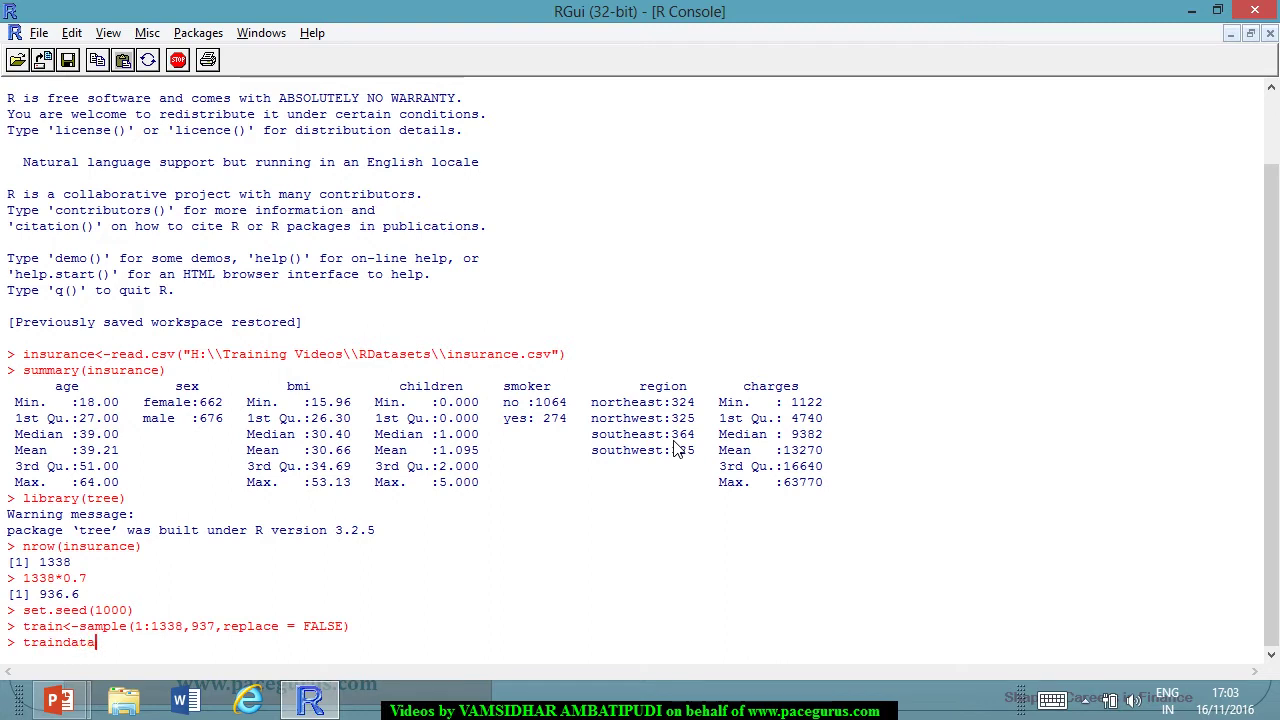
pyautogui.write('<-insurance[train')
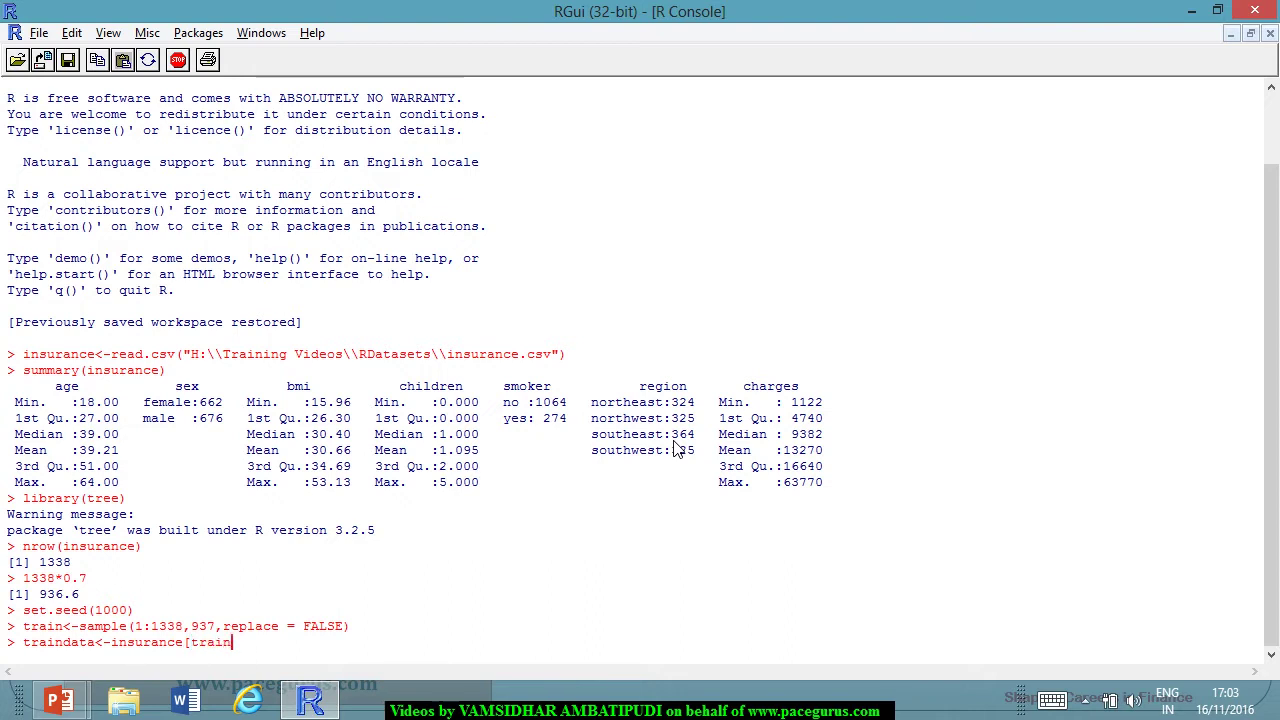
pyautogui.write(',]')
pyautogui.press('Return')
pyautogui.write('testdata<-ins')
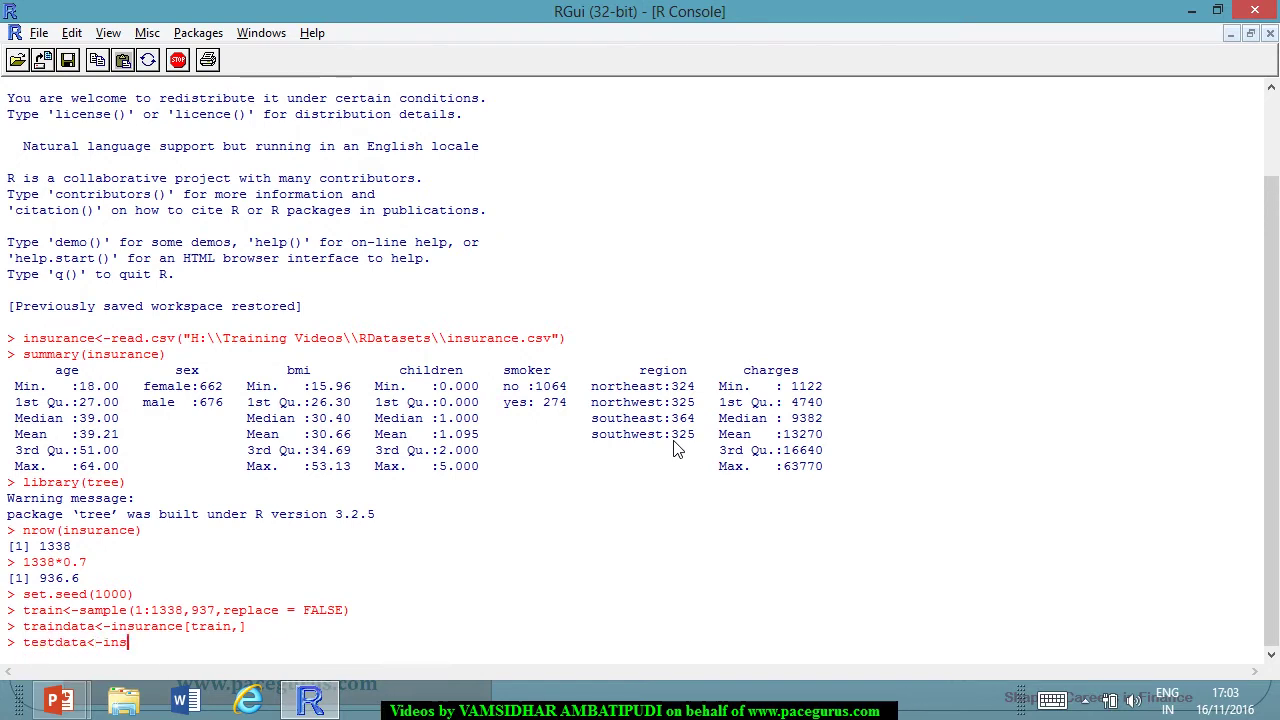
pyautogui.write('urance[-tr')
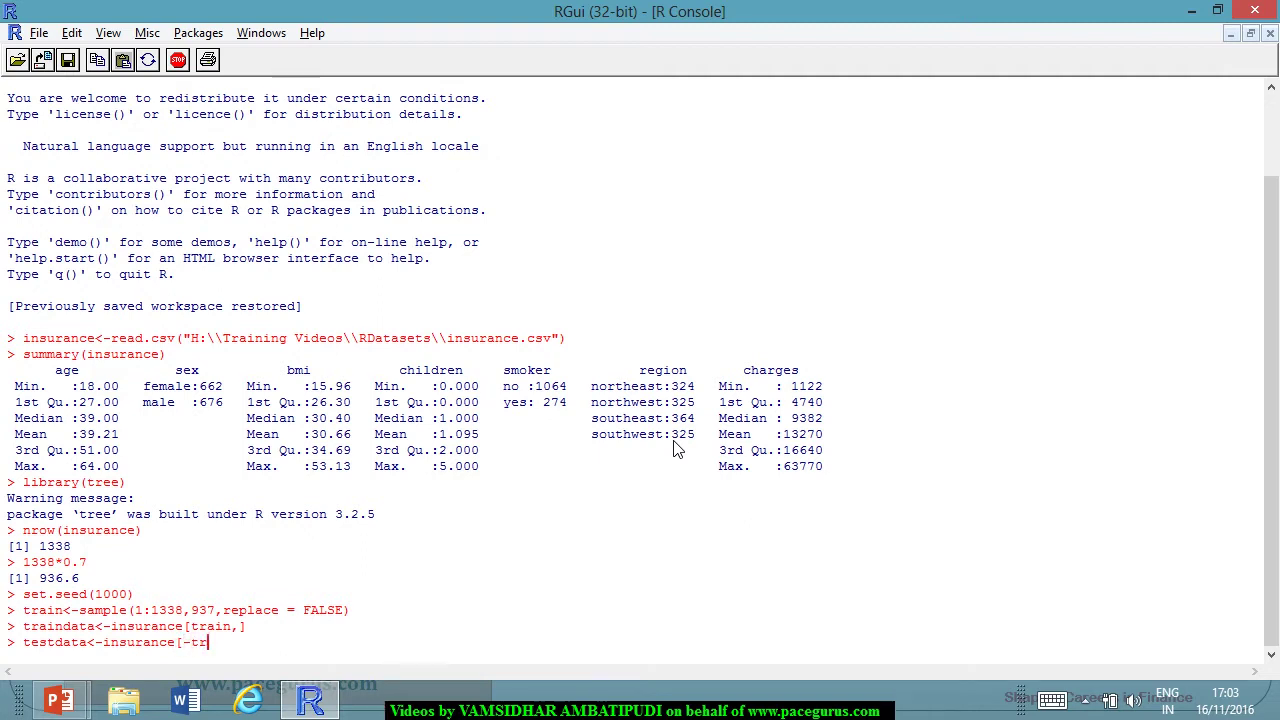
pyautogui.write('ain,]')
pyautogui.press('Return')
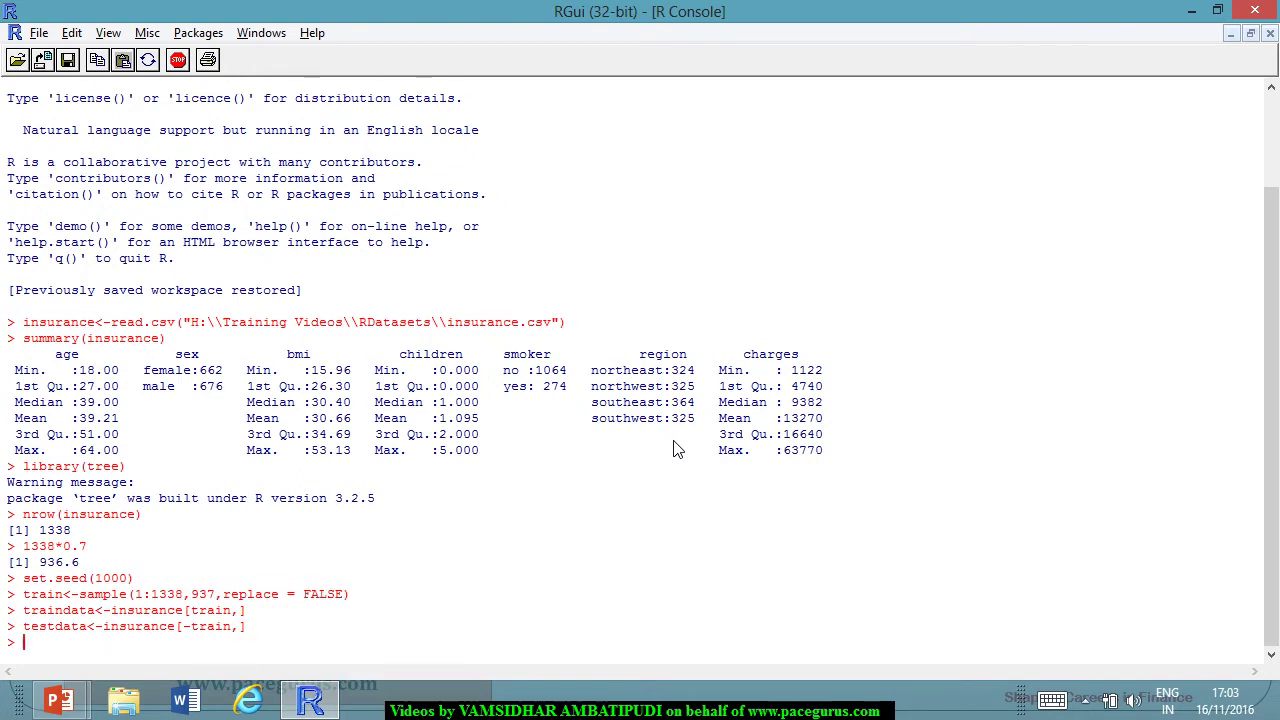
# Tick the "Fit the decision tree" bullet on the slide, and in R run fit_tree_deviance<-tree(charges~.,data = traindata,split = "deviance").
pyautogui.hotkey('alt', 'Tab')
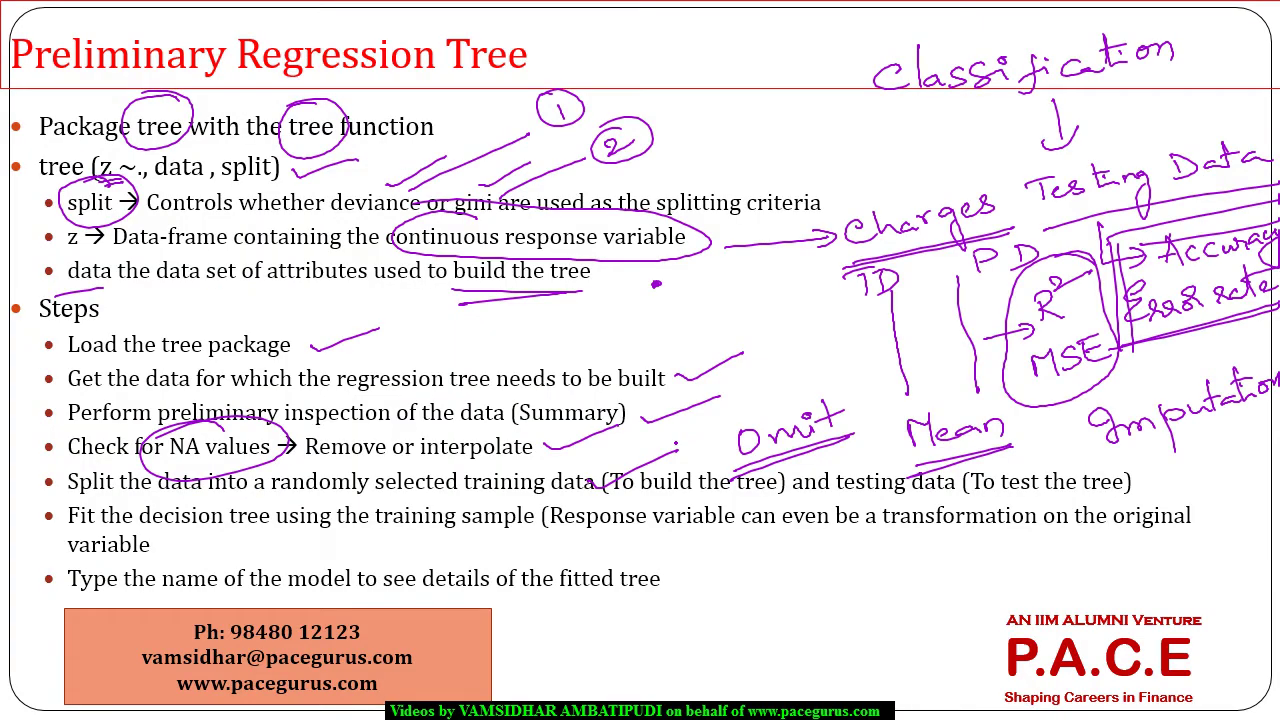
pyautogui.moveTo(296, 536); pyautogui.dragTo(404, 507)
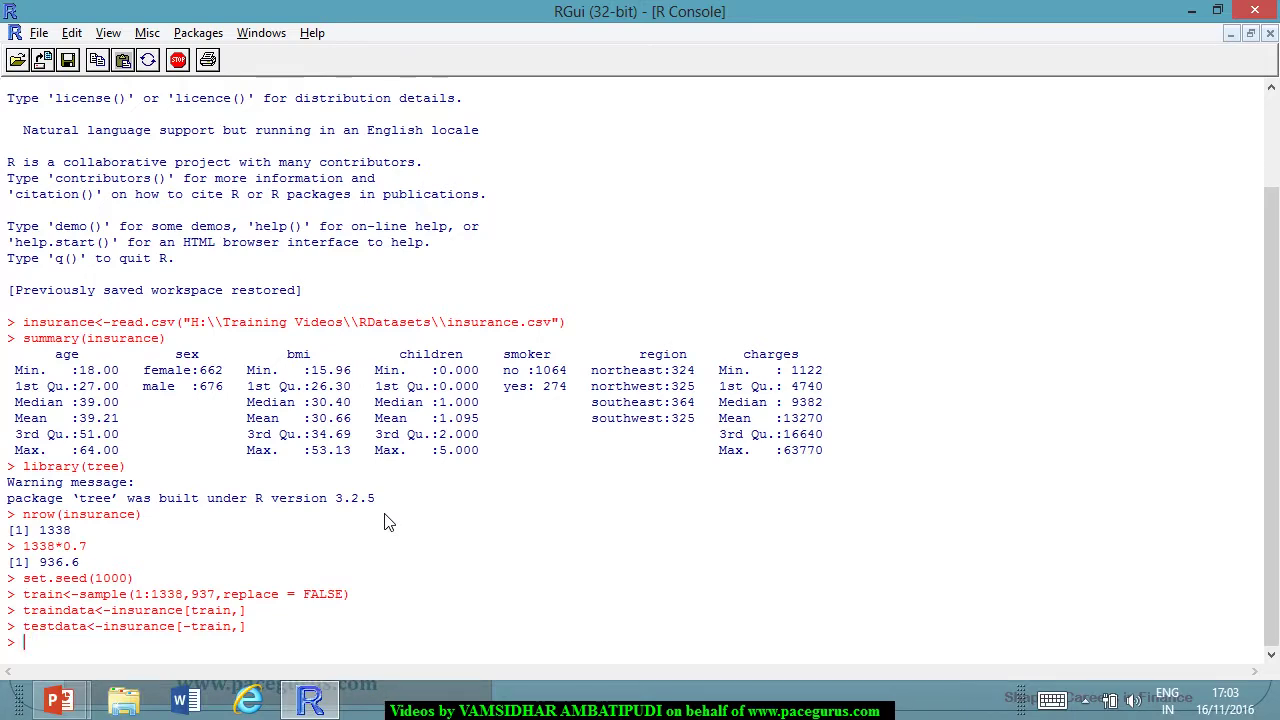
pyautogui.write('fit_ tree_deviance')
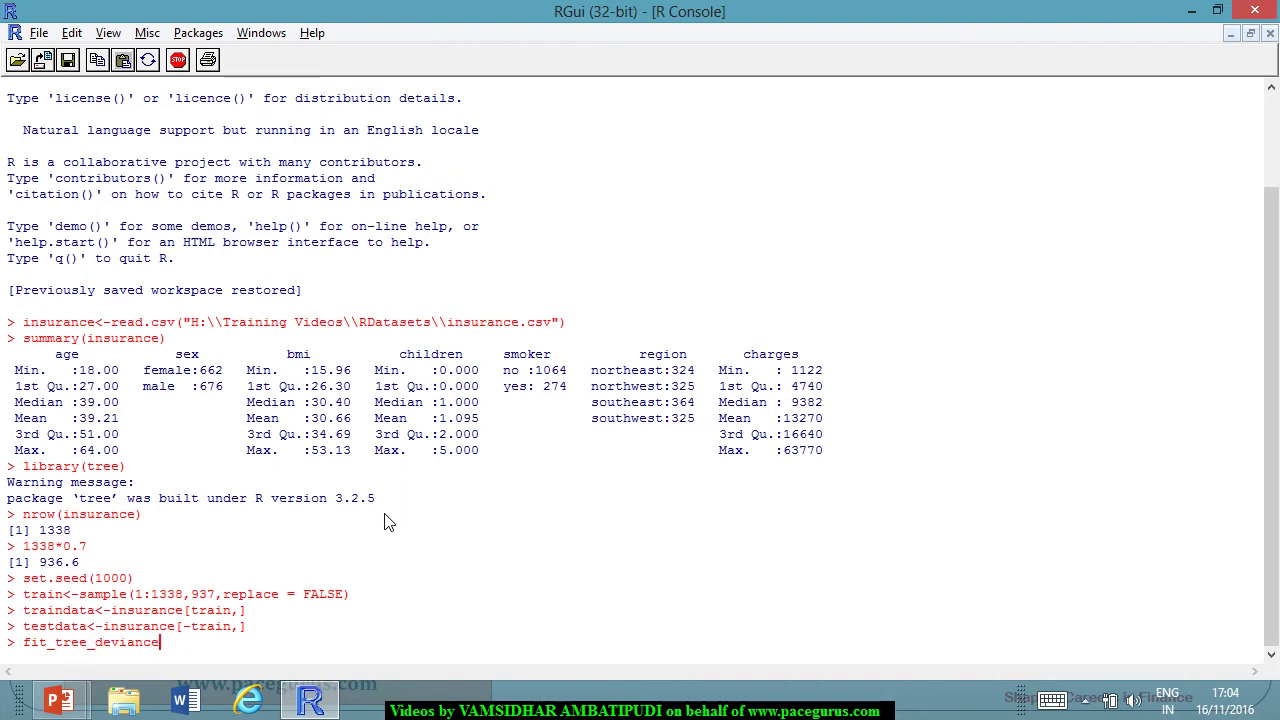
pyautogui.write('<-tree(')
pyautogui.moveTo(743, 356); pyautogui.dragTo(800, 368)
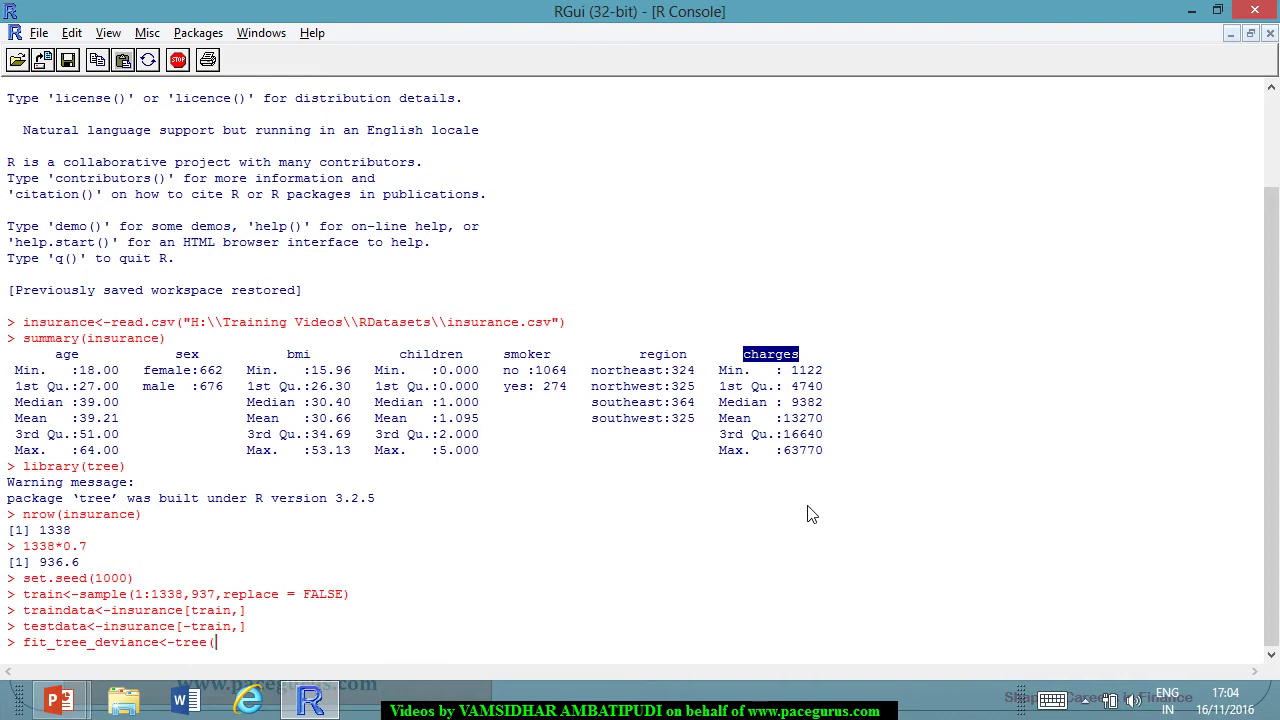
pyautogui.click(771, 384)
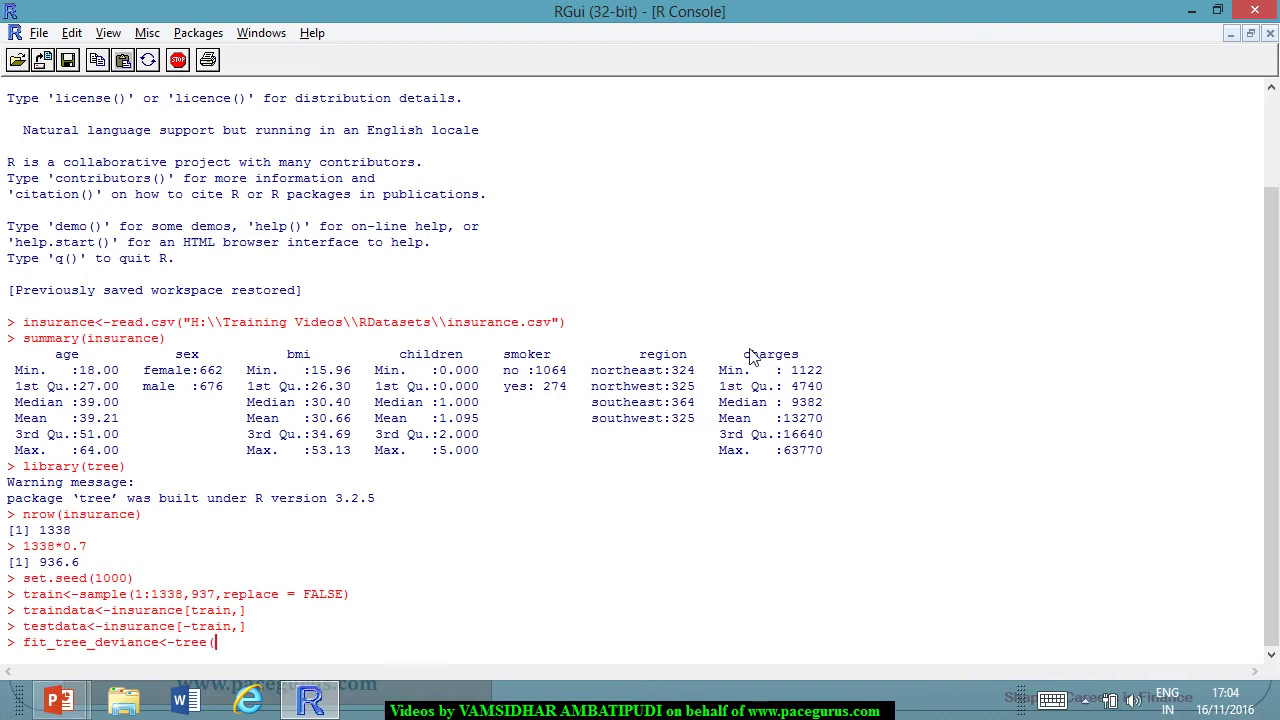
pyautogui.moveTo(744, 355); pyautogui.dragTo(806, 357)
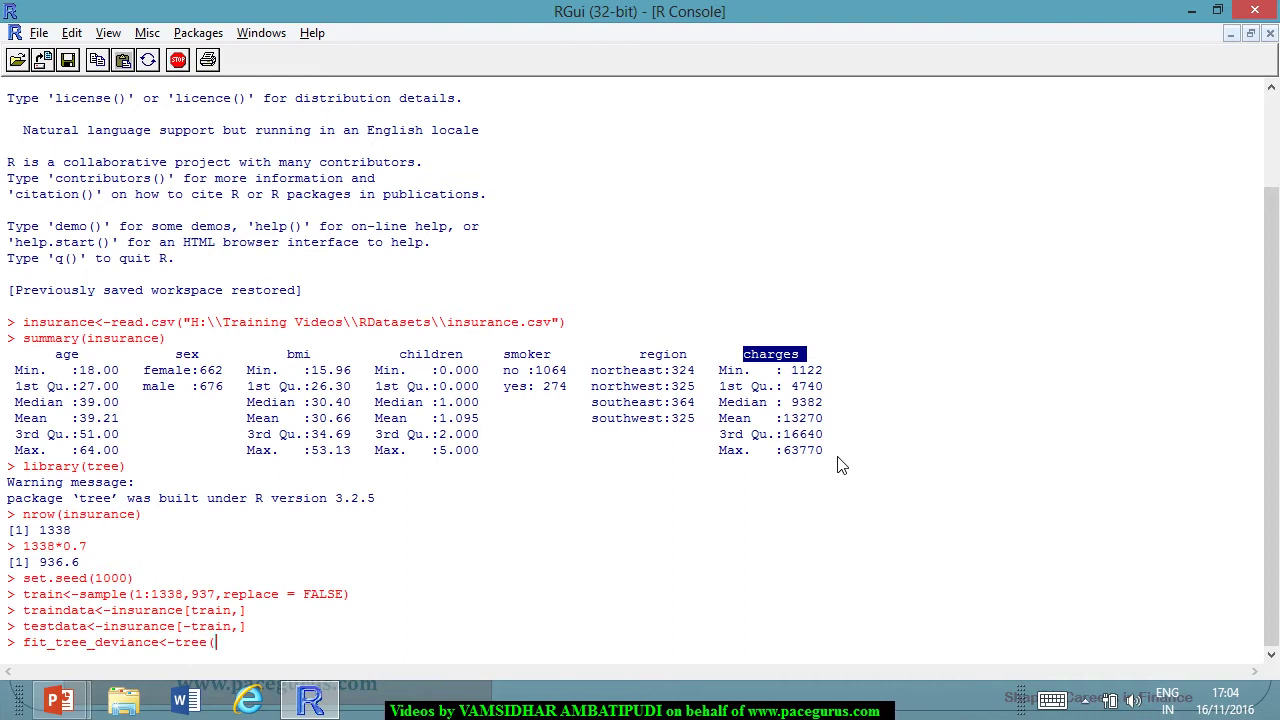
pyautogui.write('chs')
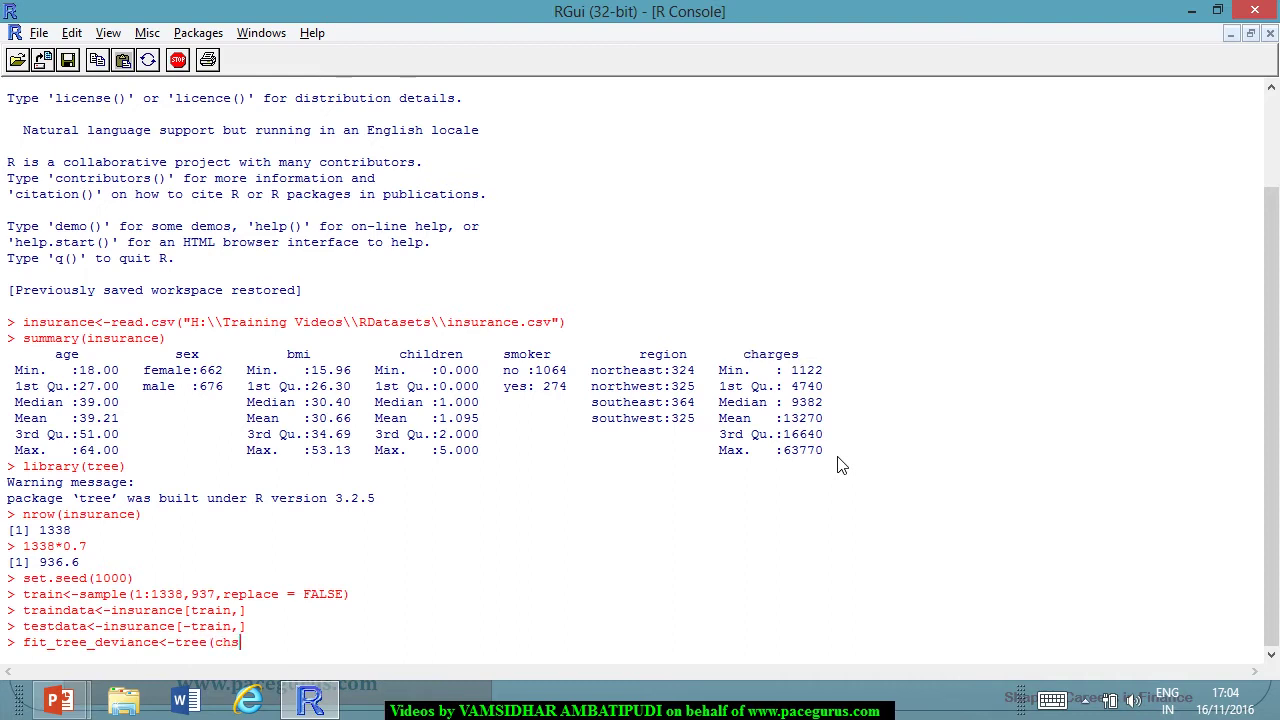
pyautogui.write('rges~.,data = traindata')
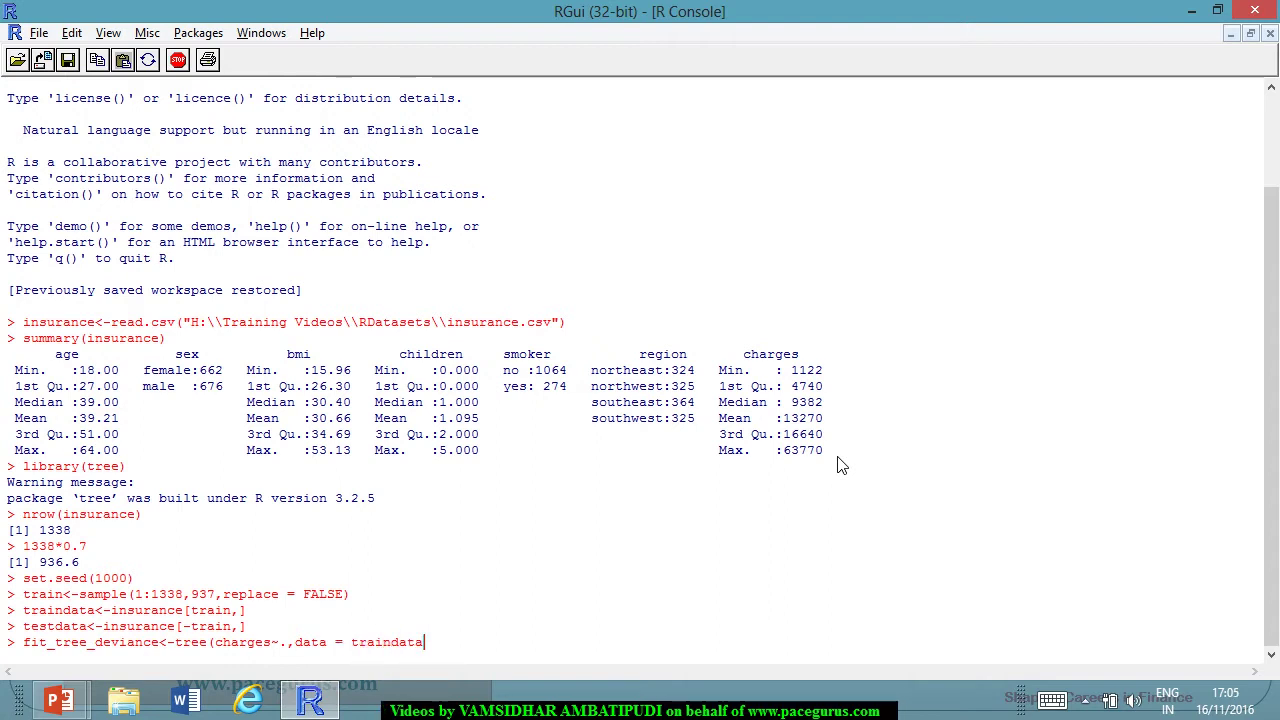
pyautogui.write(',split = ')
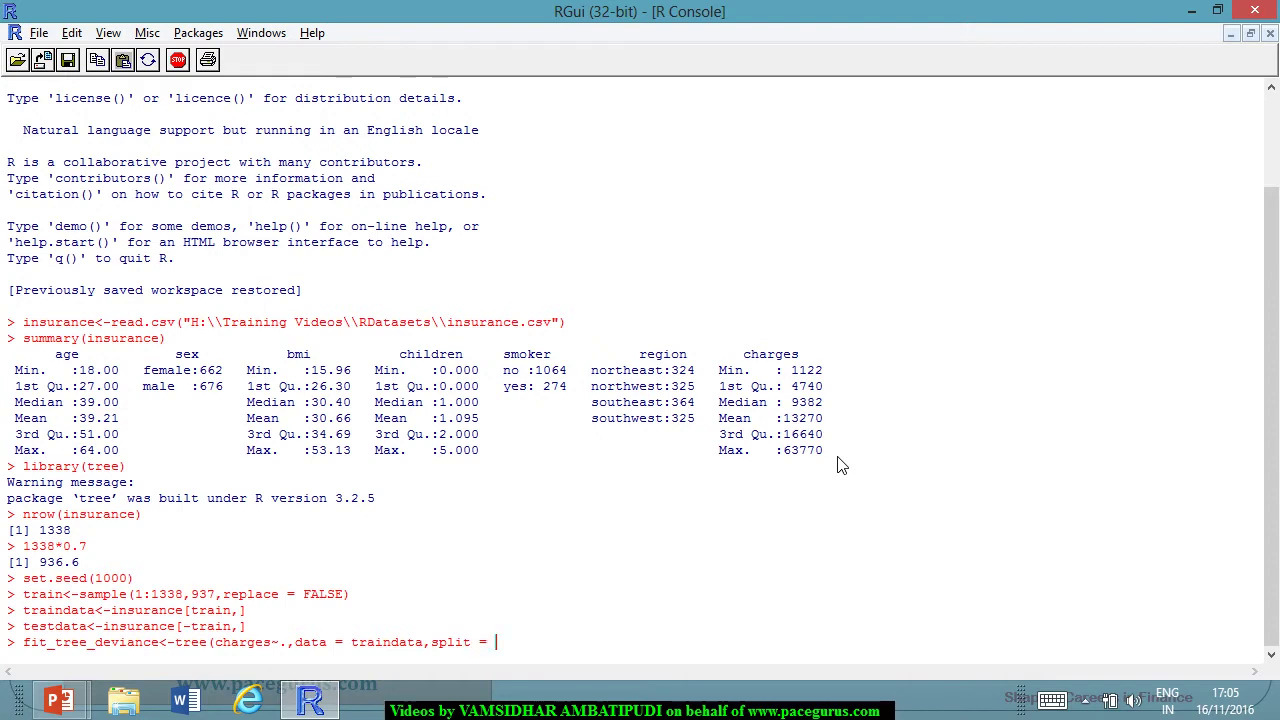
pyautogui.write('"deviance")')
pyautogui.press('Return')
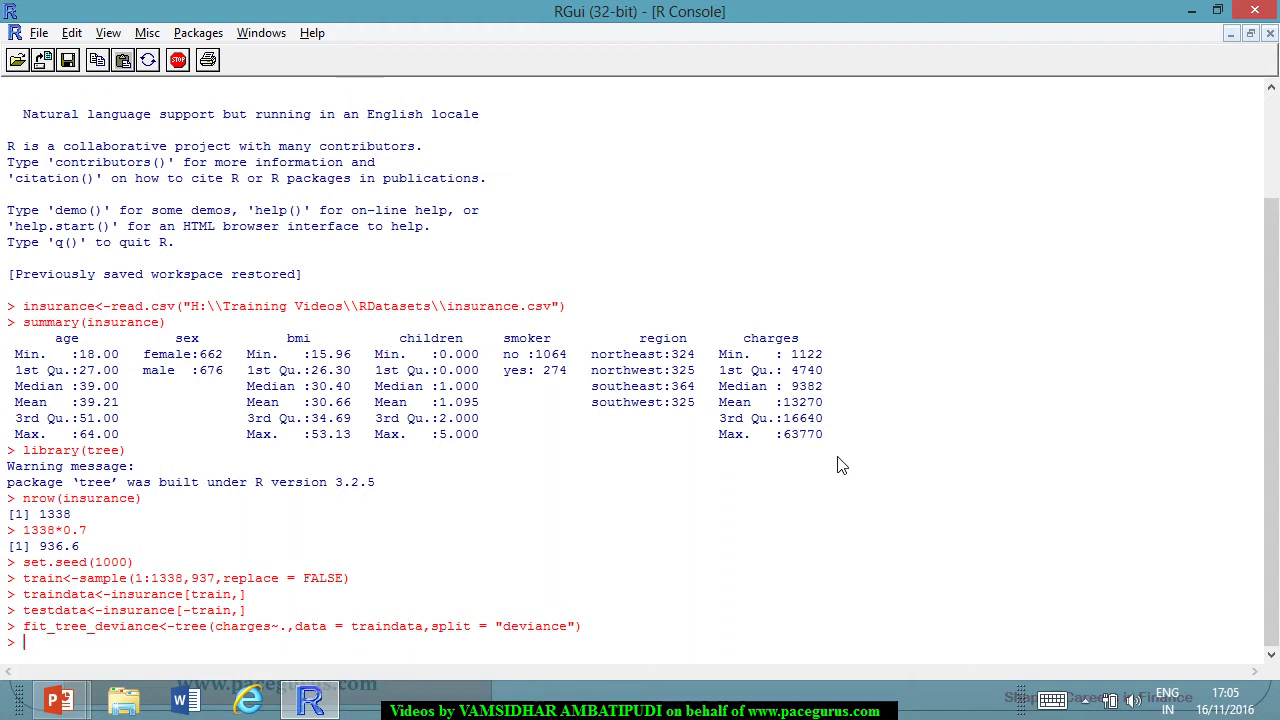
# Adapt the previous command to fit a Gini-based tree: fit_tree_gini<-tree(charges~.,data = traindata,split = "gini").
pyautogui.press('Up')
pyautogui.press('BackSpace')
pyautogui.press('BackSpace')
pyautogui.press('BackSpace')
pyautogui.press('BackSpace')
pyautogui.press('BackSpace')
pyautogui.press('BackSpace')
pyautogui.write('gin')
pyautogui.press('Left')
pyautogui.press('Left')
pyautogui.press('Left')
pyautogui.press('Left')
pyautogui.press('Left')
pyautogui.press('Left')
pyautogui.press('Left')
pyautogui.press('Left')
pyautogui.press('Left')
pyautogui.press('Left')
pyautogui.press('Left')
pyautogui.press('Left')
pyautogui.press('Left')
pyautogui.press('Left')
pyautogui.press('Left')
pyautogui.press('Left')
pyautogui.press('Left')
pyautogui.press('Left')
pyautogui.press('Left')
pyautogui.press('Left')
pyautogui.press('Left')
pyautogui.press('Left')
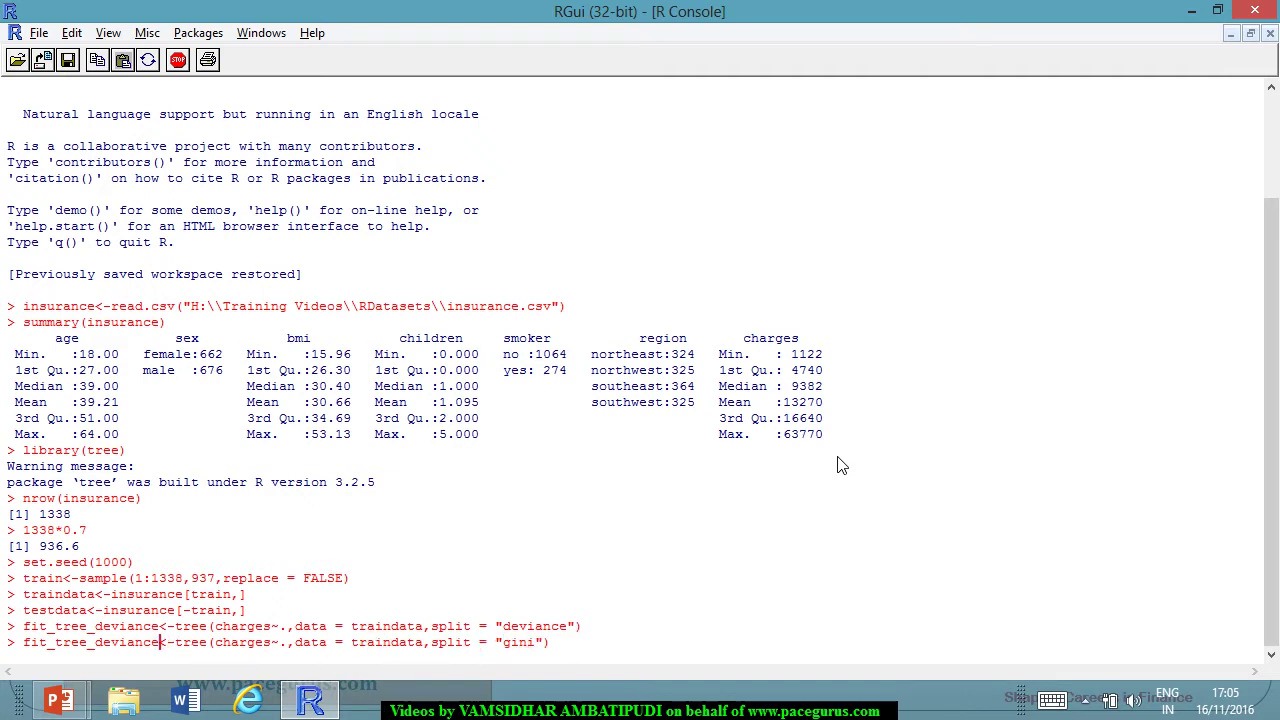
pyautogui.press('BackSpace')
pyautogui.press('BackSpace')
pyautogui.press('BackSpace')
pyautogui.press('BackSpace')
pyautogui.press('BackSpace')
pyautogui.press('BackSpace')
pyautogui.press('BackSpace')
pyautogui.press('BackSpace')
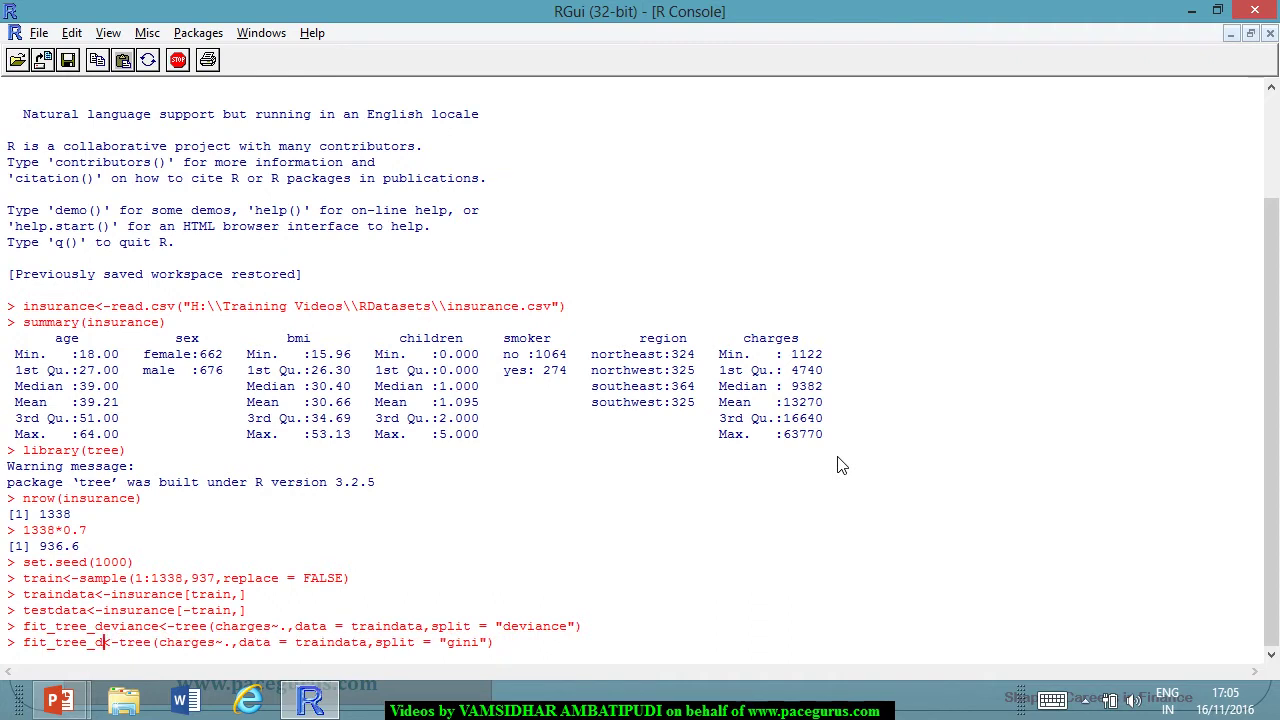
pyautogui.write('gini')
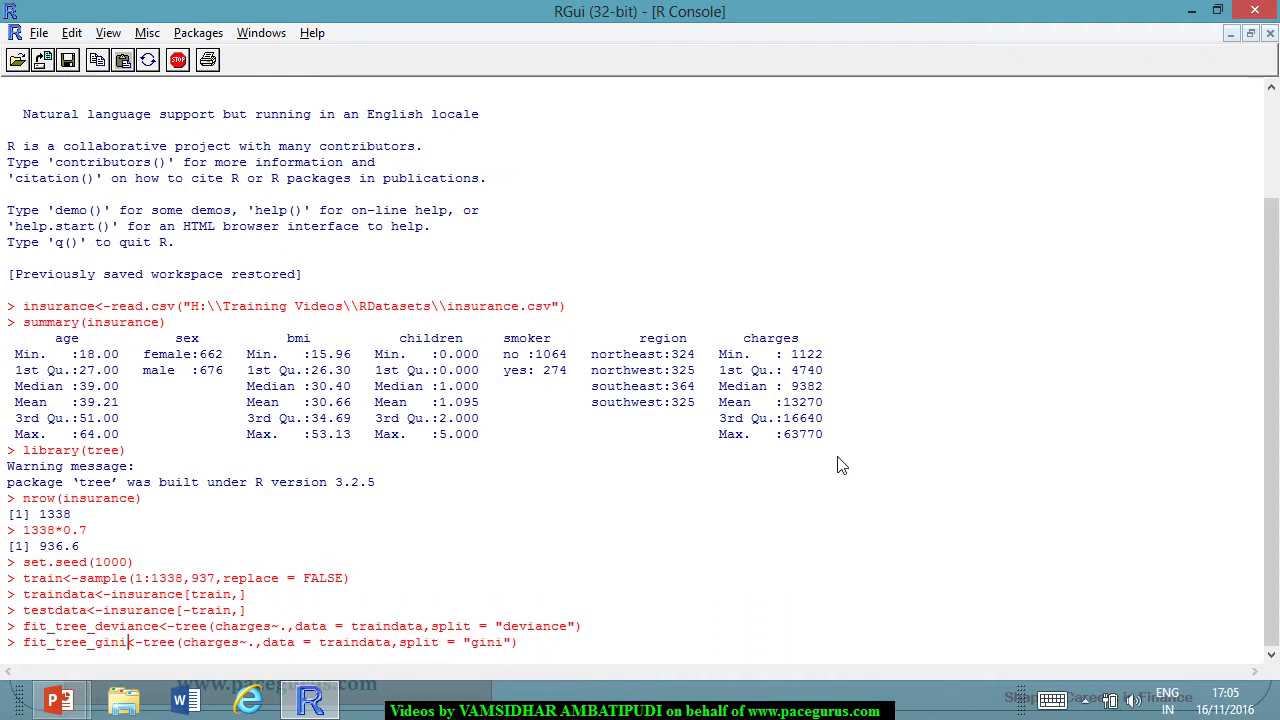
pyautogui.press('Return')
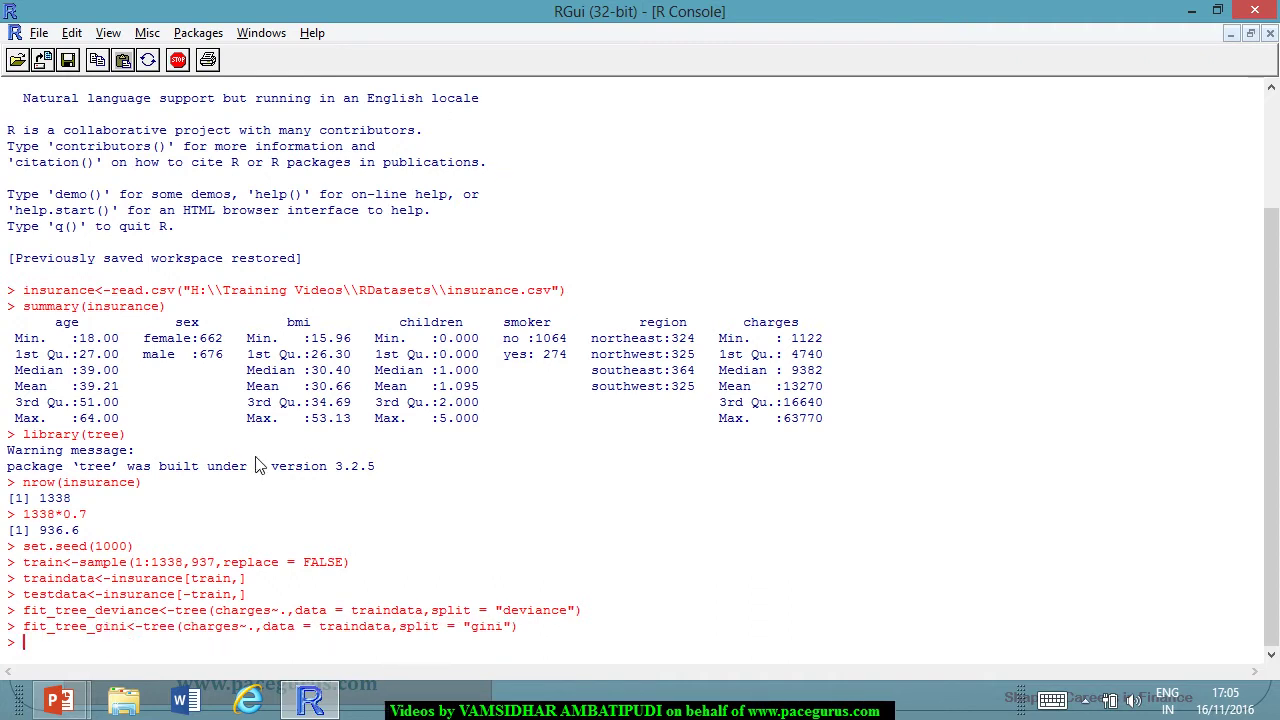
# Reuse the fit_tree_deviance command at the prompt and wrap its response variable as log(charges).
pyautogui.moveTo(25, 613); pyautogui.dragTo(590, 615)
pyautogui.hotkey('ctrl', 'c')
pyautogui.hotkey('ctrl', 'v')
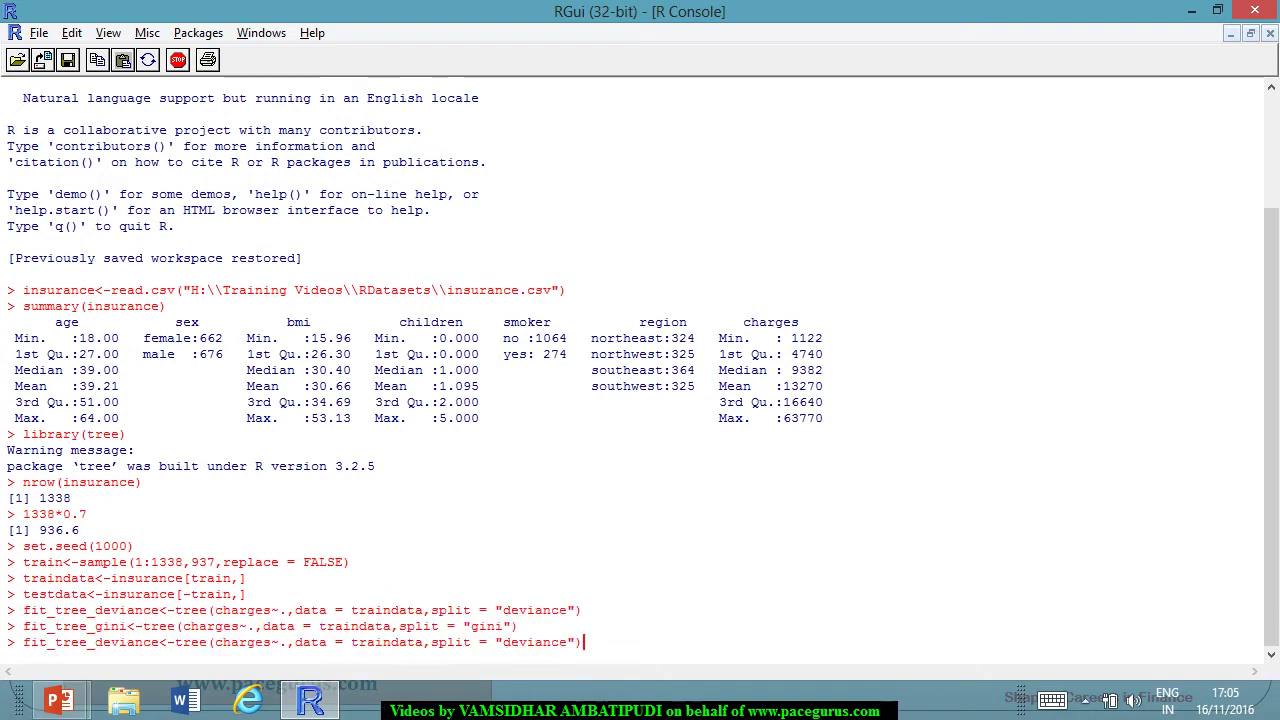
pyautogui.press('Left')
pyautogui.press('Left')
pyautogui.press('Left')
pyautogui.press('Left')
pyautogui.press('Left')
pyautogui.press('Left')
pyautogui.press('Left')
pyautogui.press('Left')
pyautogui.press('Left')
pyautogui.press('Left')
pyautogui.press('Left')
pyautogui.press('Left')
pyautogui.press('Left')
pyautogui.press('Left')
pyautogui.press('Left')
pyautogui.press('Left')
pyautogui.press('Left')
pyautogui.write('log(')
pyautogui.press('Right')
pyautogui.press('Right')
pyautogui.press('Right')
pyautogui.press('Right')
pyautogui.press('Right')
pyautogui.press('Right')
pyautogui.press('Right')
pyautogui.write(')')
# Rename the result to fit_tree_log_deviance and run fit_tree_log_deviance<-tree(log(charges)~.,data = traindata,split = "deviance").
pyautogui.press('Left')
pyautogui.press('Left')
pyautogui.press('Left')
pyautogui.press('Left')
pyautogui.press('Left')
pyautogui.press('Left')
pyautogui.press('Left')
pyautogui.press('Left')
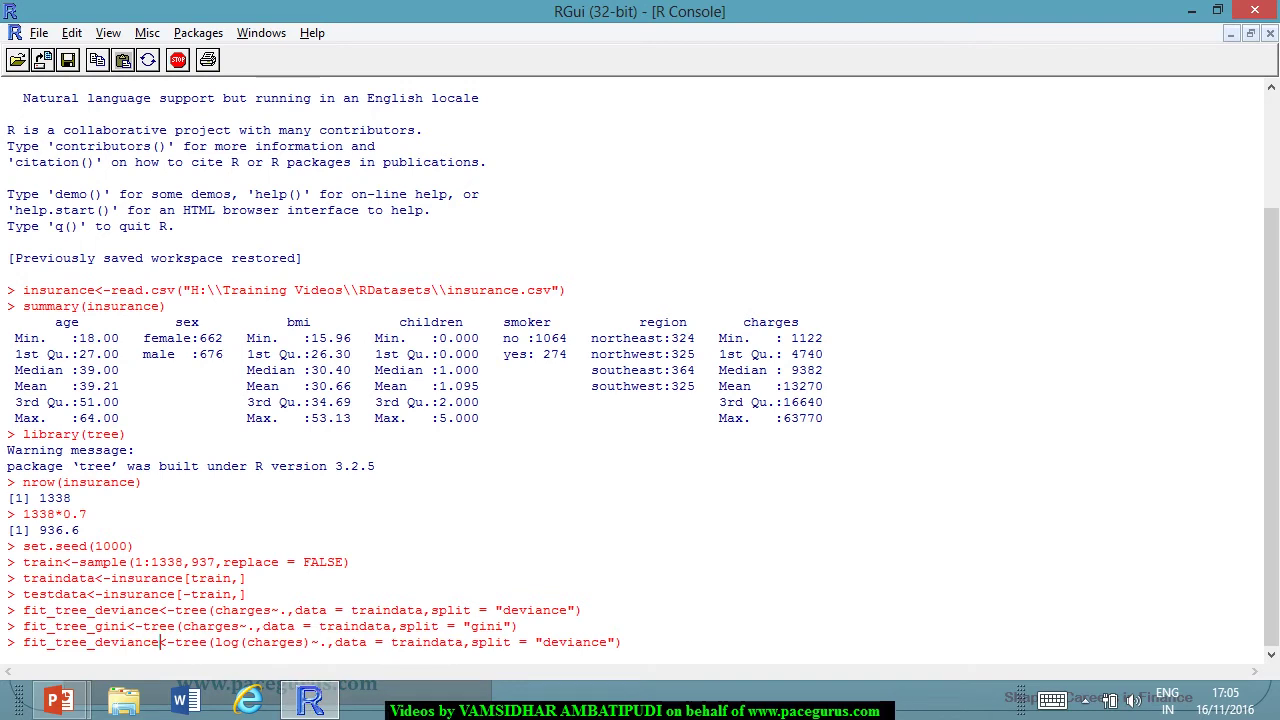
pyautogui.press('Left')
pyautogui.press('Left')
pyautogui.press('Left')
pyautogui.write('log_')
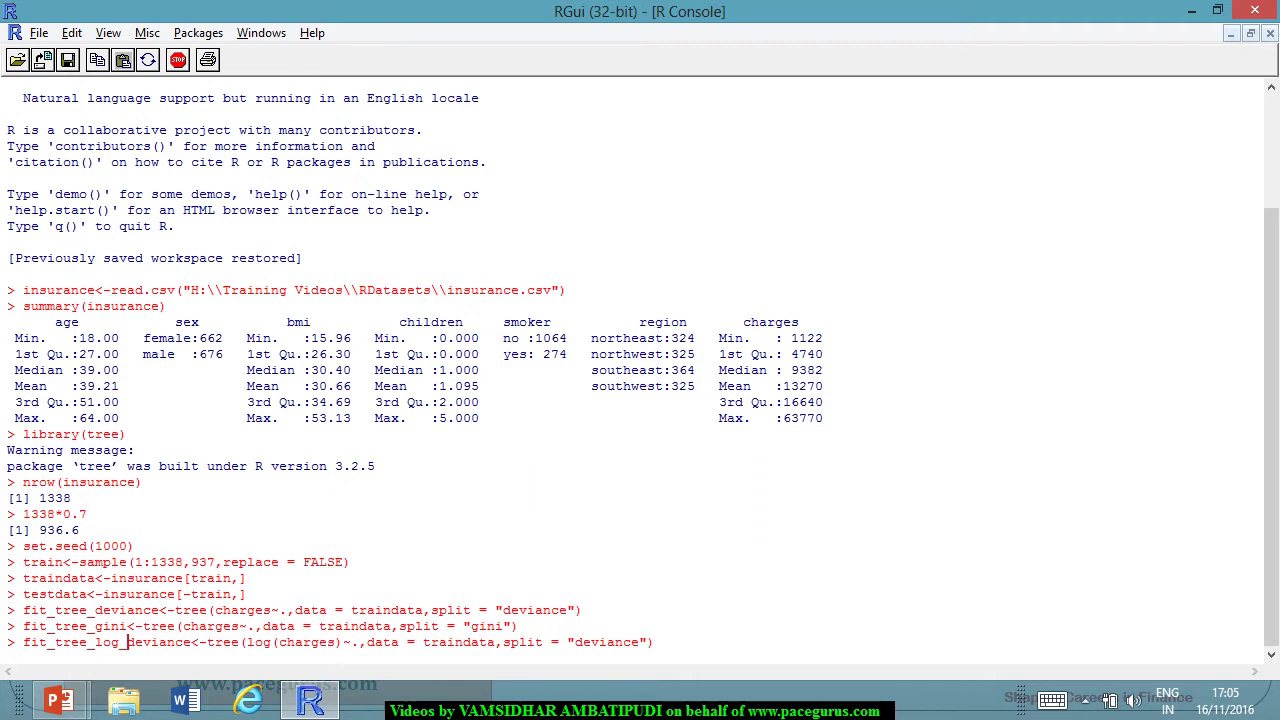
pyautogui.press('Return')
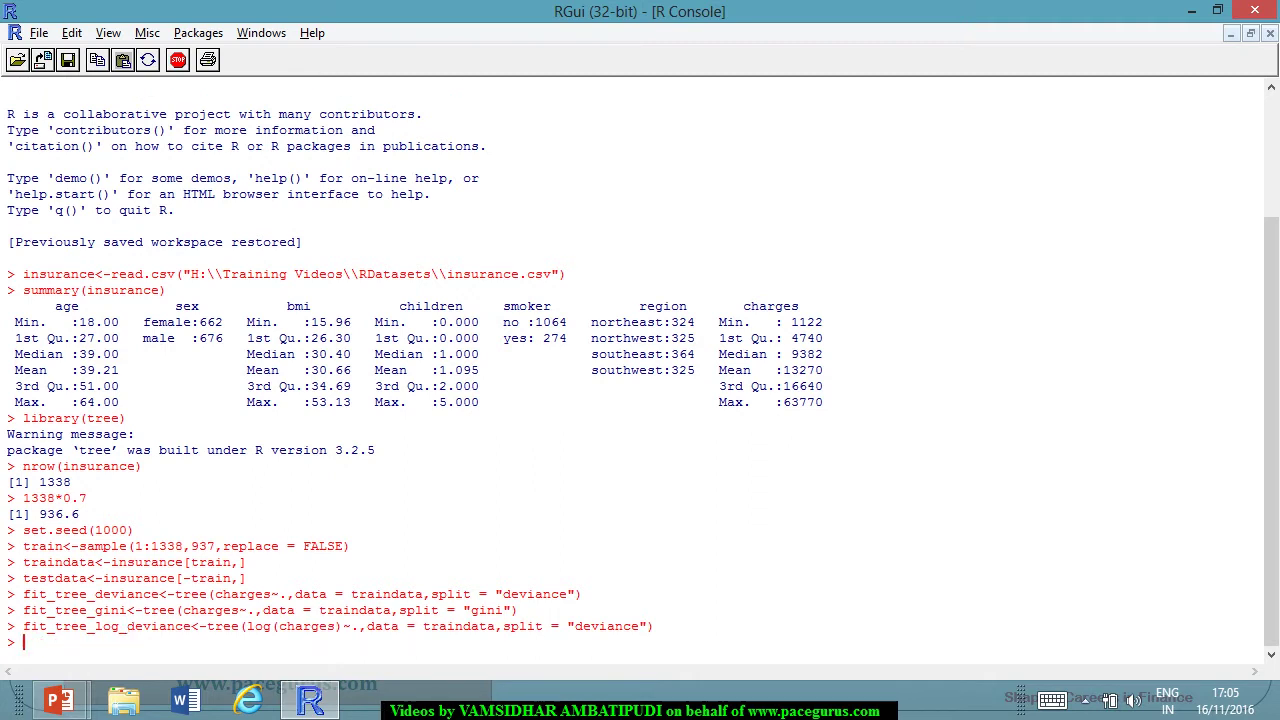
# Recall the log-deviance tree command and change its split argument to "gini".
pyautogui.press('Up')
pyautogui.press('Left')
pyautogui.press('Left')
pyautogui.press('BackSpace')
pyautogui.press('BackSpace')
pyautogui.press('BackSpace')
pyautogui.press('BackSpace')
pyautogui.press('BackSpace')
pyautogui.press('BackSpace')
pyautogui.press('BackSpace')
pyautogui.press('BackSpace')
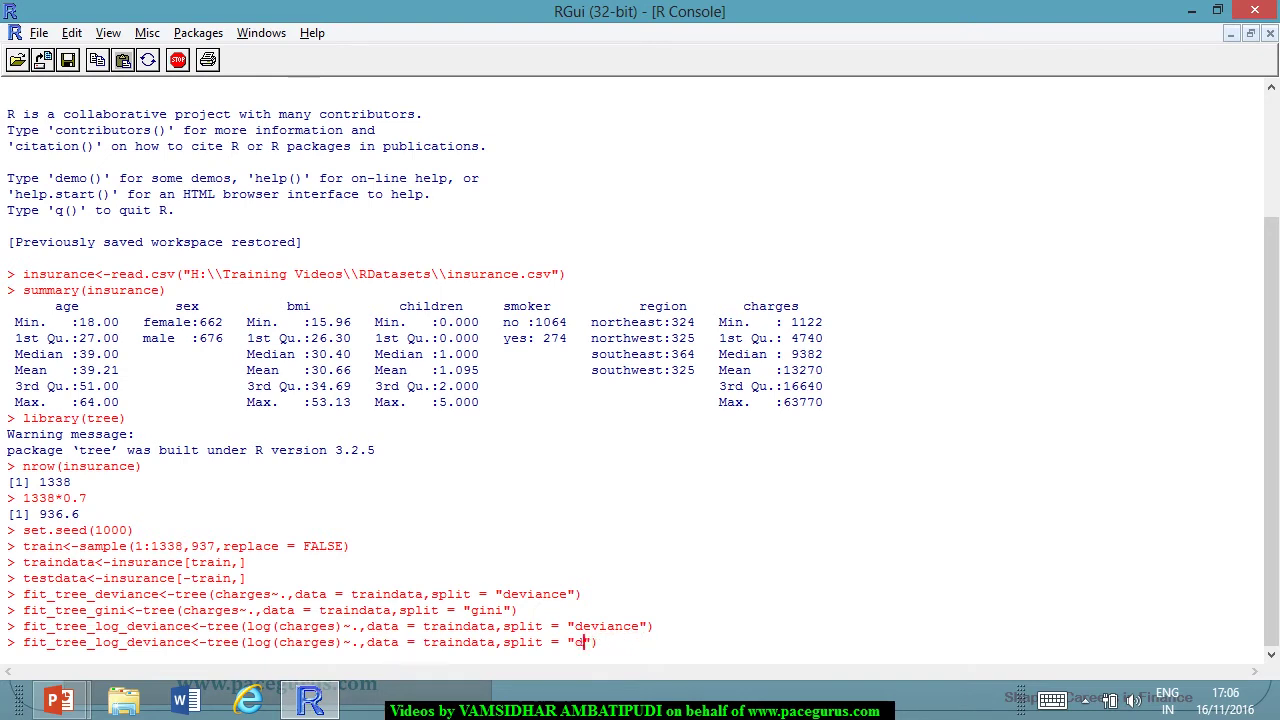
pyautogui.write('gini')
# Rename the result to fit_tree_log_gini and run fit_tree_log_gini<-tree(log(charges)~.,data = traindata,split = "gini").
pyautogui.press('Left')
pyautogui.press('Left')
pyautogui.press('Left')
pyautogui.press('Left')
pyautogui.press('Left')
pyautogui.press('Left')
pyautogui.press('Left')
pyautogui.press('Left')
pyautogui.press('Left')
pyautogui.press('Left')
pyautogui.press('Left')
pyautogui.press('Left')
pyautogui.press('Left')
pyautogui.press('Left')
pyautogui.press('Left')
pyautogui.press('Left')
pyautogui.press('Left')
pyautogui.press('Left')
pyautogui.press('Left')
pyautogui.press('Left')
pyautogui.press('Left')
pyautogui.press('Left')
pyautogui.press('Left')
pyautogui.press('Left')
pyautogui.press('Left')
pyautogui.press('Left')
pyautogui.press('Left')
pyautogui.press('BackSpace')
pyautogui.press('BackSpace')
pyautogui.press('BackSpace')
pyautogui.press('BackSpace')
pyautogui.press('BackSpace')
pyautogui.press('BackSpace')
pyautogui.press('BackSpace')
pyautogui.press('BackSpace')
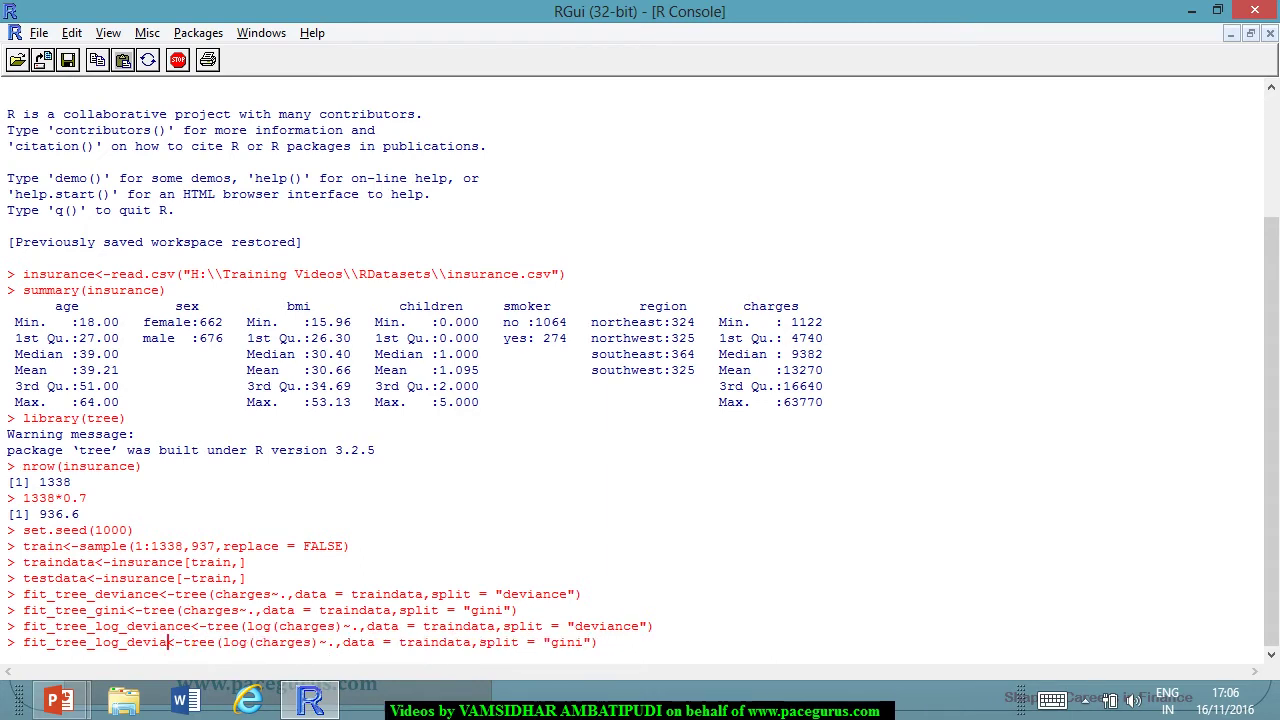
pyautogui.write('gini')
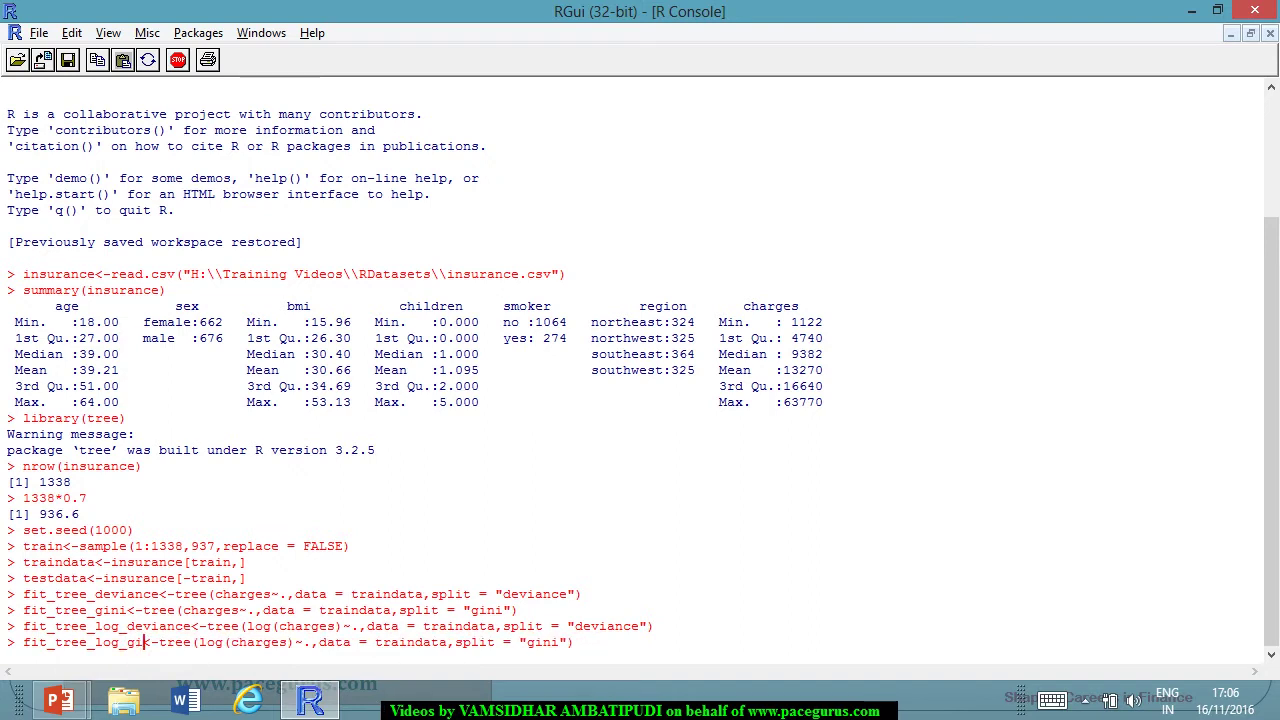
pyautogui.press('Return')
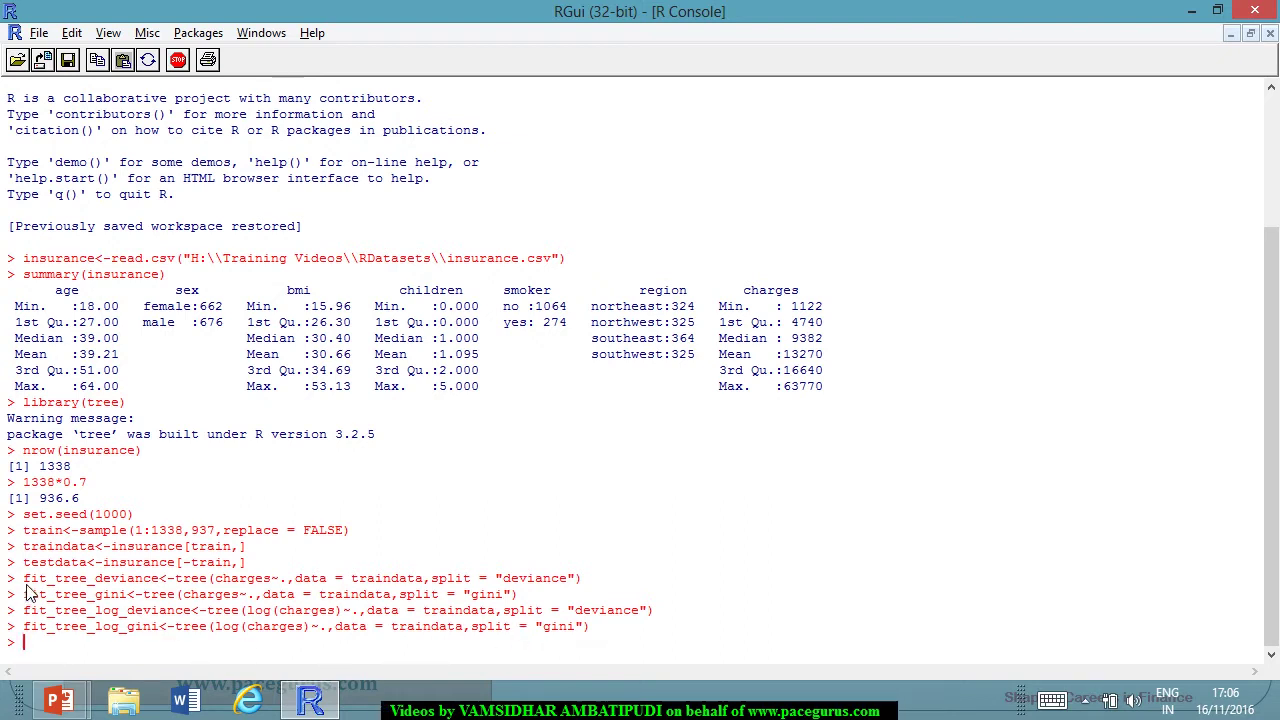
# Print the fit_tree_deviance model at the console.
pyautogui.moveTo(23, 579); pyautogui.dragTo(159, 580)
pyautogui.hotkey('ctrl', 'x')
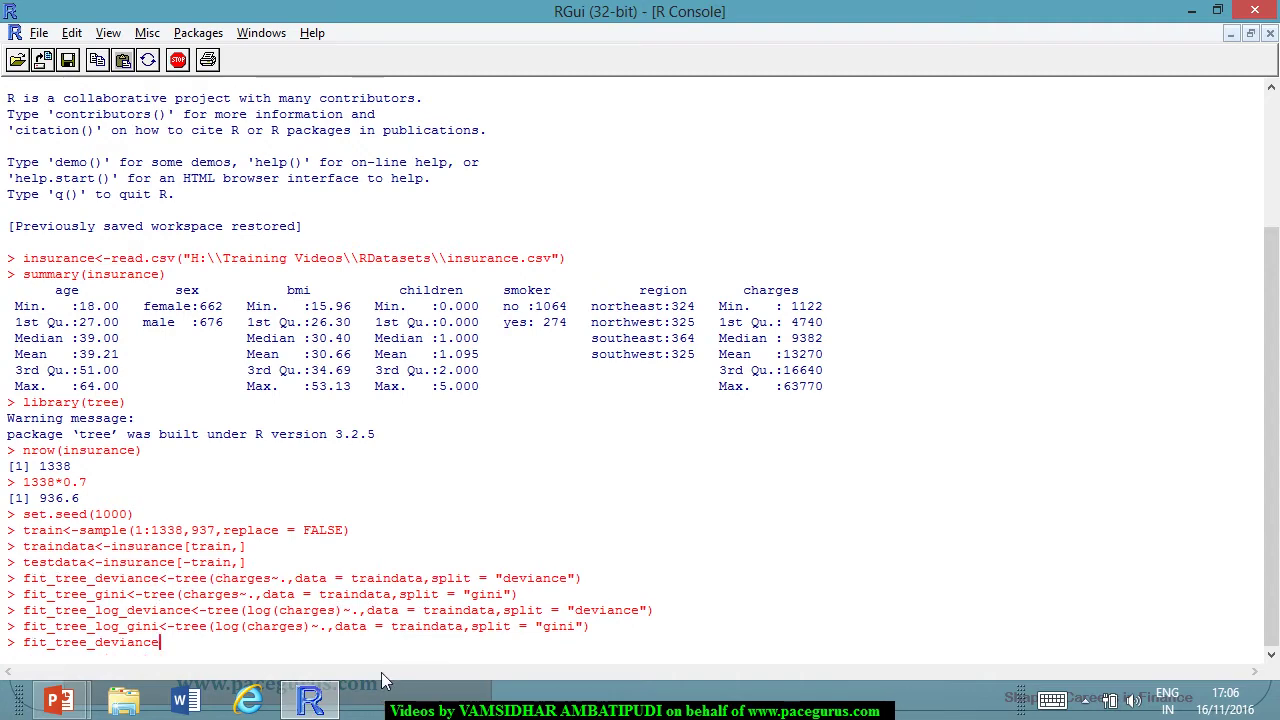
pyautogui.press('Return')
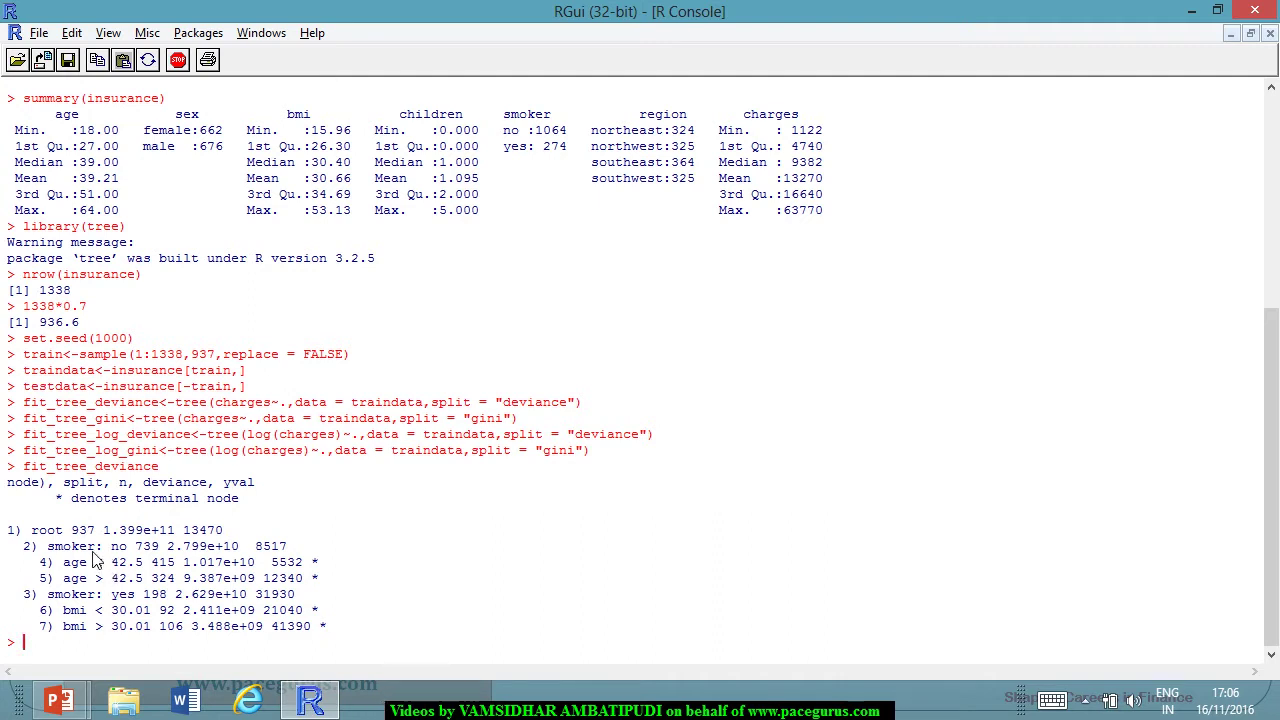
# Examine the printed deviance tree: the smoker split's case counts, deviances and predicted values, the age and bmi splits, and the summary's children column.
pyautogui.doubleClick(73, 485)
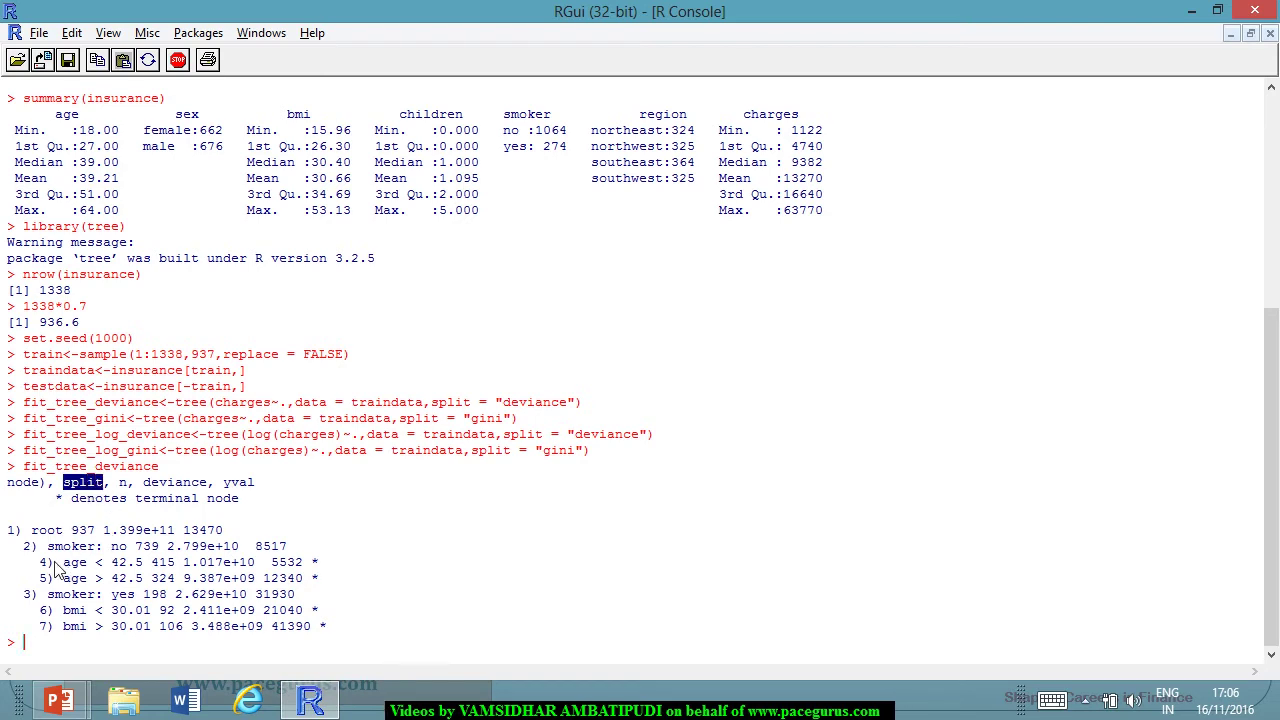
pyautogui.moveTo(47, 548); pyautogui.dragTo(127, 551)
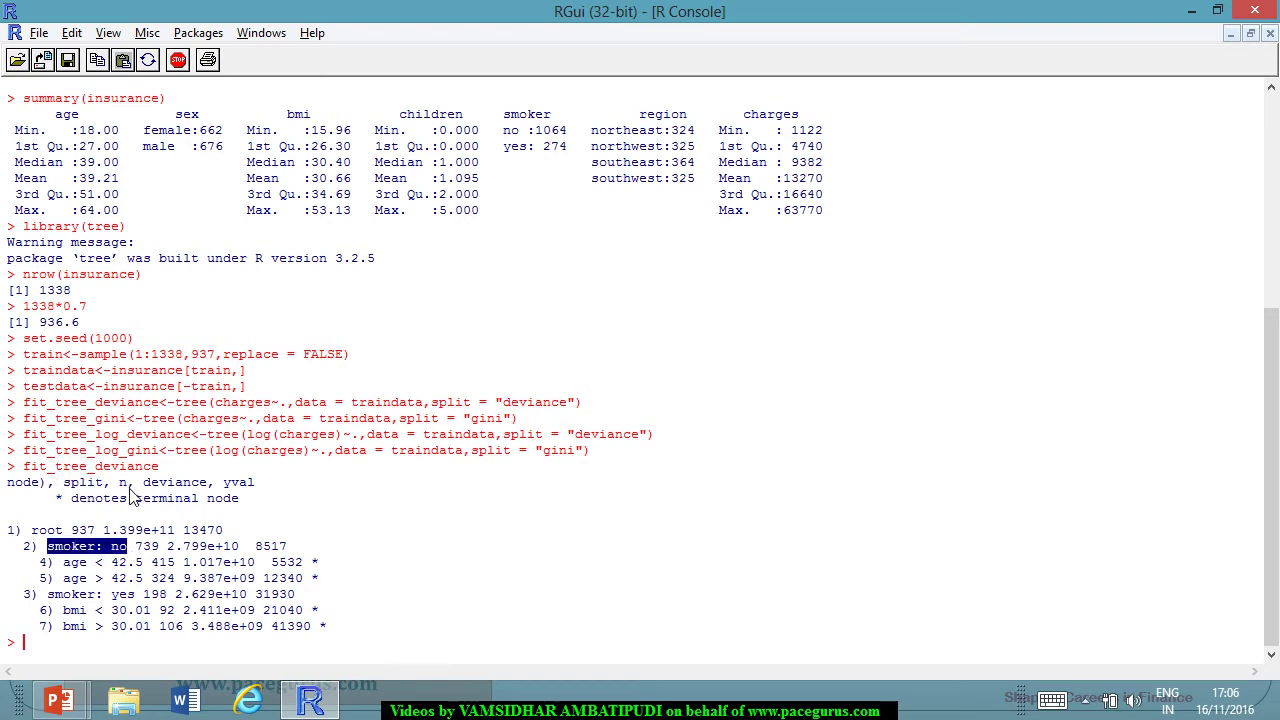
pyautogui.moveTo(47, 596); pyautogui.dragTo(135, 596)
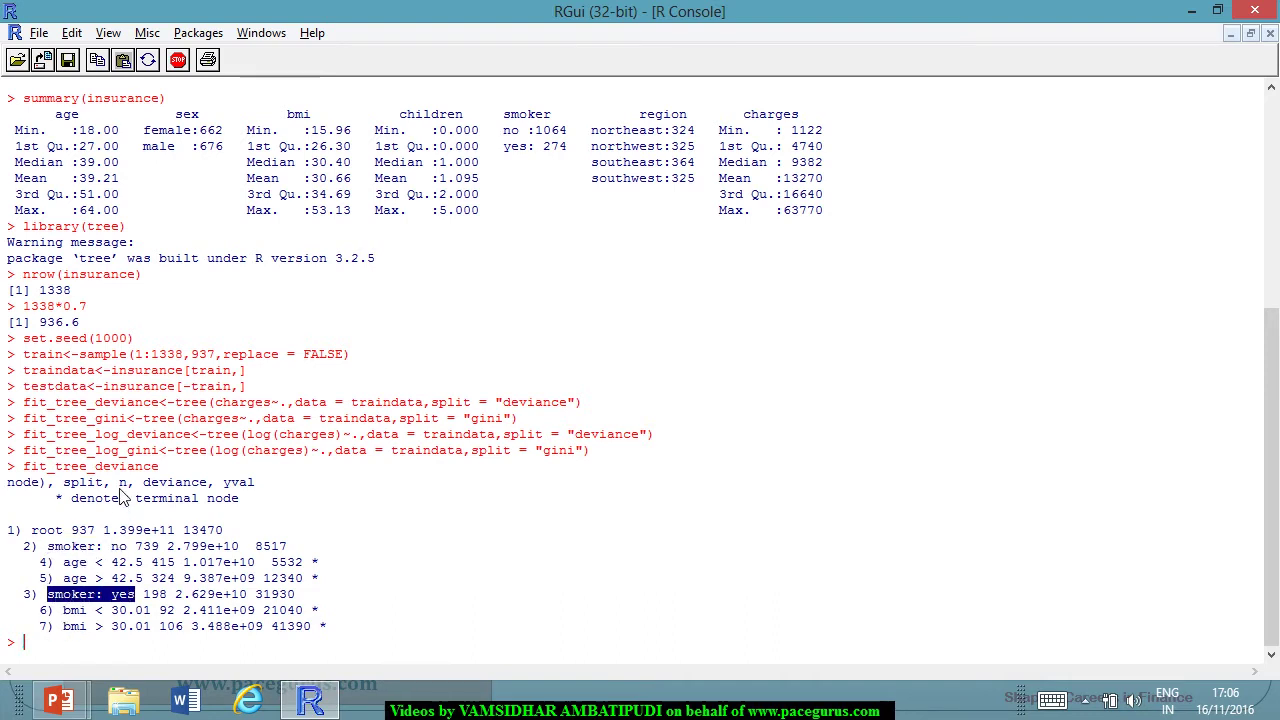
pyautogui.doubleClick(147, 546)
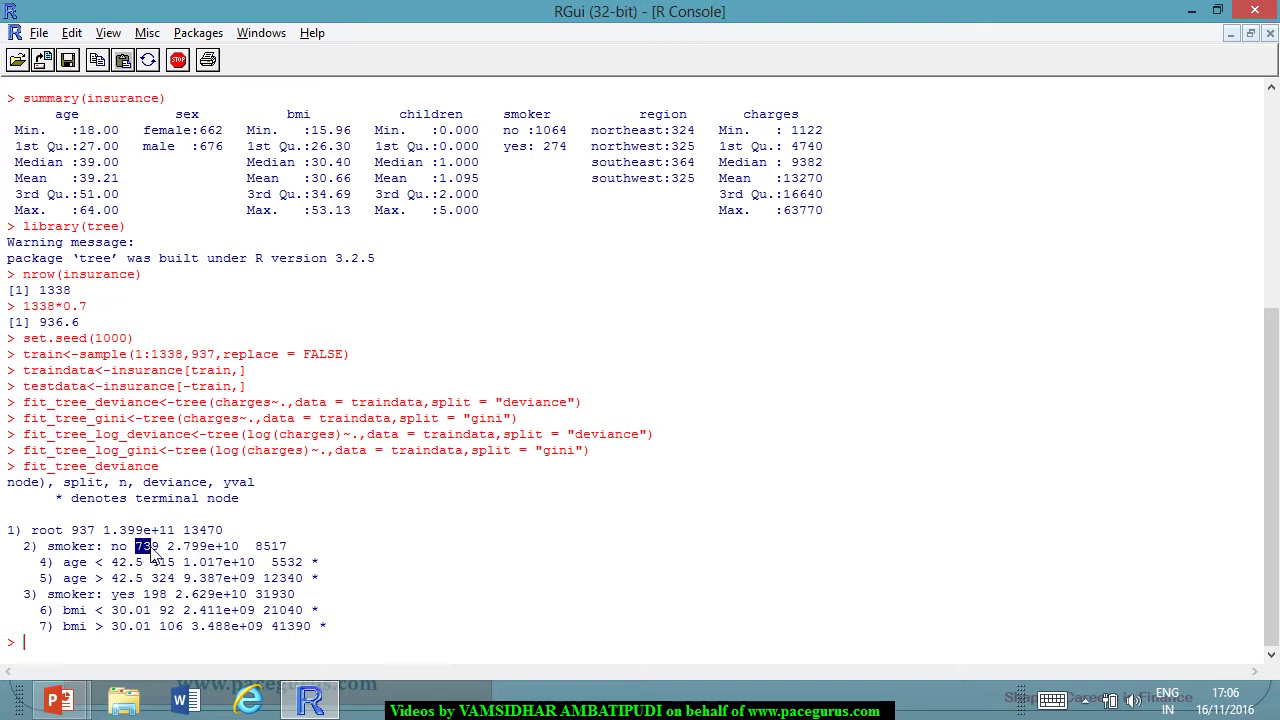
pyautogui.click(146, 604)
pyautogui.doubleClick(155, 594)
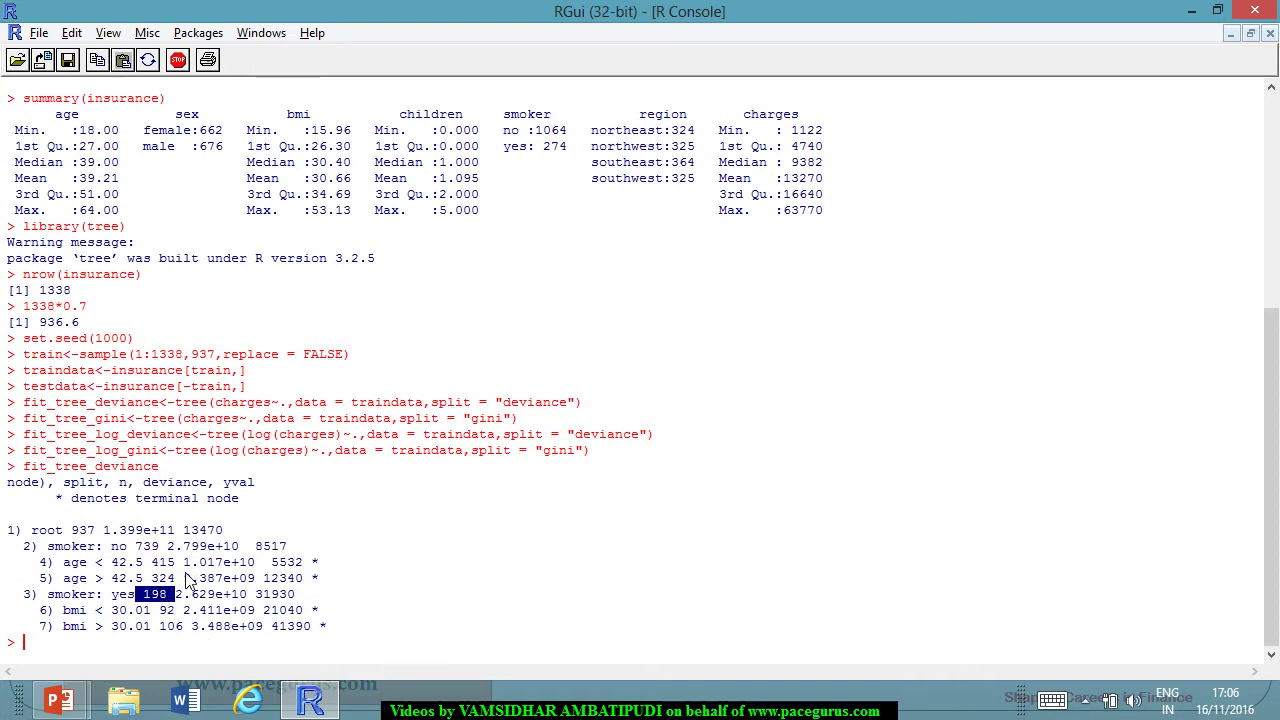
pyautogui.moveTo(167, 548); pyautogui.dragTo(242, 552)
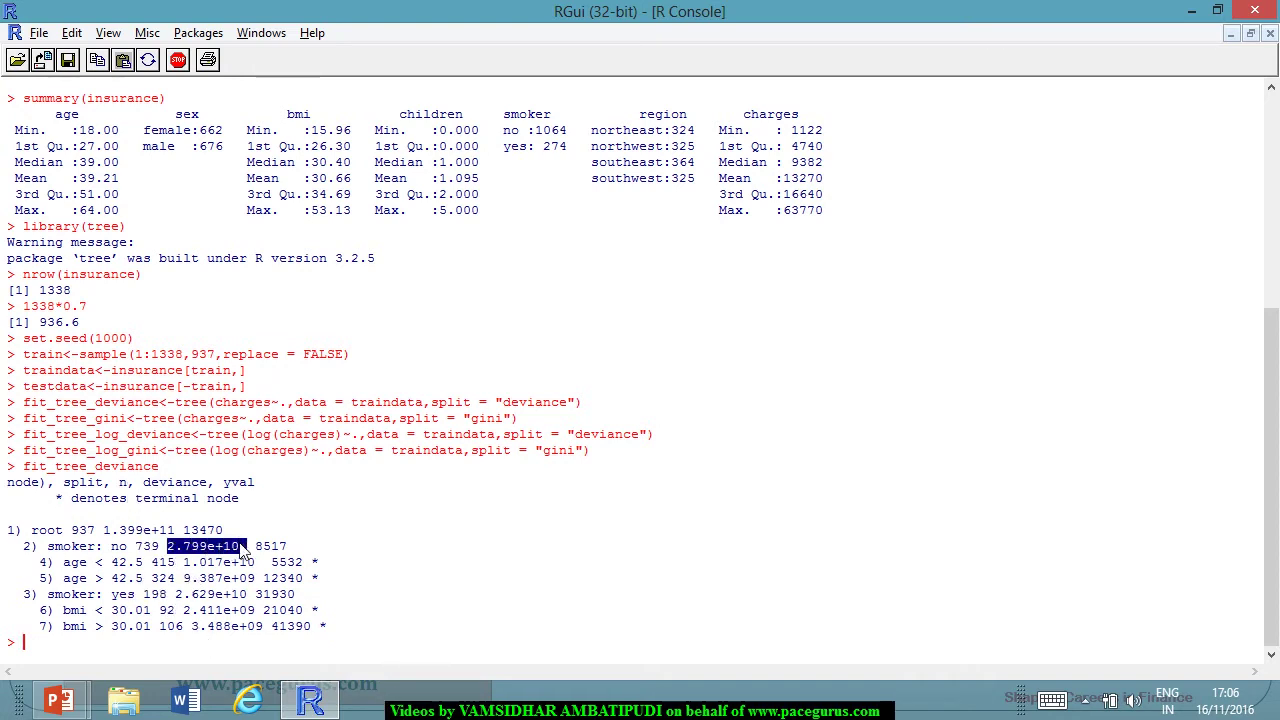
pyautogui.moveTo(176, 594); pyautogui.dragTo(242, 602)
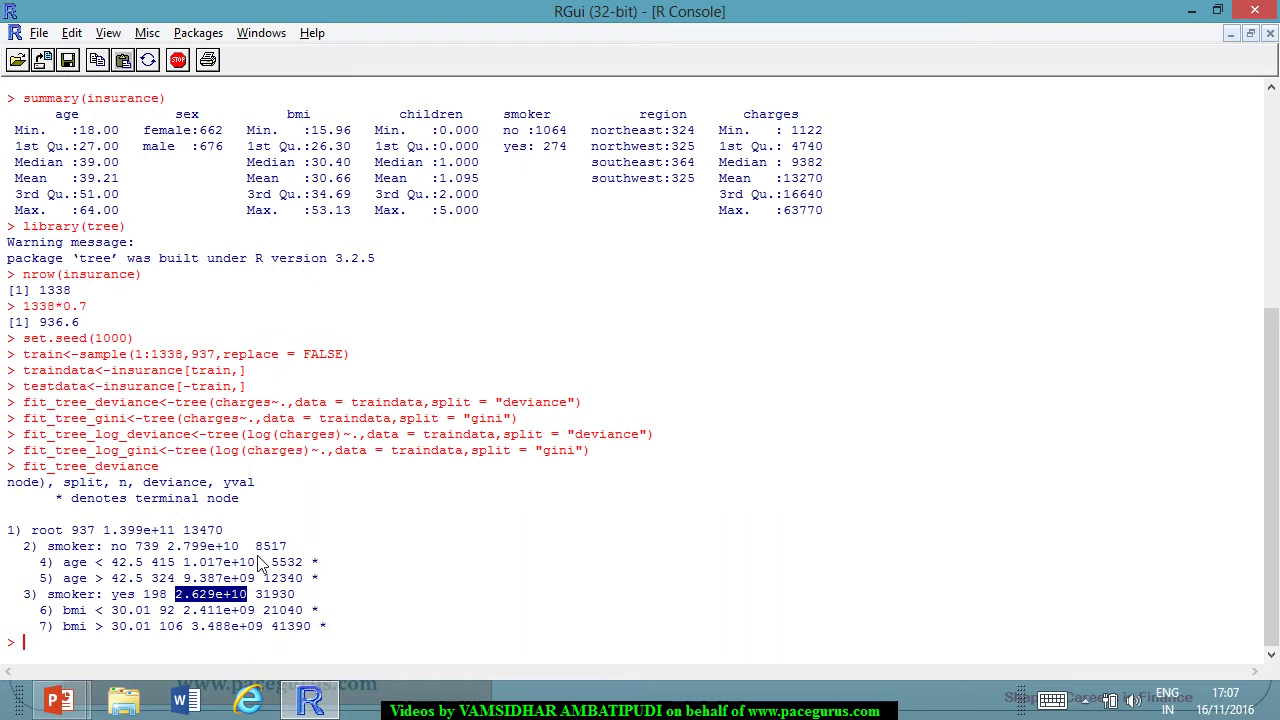
pyautogui.moveTo(256, 546); pyautogui.dragTo(290, 548)
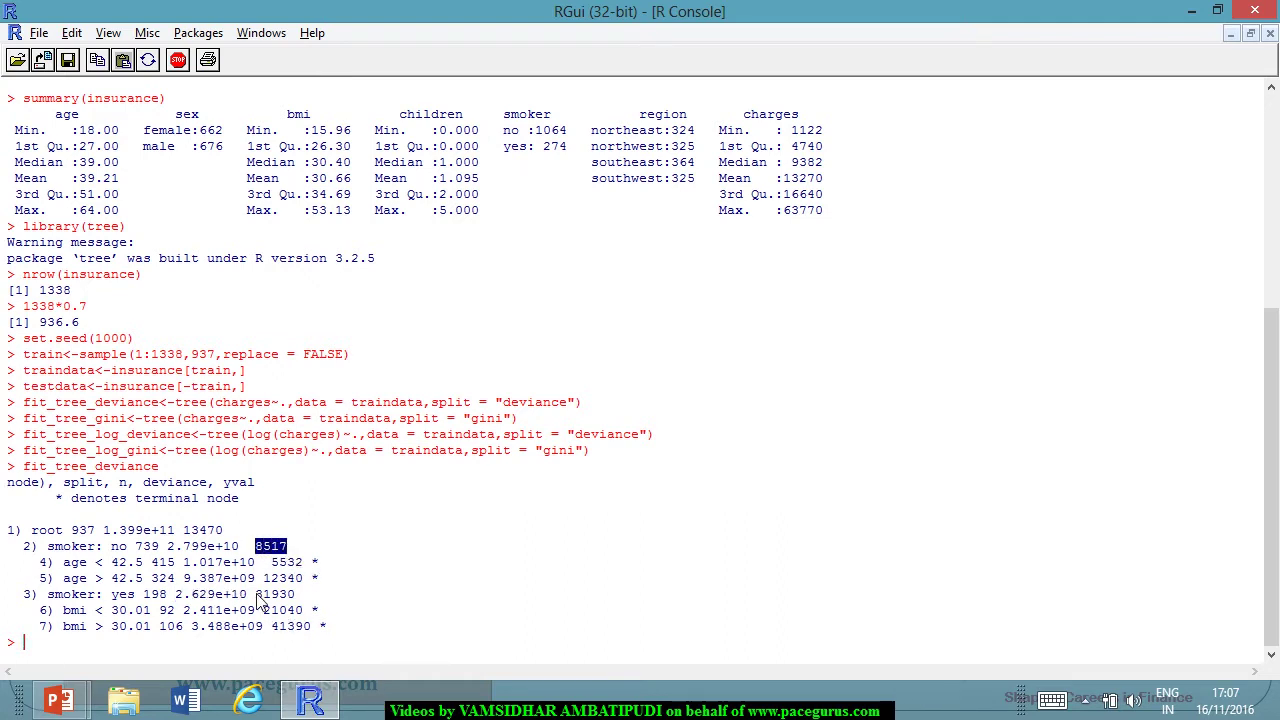
pyautogui.moveTo(256, 594); pyautogui.dragTo(296, 598)
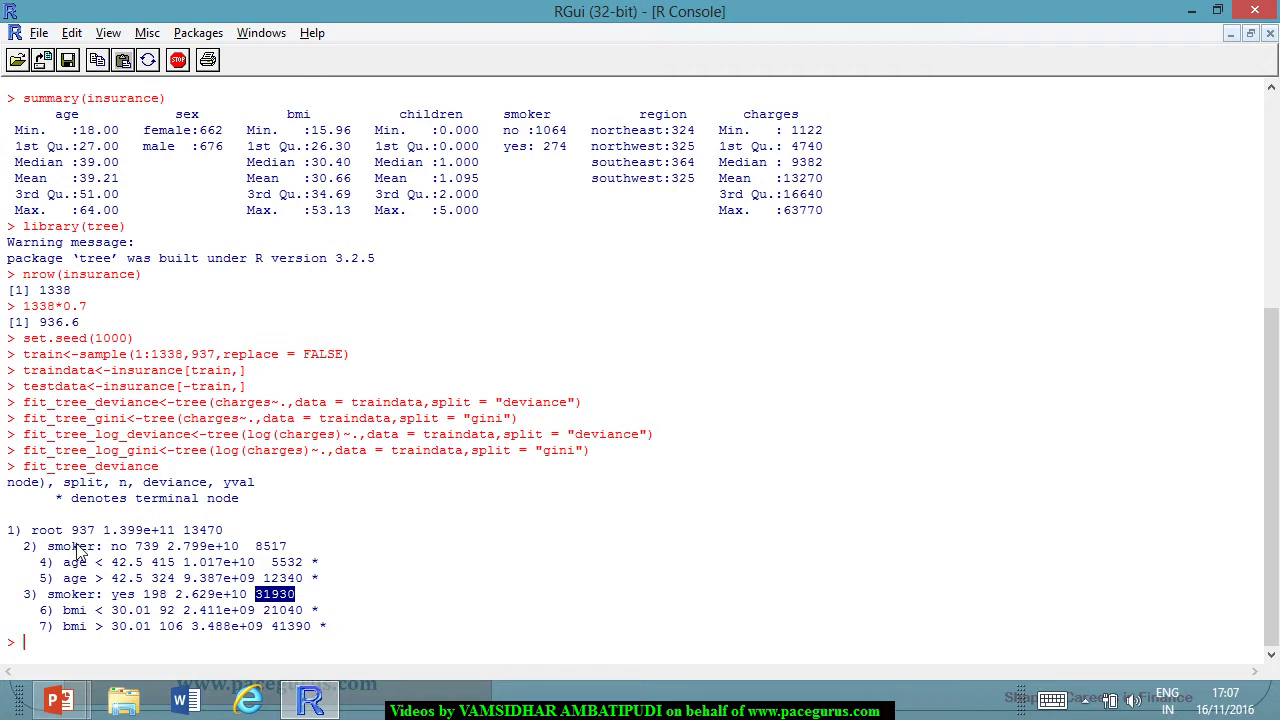
pyautogui.moveTo(56, 548); pyautogui.dragTo(94, 565)
pyautogui.moveTo(64, 610); pyautogui.dragTo(88, 632)
pyautogui.click(138, 608)
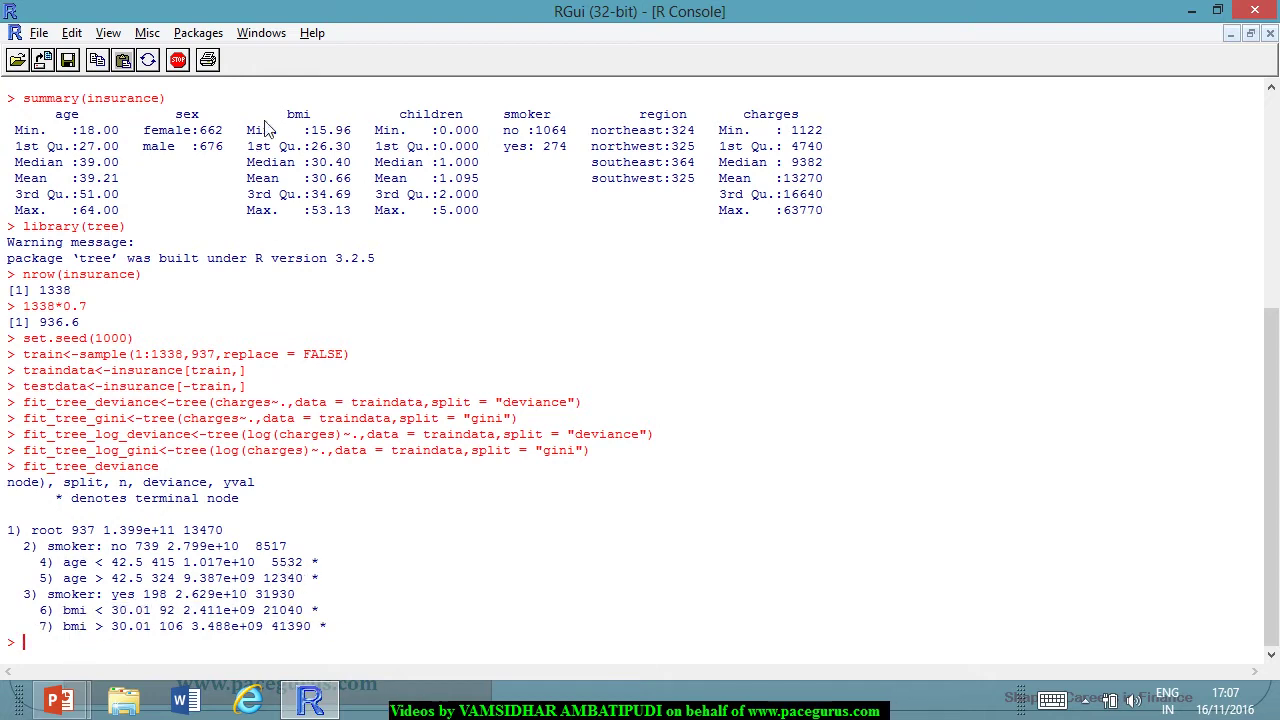
pyautogui.moveTo(394, 108); pyautogui.dragTo(466, 208)
pyautogui.click(468, 208)
# Print the fit_tree_gini model at the console.
pyautogui.moveTo(24, 418); pyautogui.dragTo(127, 420)
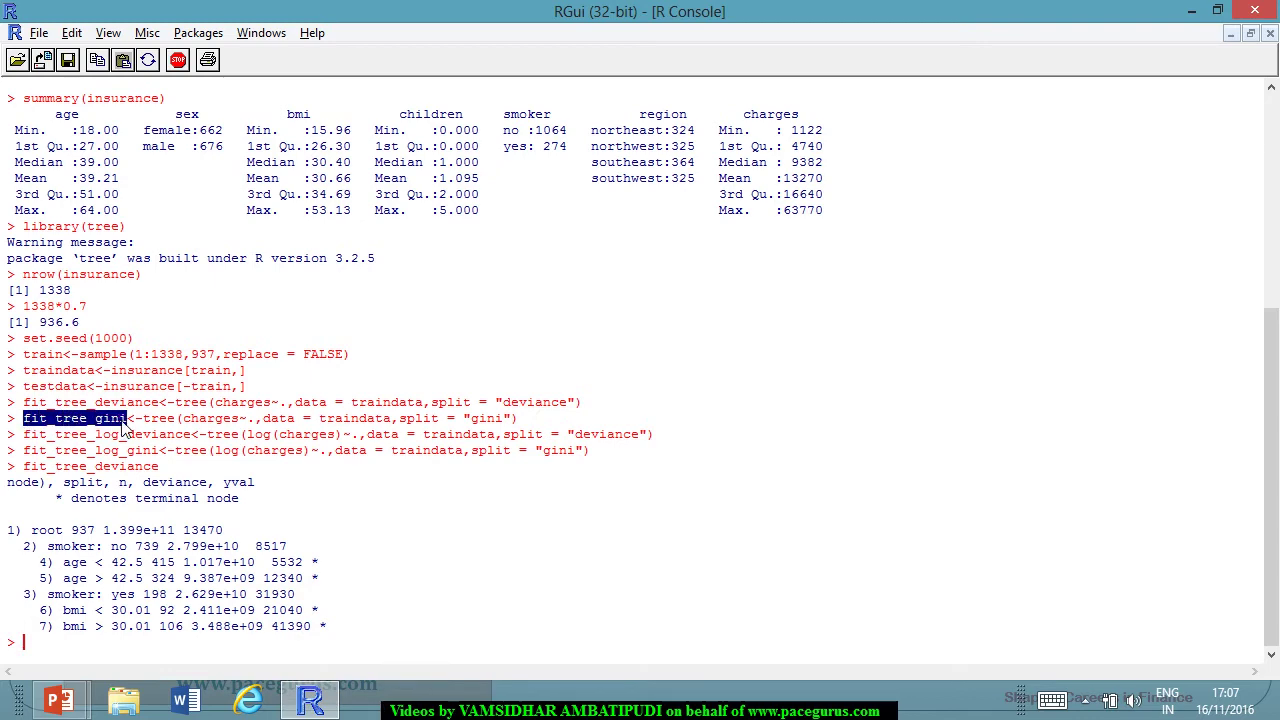
pyautogui.hotkey('ctrl', 'x')
pyautogui.press('Return')
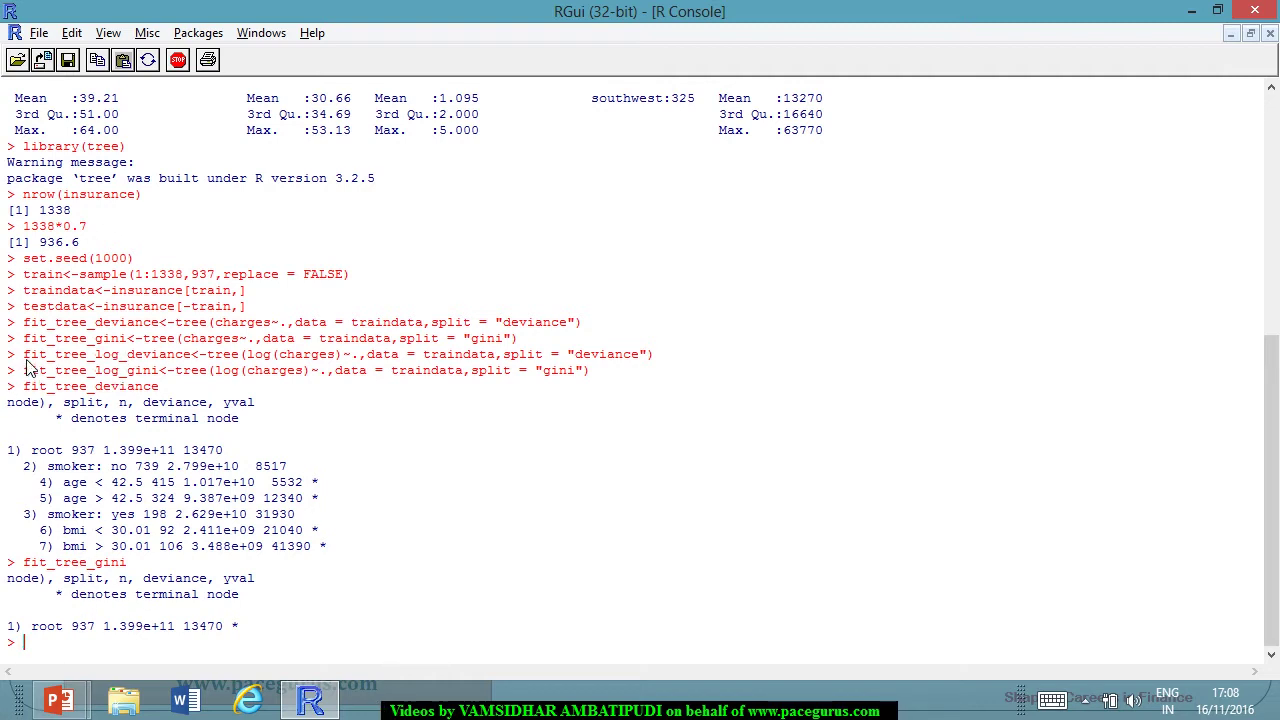
# Print the fit_tree_log_deviance model at the console.
pyautogui.moveTo(24, 356); pyautogui.dragTo(192, 361)
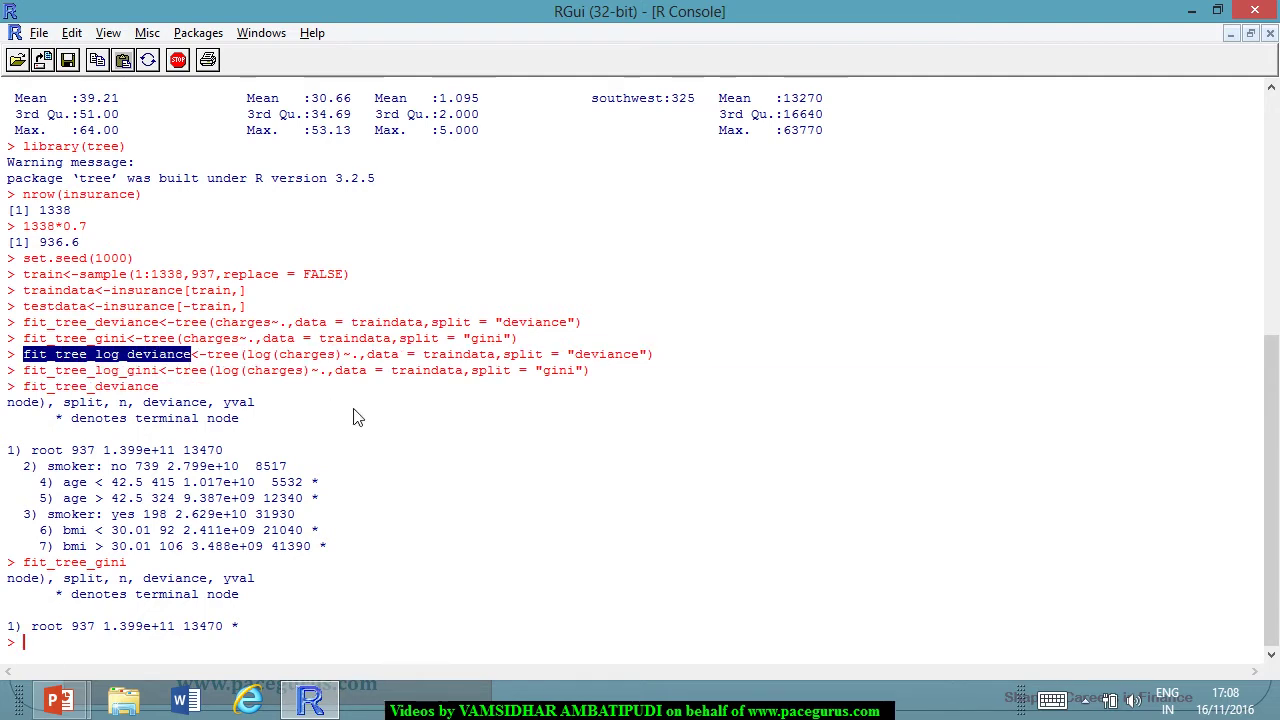
pyautogui.hotkey('ctrl', 'c')
pyautogui.hotkey('ctrl', 'v')
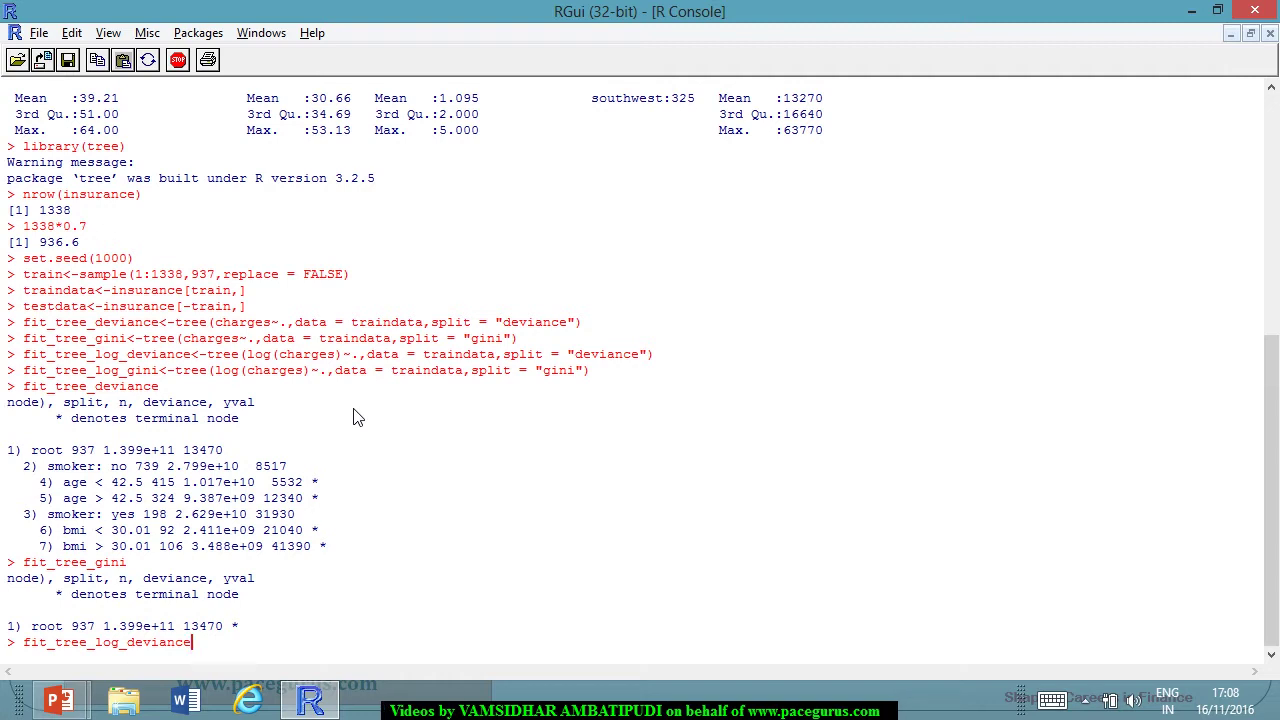
pyautogui.press('Return')
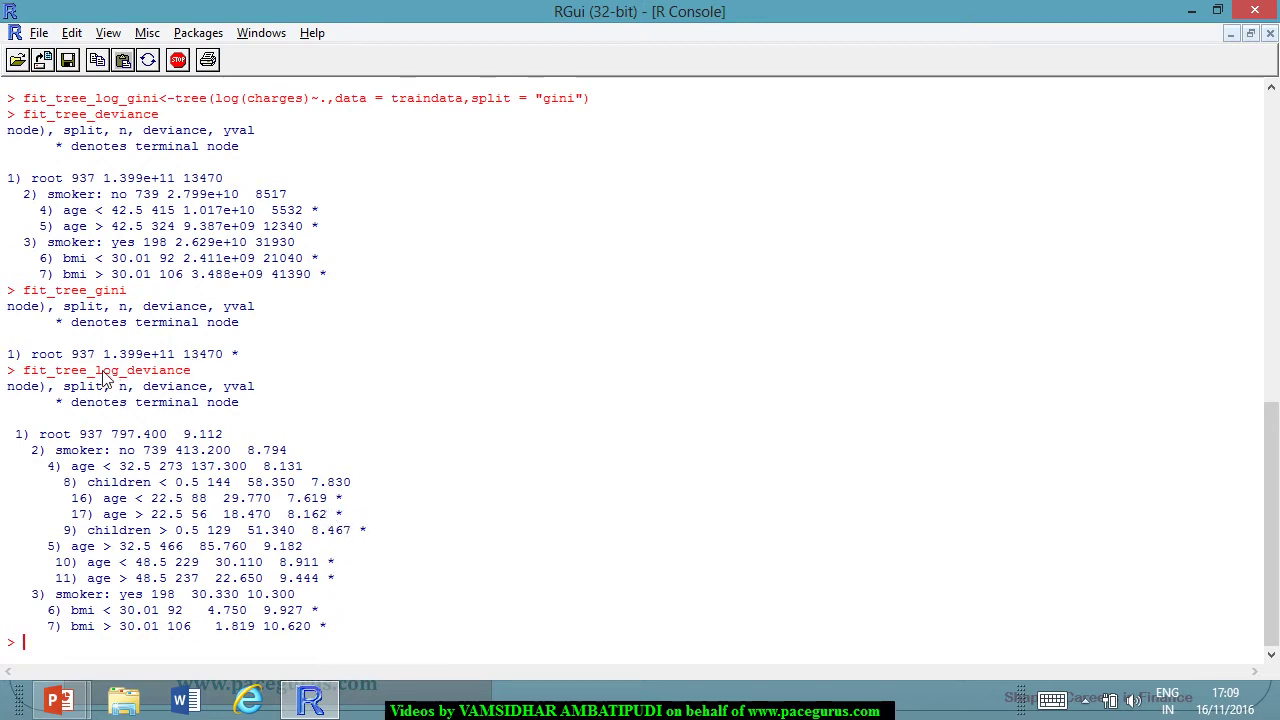
# Print the fit_tree_log_gini model and review its nodes from the last one back to the root.
pyautogui.scroll(1, 140, 374)
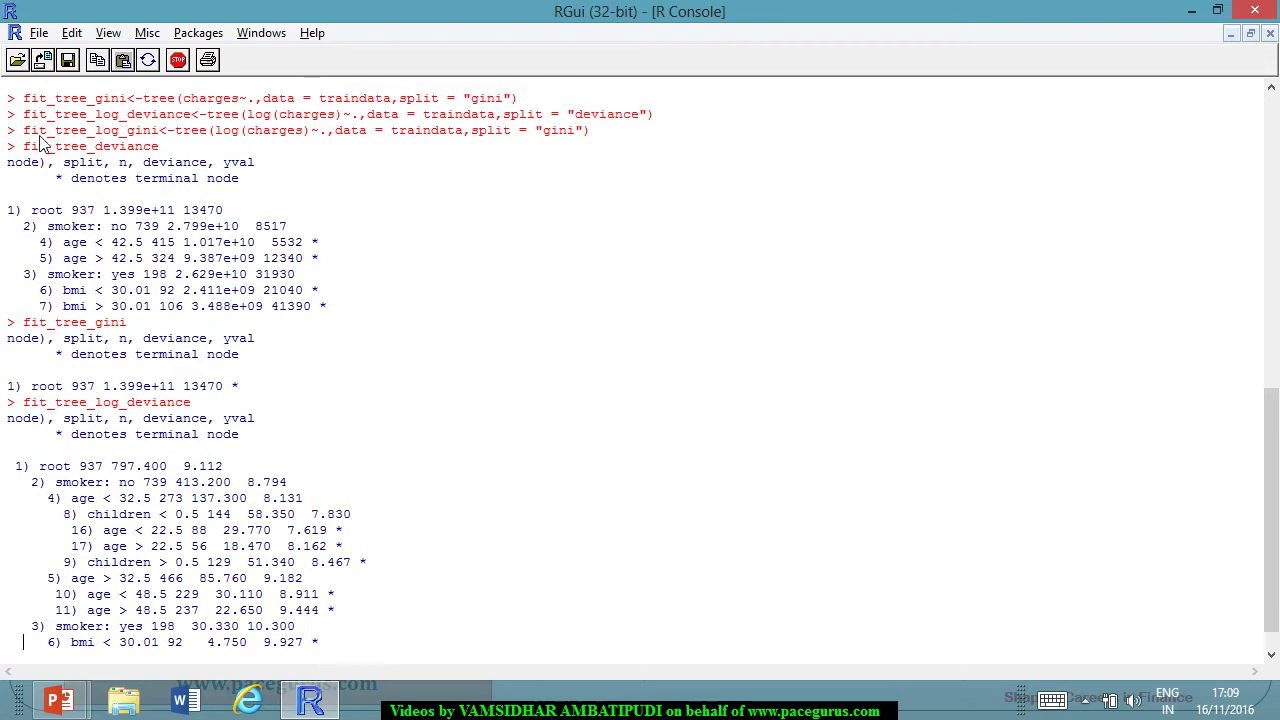
pyautogui.moveTo(23, 131); pyautogui.dragTo(158, 138)
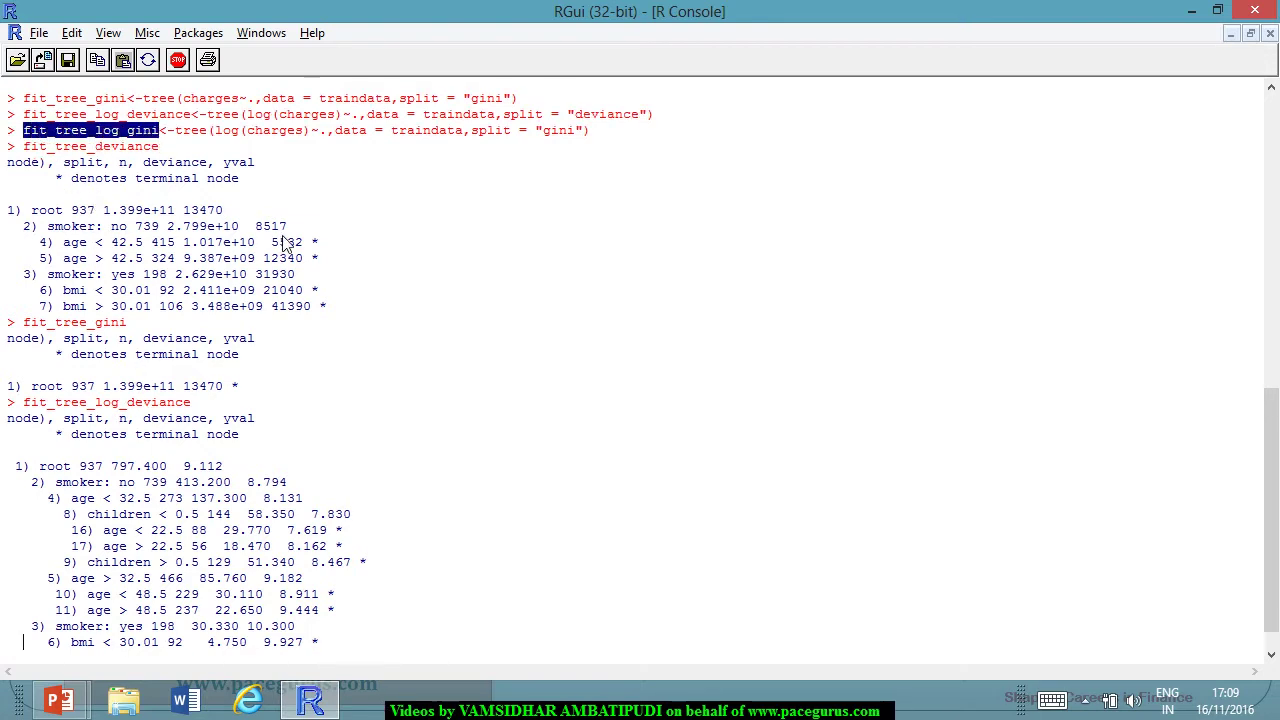
pyautogui.hotkey('ctrl', 'x')
pyautogui.press('Return')
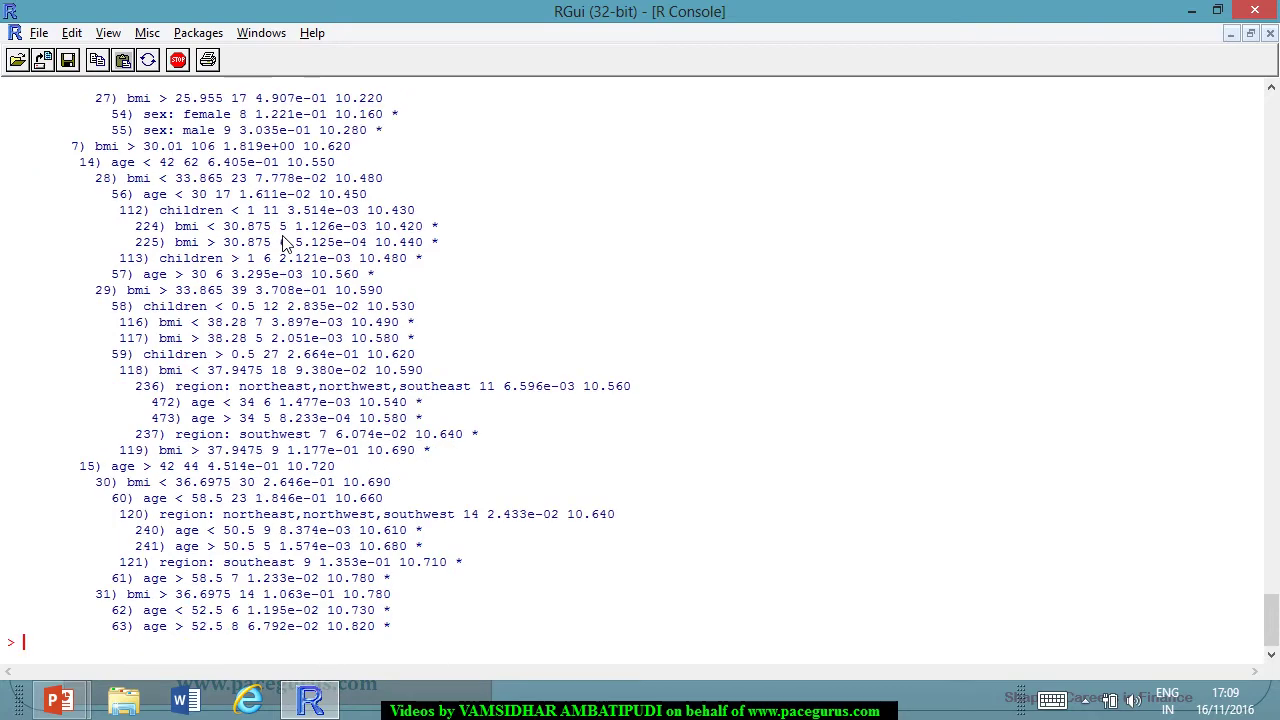
pyautogui.scroll(7, 300, 255)
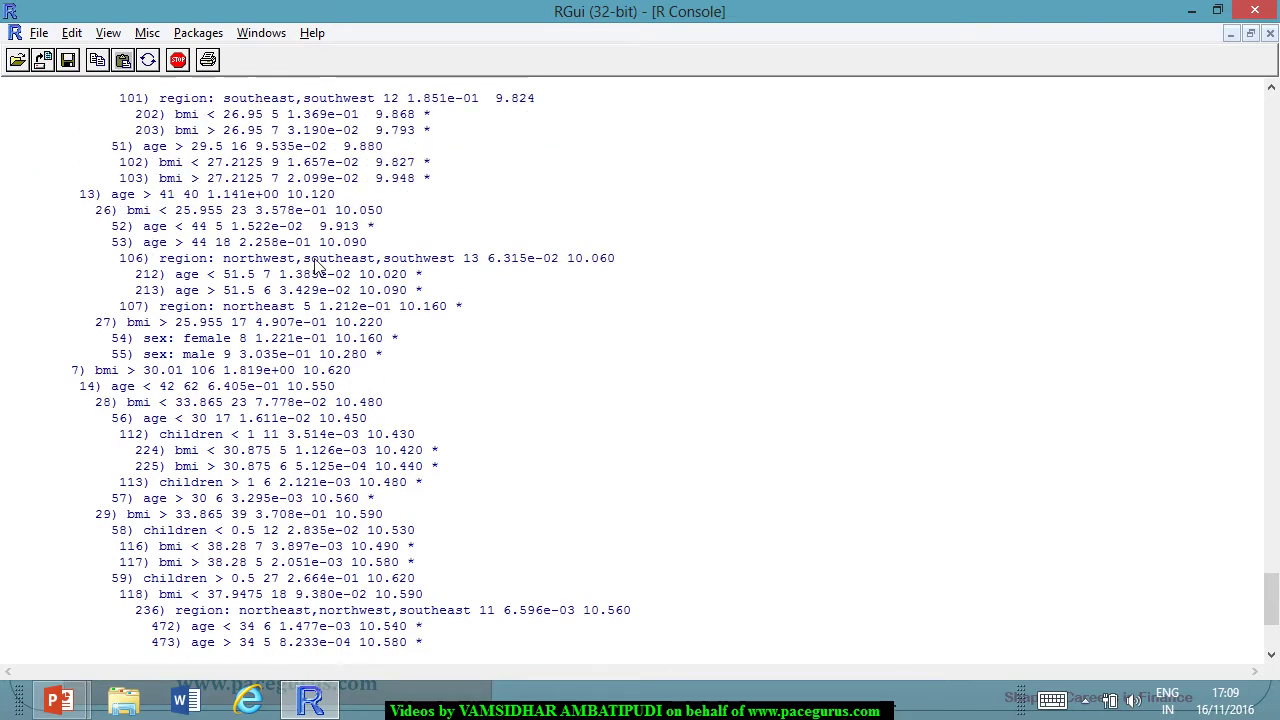
pyautogui.scroll(15, 316, 265)
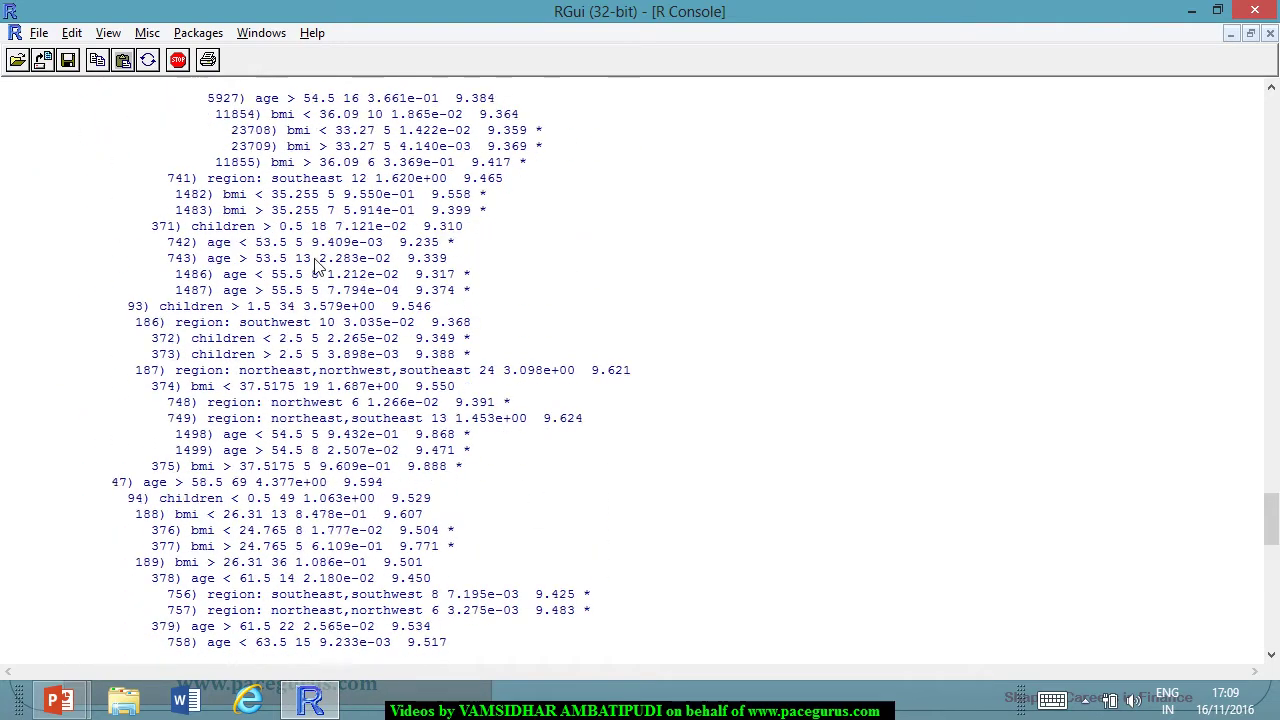
pyautogui.scroll(15, 316, 265)
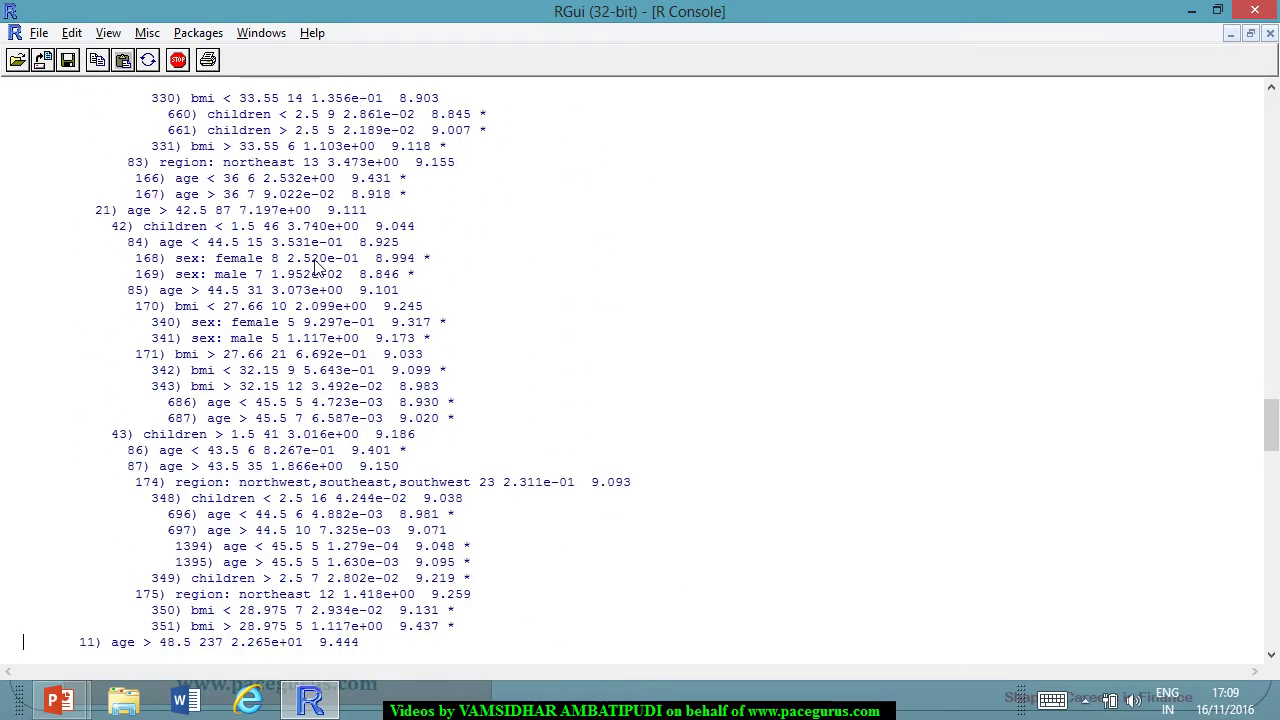
pyautogui.scroll(15, 316, 267)
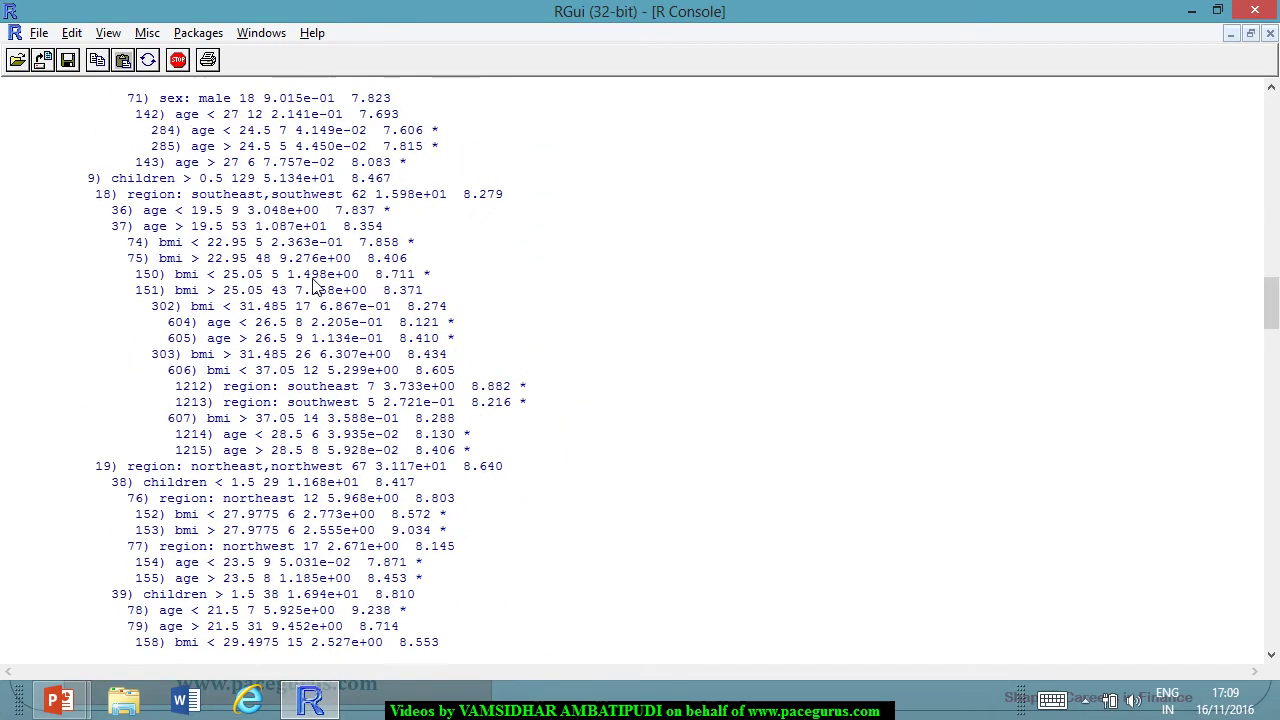
pyautogui.scroll(10, 316, 285)
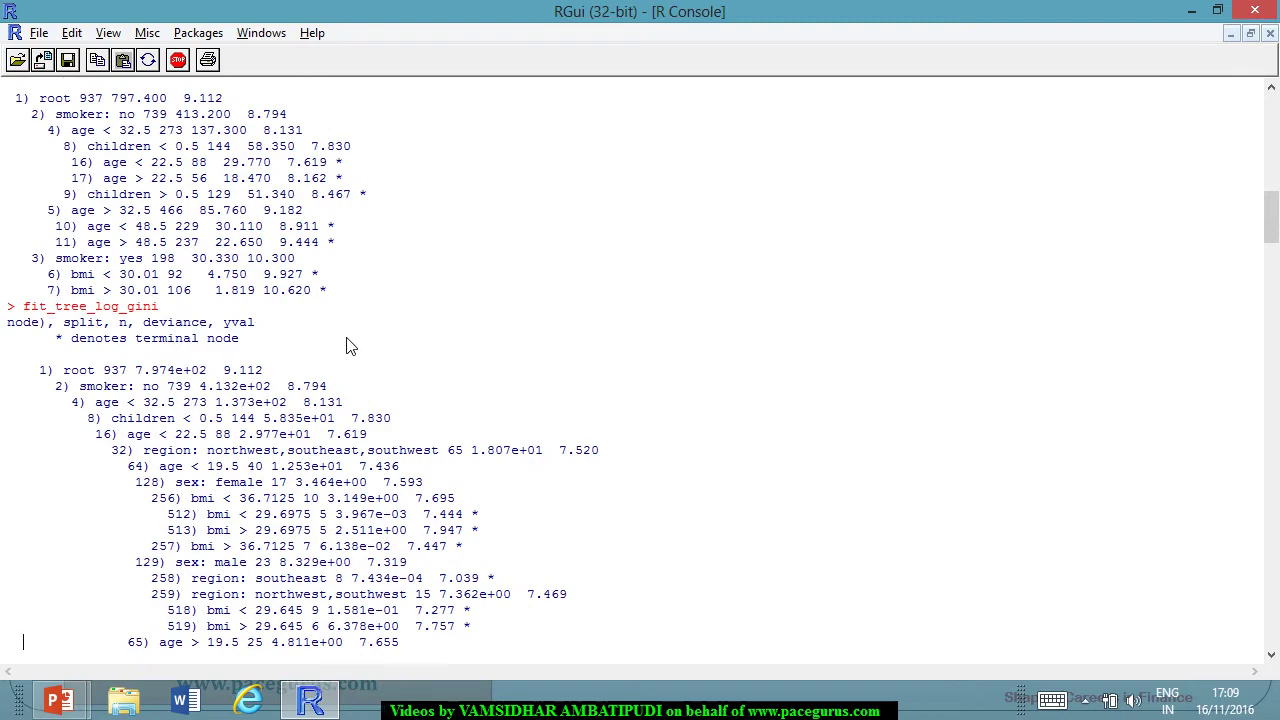
# Summarize the fit_tree_log_gini model and check its residual mean deviance and number of terminal nodes.
pyautogui.moveTo(1265, 225); pyautogui.dragTo(1273, 620)
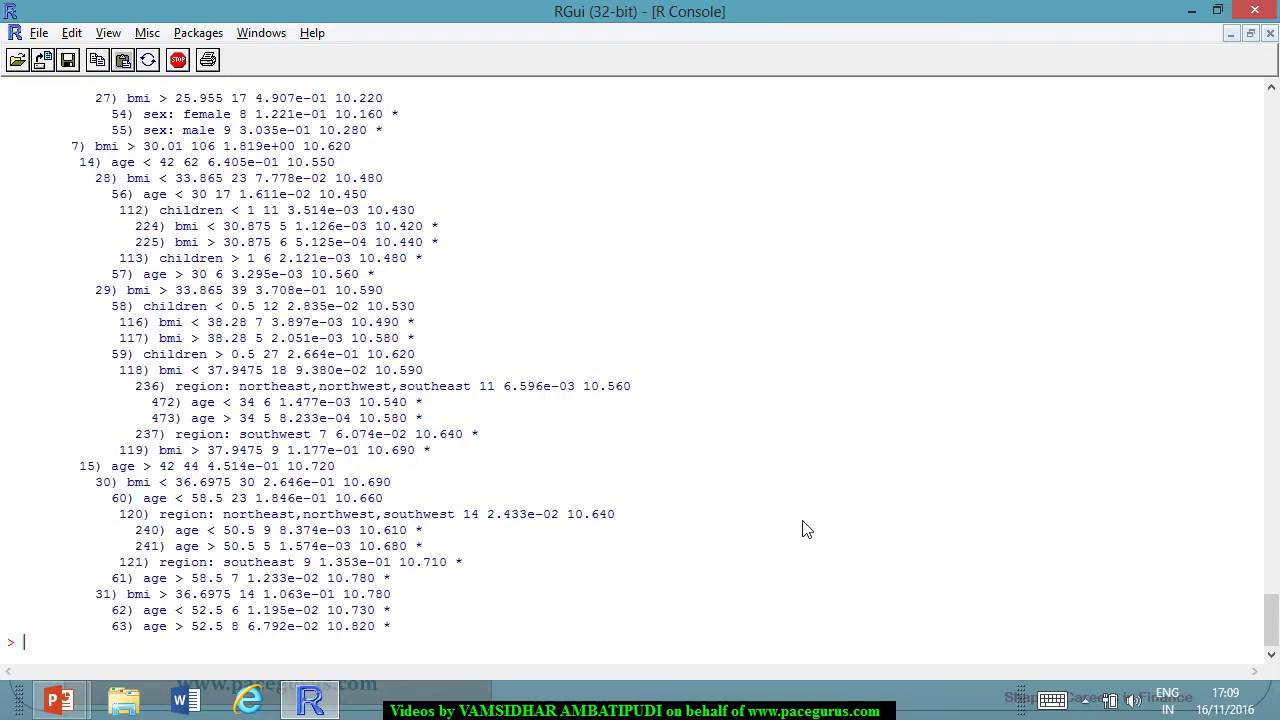
pyautogui.write('summary(fit_tree_log_gini')
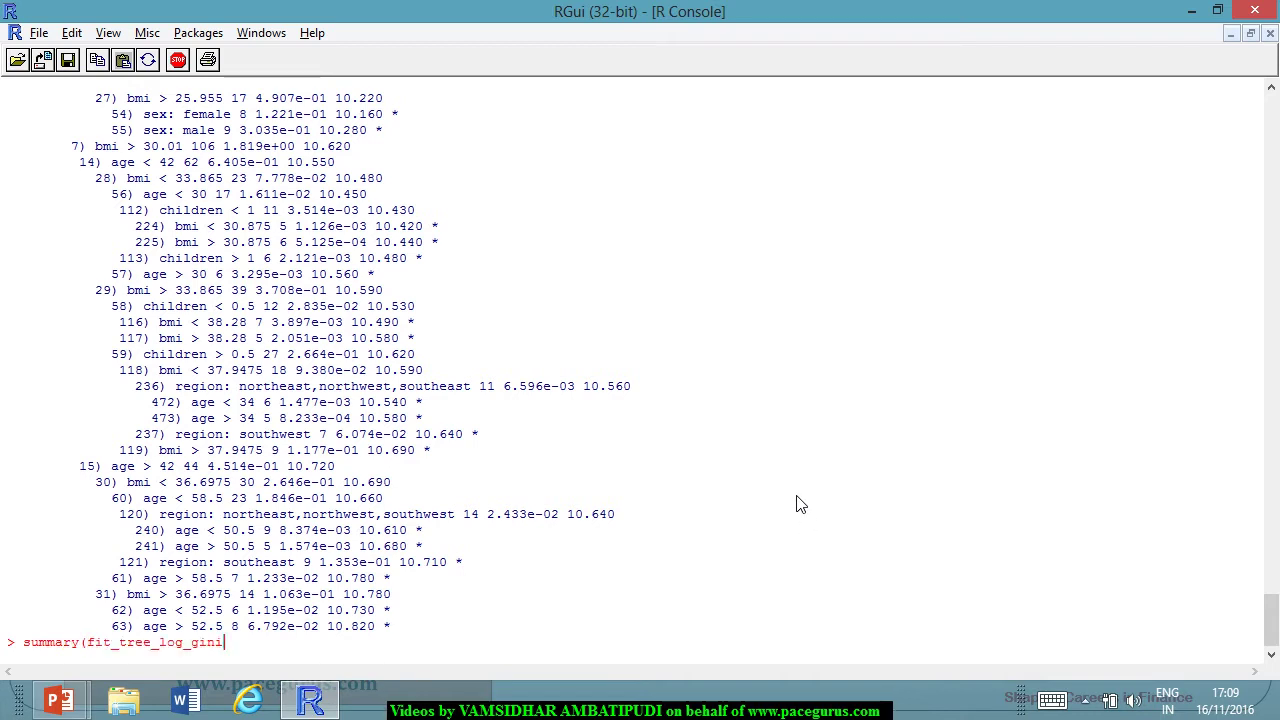
pyautogui.write(')')
pyautogui.press('Return')
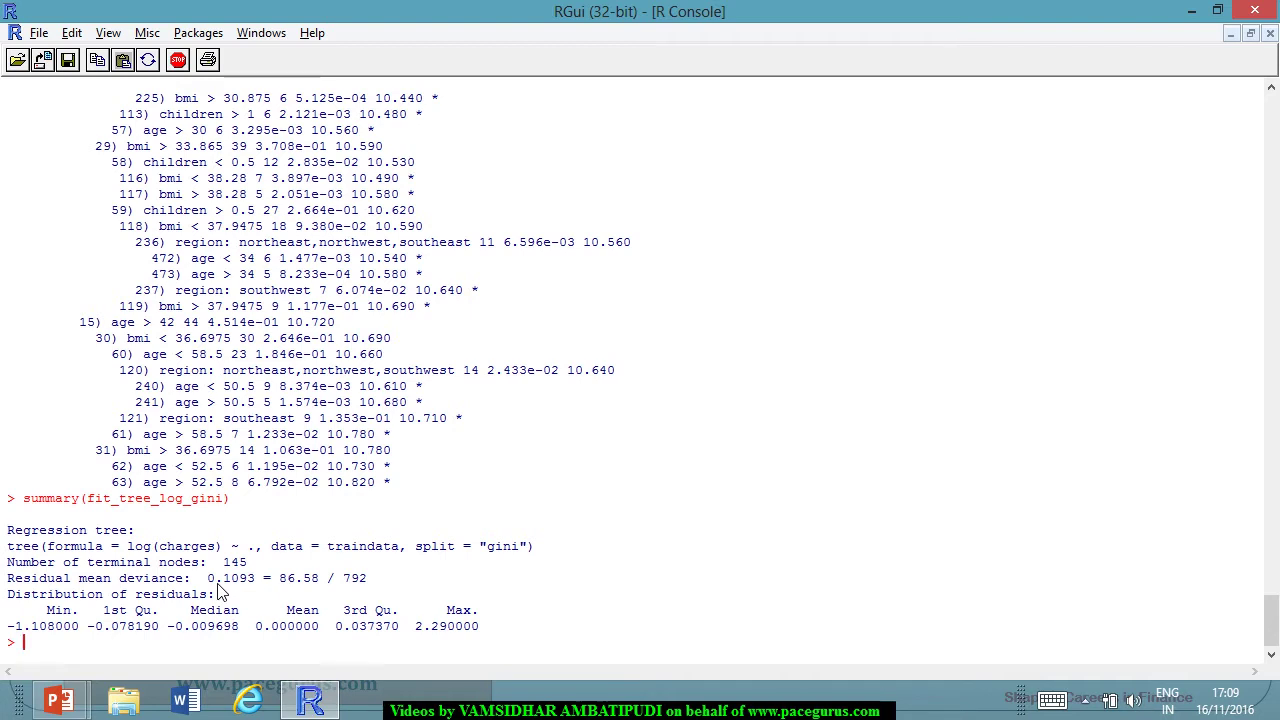
pyautogui.moveTo(208, 580); pyautogui.dragTo(250, 585)
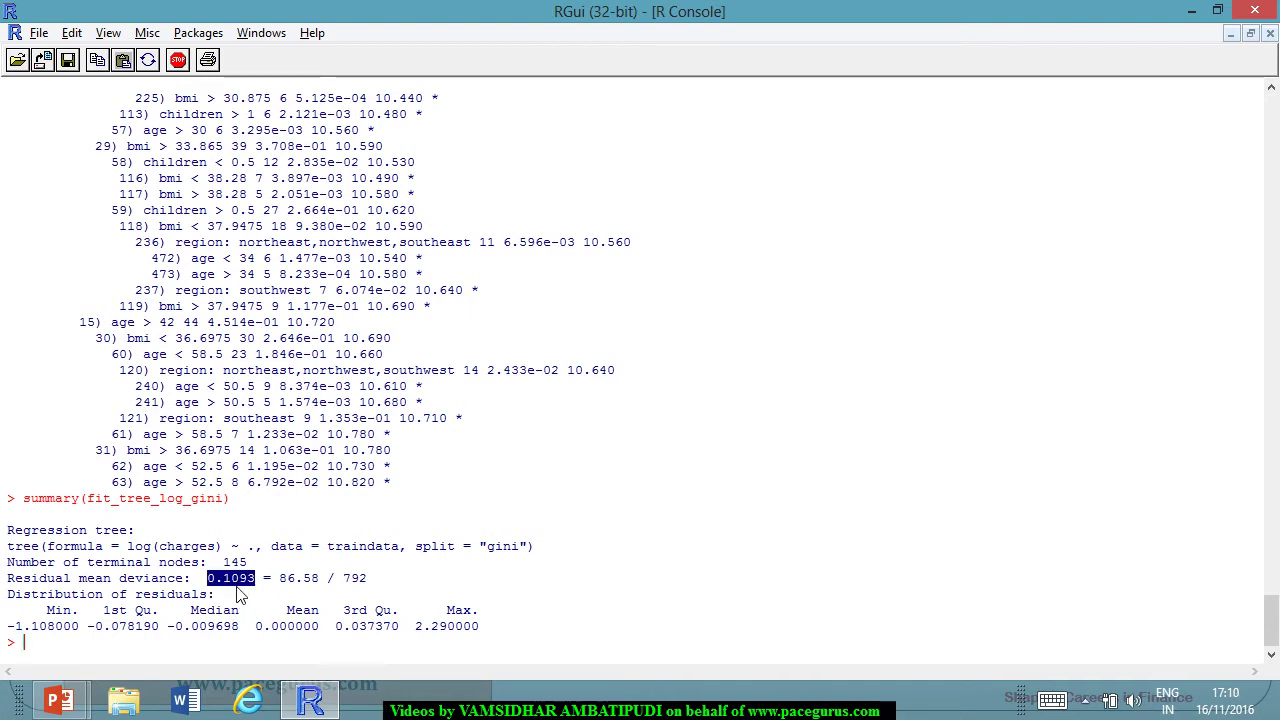
pyautogui.moveTo(223, 563); pyautogui.dragTo(243, 567)
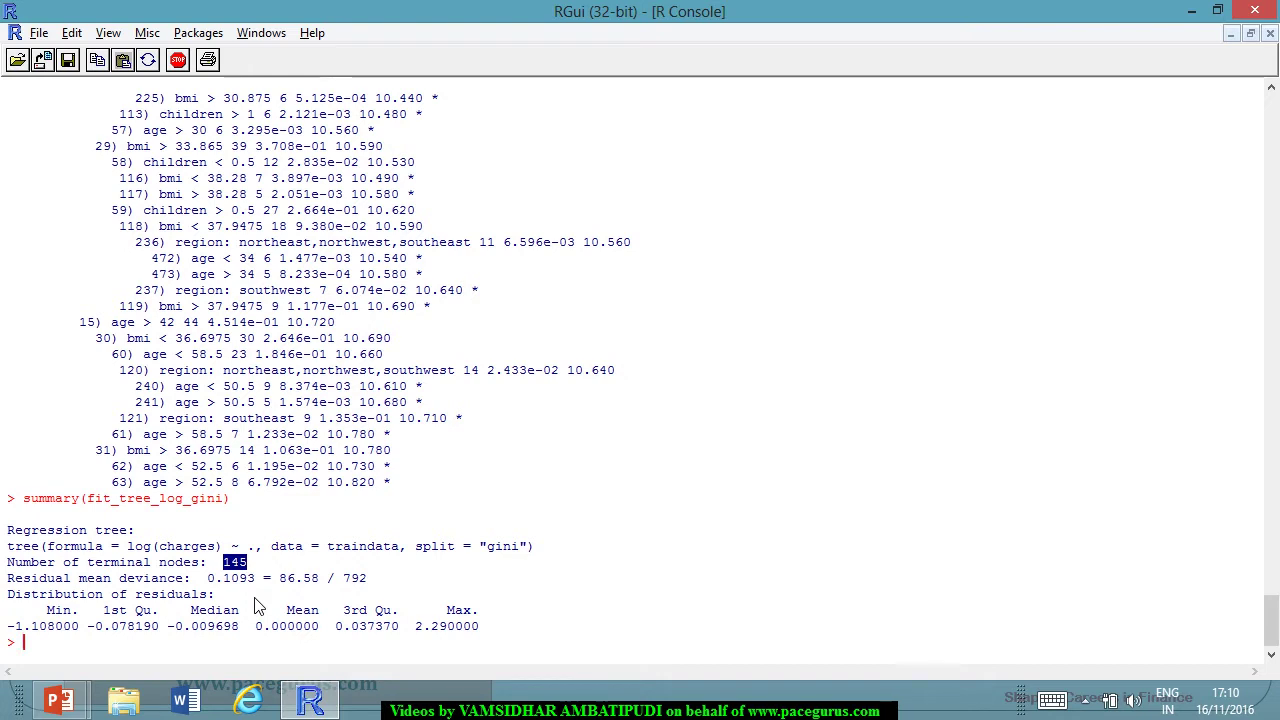
# Summarize the fit_tree_log_deviance model and check its residual mean deviance and number of terminal nodes.
pyautogui.press('Up')
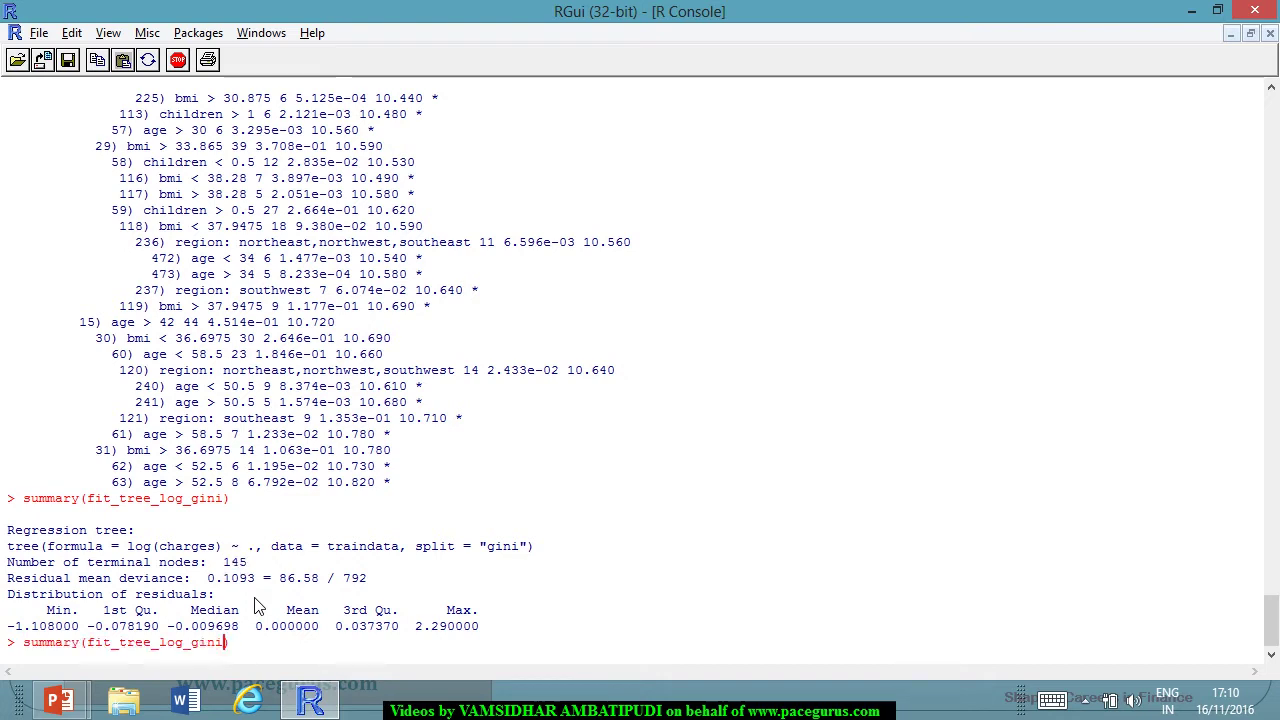
pyautogui.press('BackSpace')
pyautogui.press('BackSpace')
pyautogui.press('BackSpace')
pyautogui.press('BackSpace')
pyautogui.press('BackSpace')
pyautogui.write('deviance')
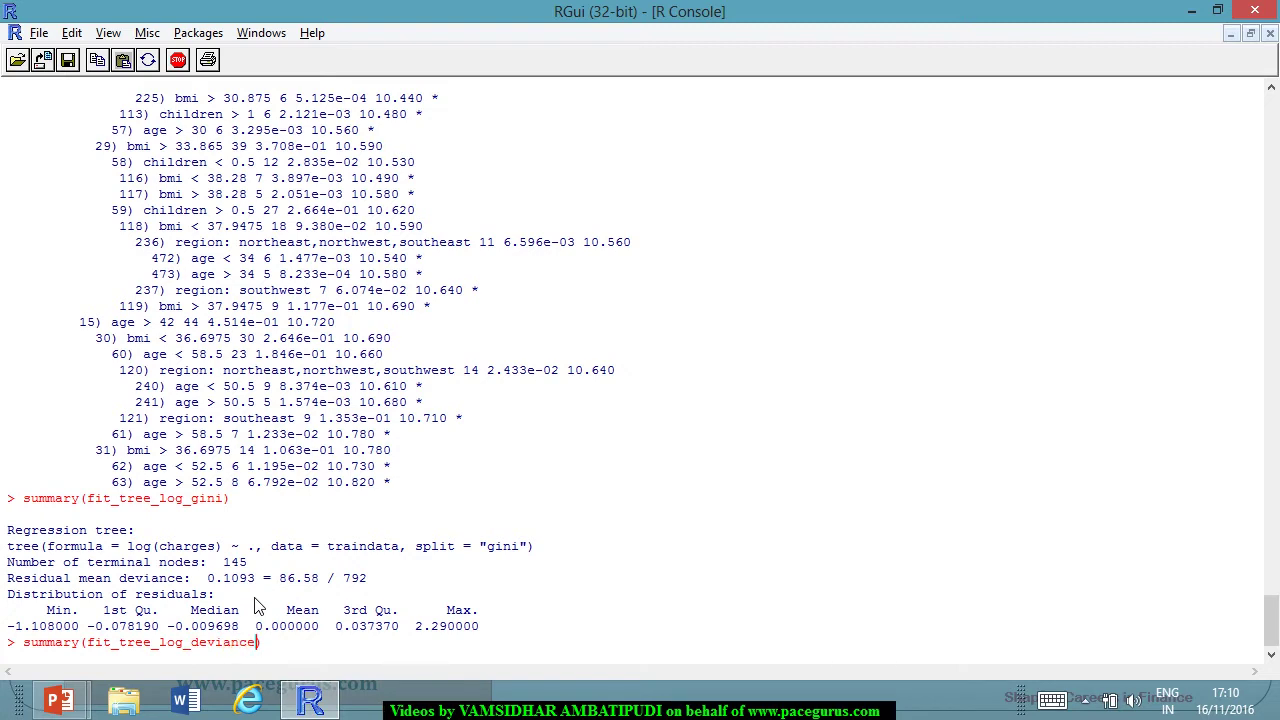
pyautogui.write(')')
pyautogui.press('Return')
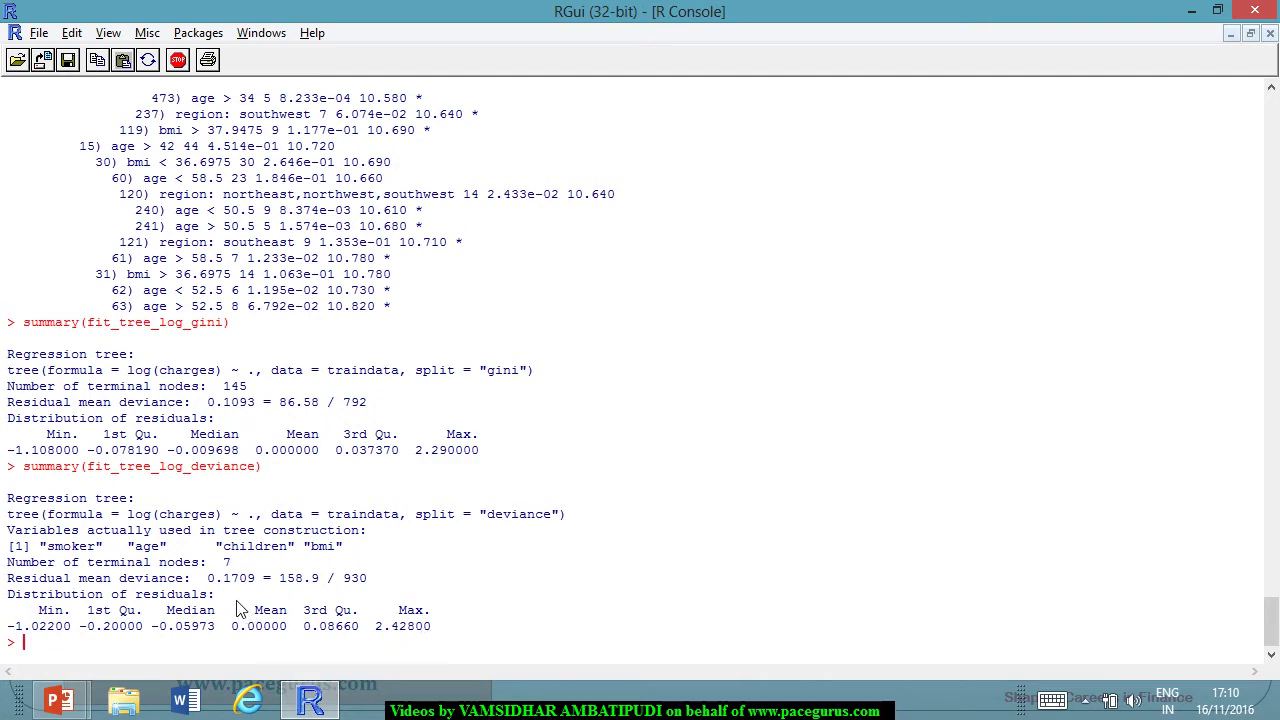
pyautogui.moveTo(209, 590); pyautogui.dragTo(258, 597)
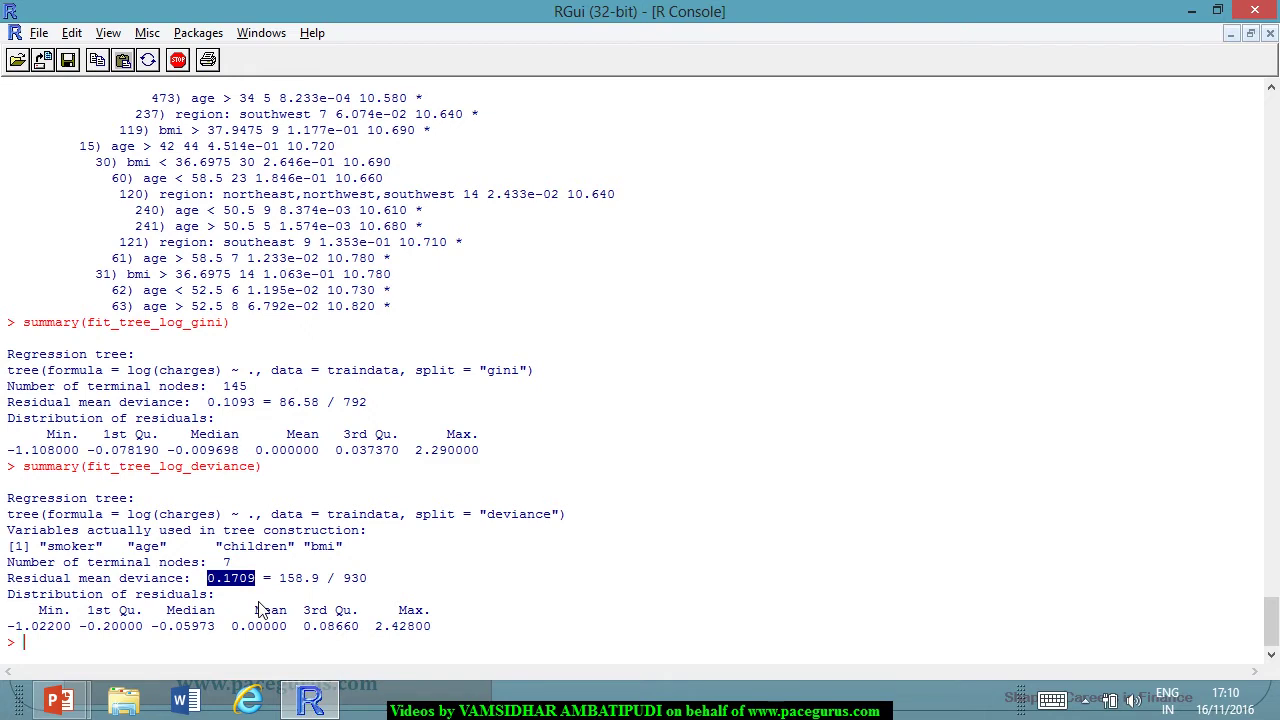
pyautogui.doubleClick(232, 565)
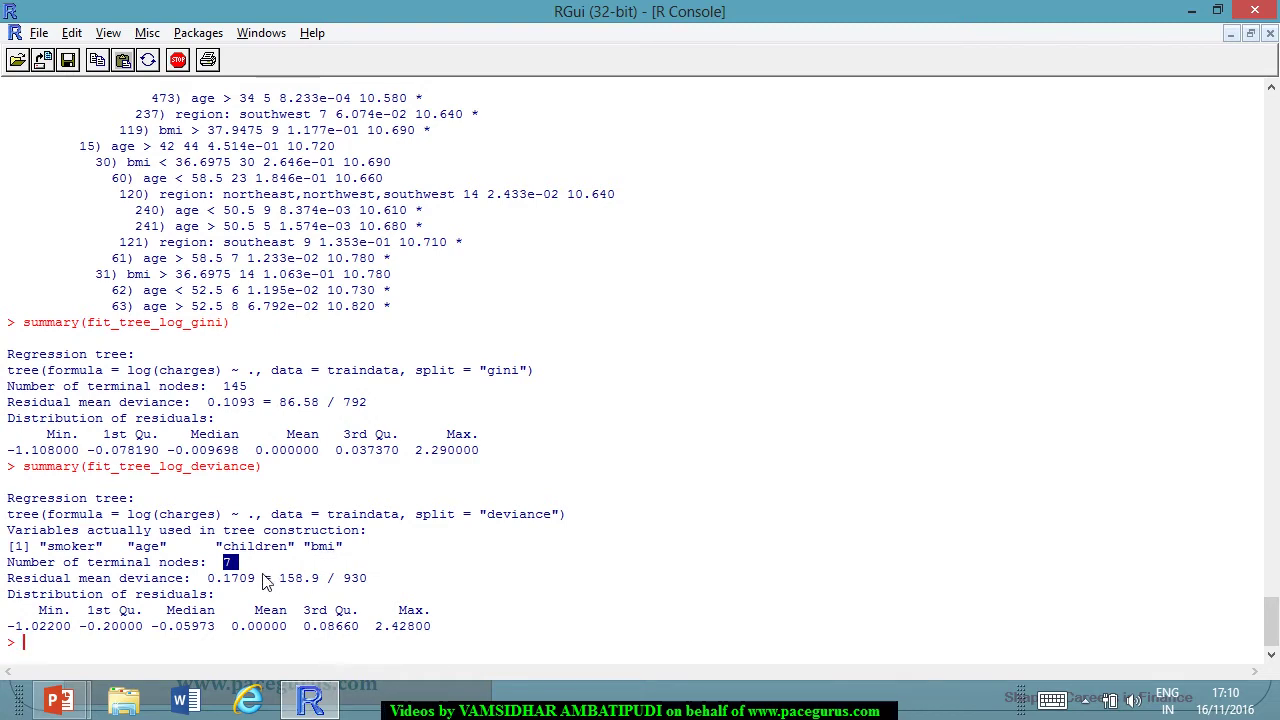
# Summarize the fit_tree_deviance model and check its residual mean deviance, number of terminal nodes and variables used in the tree.
pyautogui.press('Up')
pyautogui.press('Left')
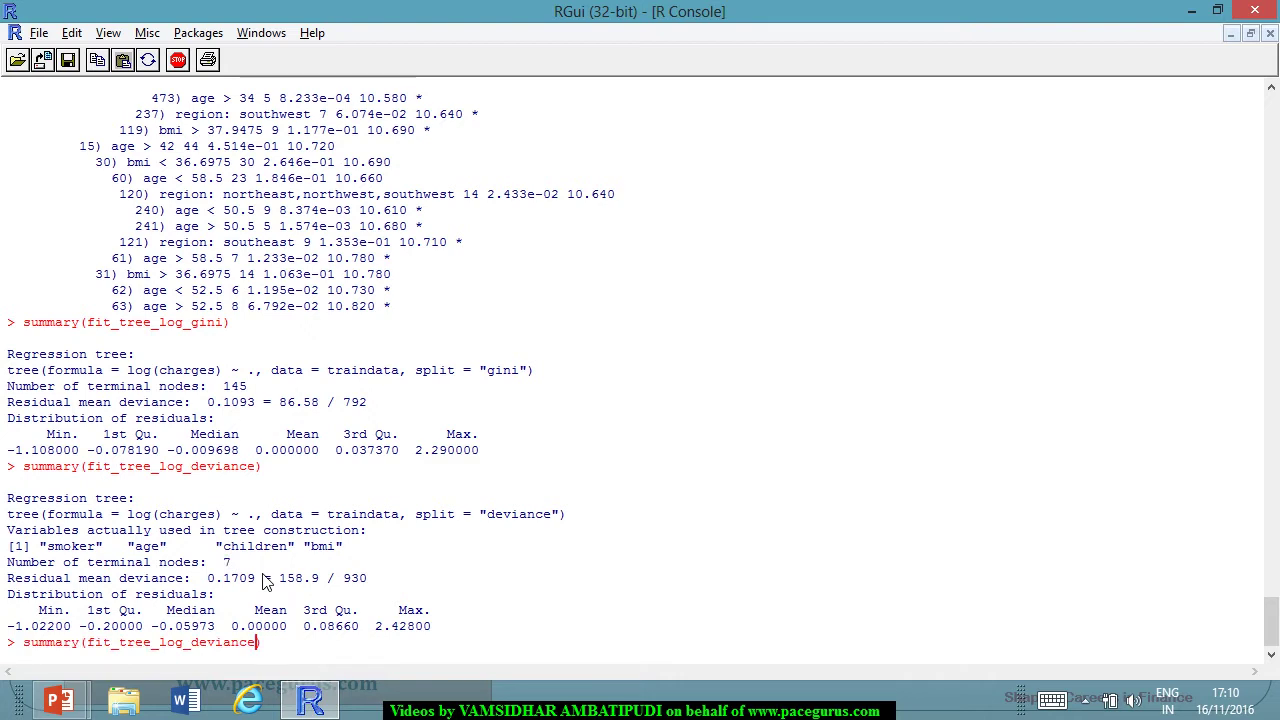
pyautogui.press('Left')
pyautogui.press('Left')
pyautogui.press('Left')
pyautogui.press('Left')
pyautogui.press('Left')
pyautogui.press('Left')
pyautogui.press('Left')
pyautogui.press('BackSpace')
pyautogui.press('BackSpace')
pyautogui.press('BackSpace')
pyautogui.press('BackSpace')
pyautogui.press('Return')
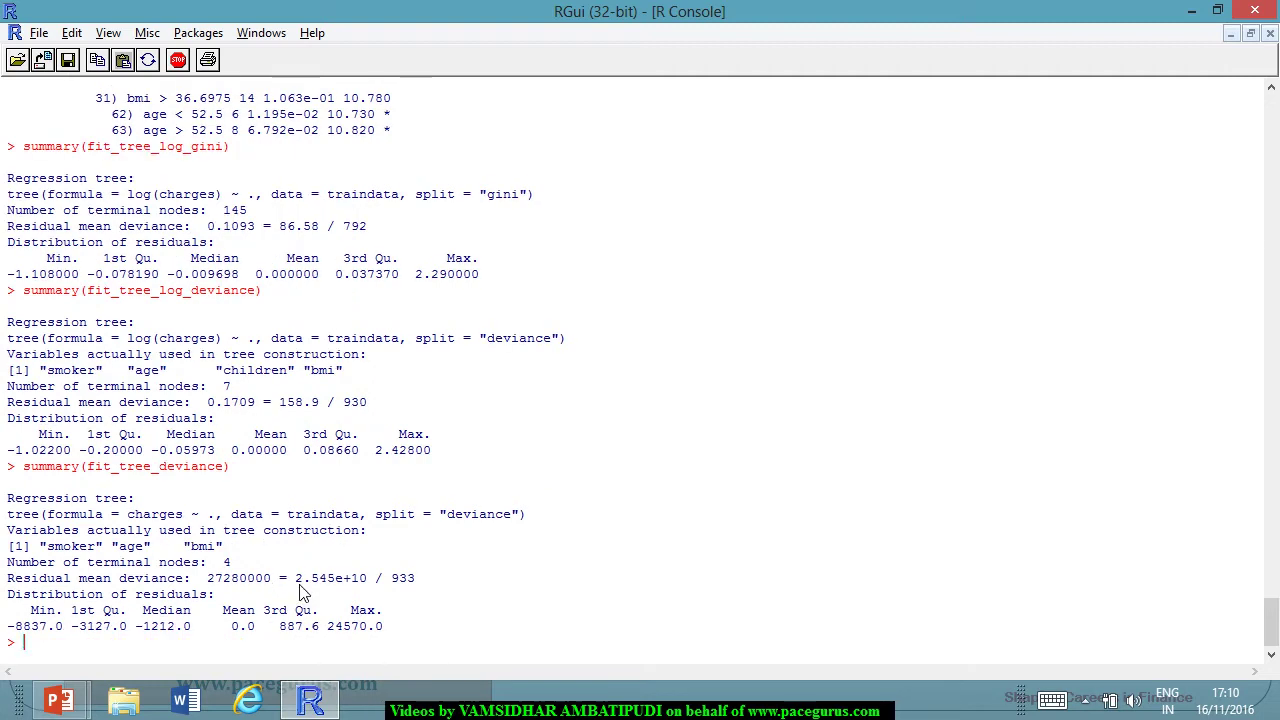
pyautogui.moveTo(297, 585); pyautogui.dragTo(358, 586)
pyautogui.moveTo(208, 585); pyautogui.dragTo(280, 588)
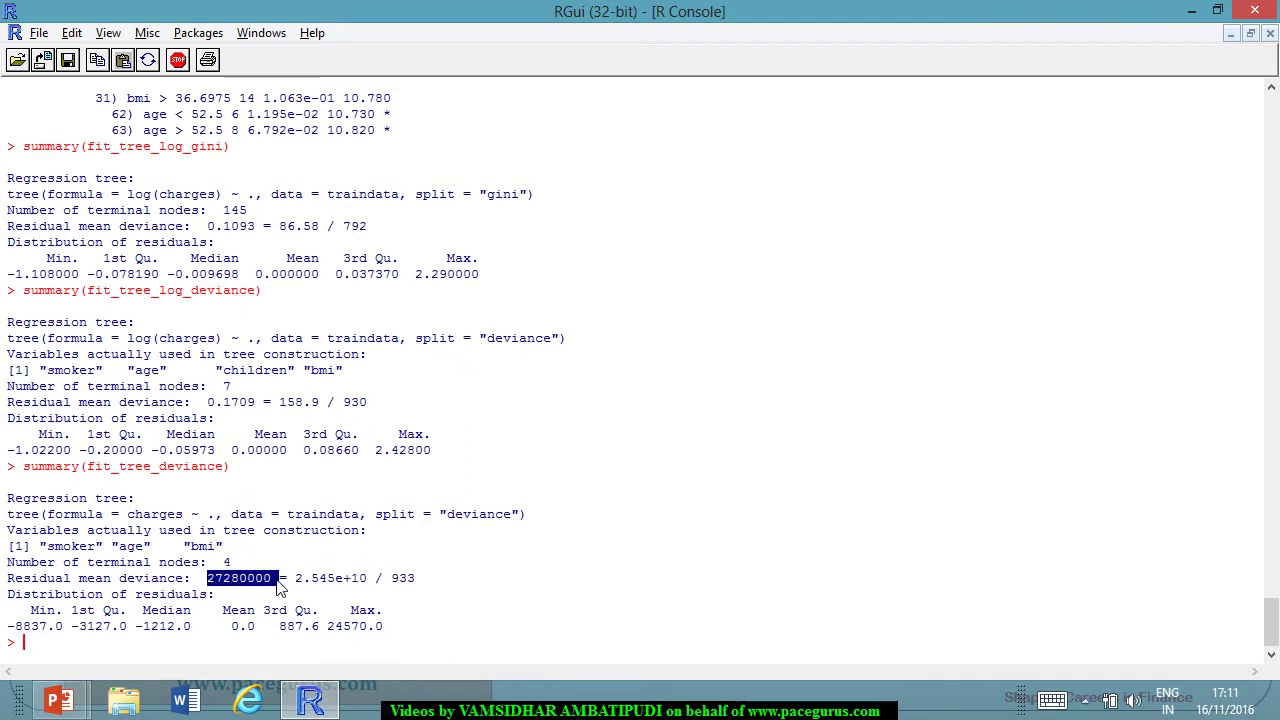
pyautogui.doubleClick(228, 564)
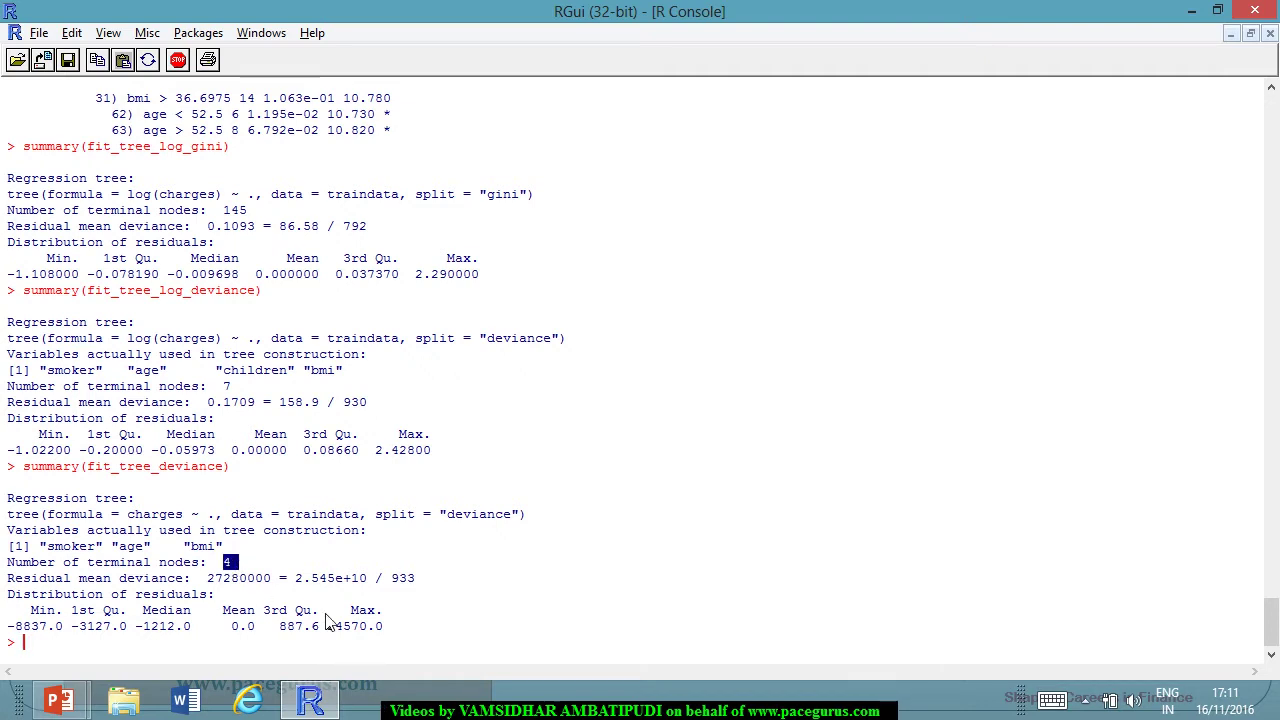
pyautogui.moveTo(40, 546); pyautogui.dragTo(228, 558)
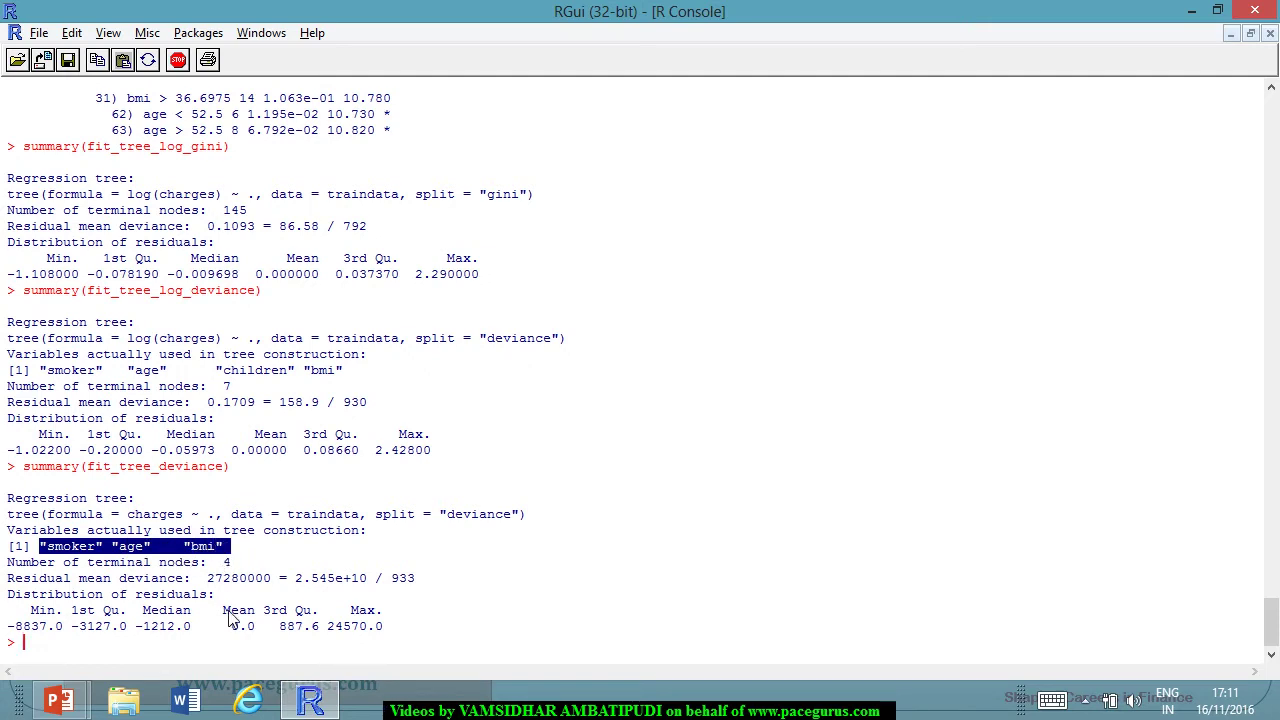
# Summarize the fit_tree_gini model and check its number of terminal nodes and residual mean deviance.
pyautogui.press('Up')
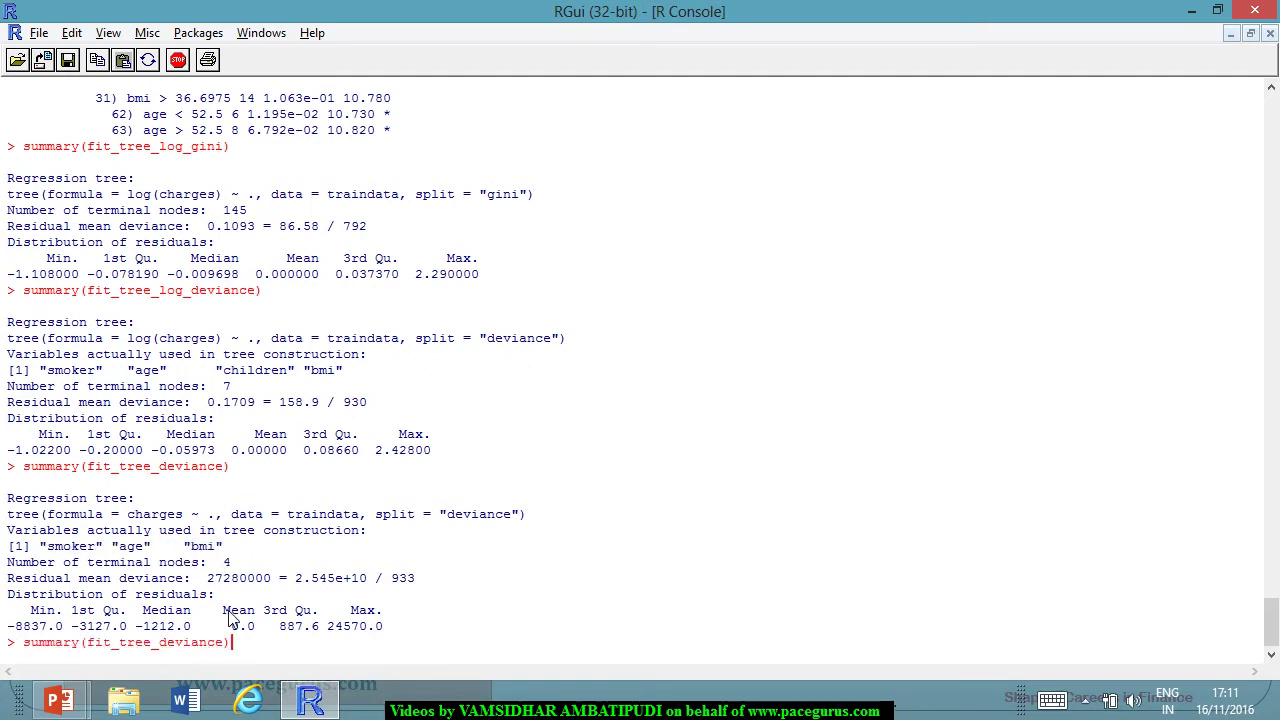
pyautogui.press('Left')
pyautogui.press('BackSpace')
pyautogui.press('BackSpace')
pyautogui.press('BackSpace')
pyautogui.press('BackSpace')
pyautogui.press('BackSpace')
pyautogui.press('BackSpace')
pyautogui.press('BackSpace')
pyautogui.press('BackSpace')
pyautogui.write('gini')
pyautogui.press('Return')
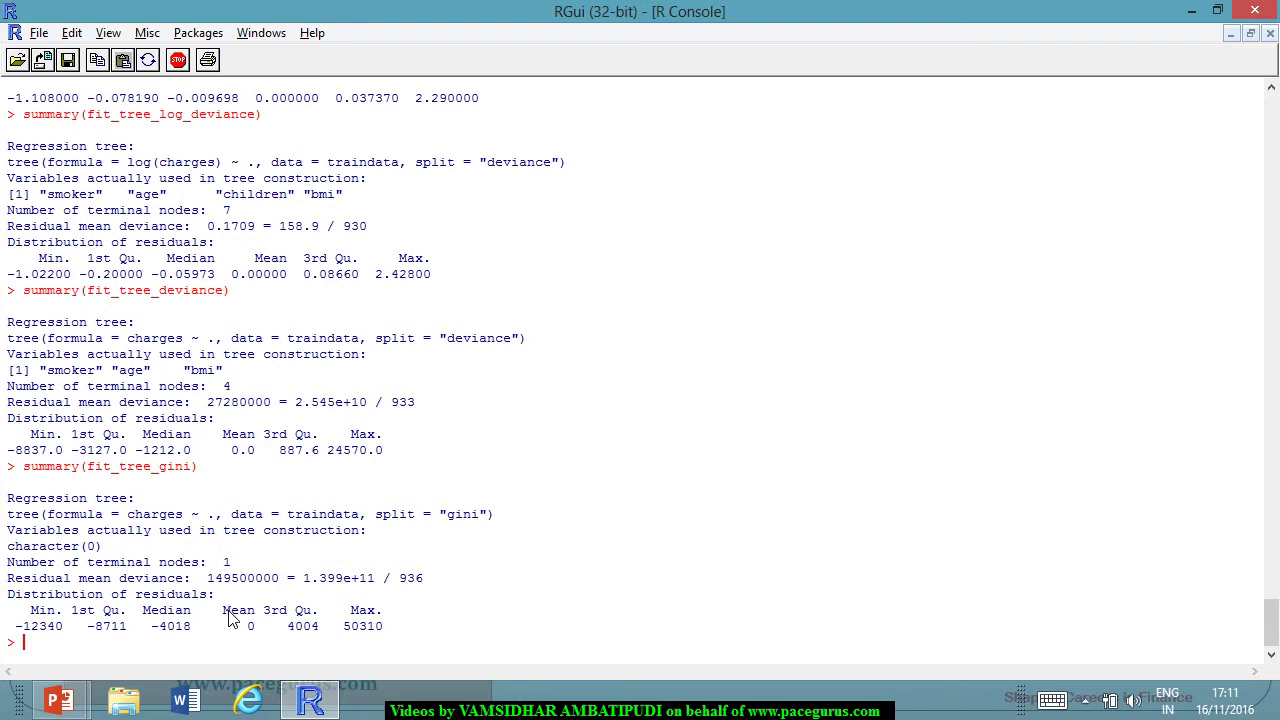
pyautogui.moveTo(224, 566); pyautogui.dragTo(240, 567)
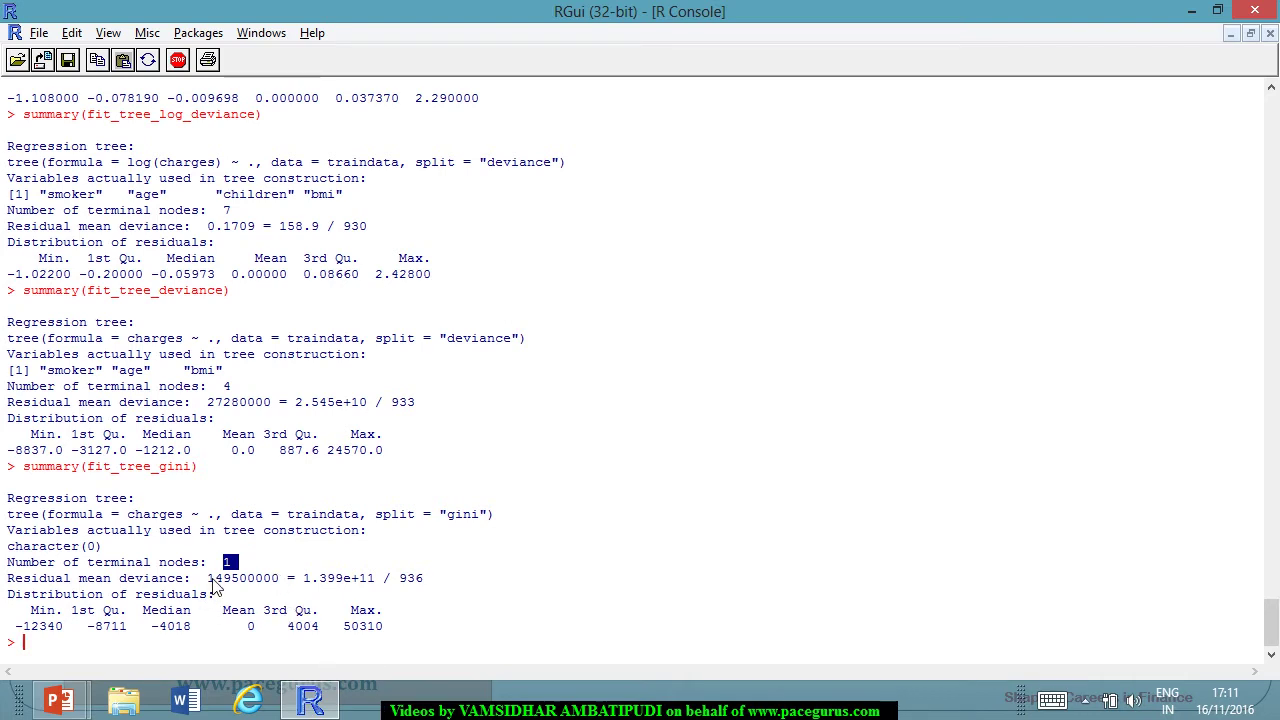
pyautogui.moveTo(247, 583)
pyautogui.mouseDown()
pyautogui.moveTo(274, 588)
pyautogui.moveTo(237, 589)
pyautogui.moveTo(255, 588)
pyautogui.mouseUp()
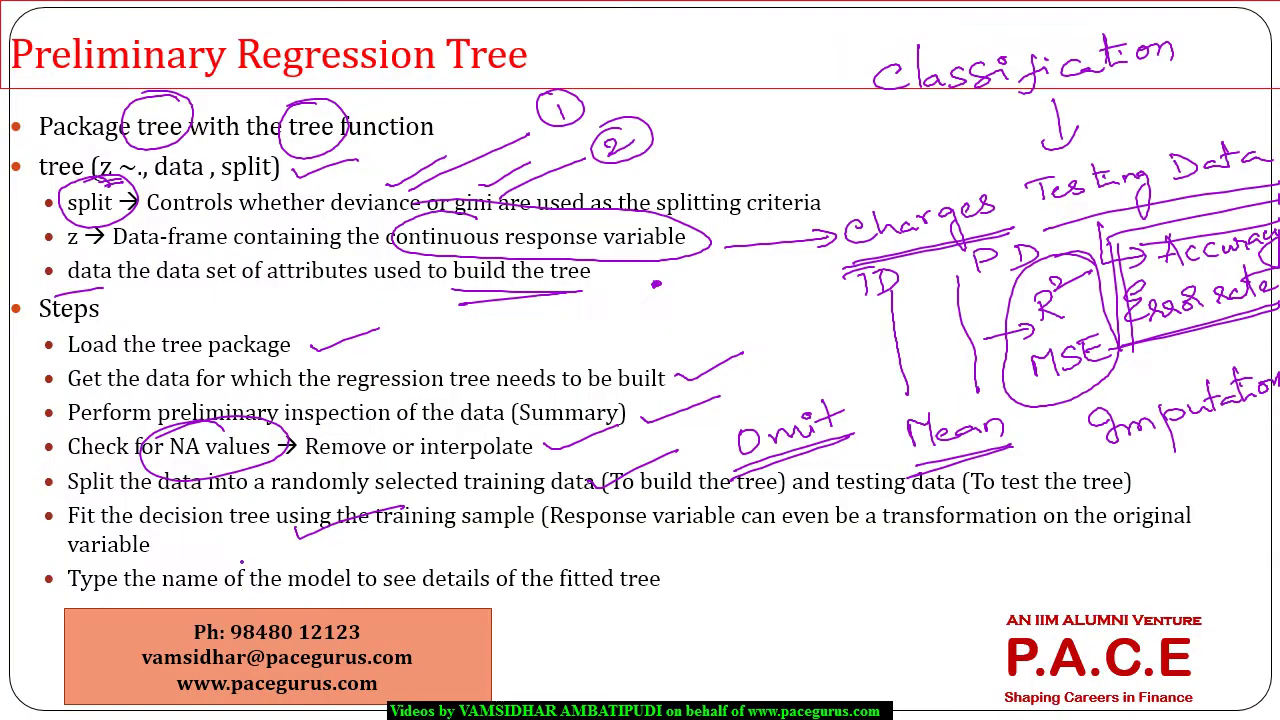
pyautogui.click(226, 540)
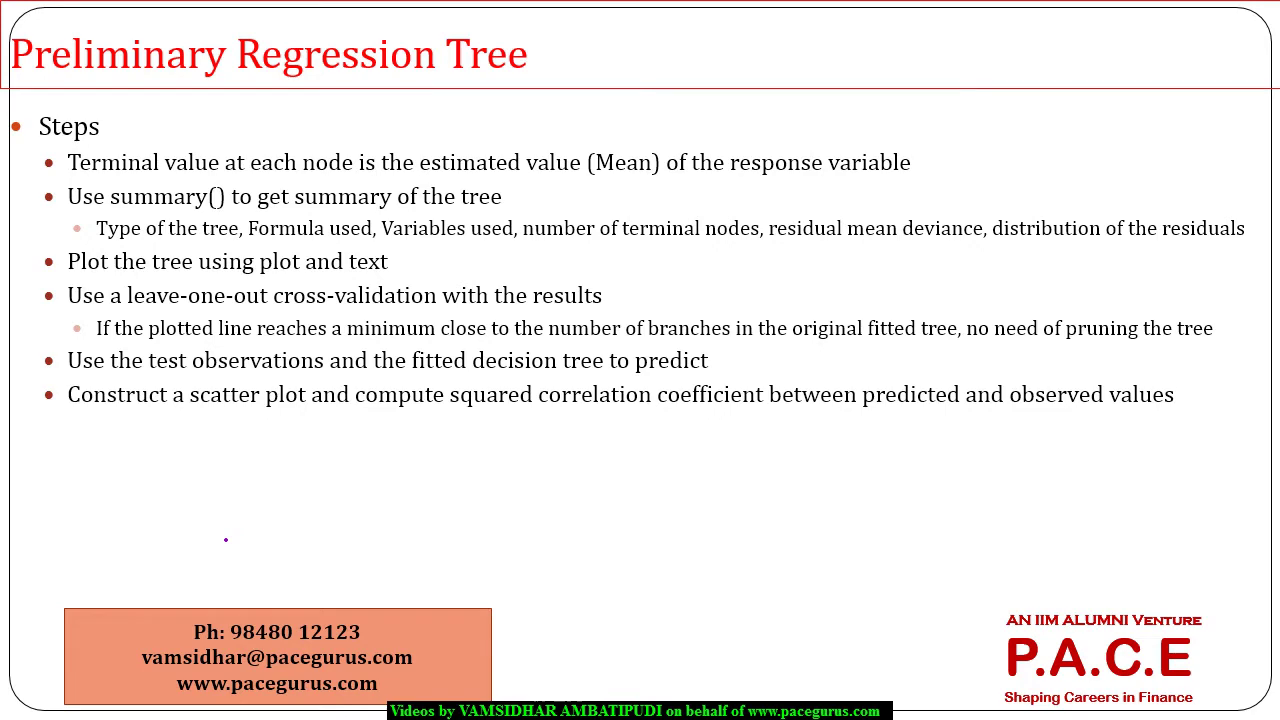
pyautogui.moveTo(287, 156); pyautogui.dragTo(334, 108)
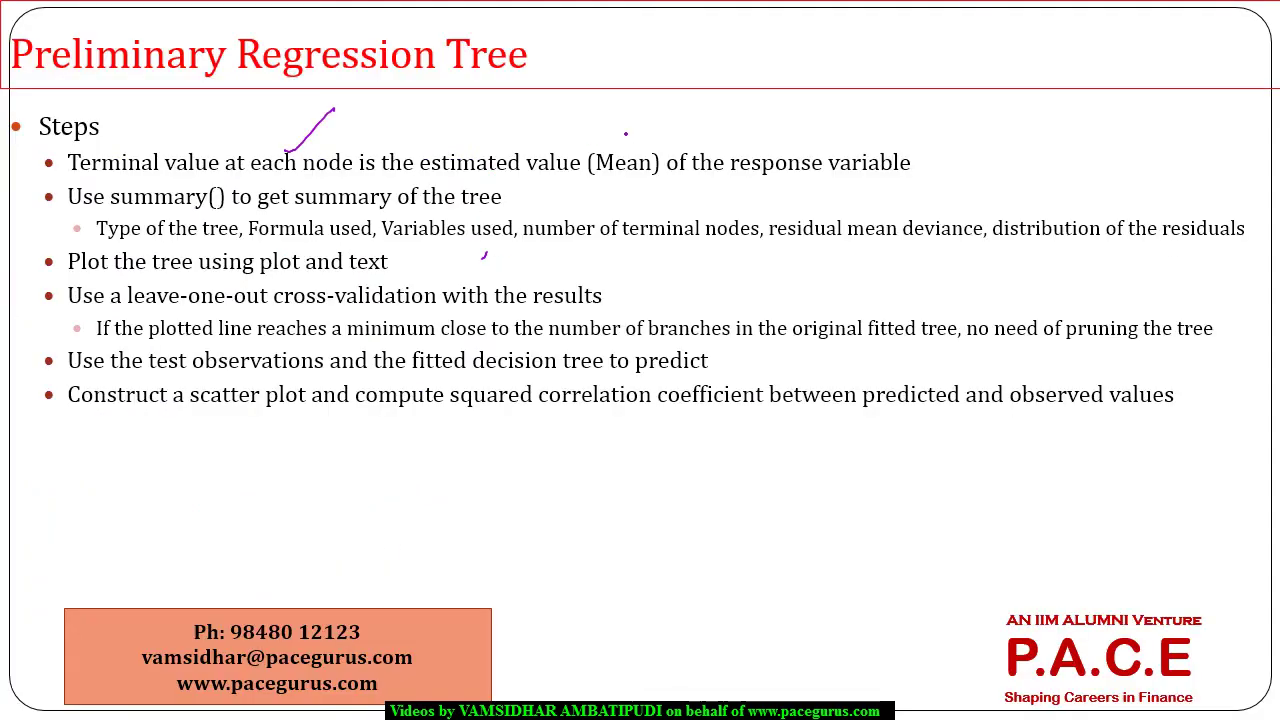
pyautogui.moveTo(626, 133)
pyautogui.mouseDown()
pyautogui.moveTo(552, 192)
pyautogui.moveTo(657, 148)
pyautogui.moveTo(621, 128)
pyautogui.mouseUp()
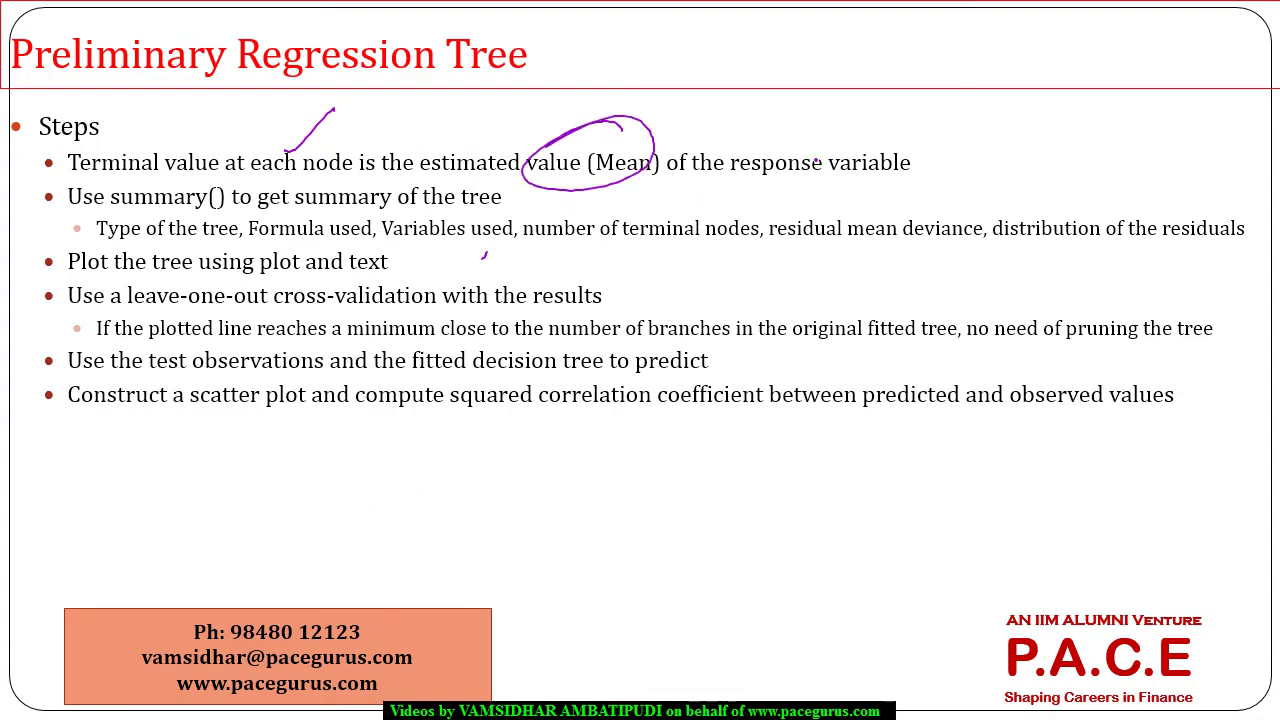
pyautogui.moveTo(820, 145); pyautogui.dragTo(864, 105)
pyautogui.moveTo(874, 217); pyautogui.dragTo(936, 180)
pyautogui.moveTo(1168, 188)
pyautogui.mouseDown()
pyautogui.moveTo(1148, 190)
pyautogui.moveTo(1122, 246)
pyautogui.moveTo(1098, 200)
pyautogui.mouseUp()
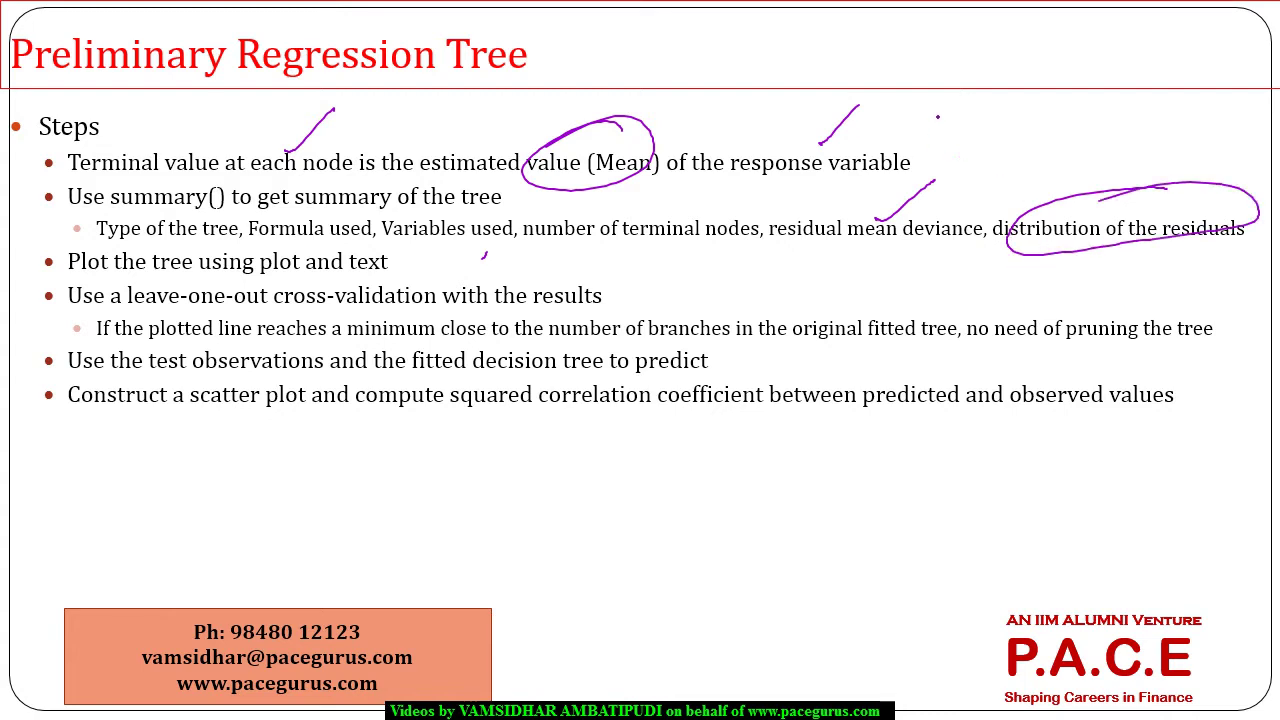
pyautogui.moveTo(944, 134); pyautogui.dragTo(968, 123)
# Switch to the R console, plot the fit_tree_deviance tree with its text labels, and restore the plot window beside the console.
pyautogui.hotkey('alt', 'Tab')
pyautogui.write('pl')
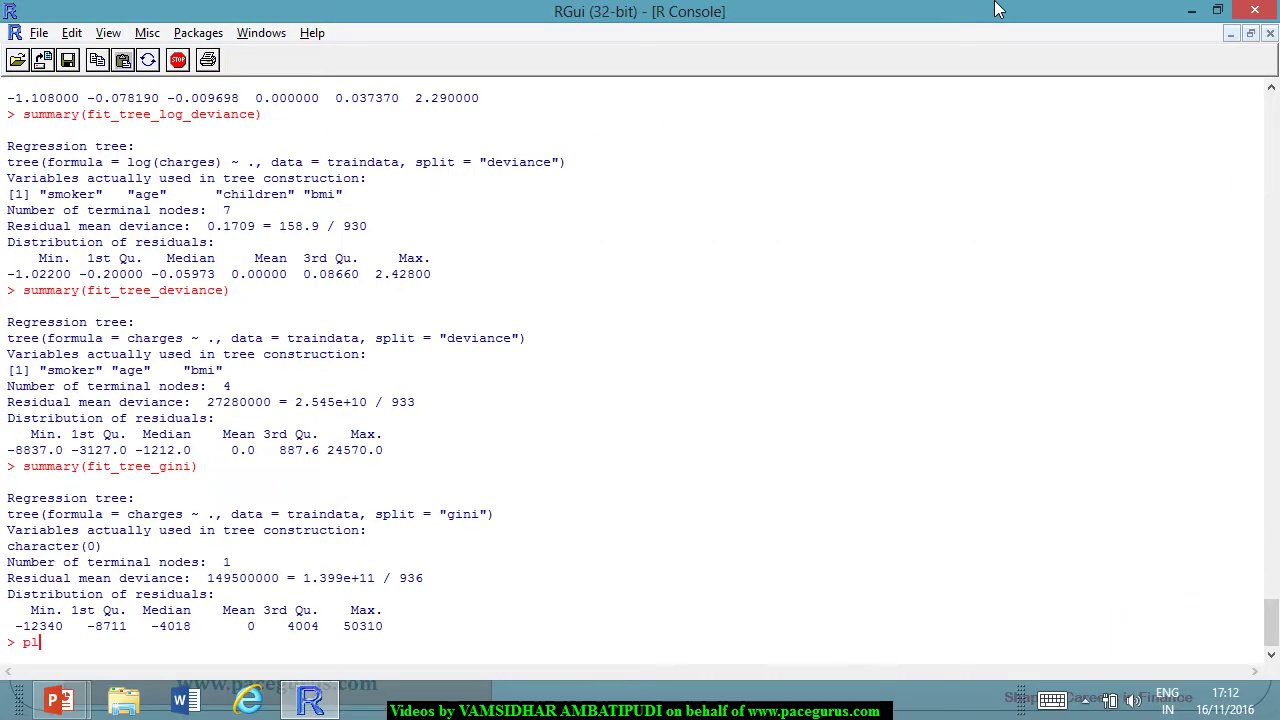
pyautogui.write('ot(')
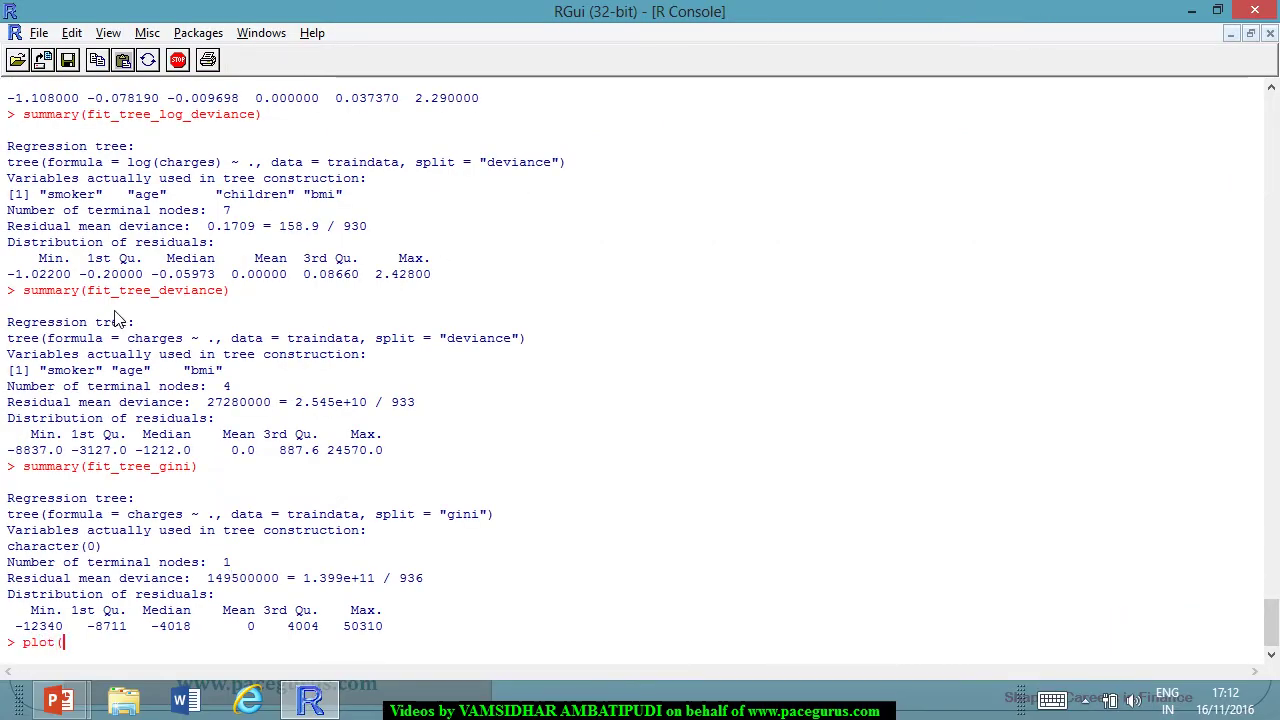
pyautogui.moveTo(88, 292); pyautogui.dragTo(218, 296)
pyautogui.hotkey('ctrl', 'c')
pyautogui.hotkey('ctrl', 'v')
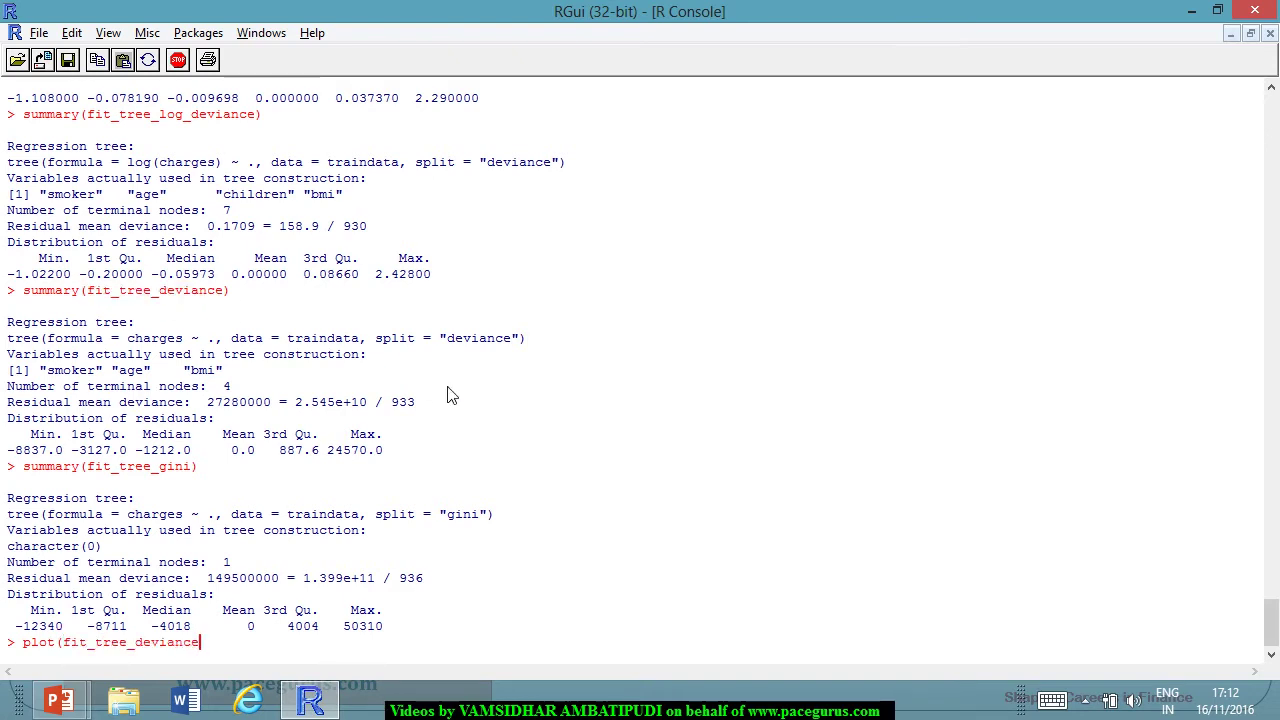
pyautogui.write(');text(fit_tree_deviance)')
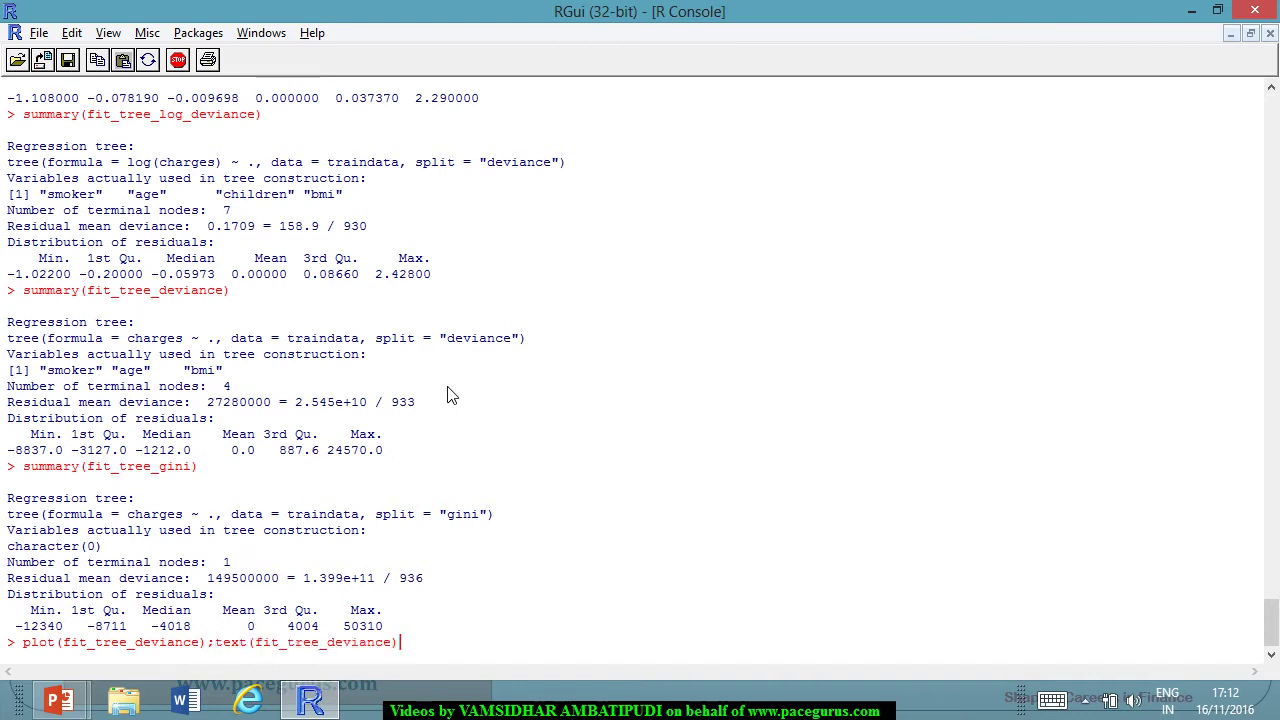
pyautogui.press('Return')
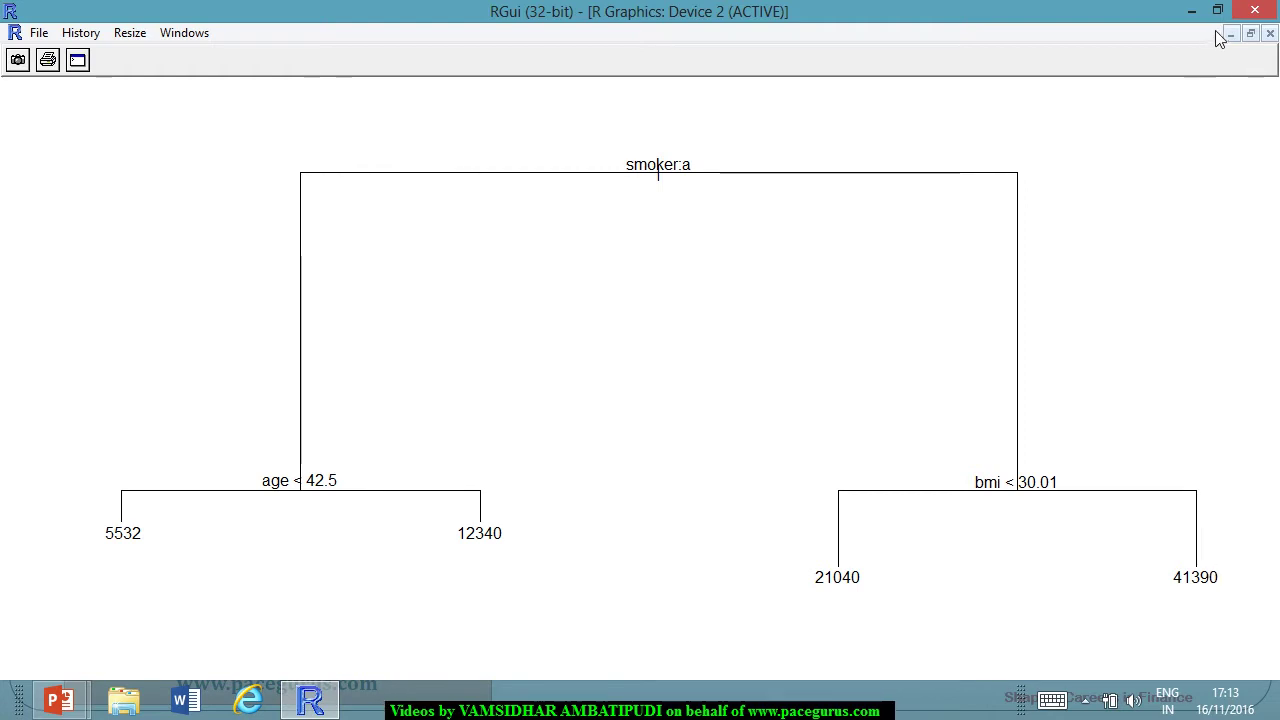
pyautogui.click(1250, 33)
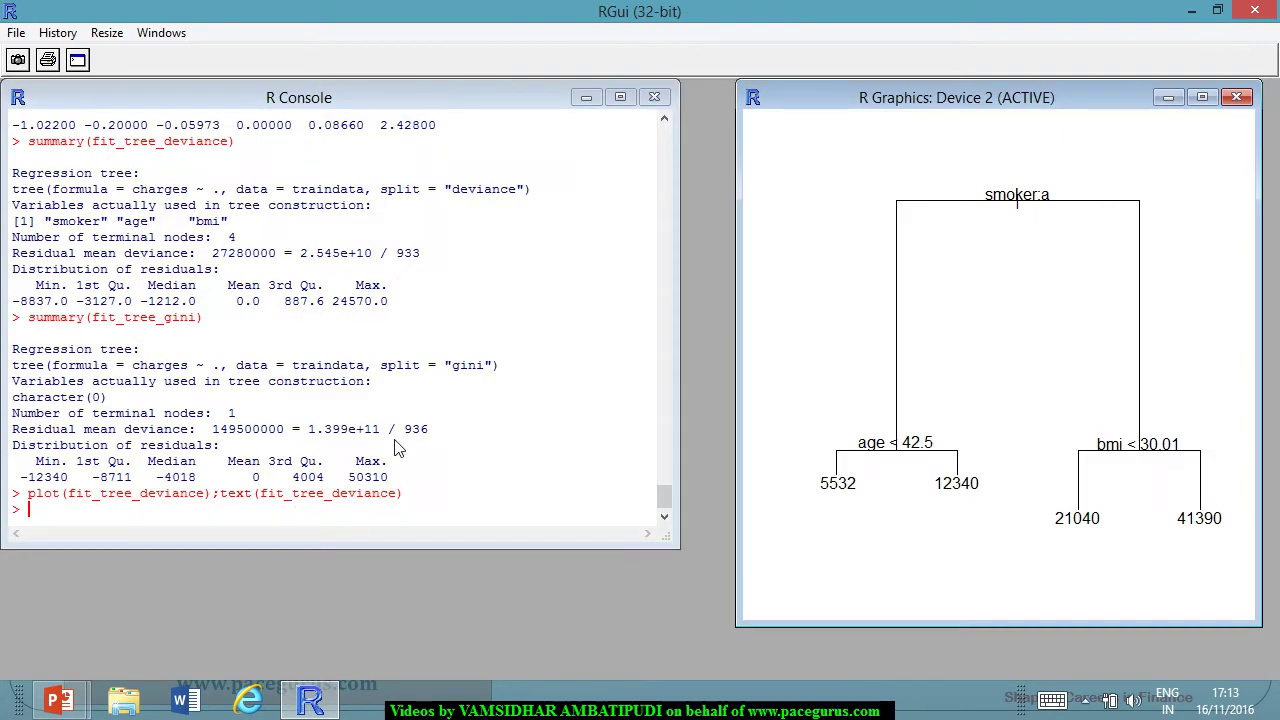
# Try to plot the fit_tree_deviance tree with the text labels of fit_tree_log_deviance.
pyautogui.click(405, 514)
pyautogui.press('Up')
pyautogui.press('Left')
pyautogui.press('Left')
pyautogui.press('Left')
pyautogui.press('Left')
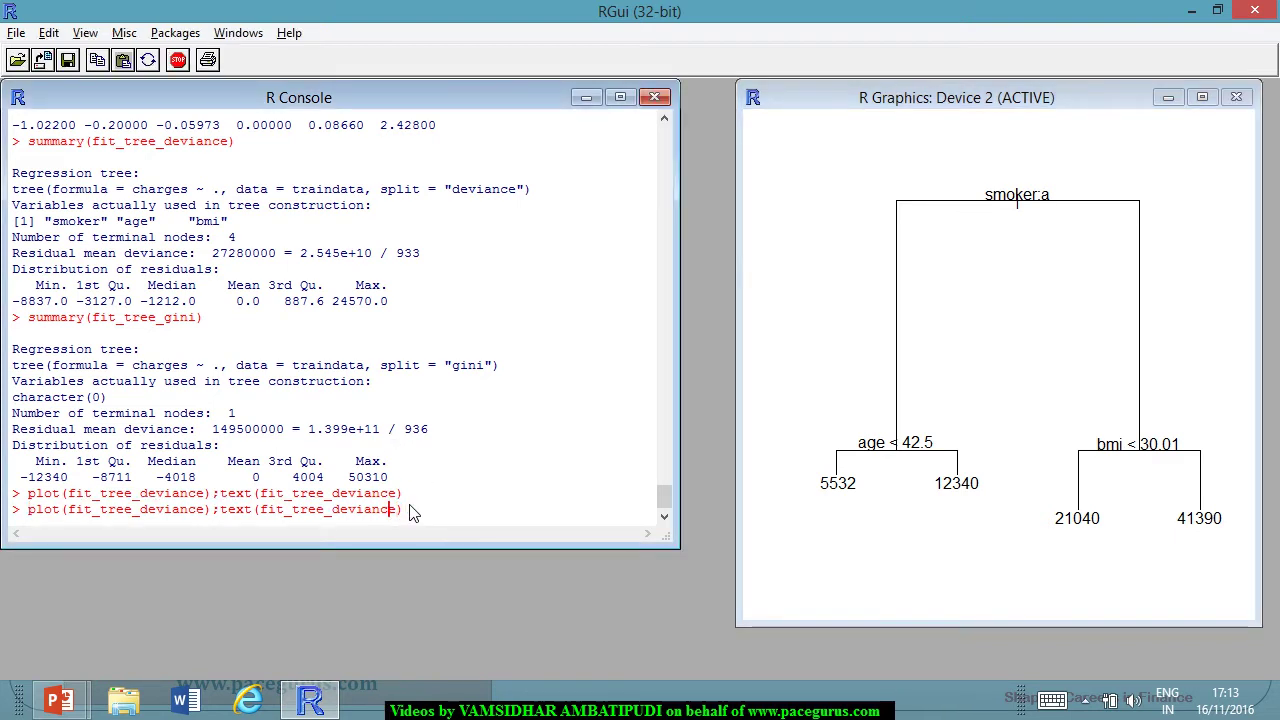
pyautogui.press('Left')
pyautogui.press('Left')
pyautogui.write('log_')
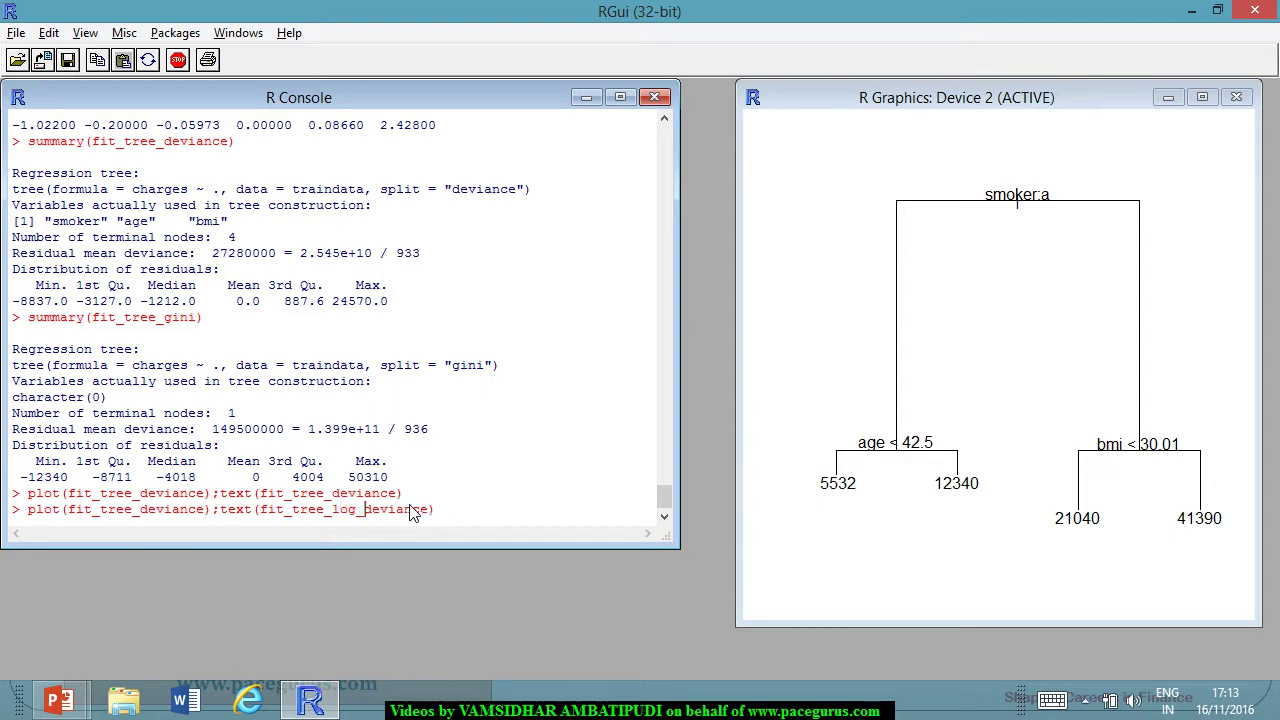
pyautogui.press('Return')
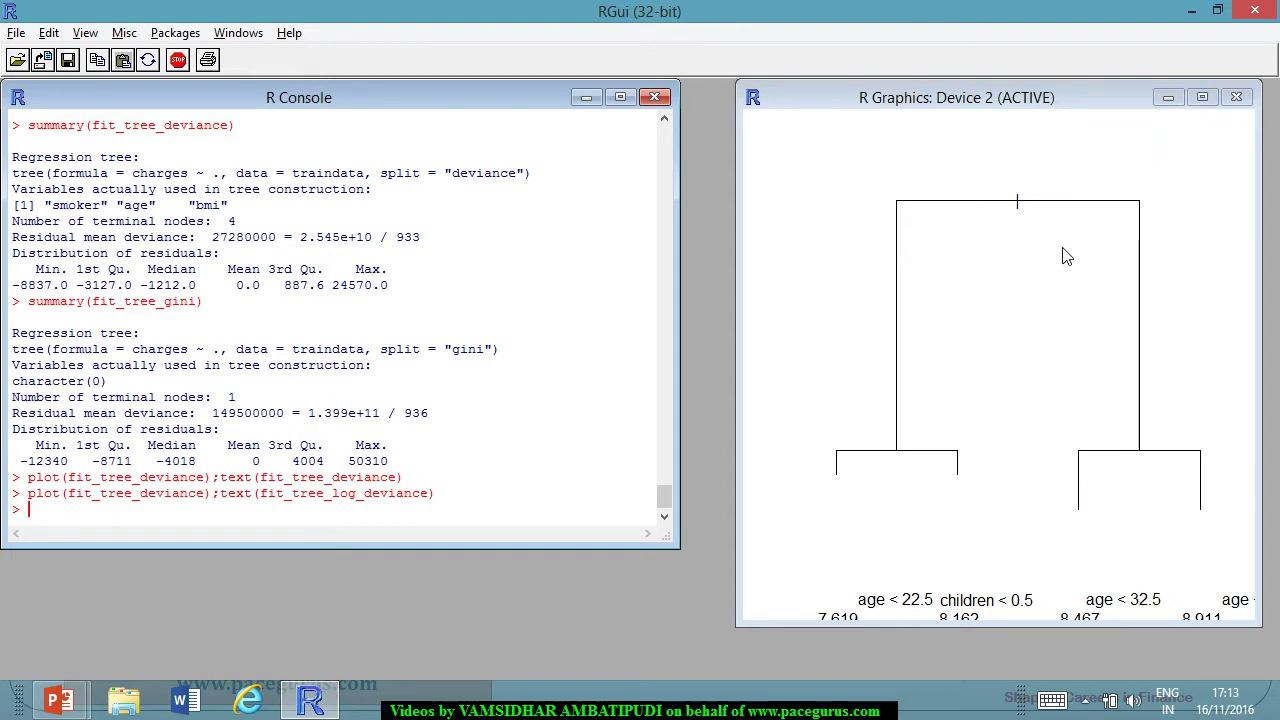
# Plot the fit_tree_log_deviance tree with its own text labels and maximize the plot window.
pyautogui.press('Up')
pyautogui.press('Left')
pyautogui.press('Left')
pyautogui.press('Left')
pyautogui.press('Left')
pyautogui.press('Left')
pyautogui.press('Left')
pyautogui.press('Left')
pyautogui.write('log_')
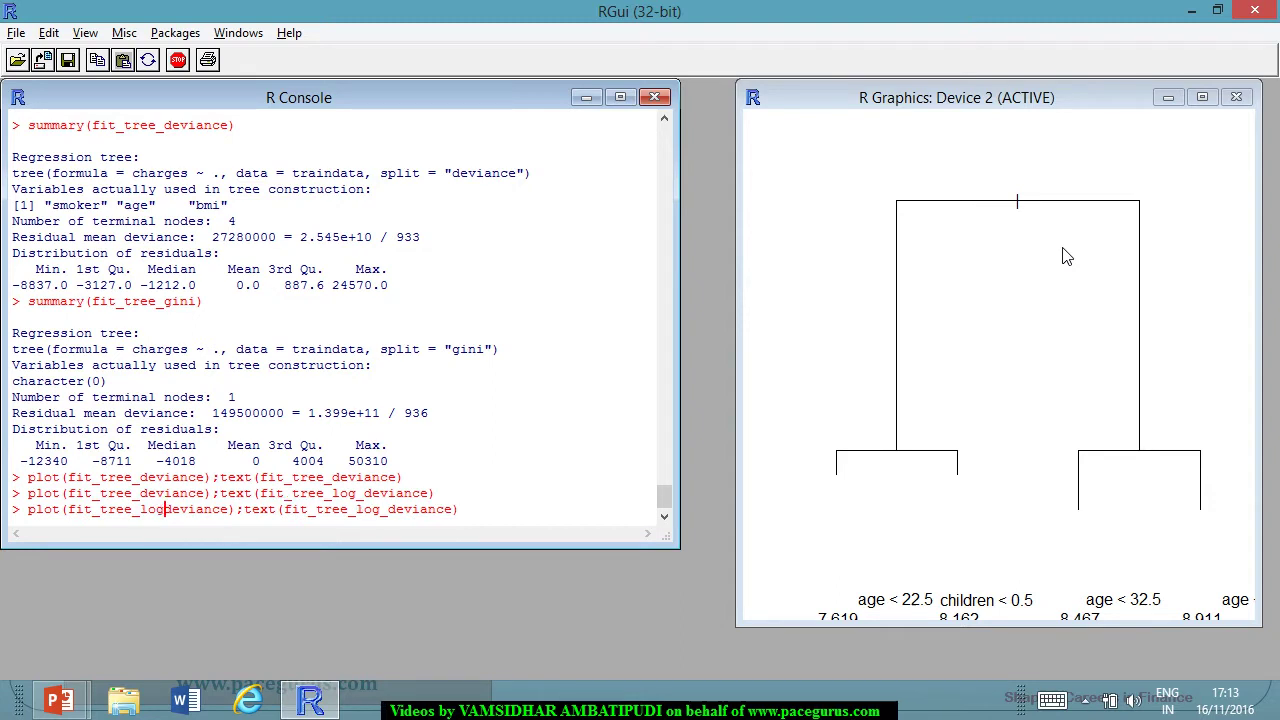
pyautogui.press('Return')
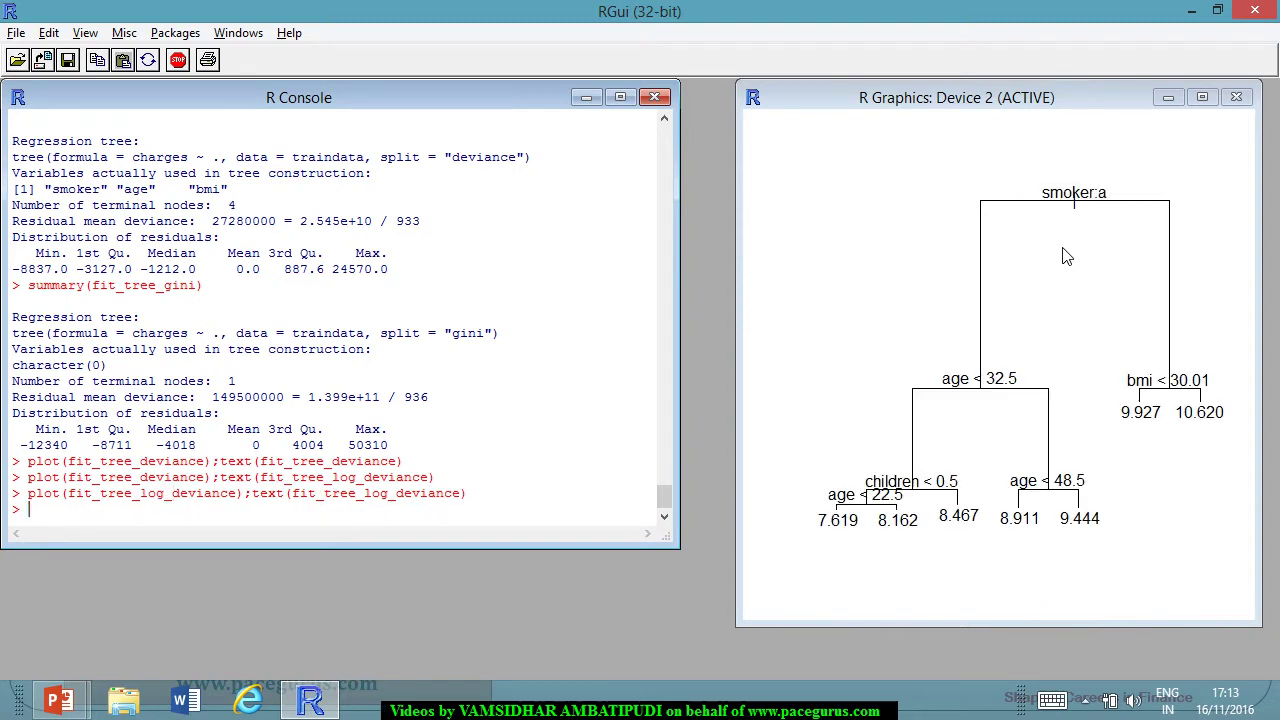
pyautogui.click(1202, 97)
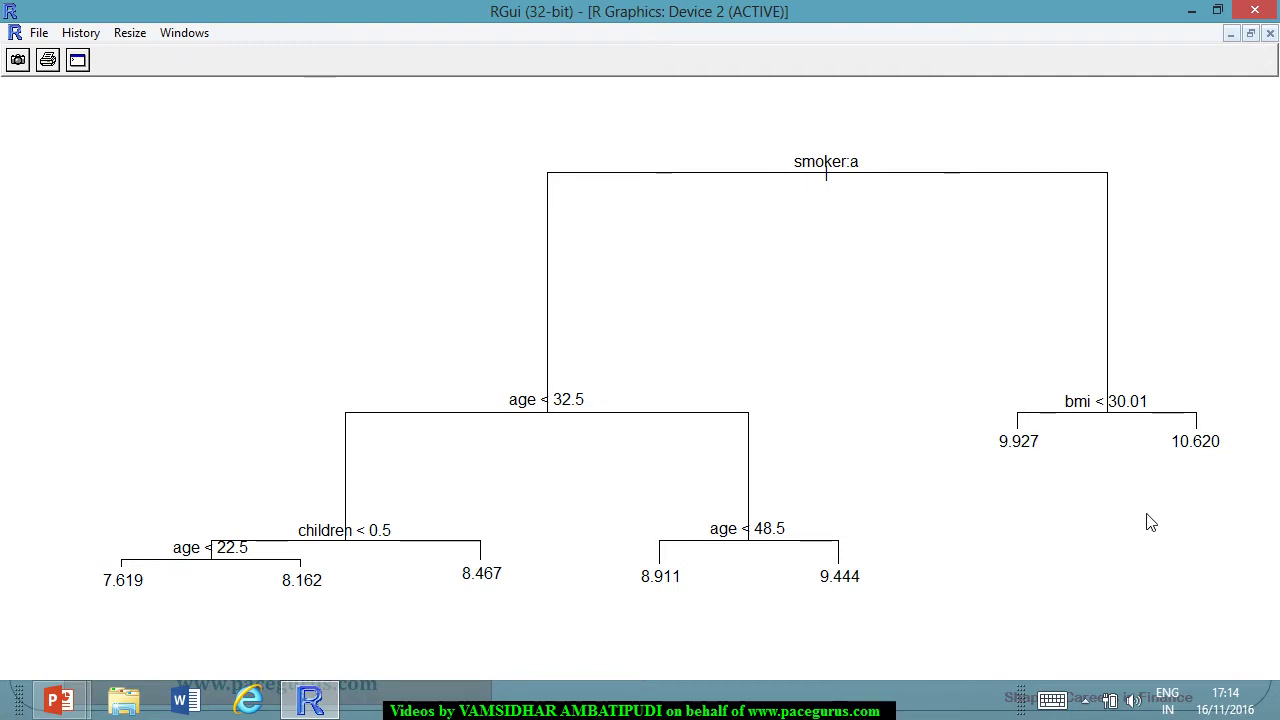
# Cross-validate fit_tree_deviance using cv.tree with K = 401 and store the result as cv_fit_tree_deviance.
pyautogui.hotkey('alt', 'Tab')
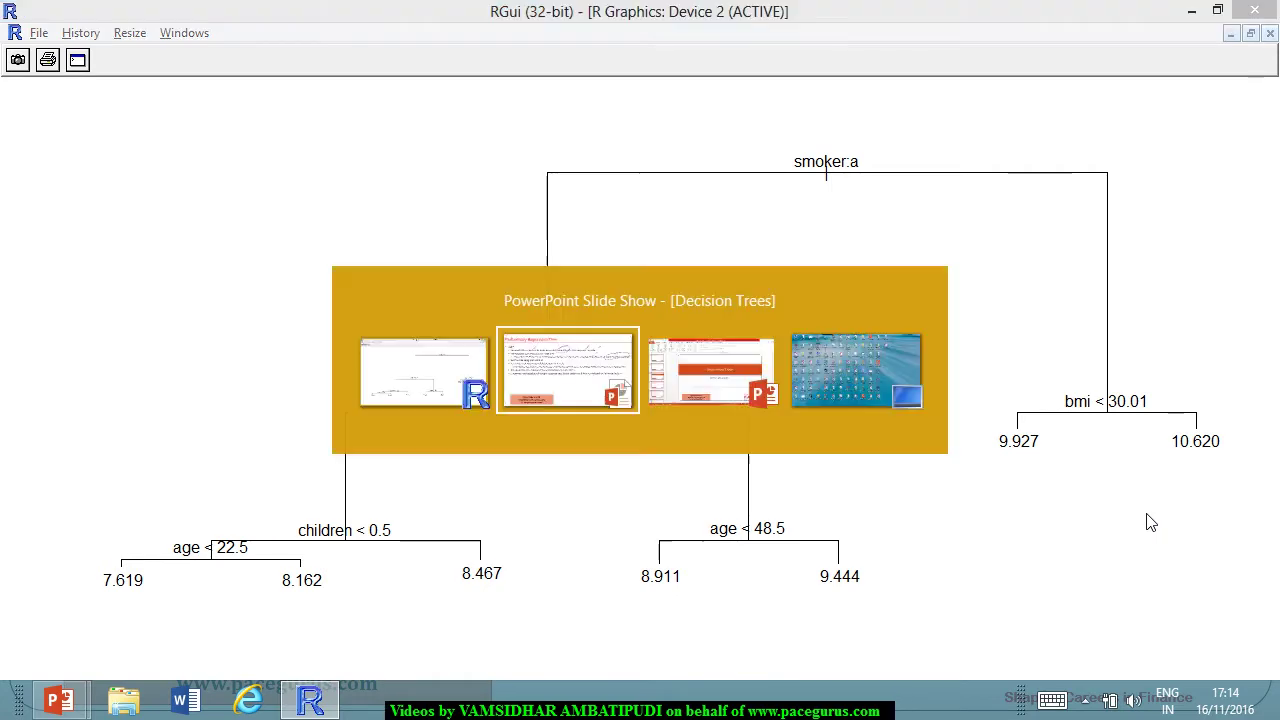
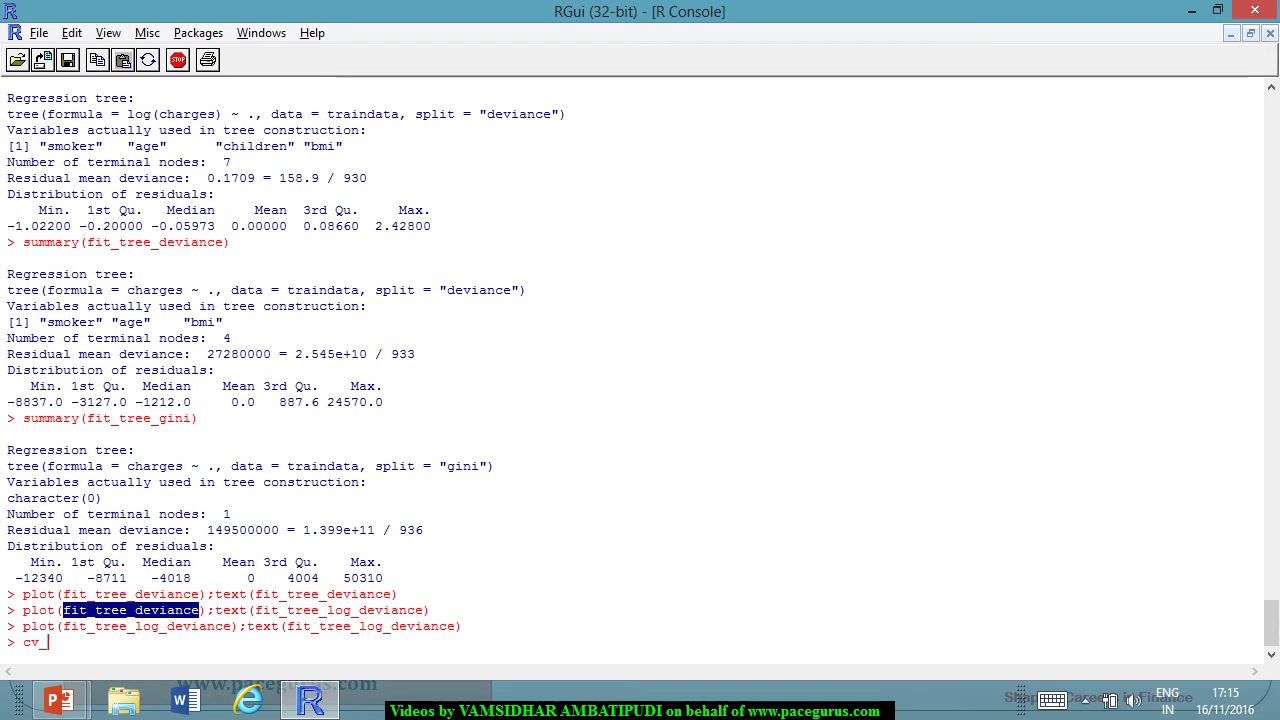
pyautogui.write('fit_tree_deviance')
pyautogui.write('<-')
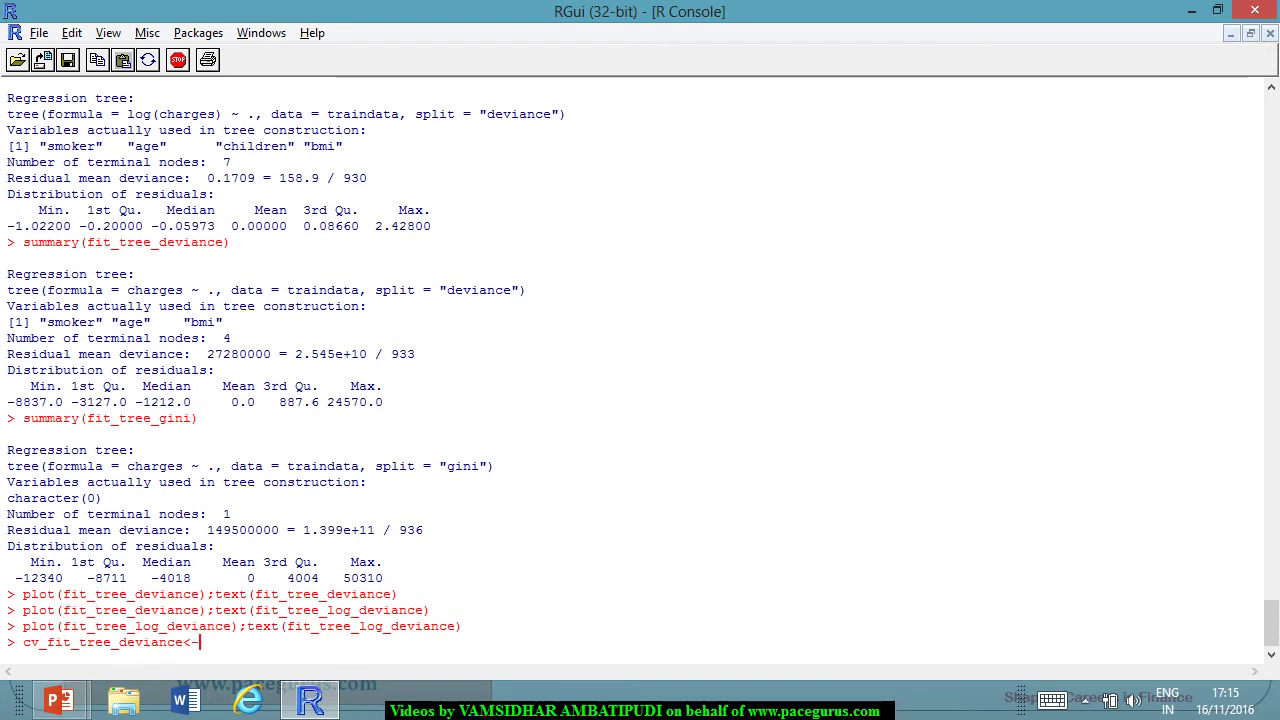
pyautogui.write('cv.tree')
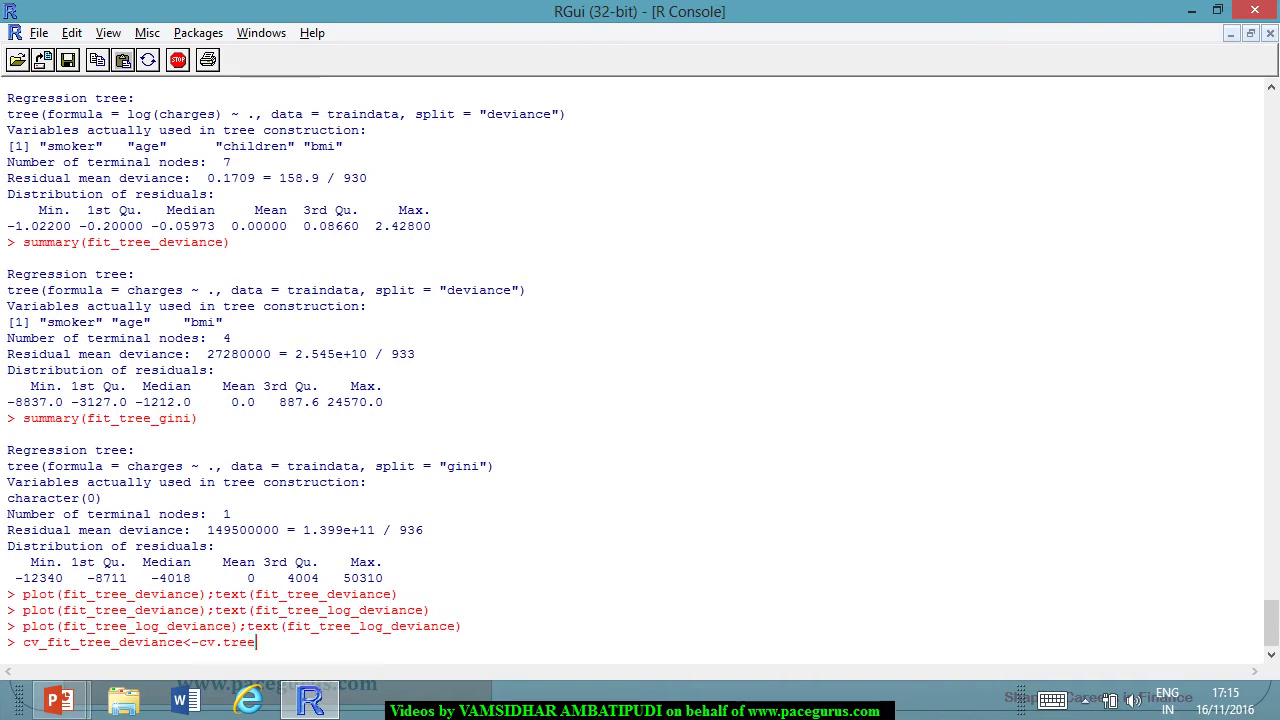
pyautogui.write('(fit_tree_deviance')
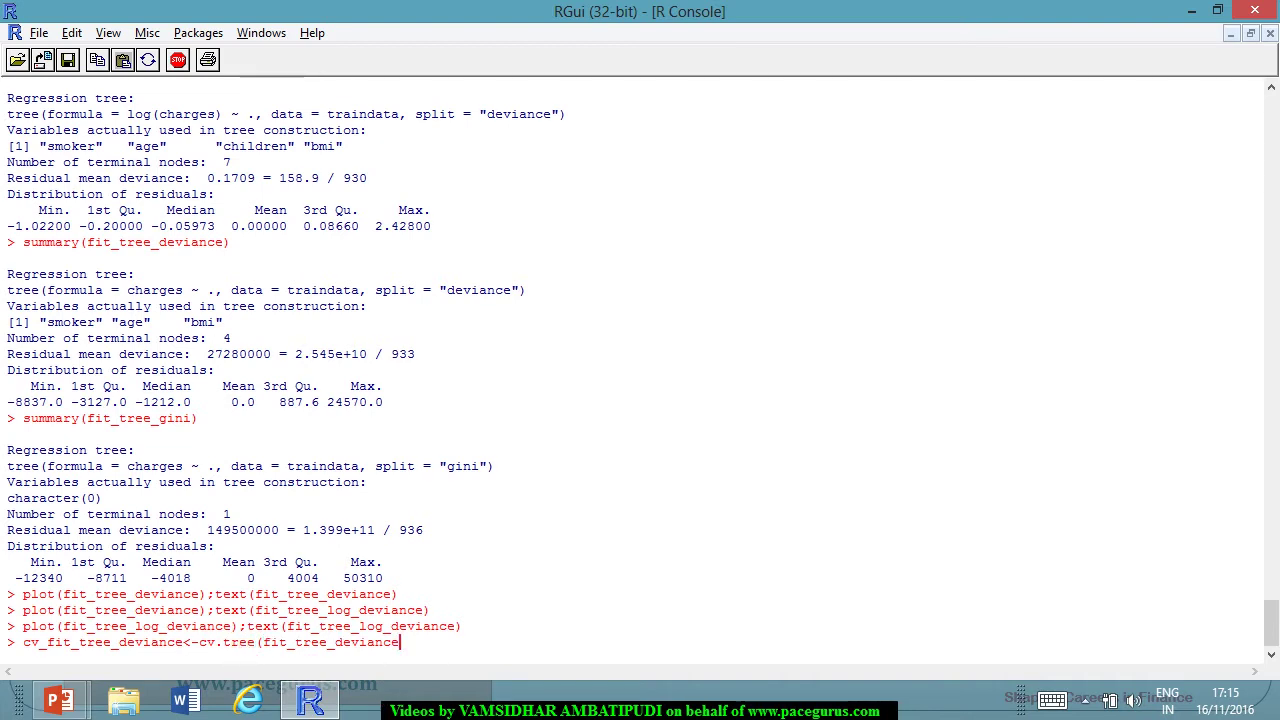
pyautogui.write(',K =')
pyautogui.write('401)')
pyautogui.press('Return')
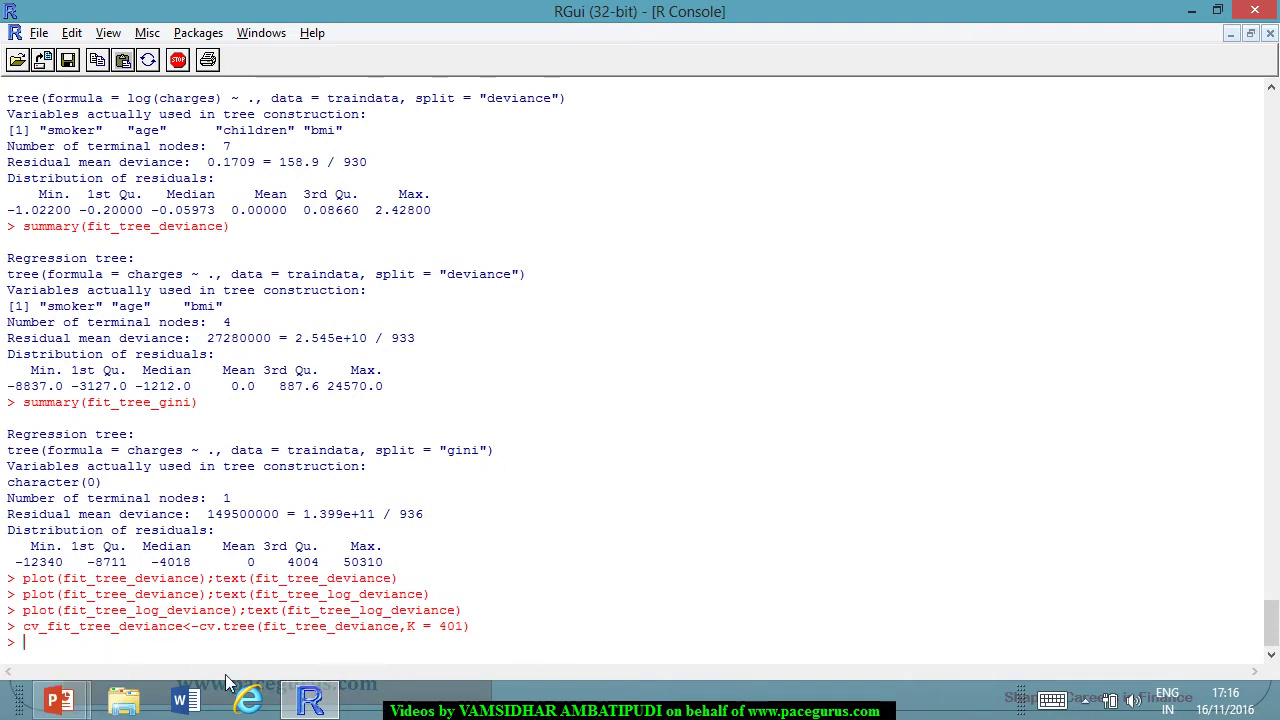
pyautogui.press('Up')
pyautogui.press('Left')
pyautogui.press('Left')
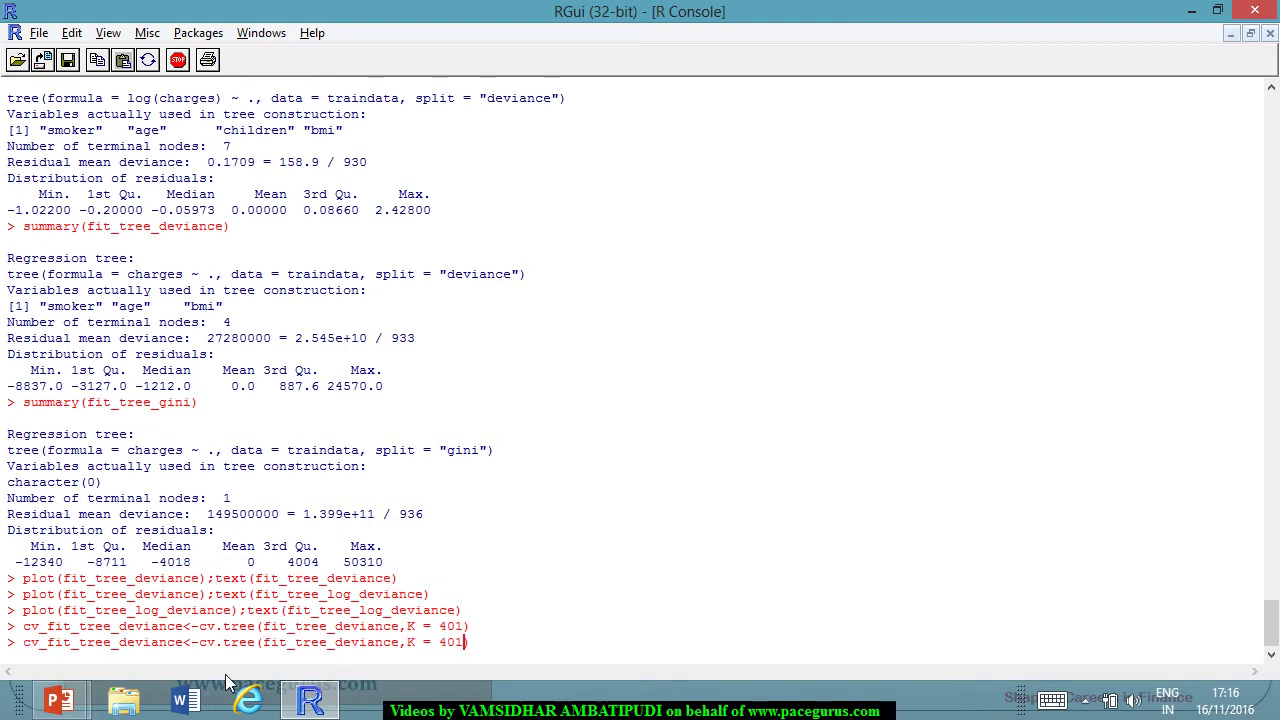
pyautogui.press('Left')
pyautogui.press('Left')
pyautogui.press('Left')
pyautogui.press('Left')
pyautogui.press('Left')
pyautogui.press('Left')
pyautogui.press('Left')
pyautogui.press('Left')
pyautogui.press('Left')
pyautogui.press('Left')
pyautogui.press('Left')
pyautogui.press('Left')
pyautogui.press('Left')
pyautogui.press('Left')
pyautogui.press('Left')
pyautogui.press('Left')
pyautogui.press('Left')
pyautogui.press('Left')
pyautogui.press('Left')
pyautogui.press('Left')
pyautogui.write('log_')
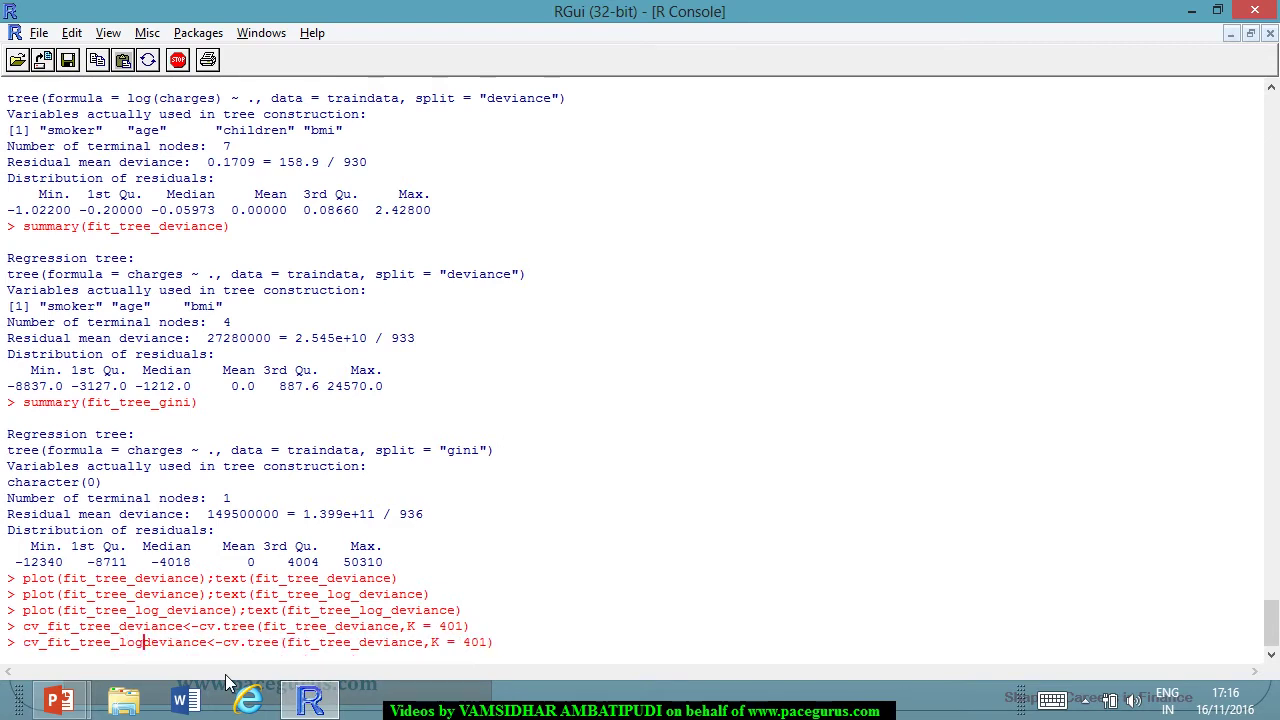
pyautogui.press('Right')
pyautogui.press('Right')
pyautogui.press('Right')
pyautogui.press('Right')
pyautogui.press('Right')
pyautogui.press('Right')
pyautogui.press('Right')
pyautogui.press('Right')
pyautogui.press('Right')
pyautogui.press('Right')
pyautogui.press('Right')
pyautogui.press('Right')
pyautogui.press('Right')
pyautogui.press('Right')
pyautogui.press('Right')
pyautogui.press('Right')
pyautogui.press('Right')
pyautogui.press('Right')
pyautogui.press('Right')
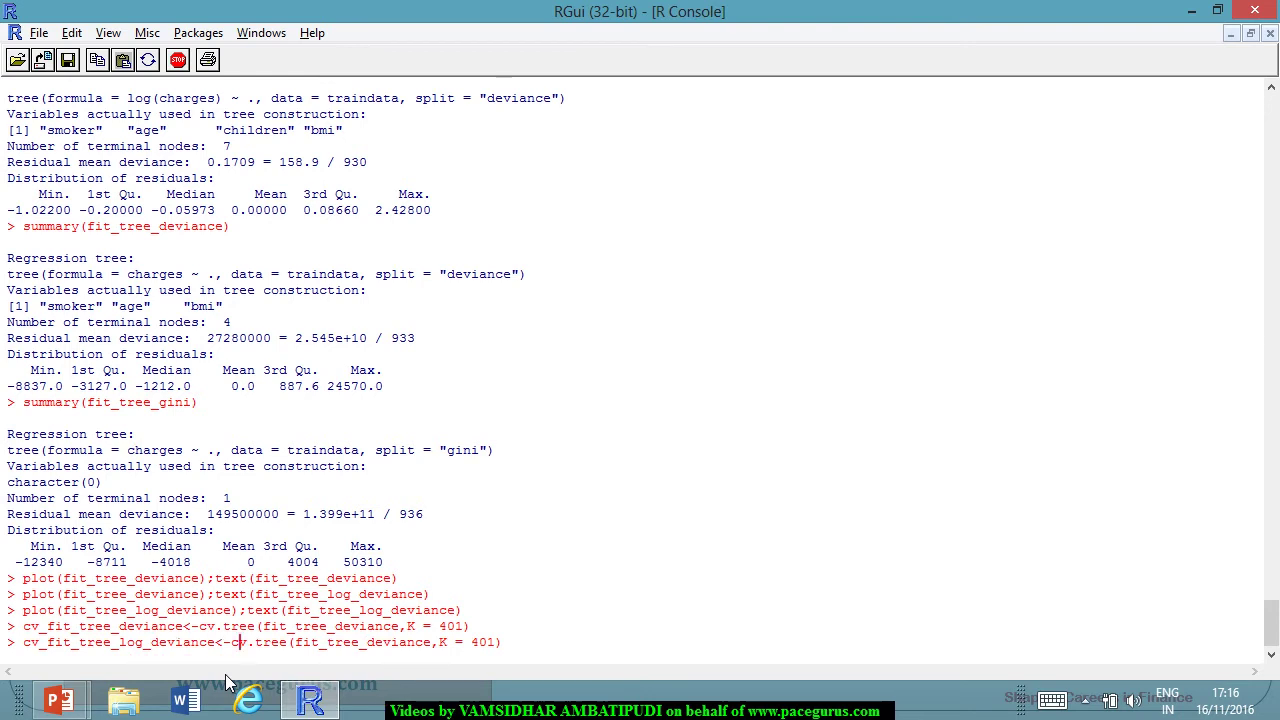
pyautogui.press('Right')
pyautogui.press('Right')
pyautogui.press('Right')
pyautogui.press('Escape')
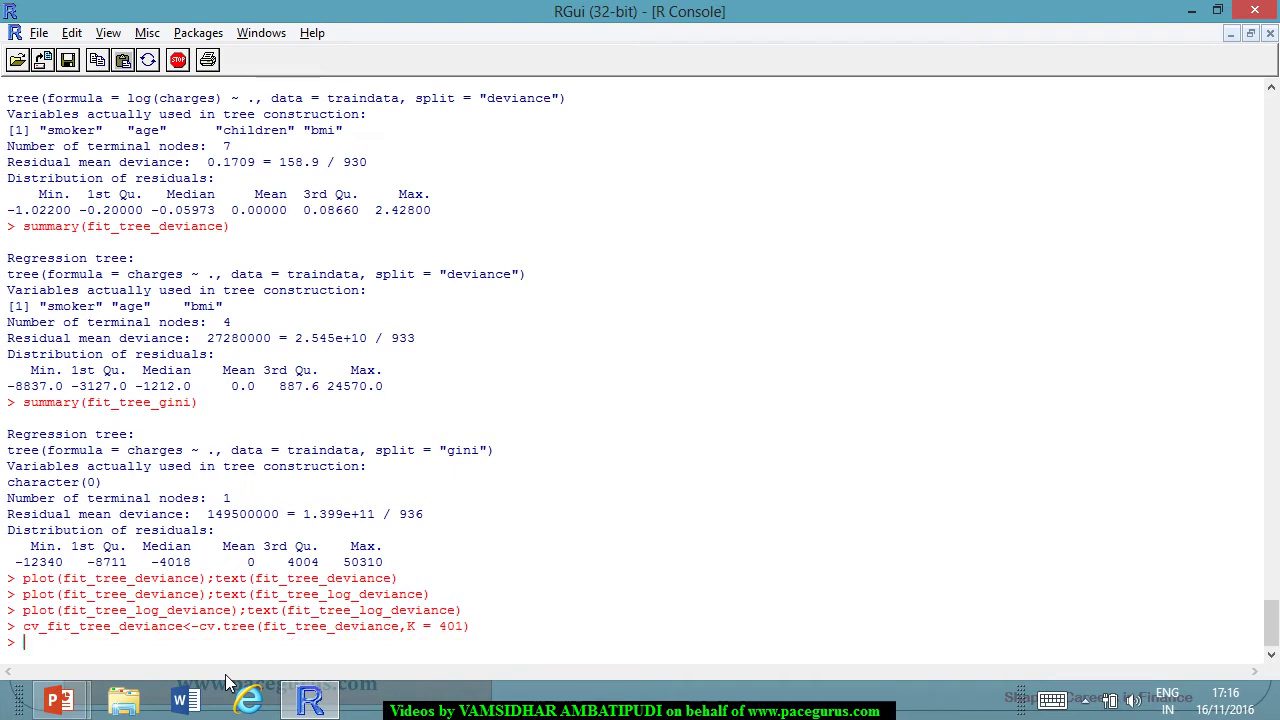
# Cross-validate fit_tree_log_deviance using cv.tree with K = 401 and store the result as cv_fit_tree_log_deviance.
pyautogui.press('Up')
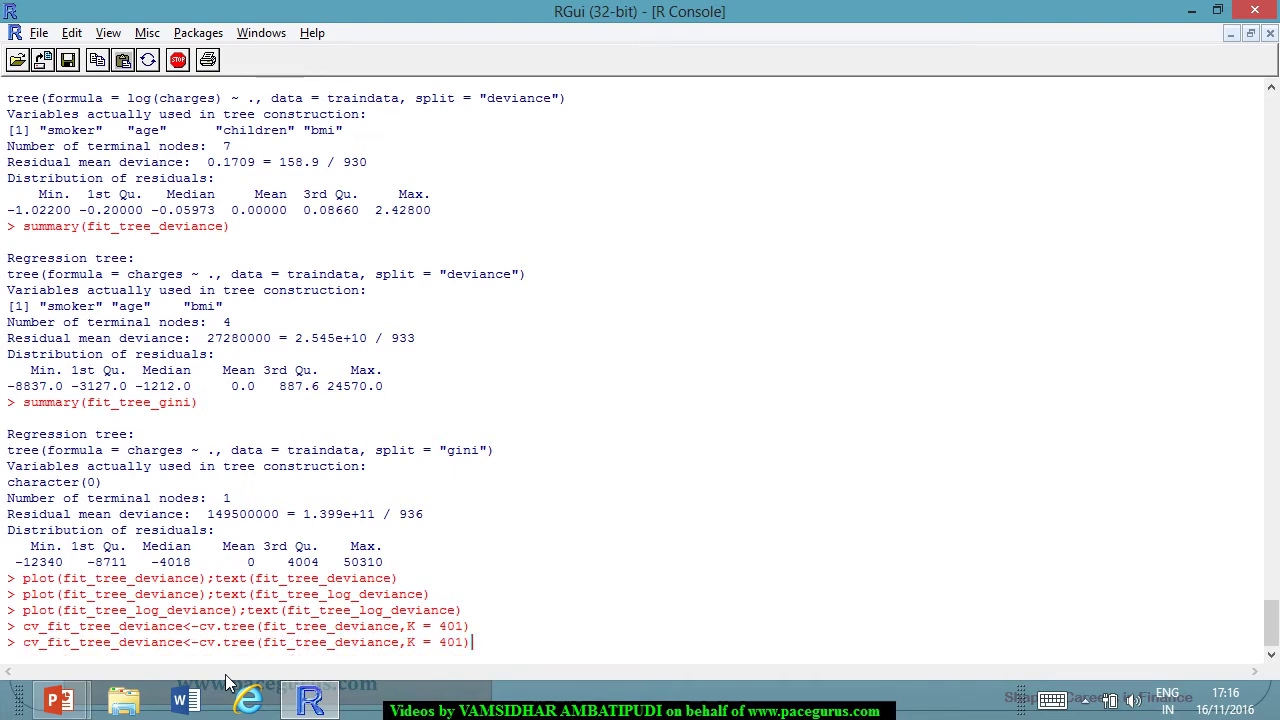
pyautogui.press('Left')
pyautogui.press('Left')
pyautogui.press('Left')
pyautogui.press('Left')
pyautogui.press('Left')
pyautogui.press('Left')
pyautogui.press('Left')
pyautogui.press('Left')
pyautogui.press('Left')
pyautogui.press('Left')
pyautogui.press('Left')
pyautogui.press('Left')
pyautogui.press('Left')
pyautogui.press('Left')
pyautogui.press('Left')
pyautogui.press('Left')
pyautogui.press('Left')
pyautogui.press('Left')
pyautogui.press('Left')
pyautogui.press('Left')
pyautogui.press('Left')
pyautogui.press('Left')
pyautogui.press('Left')
pyautogui.press('Left')
pyautogui.press('Left')
pyautogui.press('Left')
pyautogui.press('Left')
pyautogui.press('Left')
pyautogui.press('Left')
pyautogui.press('Left')
pyautogui.press('Left')
pyautogui.press('Left')
pyautogui.press('Left')
pyautogui.press('Left')
pyautogui.press('Left')
pyautogui.press('Left')
pyautogui.press('Left')
pyautogui.press('Left')
pyautogui.press('Left')
pyautogui.write('log_')
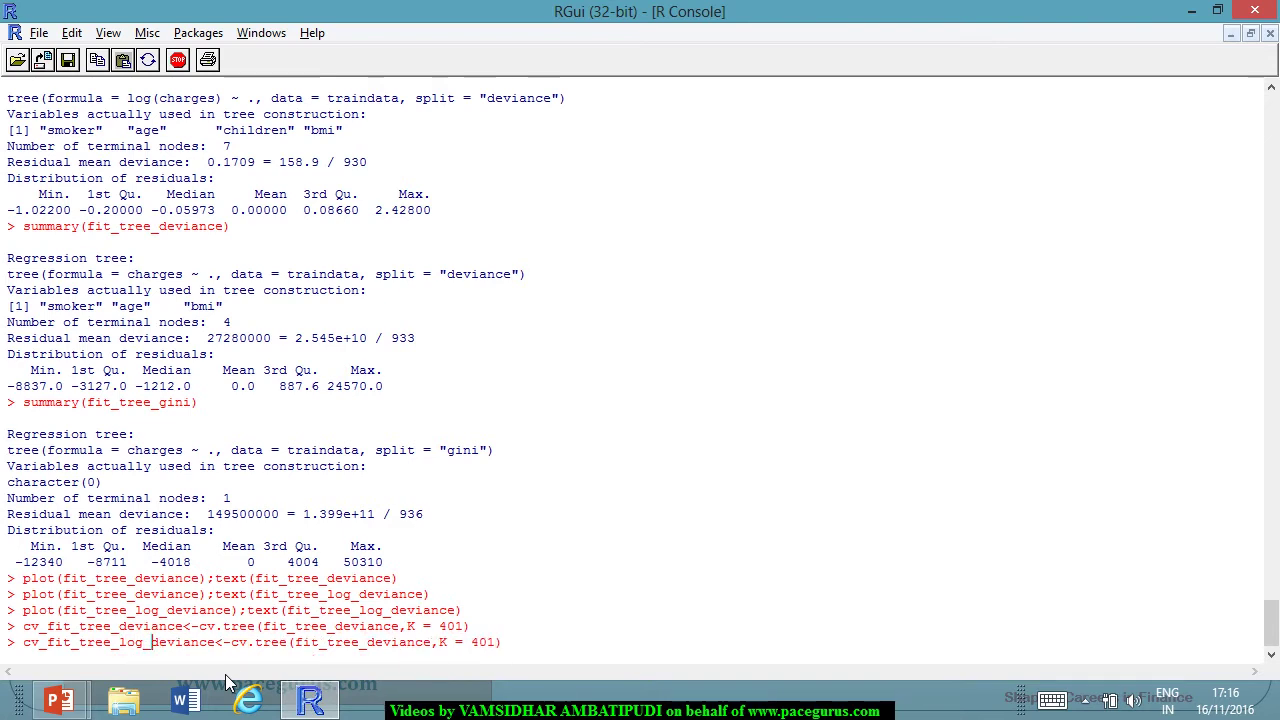
pyautogui.press('Right')
pyautogui.press('Right')
pyautogui.press('Right')
pyautogui.press('Right')
pyautogui.press('Right')
pyautogui.press('Right')
pyautogui.press('Right')
pyautogui.press('Right')
pyautogui.press('Right')
pyautogui.press('Right')
pyautogui.press('Right')
pyautogui.press('Right')
pyautogui.press('Right')
pyautogui.press('Right')
pyautogui.press('Right')
pyautogui.press('Right')
pyautogui.press('Right')
pyautogui.press('Right')
pyautogui.press('Right')
pyautogui.press('Right')
pyautogui.write('log')
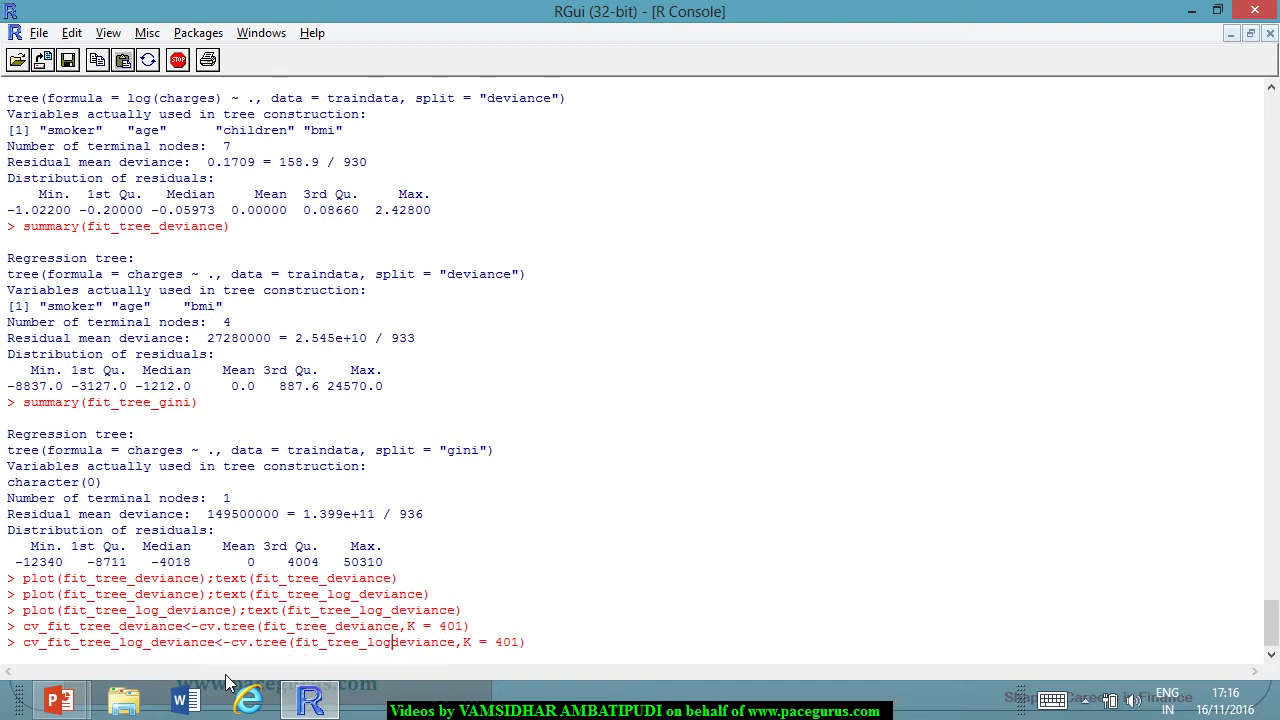
pyautogui.write('_')
pyautogui.press('Return')
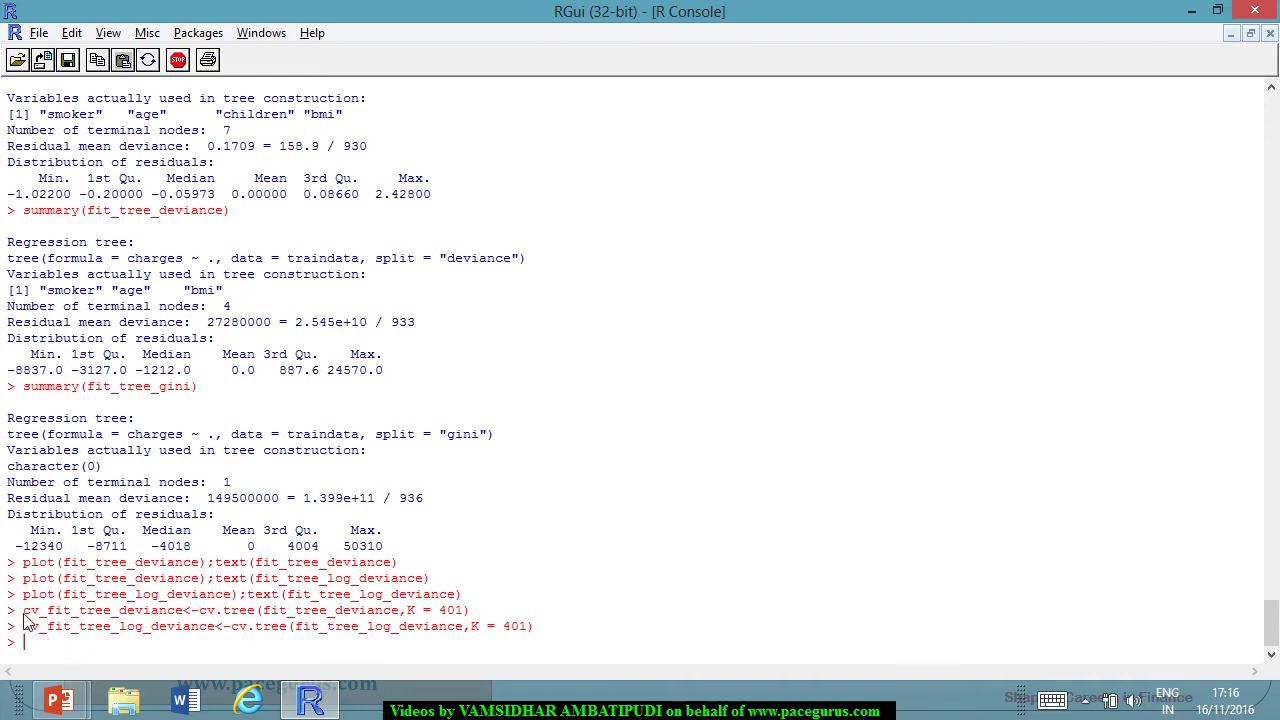
# Print the cross-validation results stored in cv_fit_tree_deviance and cv_fit_tree_log_deviance.
pyautogui.moveTo(24, 612); pyautogui.dragTo(183, 612)
pyautogui.write('cv_fit_tree_deviance')
pyautogui.press('Return')
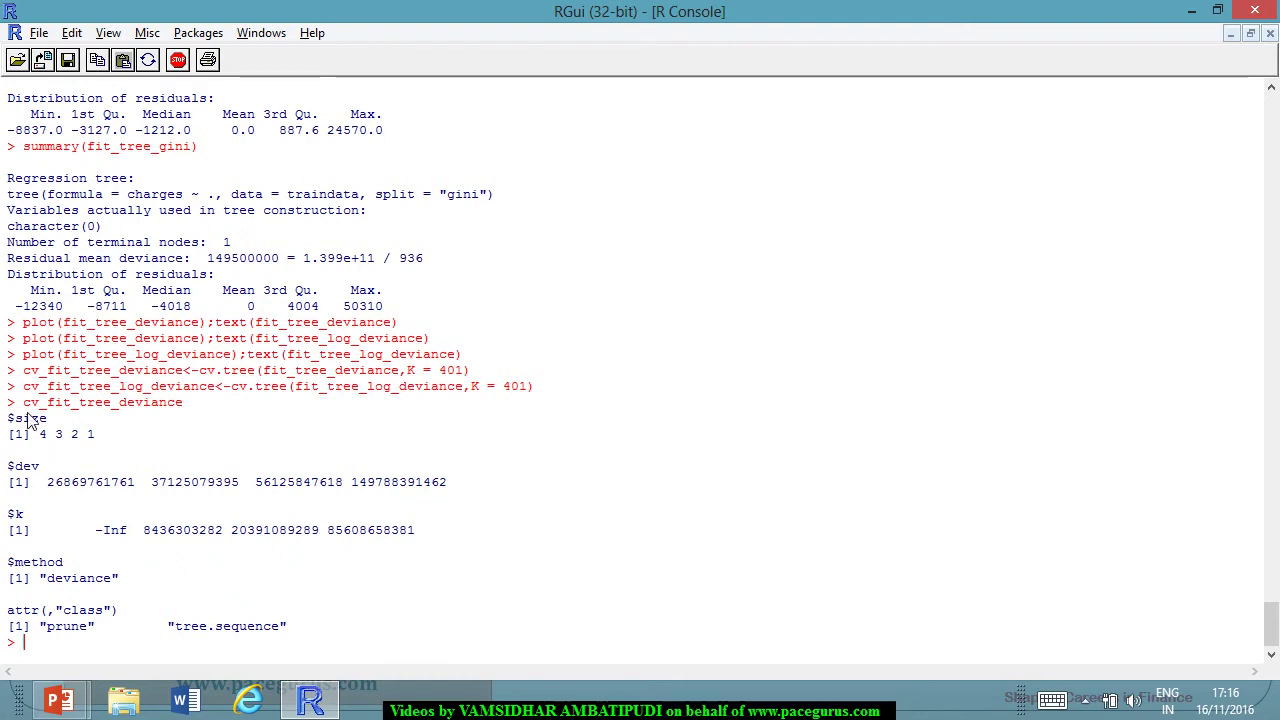
pyautogui.moveTo(23, 387); pyautogui.dragTo(216, 389)
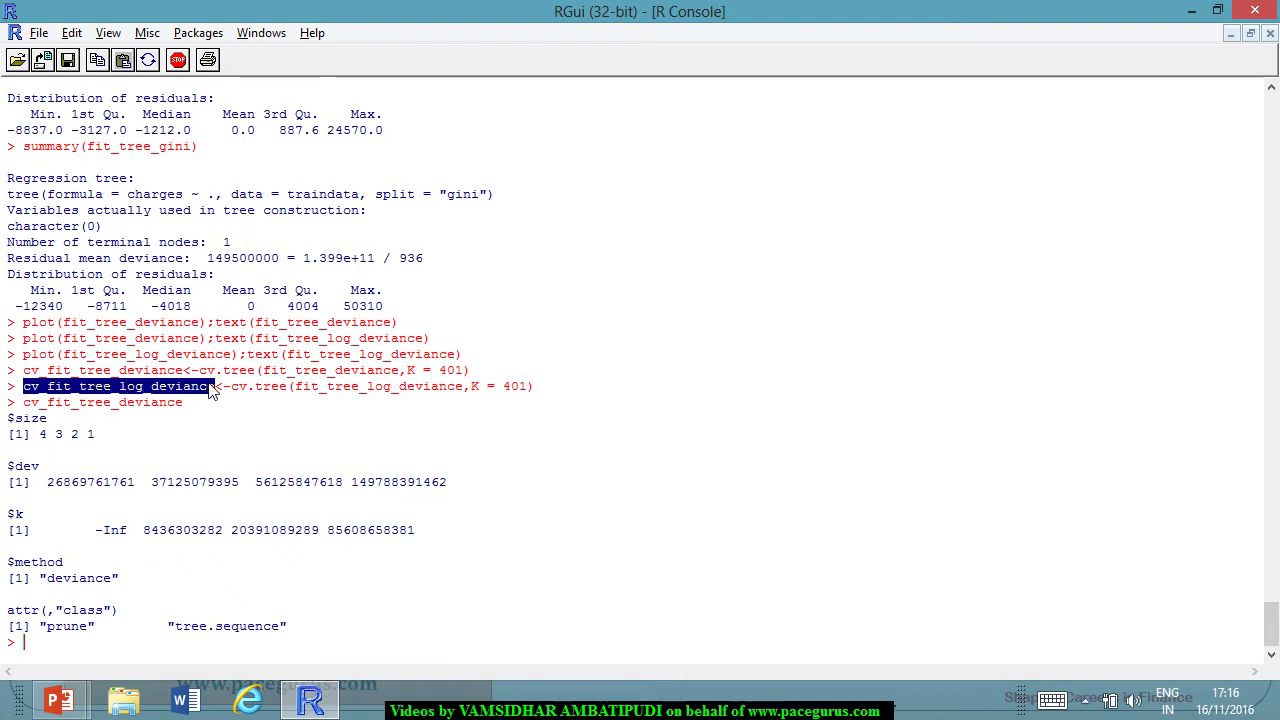
pyautogui.hotkey('ctrl', 'c')
pyautogui.hotkey('ctrl', 'v')
pyautogui.press('Return')
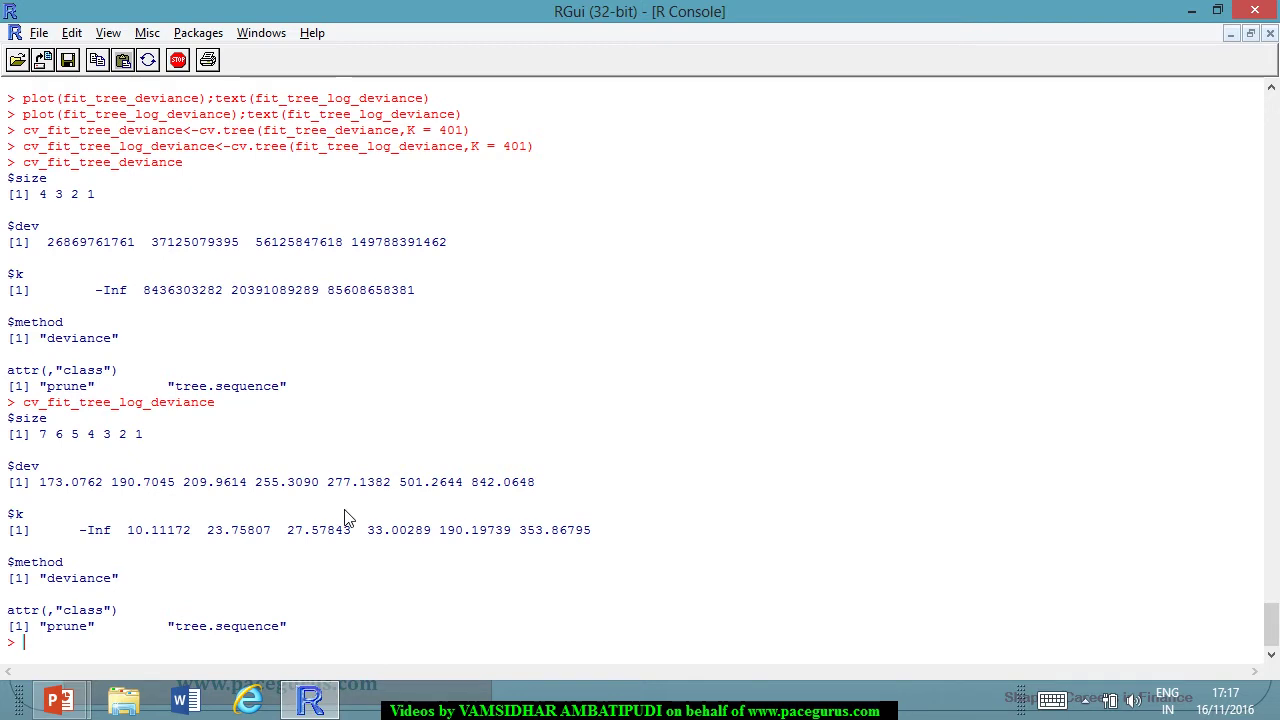
# Plot cv_fit_tree_deviance and restore the plot window beside the console.
pyautogui.write('plot(')
pyautogui.moveTo(24, 163); pyautogui.dragTo(184, 170)
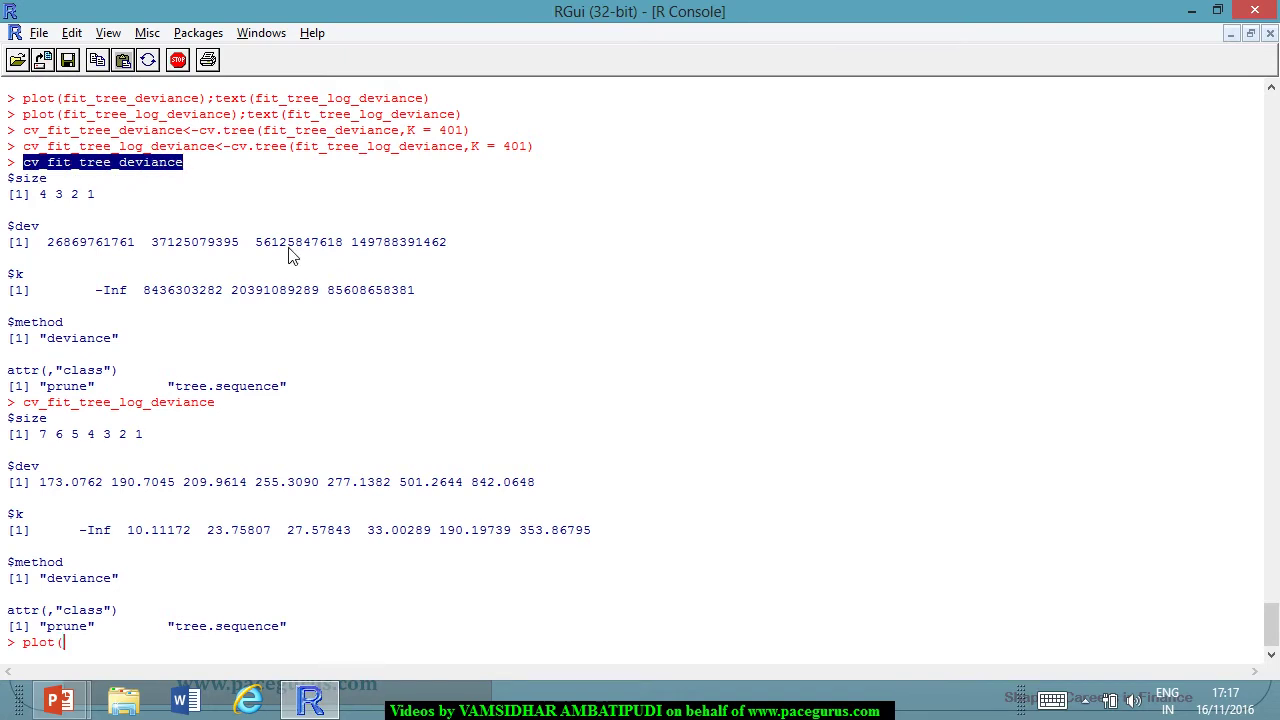
pyautogui.hotkey('ctrl', 'c')
pyautogui.hotkey('ctrl', 'v')
pyautogui.write(')')
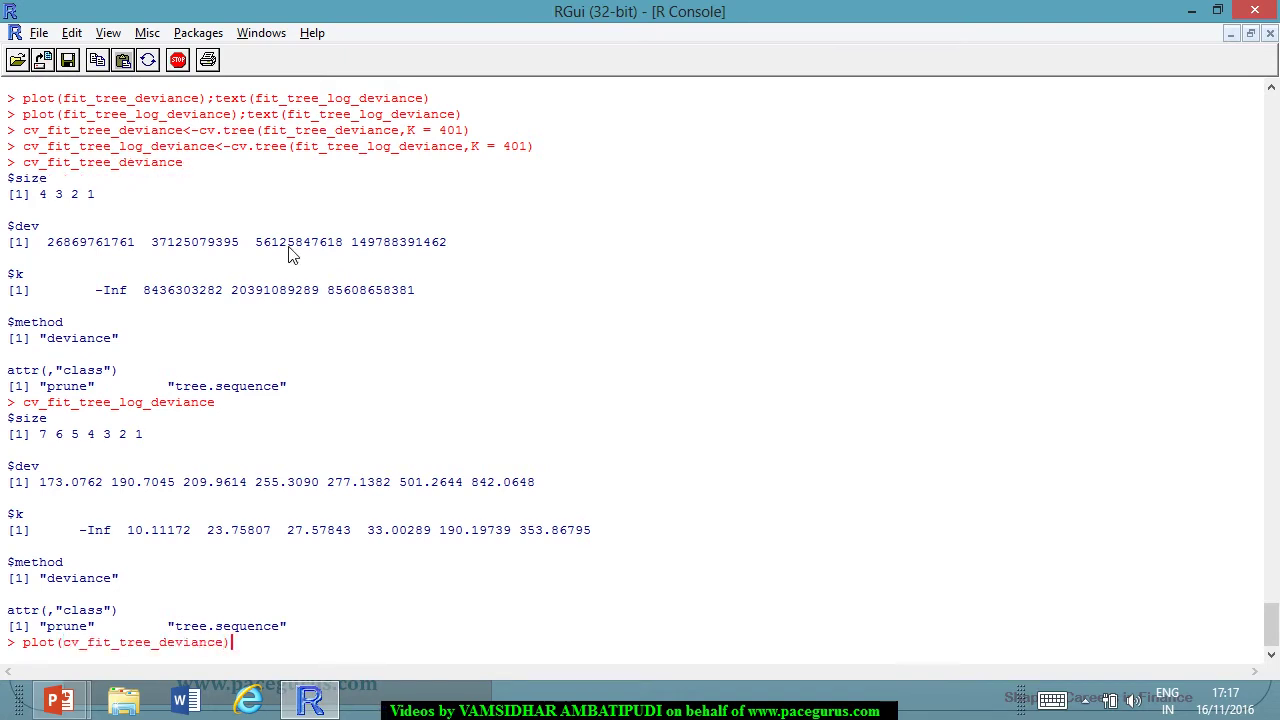
pyautogui.press('Return')
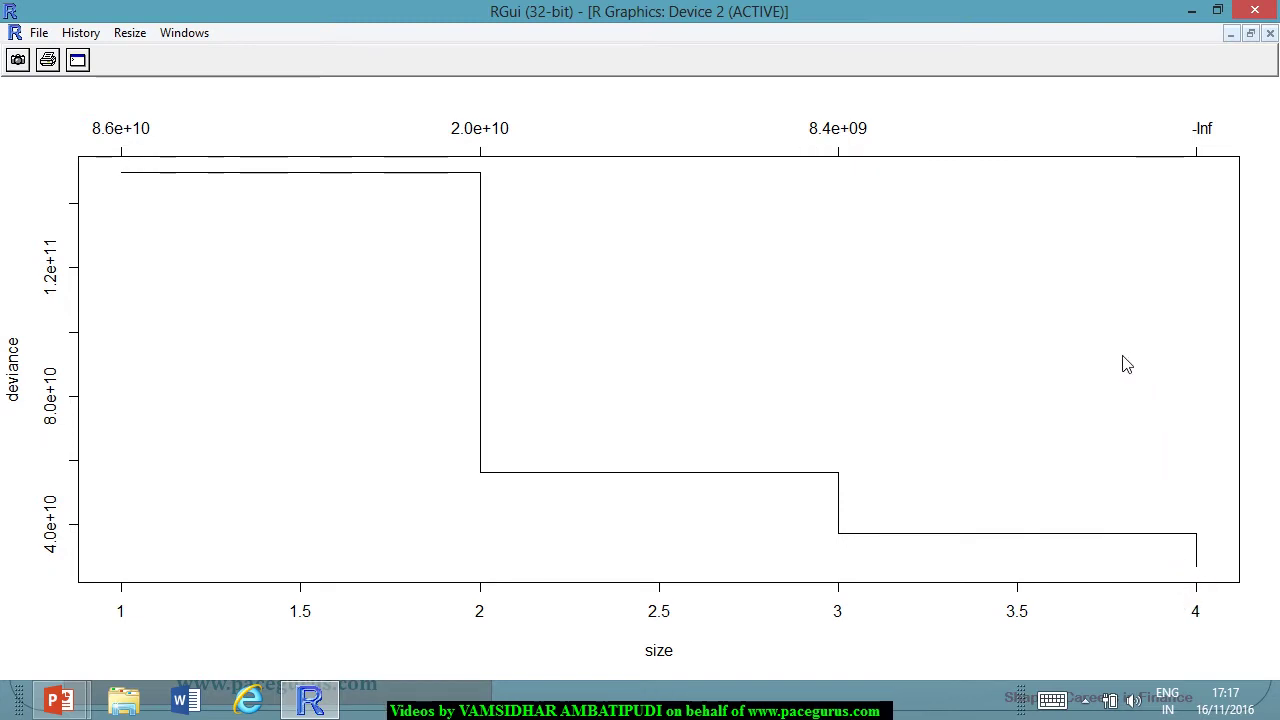
pyautogui.click(1250, 33)
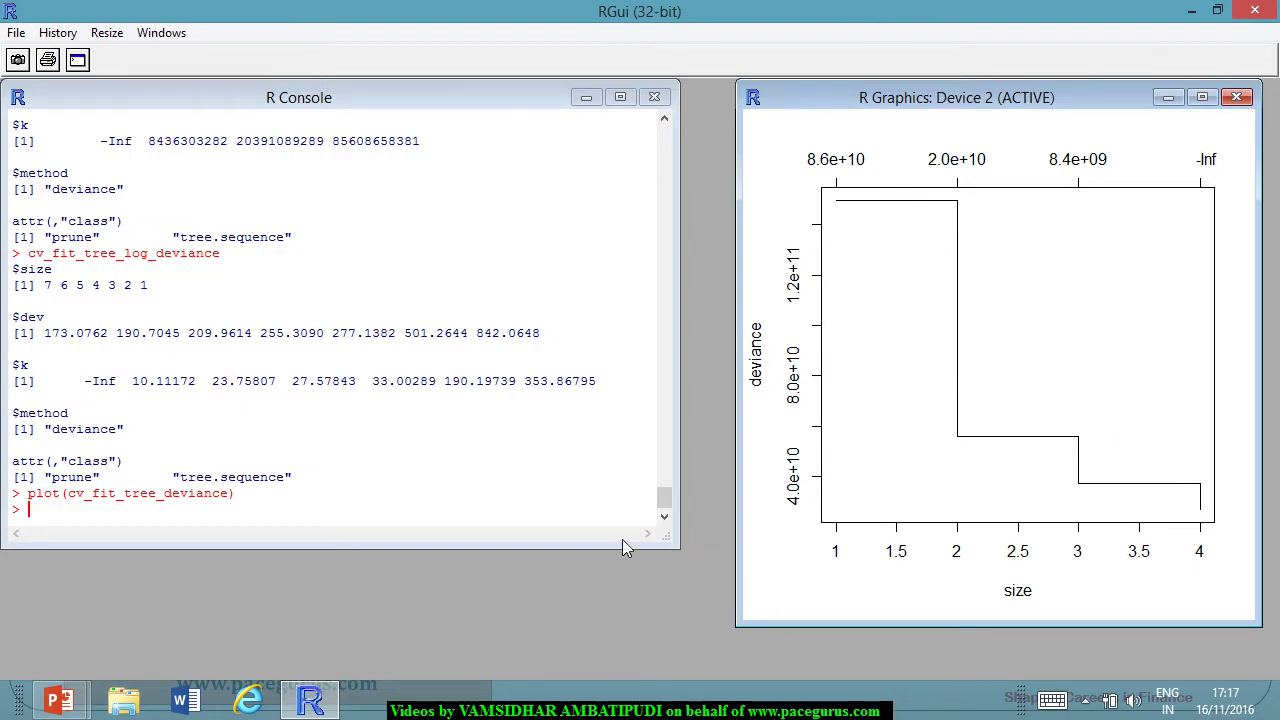
# Plot cv_fit_tree_log_deviance from the R console.
pyautogui.click(318, 525)
pyautogui.press('Up')
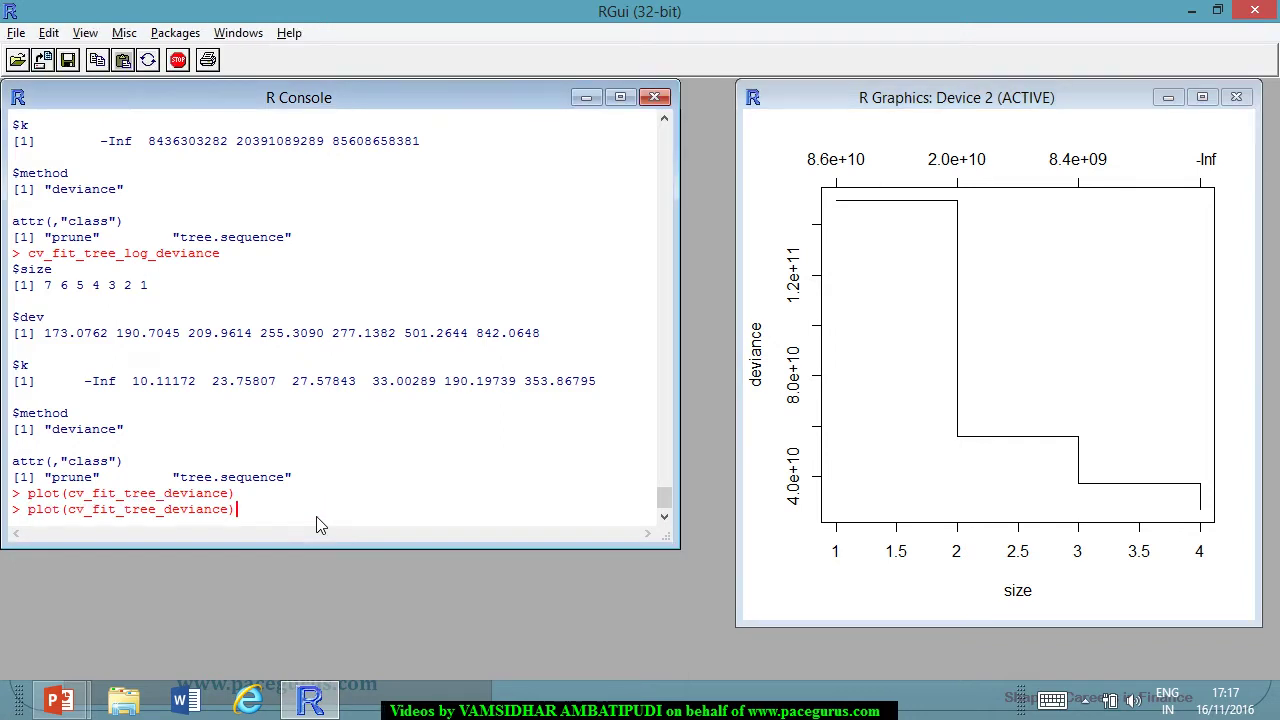
pyautogui.press('Left')
pyautogui.press('Left')
pyautogui.press('Left')
pyautogui.press('Left')
pyautogui.write('log_')
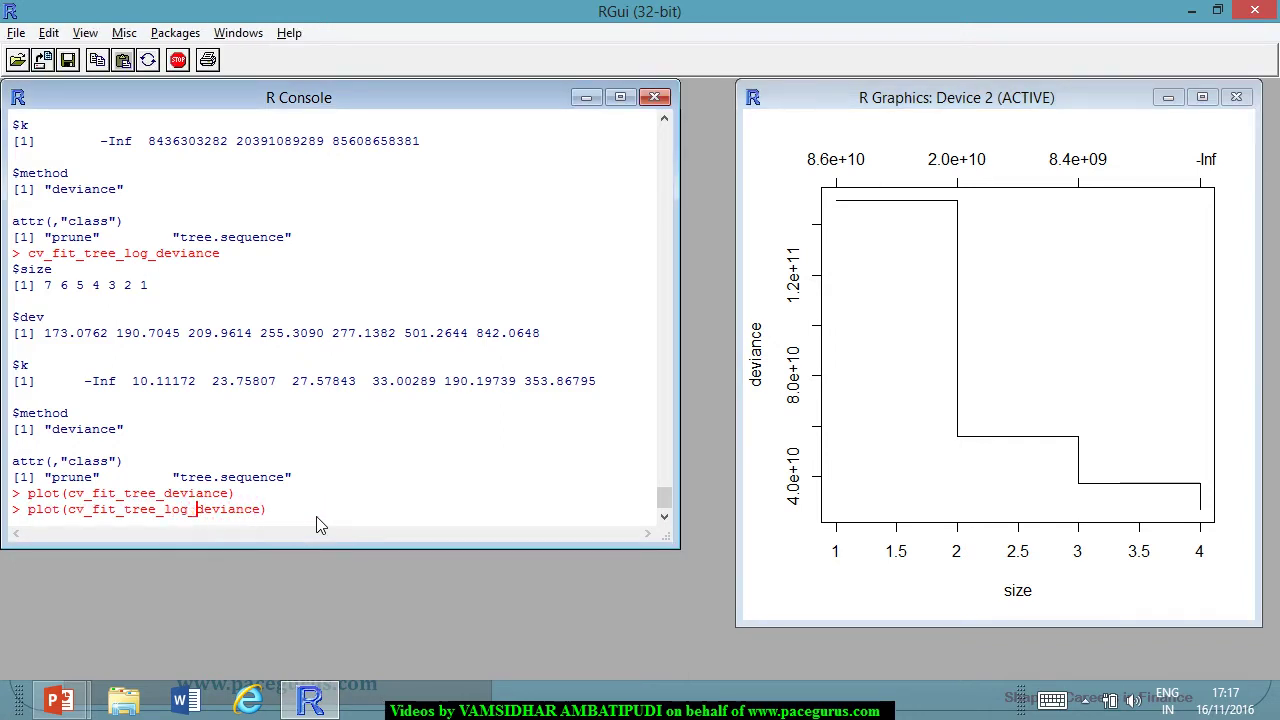
pyautogui.press('Return')
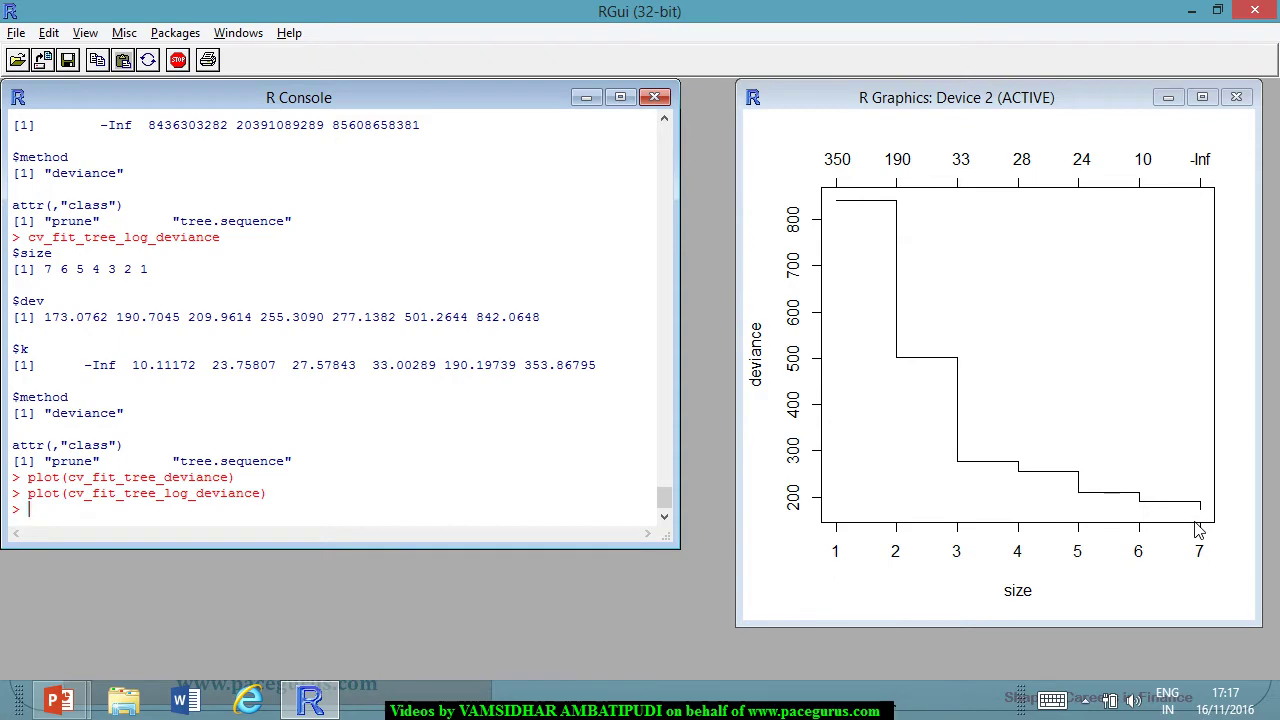
# Switch to the PowerPoint slide show, tick the cross-validation step, and mark "plotted line", "minimum", "branches" and "pruning the tree" with the pen.
pyautogui.hotkey('alt', 'Tab')
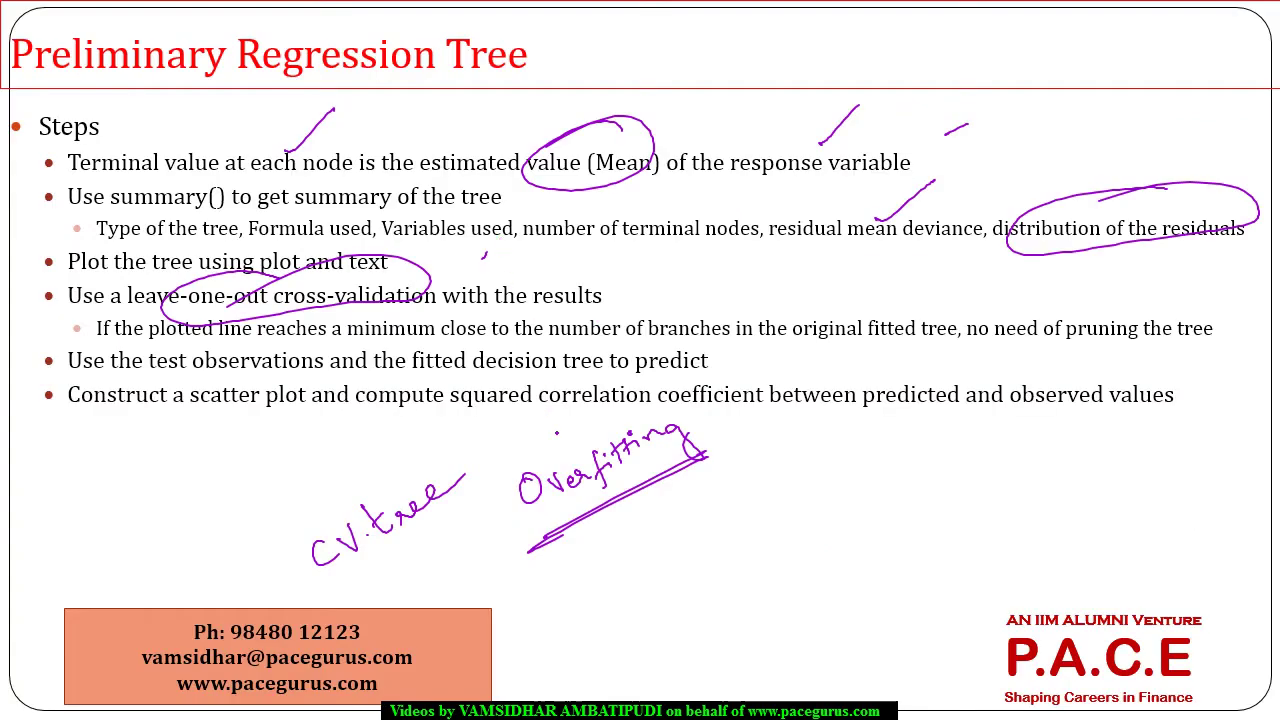
pyautogui.moveTo(601, 289); pyautogui.dragTo(686, 241)
pyautogui.moveTo(172, 348); pyautogui.dragTo(264, 336)
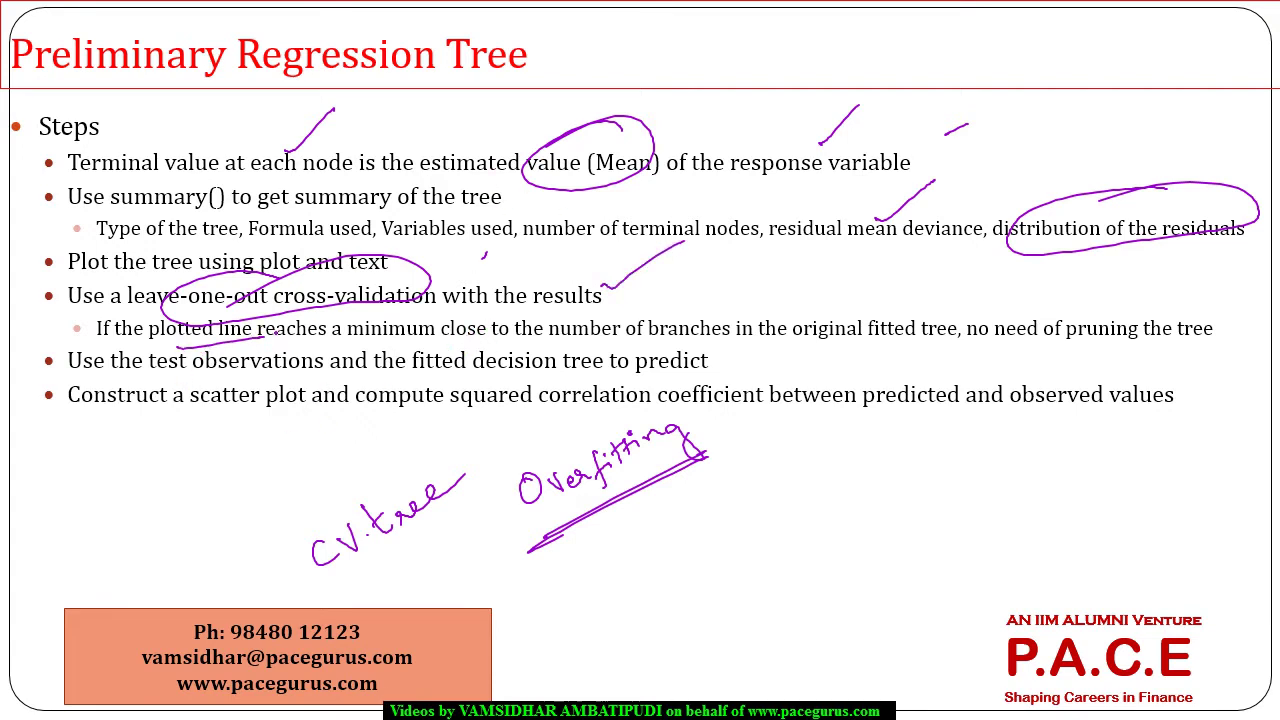
pyautogui.moveTo(436, 309)
pyautogui.mouseDown()
pyautogui.moveTo(346, 345)
pyautogui.moveTo(448, 332)
pyautogui.mouseUp()
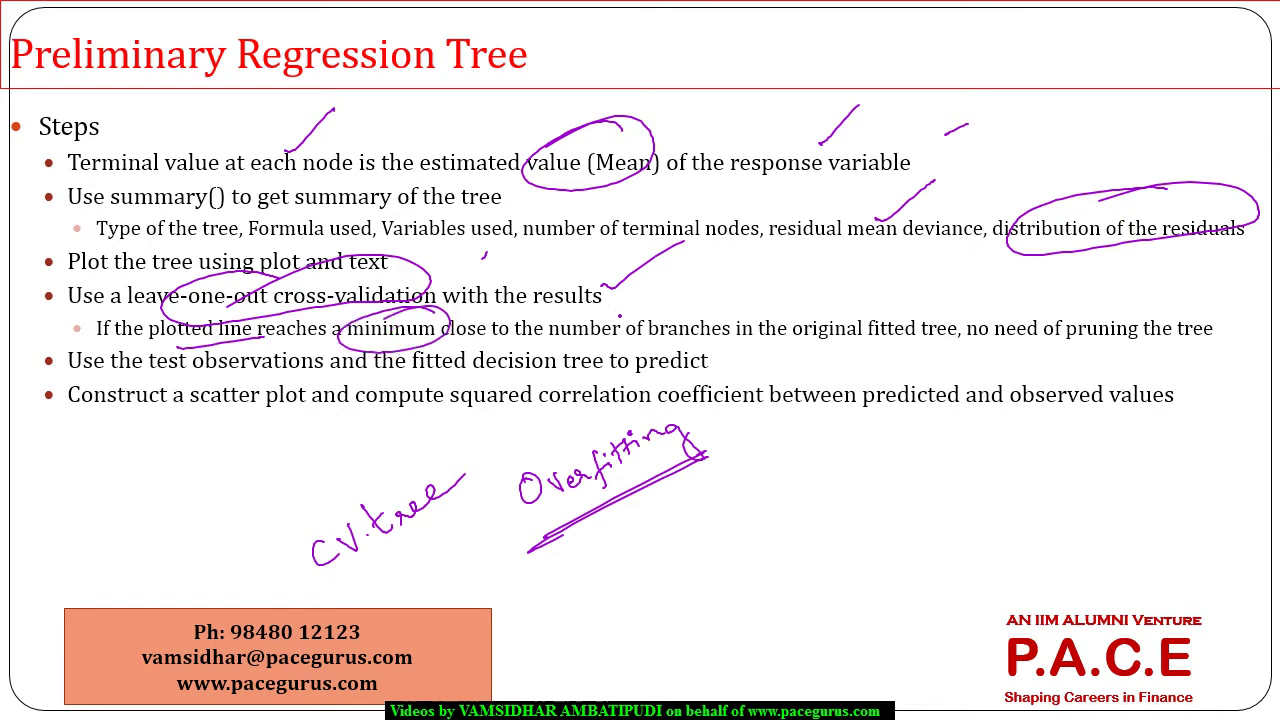
pyautogui.moveTo(730, 298)
pyautogui.mouseDown()
pyautogui.moveTo(642, 322)
pyautogui.moveTo(770, 290)
pyautogui.mouseUp()
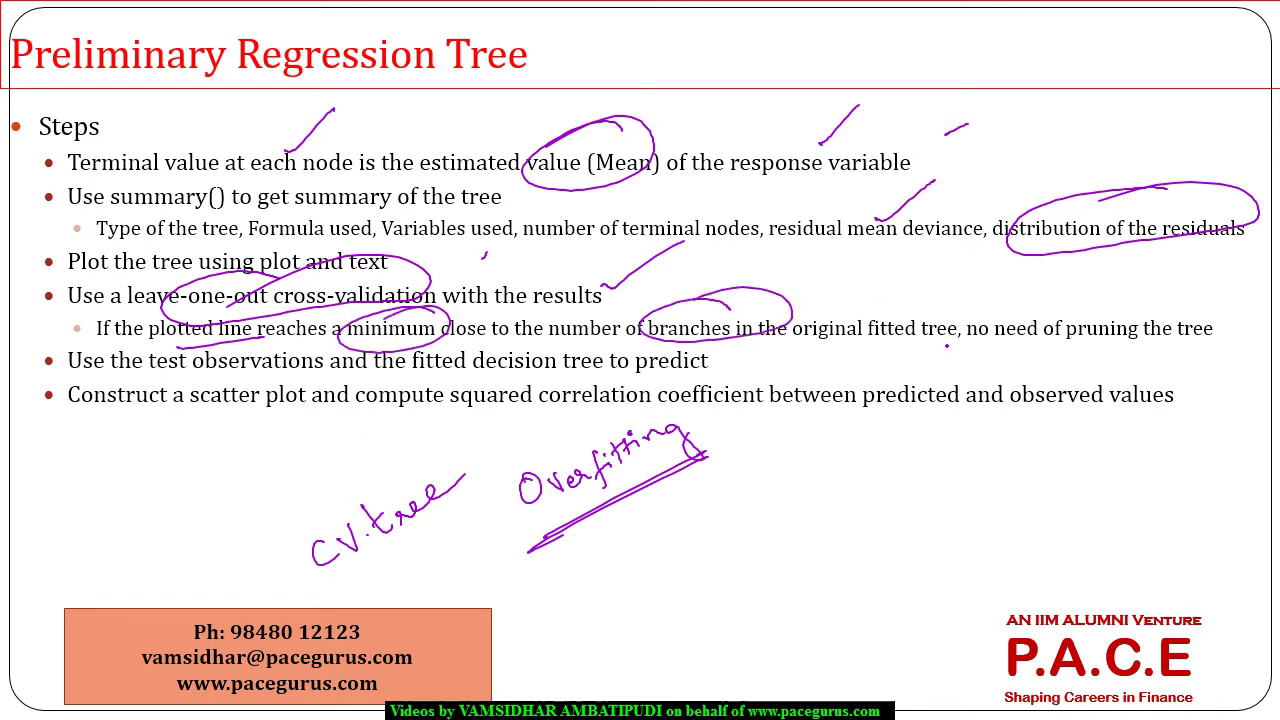
pyautogui.moveTo(1075, 345); pyautogui.dragTo(1232, 336)
pyautogui.moveTo(1182, 298); pyautogui.dragTo(1010, 320)
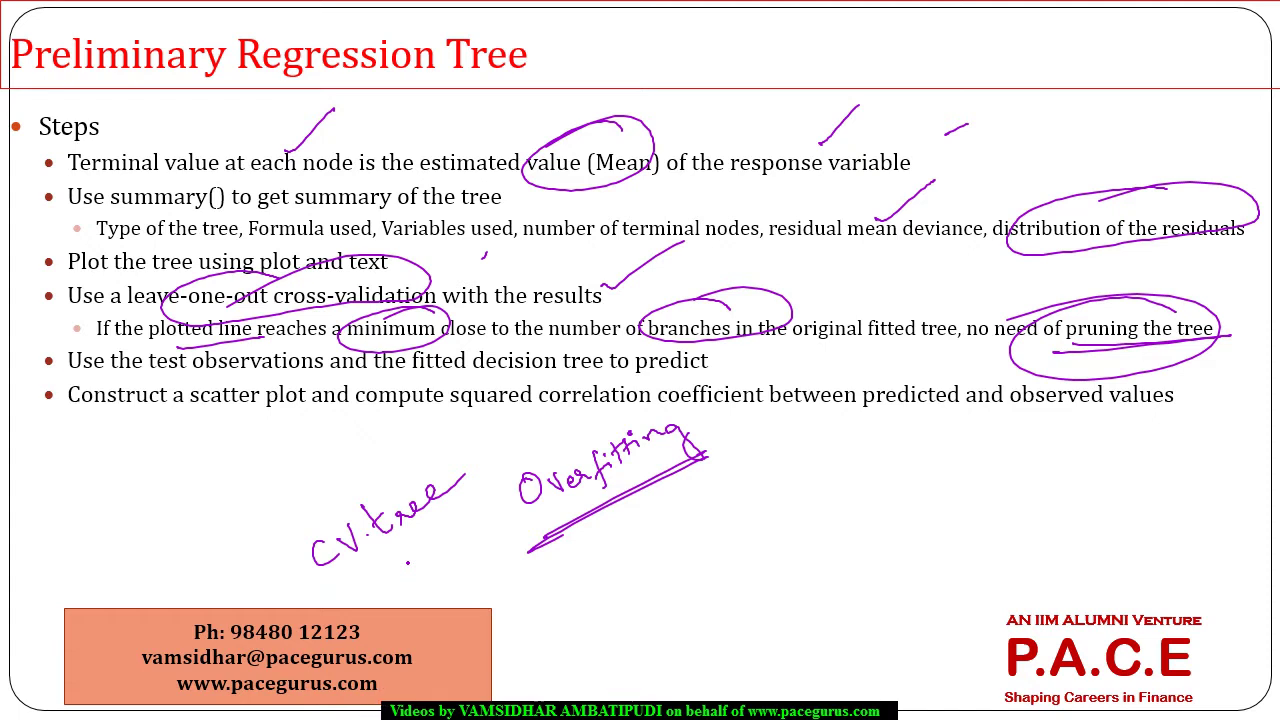
# Switch to the R console and store predictions from fit_tree_deviance on newdata = testdata in pred_fit_tree_deviance.
pyautogui.hotkey('alt', 'Tab')
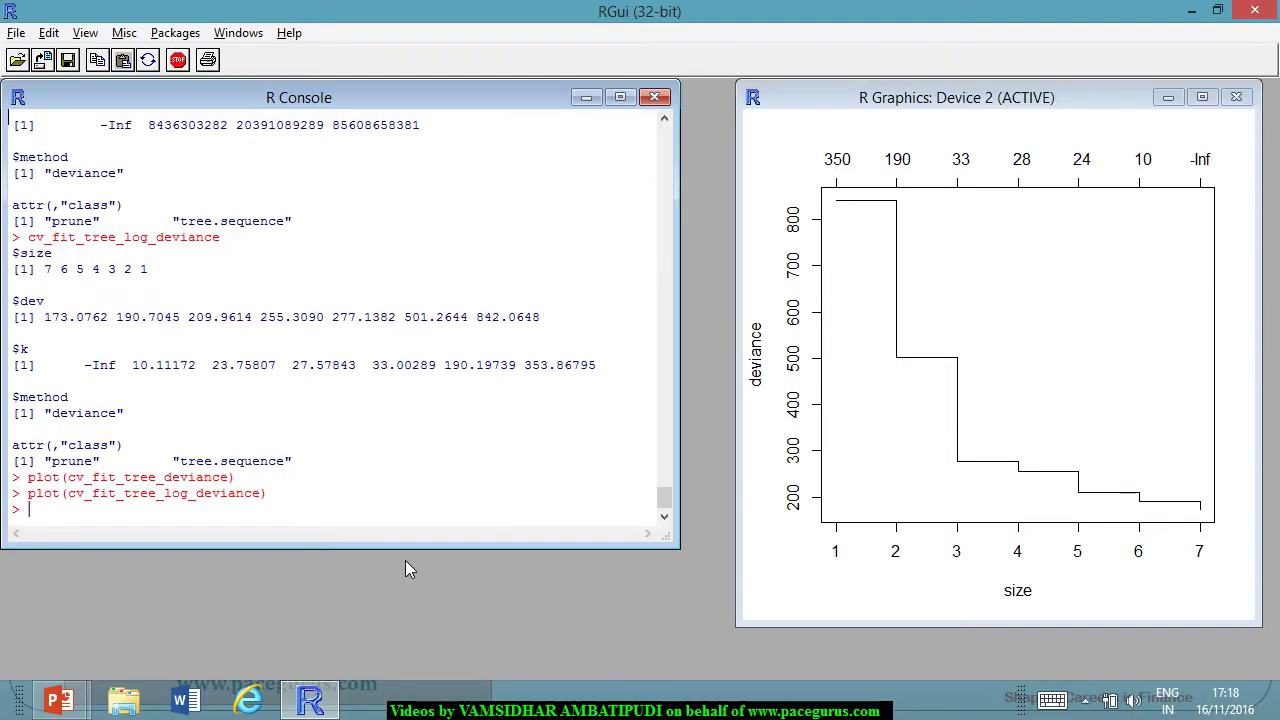
pyautogui.write('pred_')
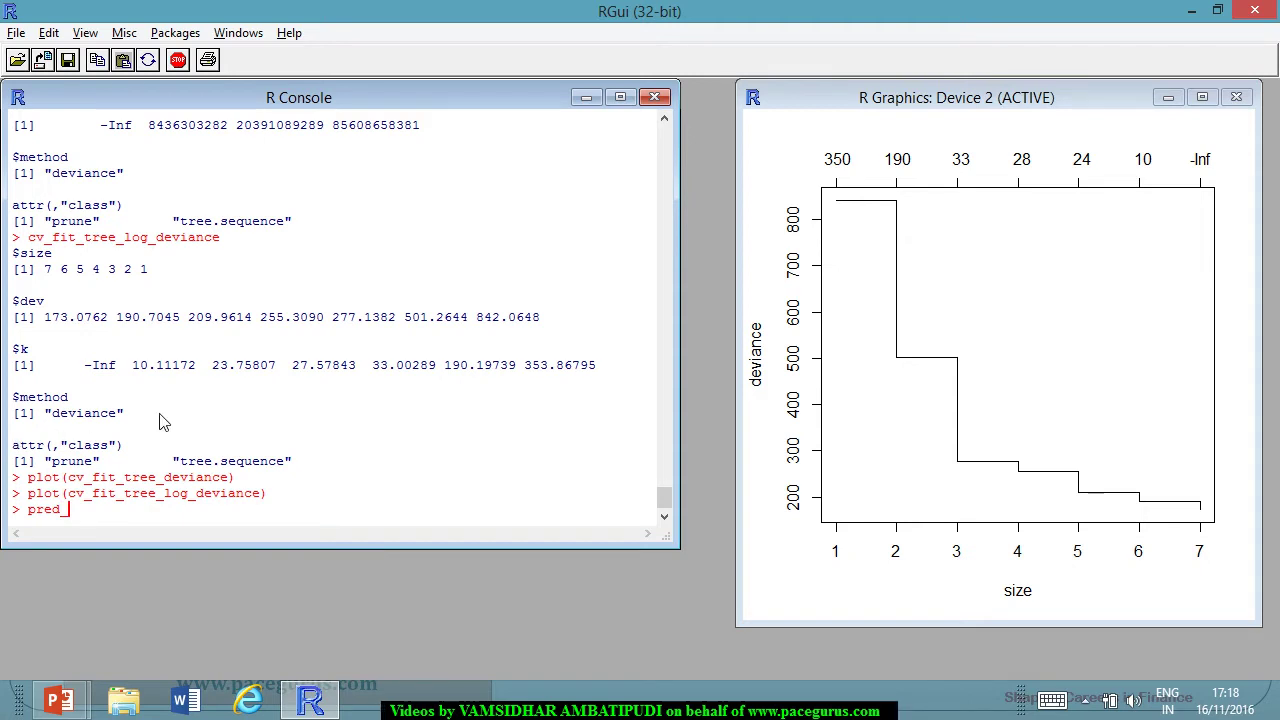
pyautogui.moveTo(92, 478); pyautogui.dragTo(228, 482)
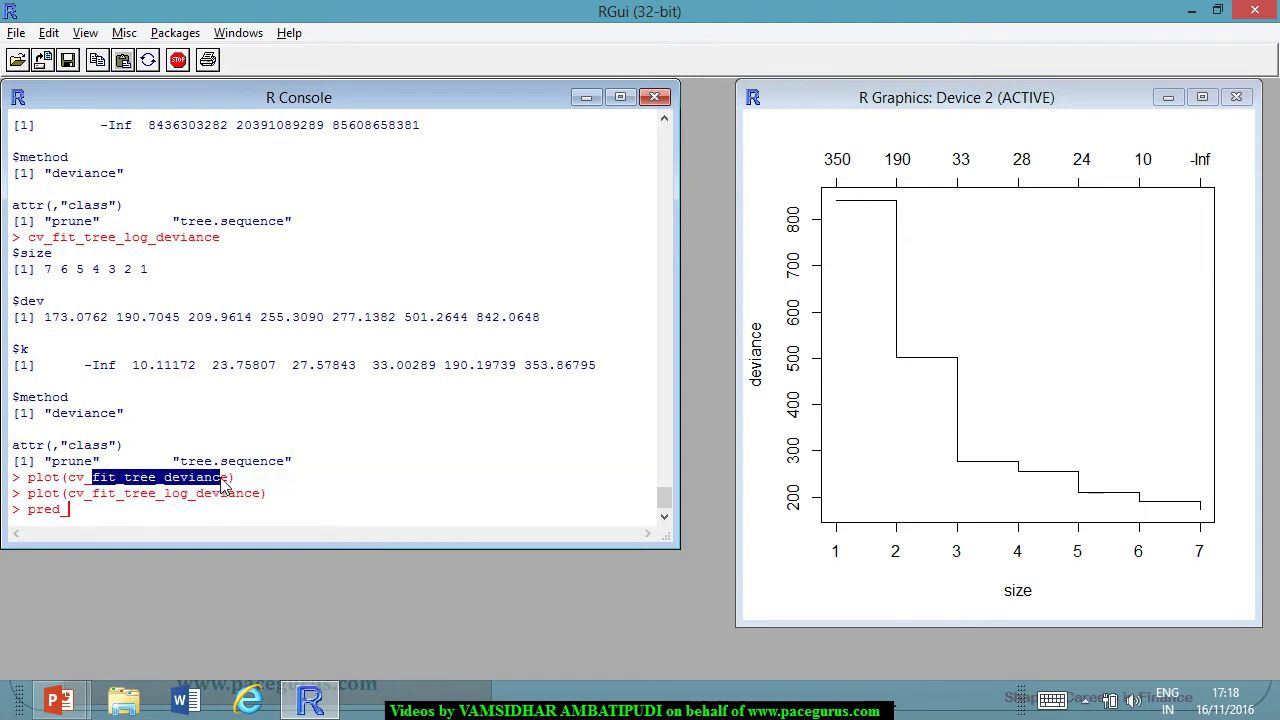
pyautogui.hotkey('ctrl', 'c')
pyautogui.hotkey('ctrl', 'v')
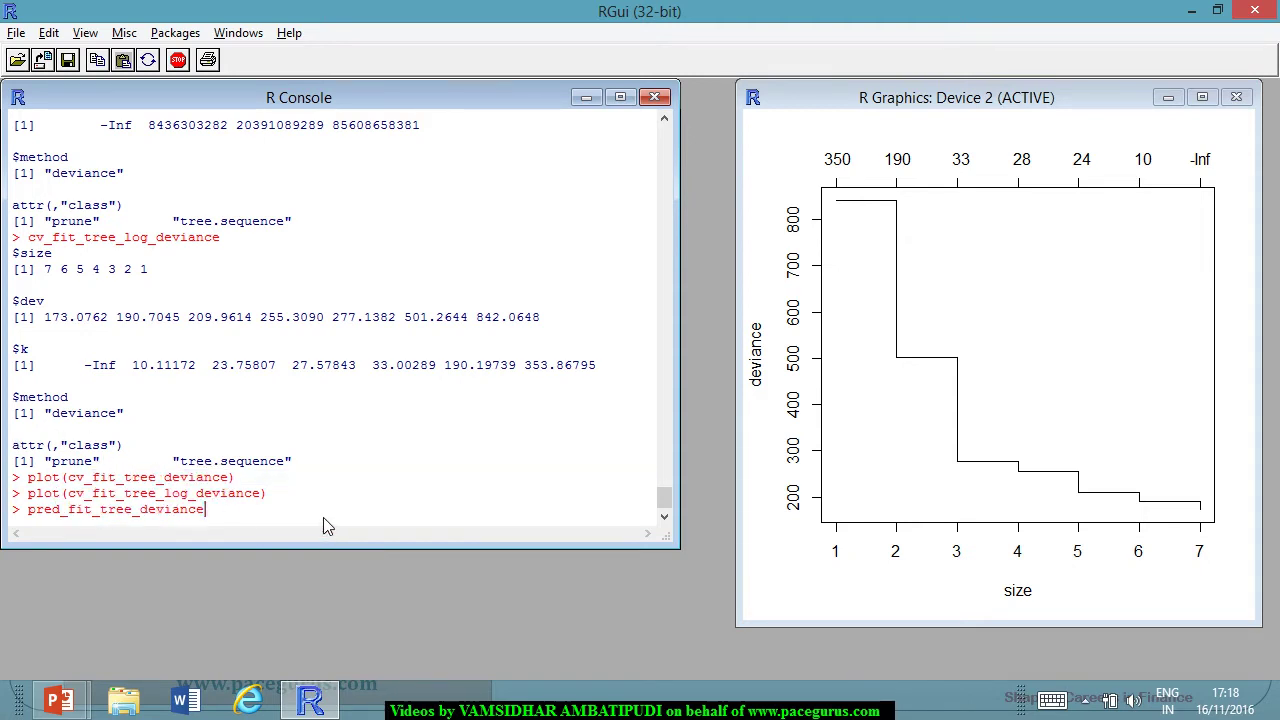
pyautogui.write('<-predic')
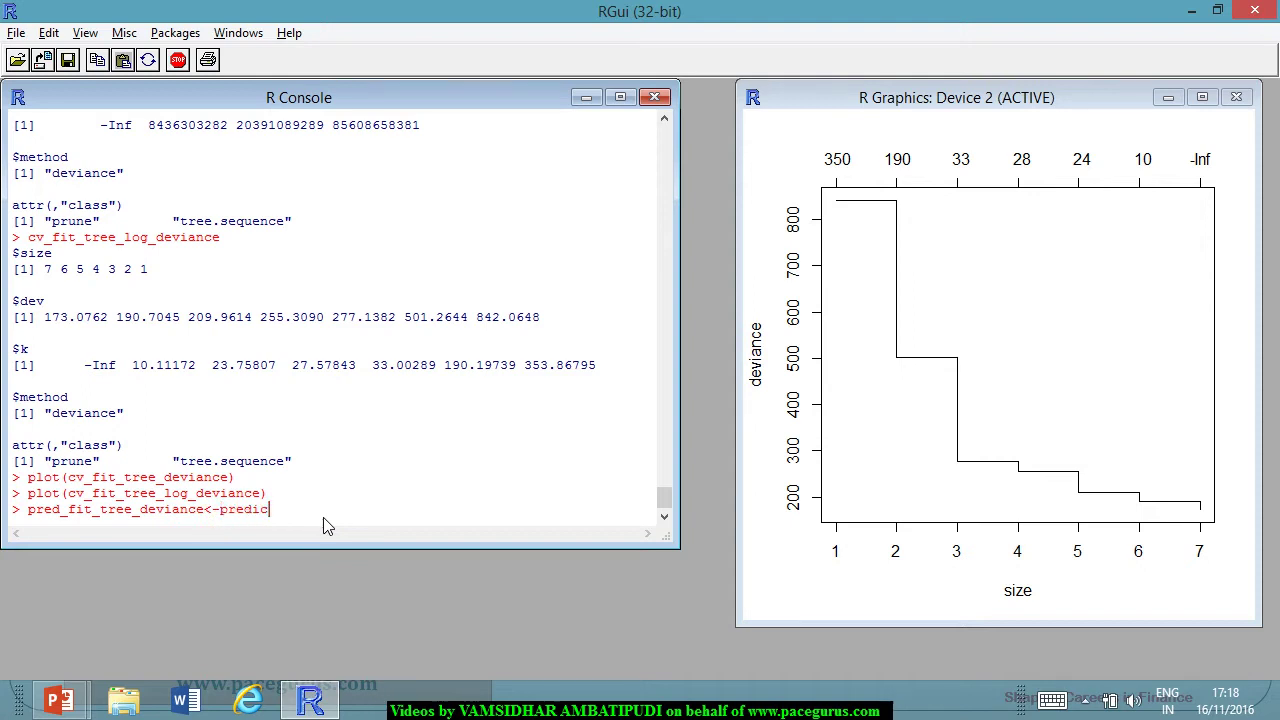
pyautogui.write('t(')
pyautogui.hotkey('ctrl', 'v')
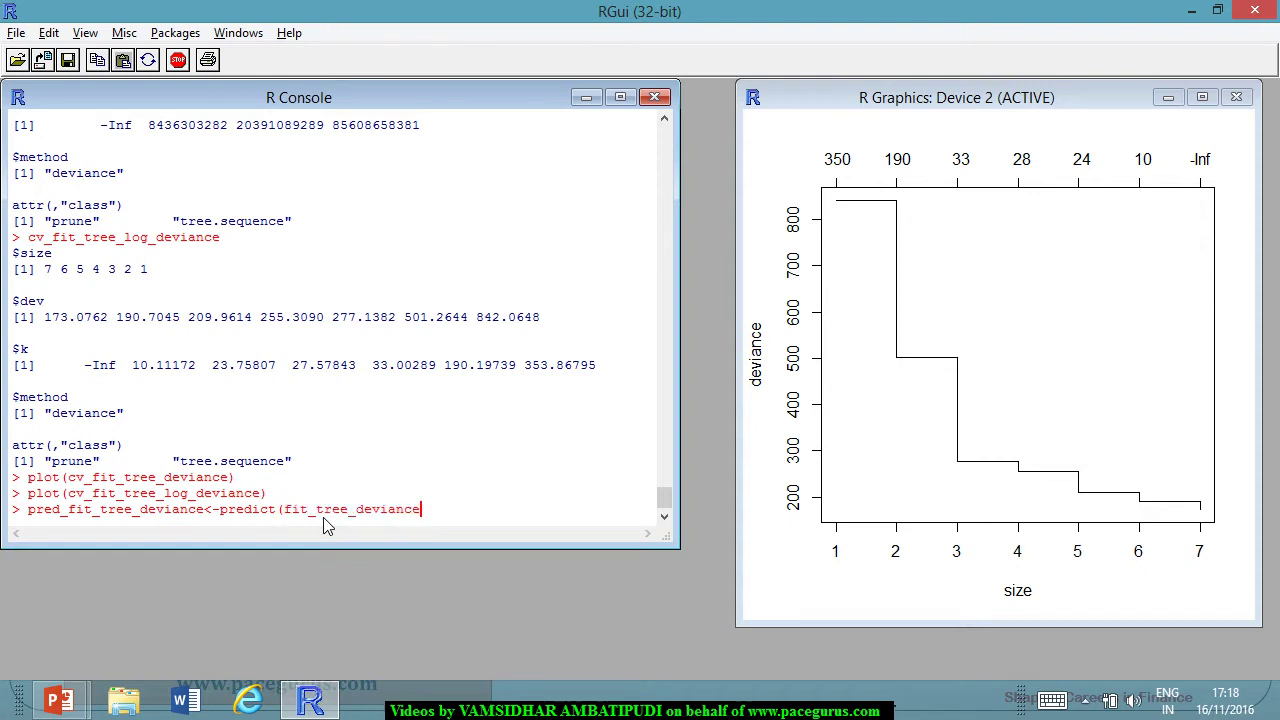
pyautogui.write(',newdata ')
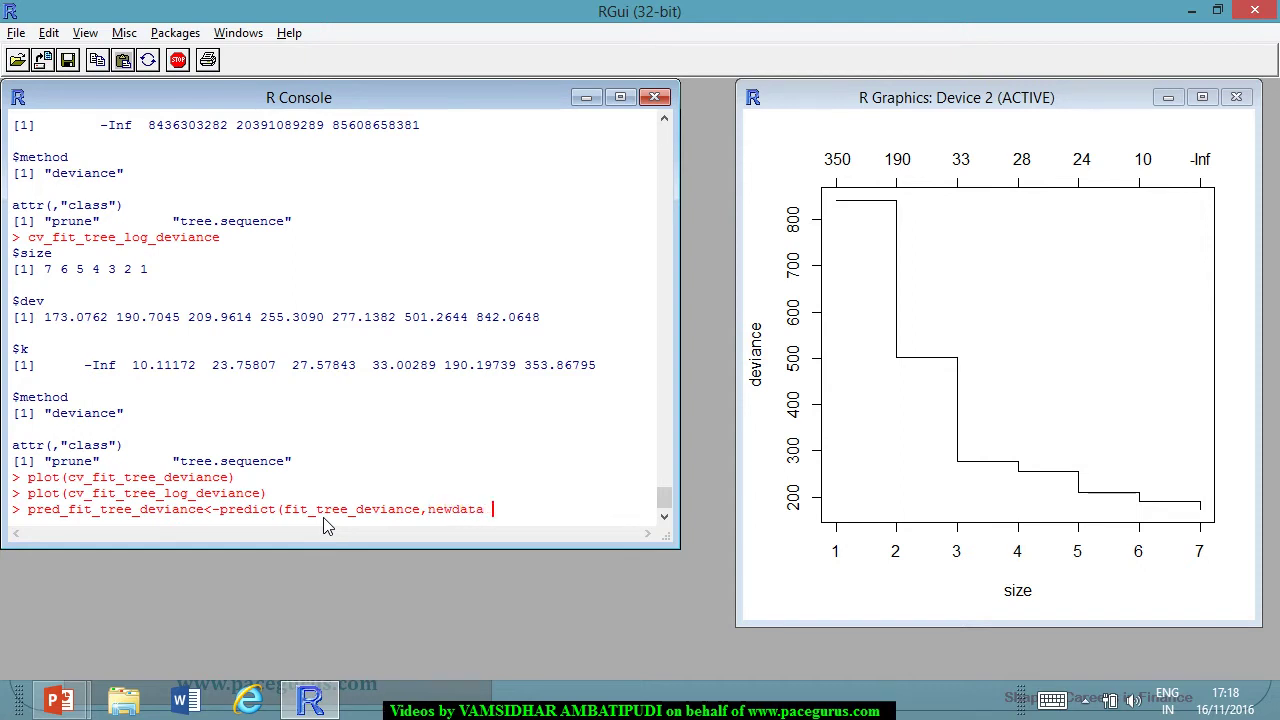
pyautogui.write('= testdata')
pyautogui.write(')')
pyautogui.press('Return')
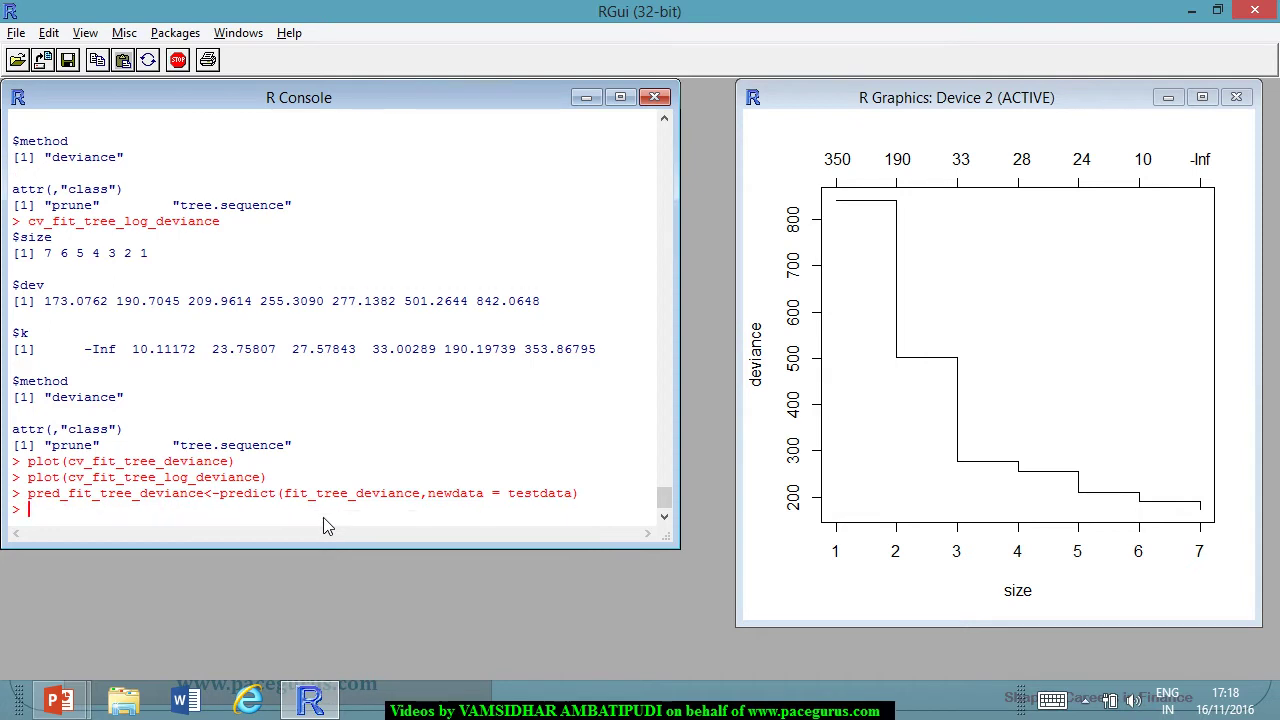
# Store predictions from fit_tree_log_deviance on newdata = testdata in pred_fit_tree_log_deviance by adapting the previous command.
pyautogui.press('Up')
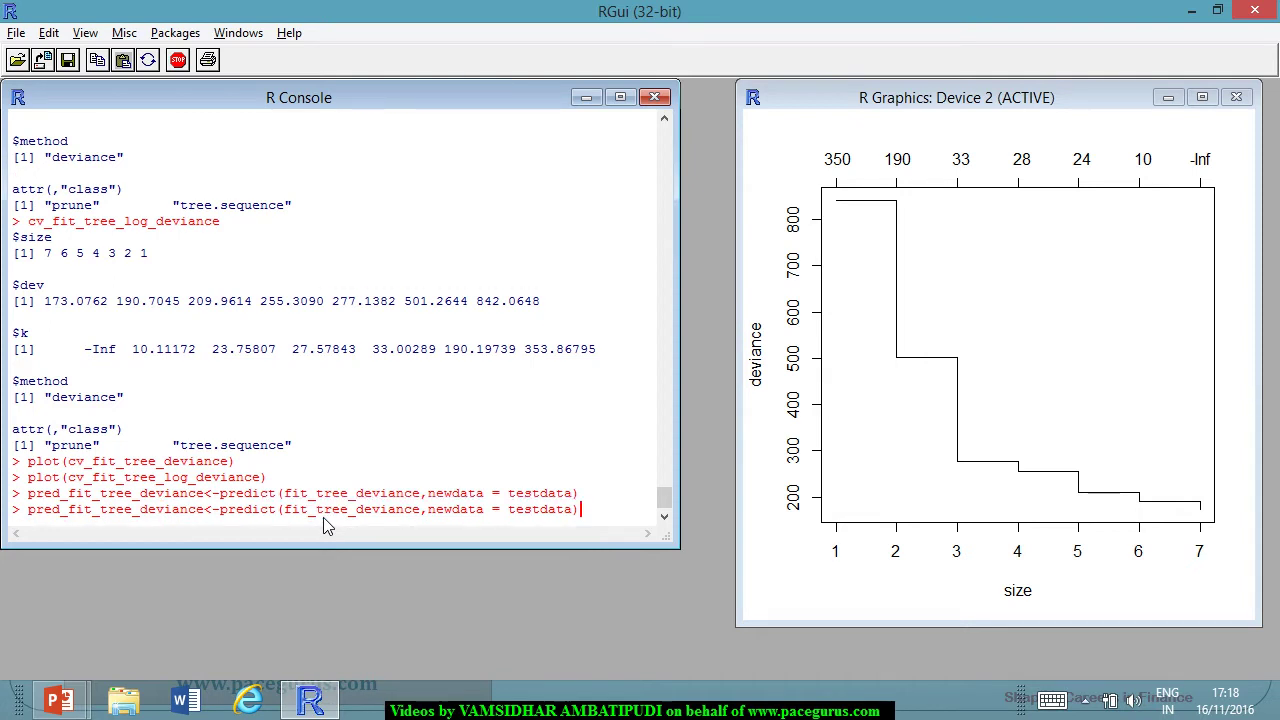
pyautogui.press('Left')
pyautogui.press('Left')
pyautogui.press('Left')
pyautogui.press('Left')
pyautogui.press('Left')
pyautogui.press('Left')
pyautogui.press('Left')
pyautogui.press('Left')
pyautogui.press('Left')
pyautogui.press('Left')
pyautogui.press('Left')
pyautogui.press('Left')
pyautogui.press('Left')
pyautogui.press('Left')
pyautogui.press('Left')
pyautogui.press('Left')
pyautogui.press('Left')
pyautogui.press('Left')
pyautogui.press('Left')
pyautogui.press('Left')
pyautogui.write('log_')
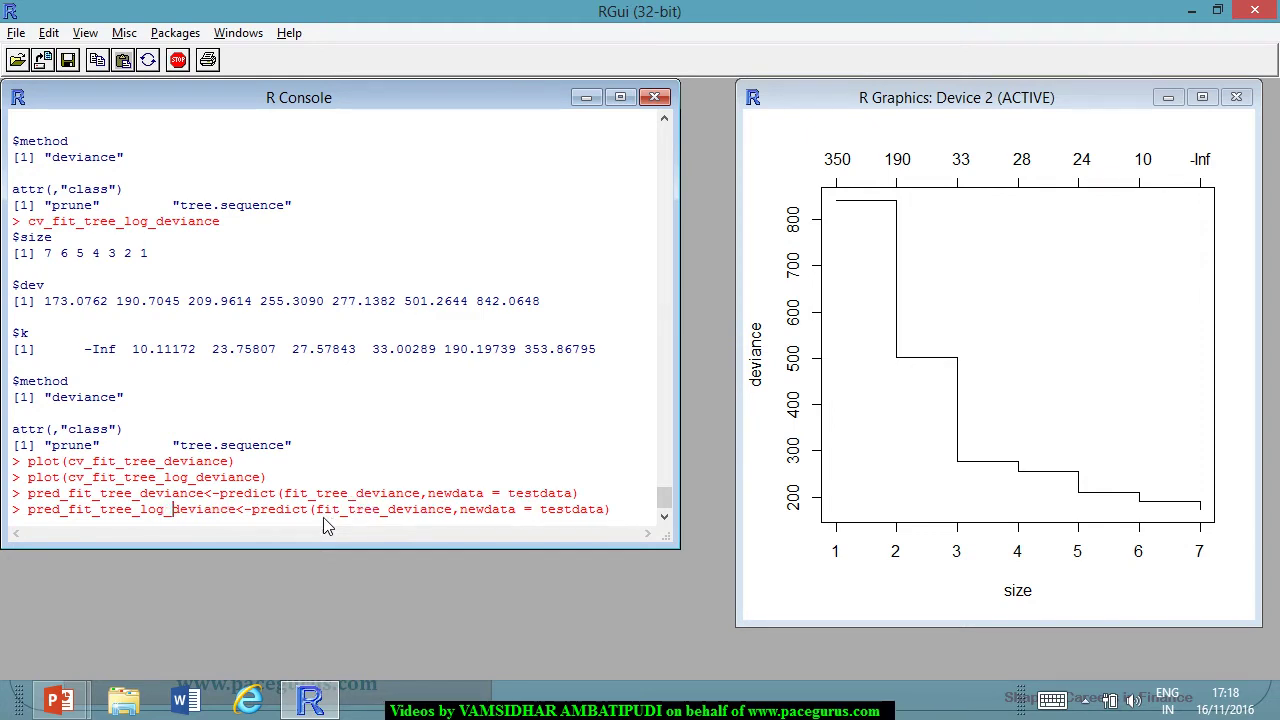
pyautogui.press('Right')
pyautogui.press('Right')
pyautogui.press('Right')
pyautogui.press('Right')
pyautogui.press('Right')
pyautogui.press('Right')
pyautogui.press('Right')
pyautogui.press('Right')
pyautogui.press('Right')
pyautogui.press('Right')
pyautogui.press('Right')
pyautogui.write('log_')
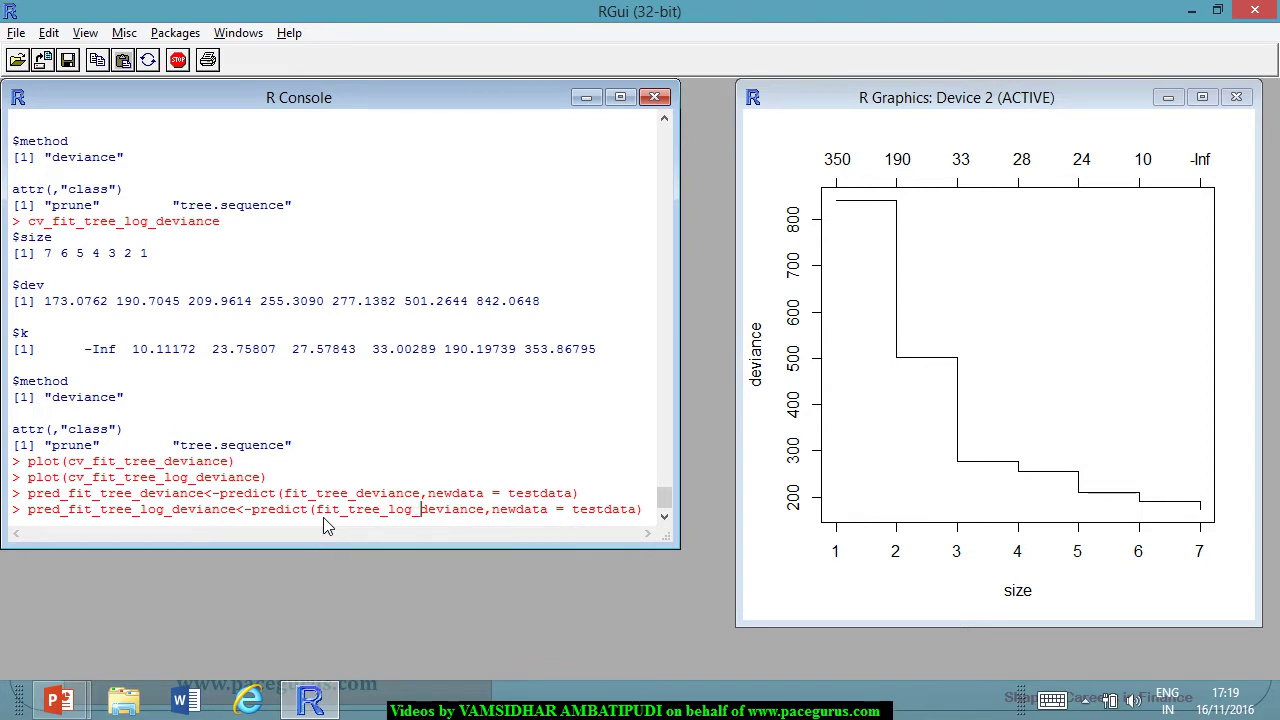
pyautogui.press('Return')
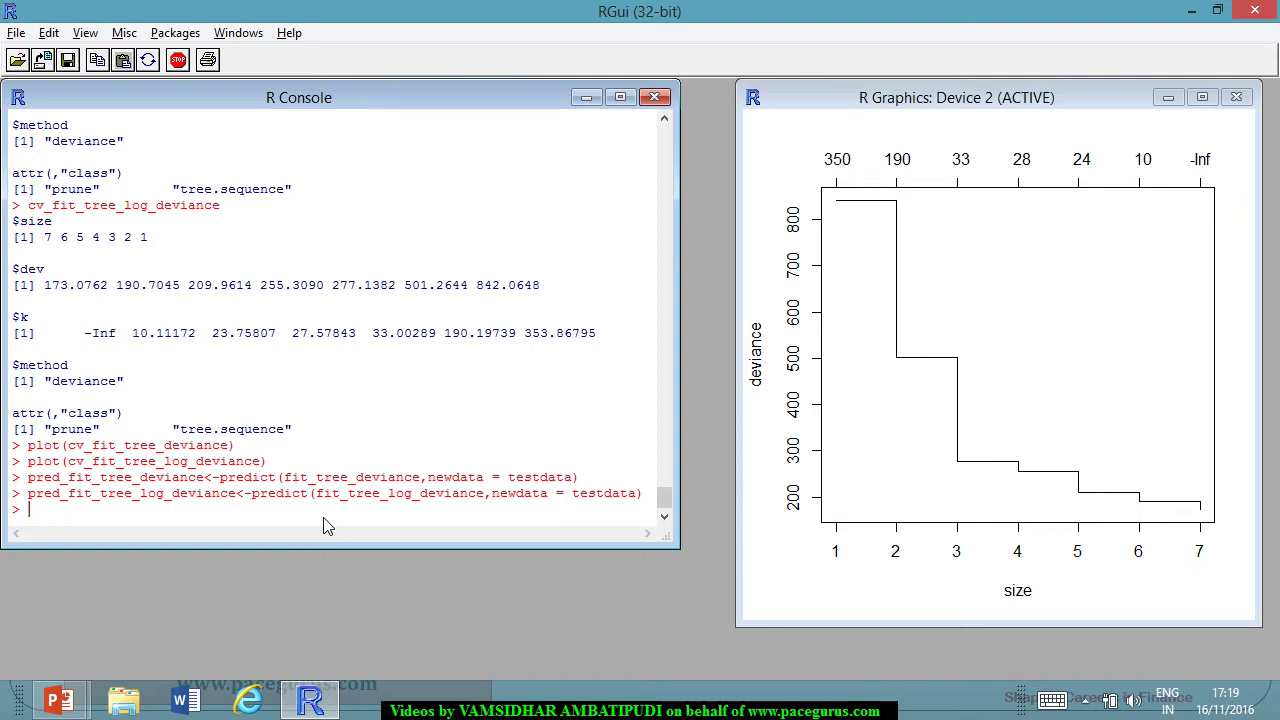
# Draw a scatter plot of testdata$charges against pred_fit_tree_deviance.
pyautogui.write('plot(testdata$')
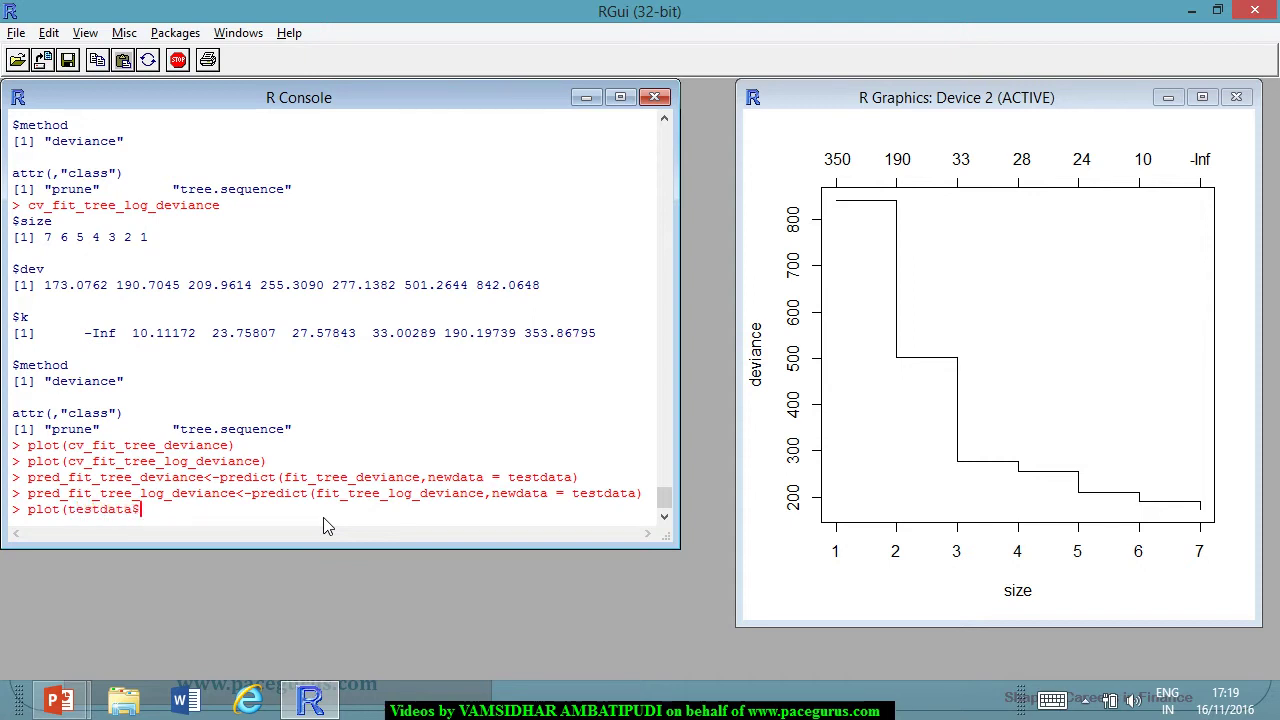
pyautogui.write('charges,pred')
pyautogui.press('BackSpace')
pyautogui.press('BackSpace')
pyautogui.press('BackSpace')
pyautogui.press('BackSpace')
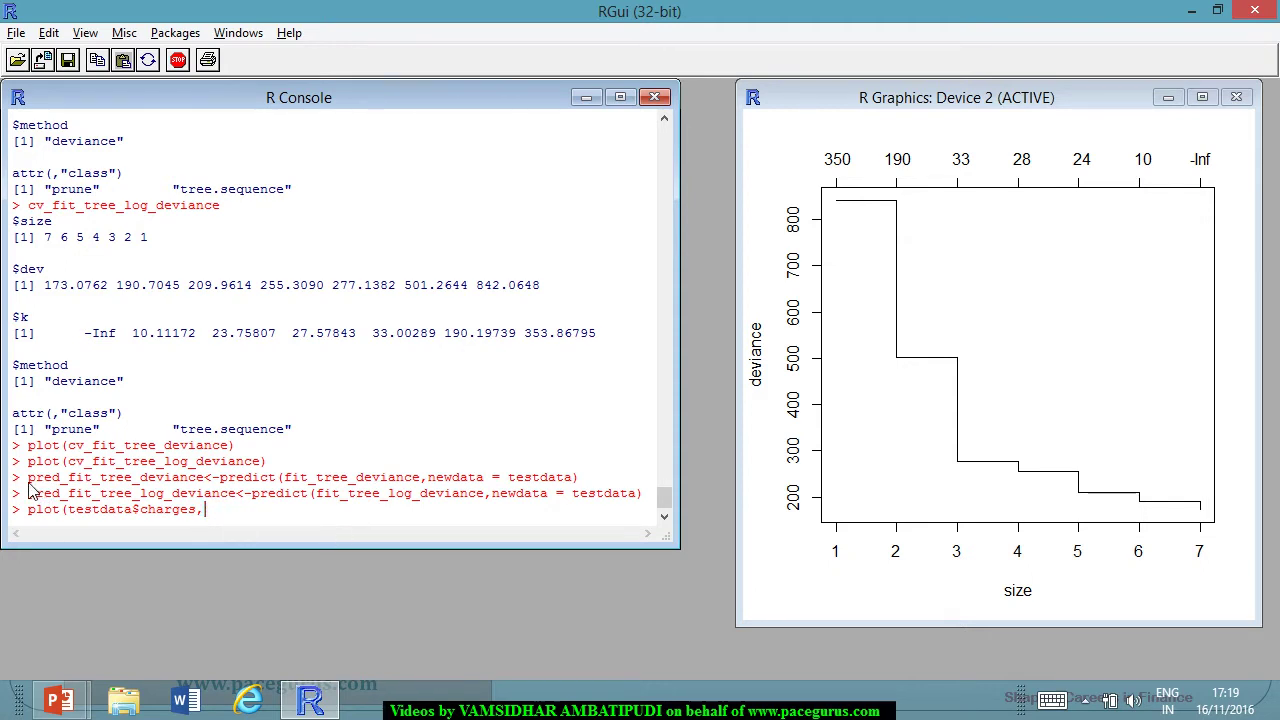
pyautogui.moveTo(28, 478); pyautogui.dragTo(204, 481)
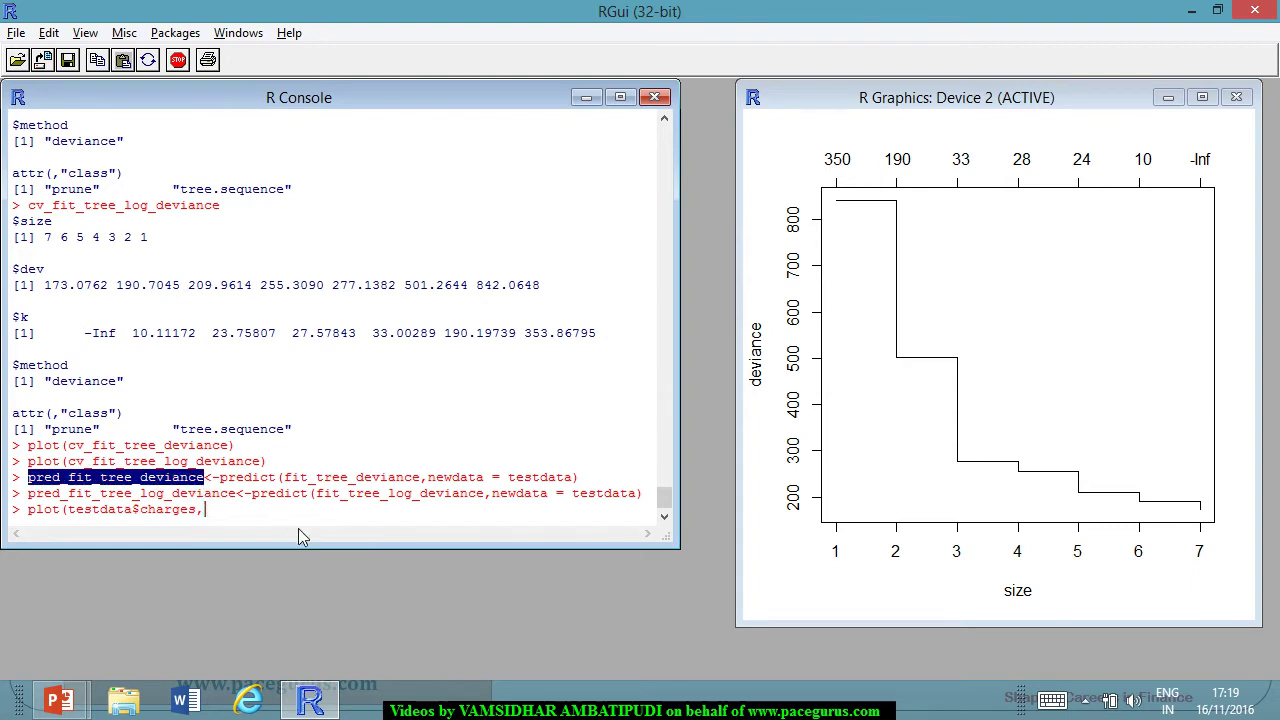
pyautogui.hotkey('ctrl', 'c')
pyautogui.hotkey('ctrl', 'v')
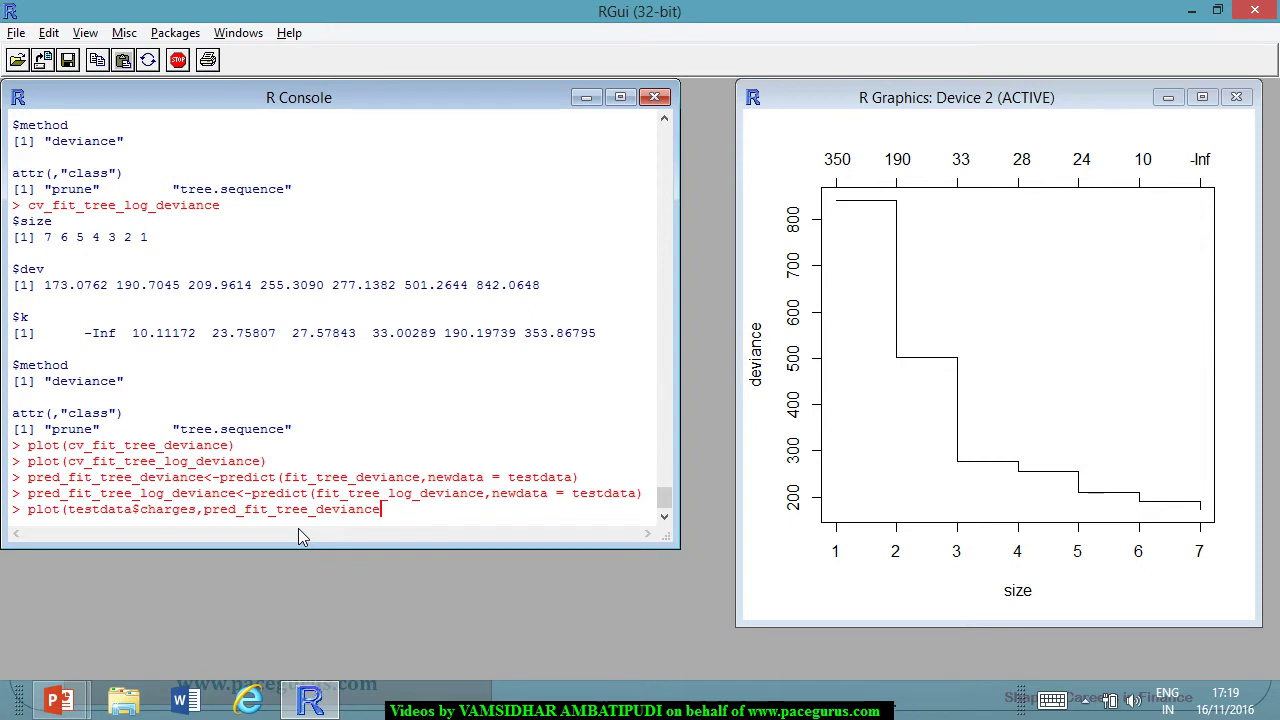
pyautogui.write(')')
pyautogui.press('Return')
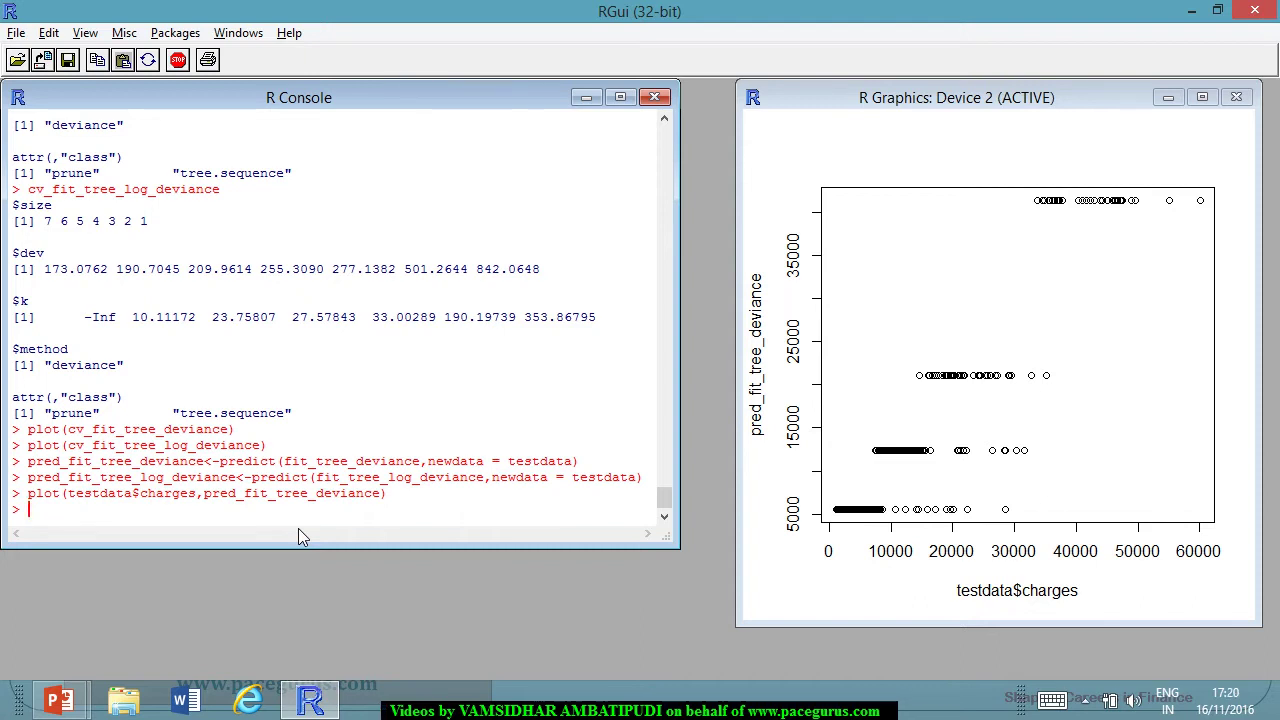
# Compute the squared correlation between testdata$charges and pred_fit_tree_deviance.
pyautogui.write('cor(')
pyautogui.moveTo(68, 494); pyautogui.dragTo(377, 503)
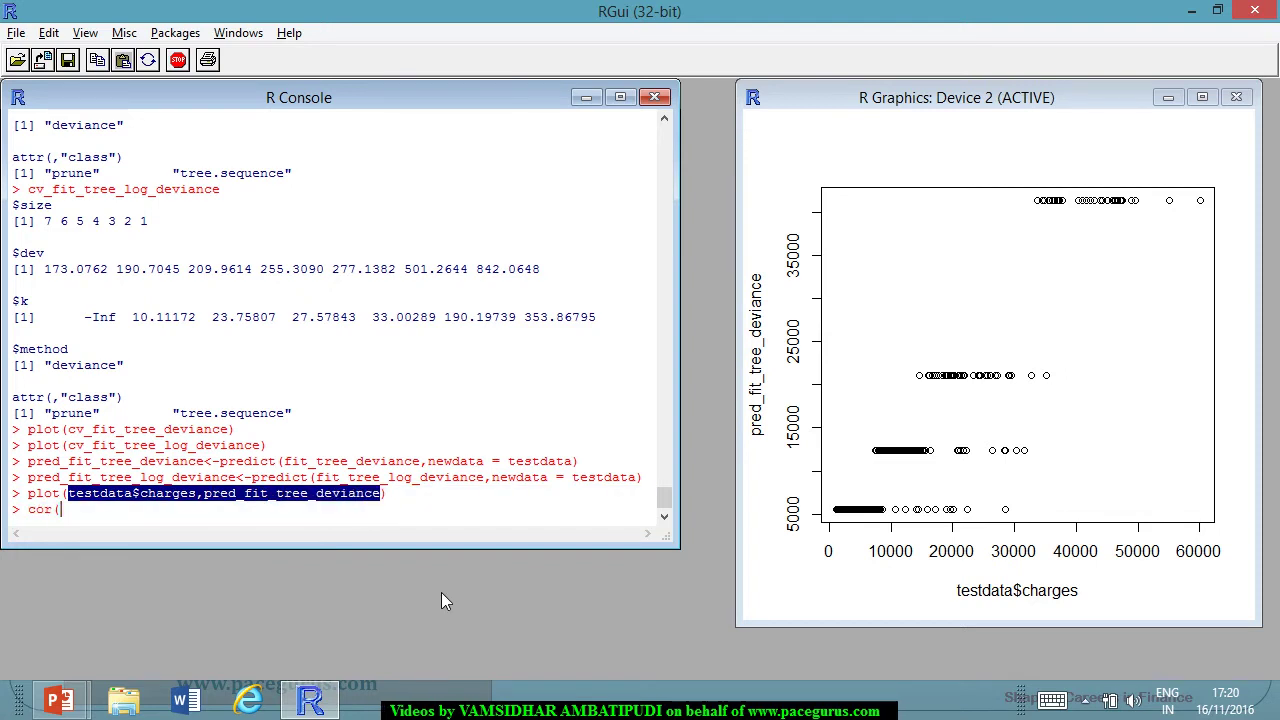
pyautogui.hotkey('ctrl', 'c')
pyautogui.hotkey('ctrl', 'v')
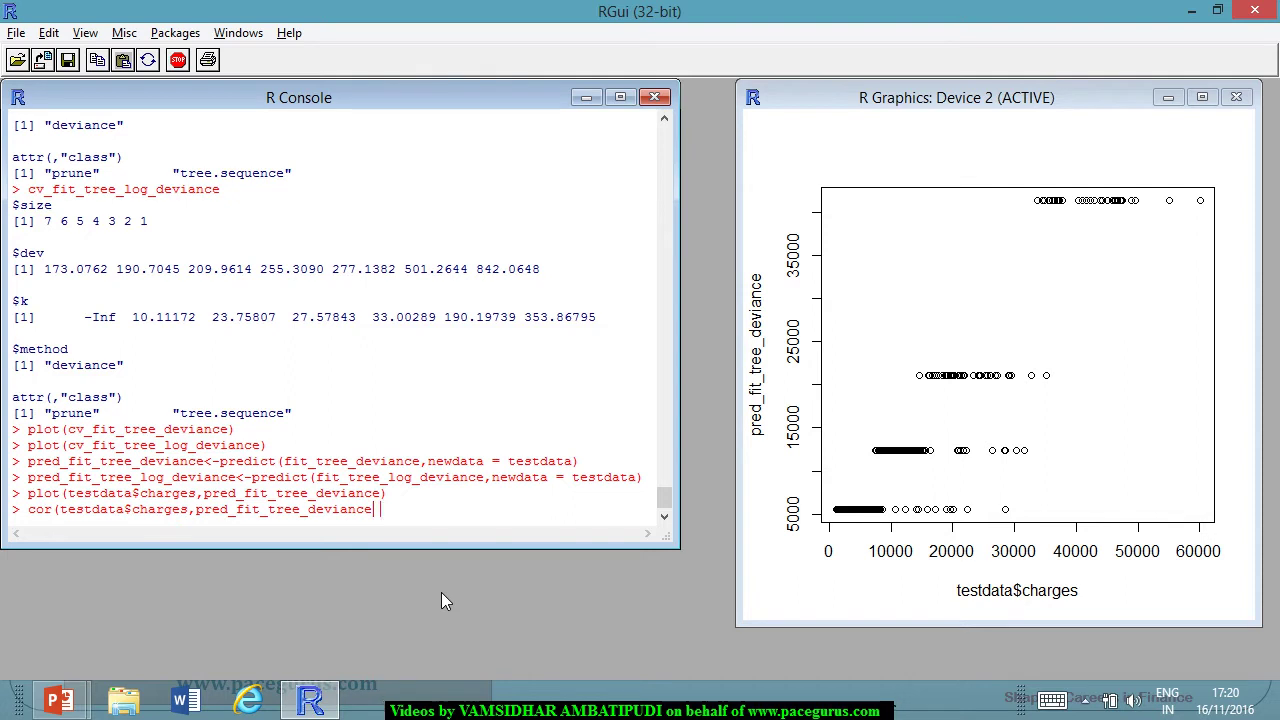
pyautogui.write(')^2')
pyautogui.press('Return')
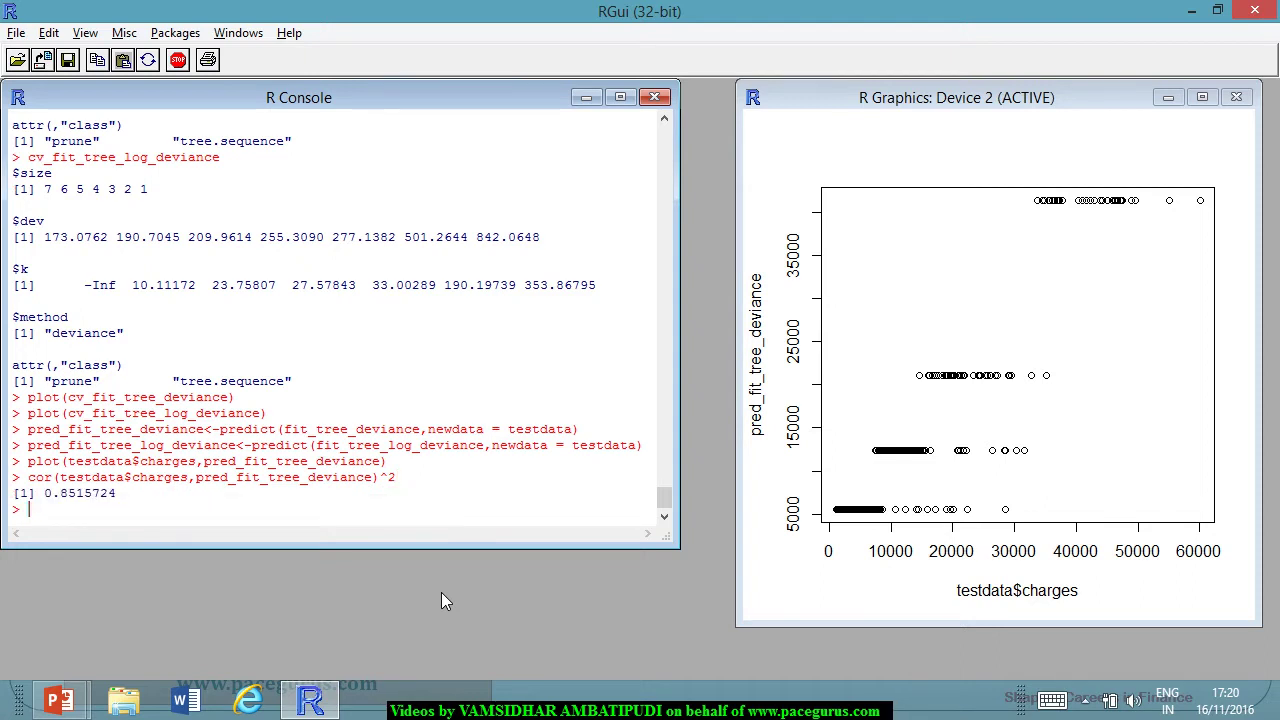
# Switch to the PowerPoint slide show, erase all ink, and handwrite "85.15%" beside the slide title with a circle around it.
pyautogui.hotkey('alt', 'Tab')
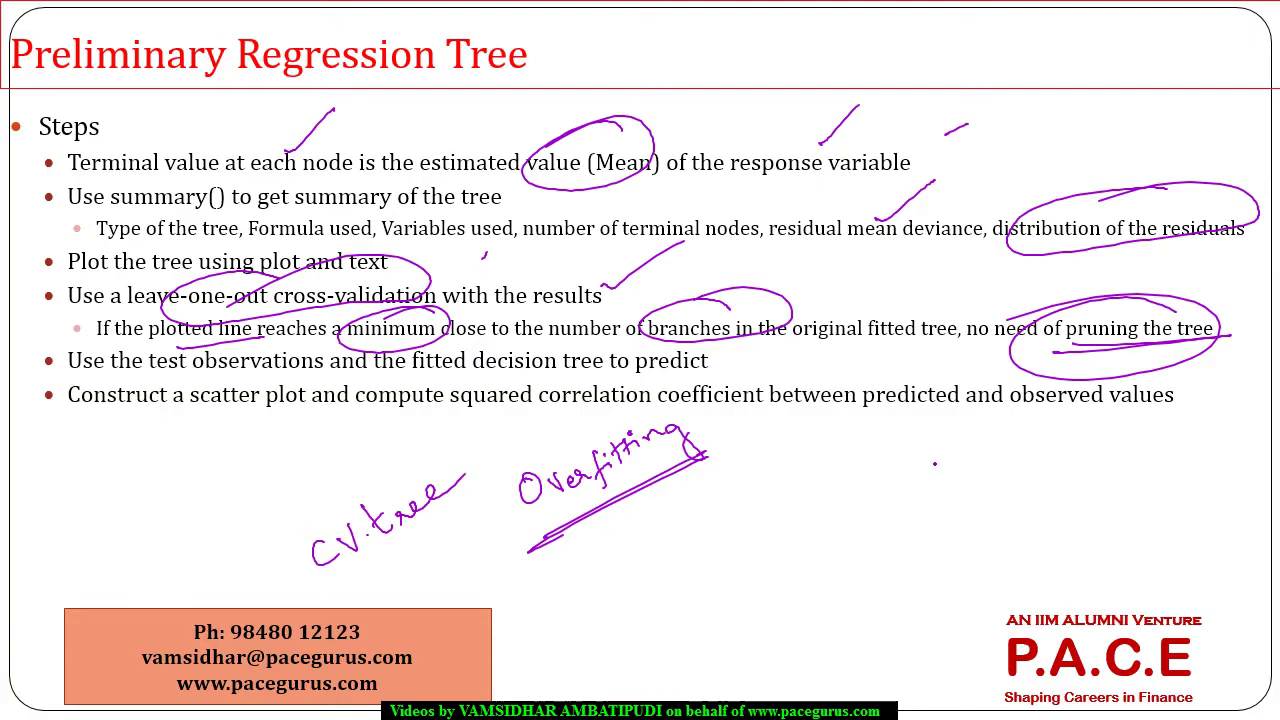
pyautogui.press('e')
pyautogui.moveTo(960, 60)
pyautogui.mouseDown()
pyautogui.moveTo(996, 58)
pyautogui.moveTo(984, 75)
pyautogui.moveTo(1007, 43)
pyautogui.moveTo(1031, 58)
pyautogui.moveTo(1048, 46)
pyautogui.mouseUp()
pyautogui.click(1002, 64)
pyautogui.moveTo(1064, 18)
pyautogui.mouseDown()
pyautogui.moveTo(1070, 56)
pyautogui.moveTo(1091, 43)
pyautogui.moveTo(1051, 17)
pyautogui.moveTo(939, 115)
pyautogui.moveTo(1116, 48)
pyautogui.mouseUp()
pyautogui.click(1119, 32)
# Switch to the R console and compute the squared correlation between log(testdata$charges) and pred_fit_tree_log_deviance.
pyautogui.hotkey('alt', 'Tab')
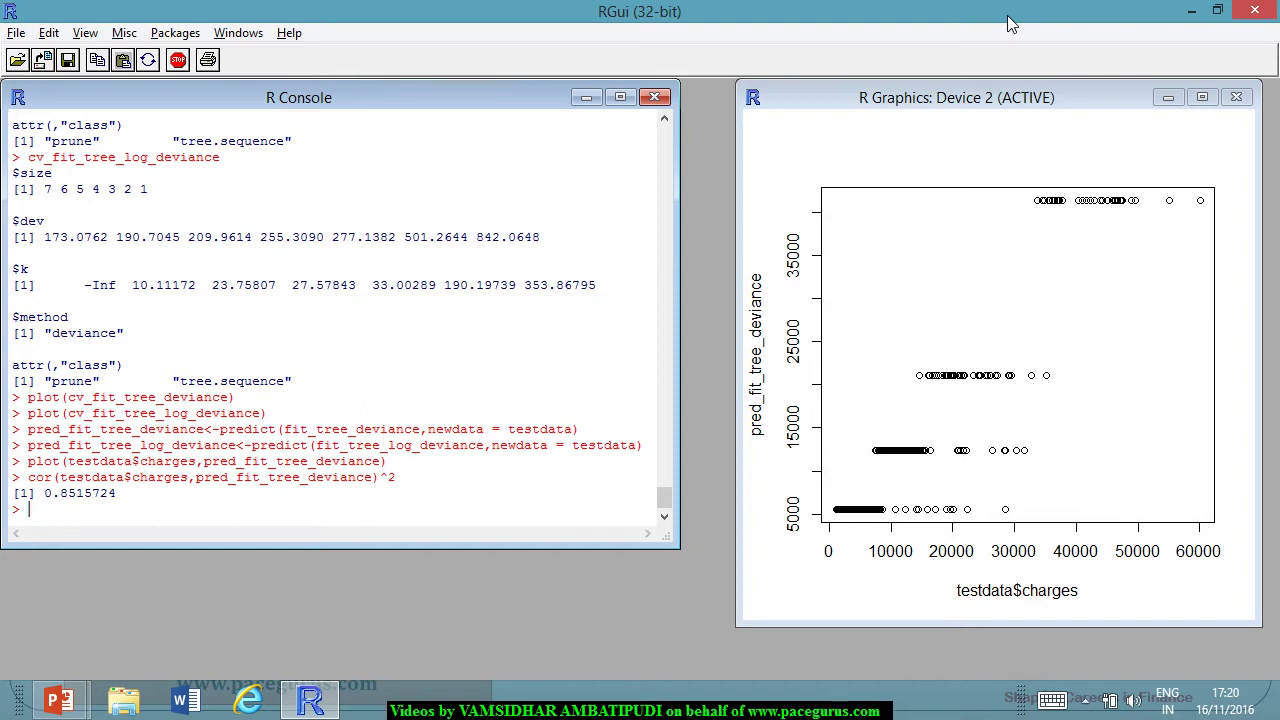
pyautogui.press('Up')
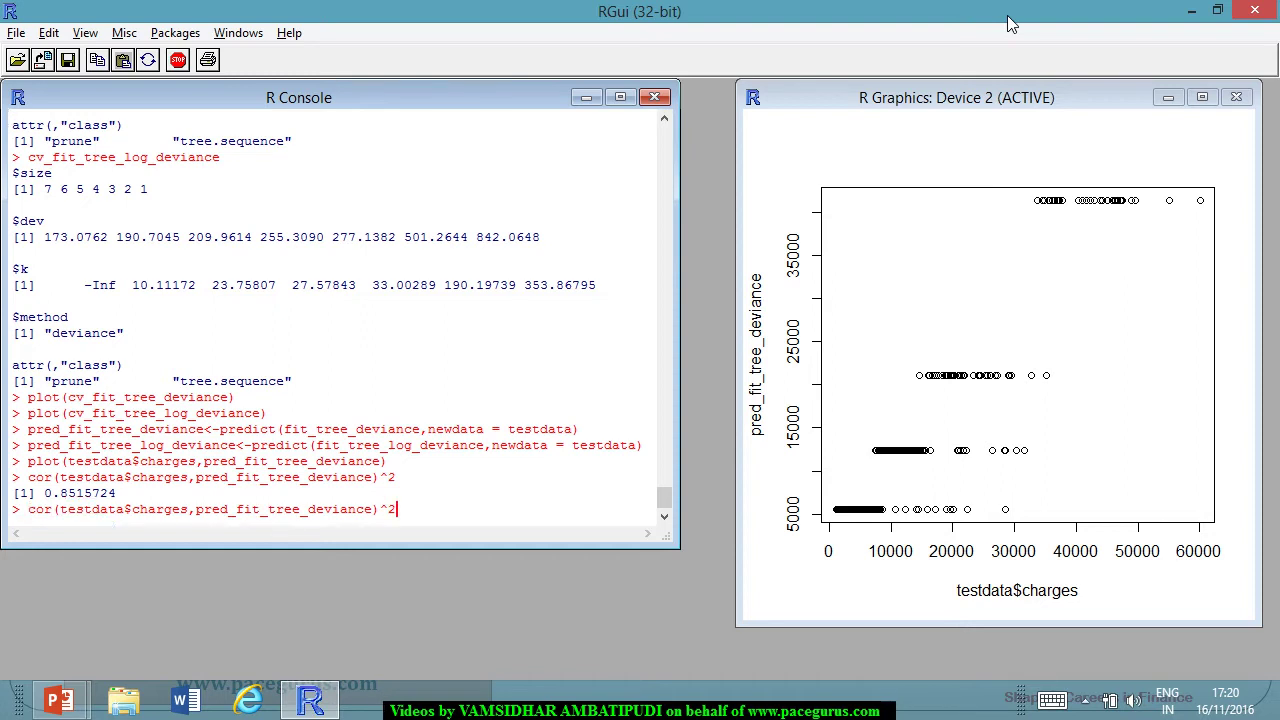
pyautogui.press('Left')
pyautogui.press('Right')
pyautogui.press('Right')
pyautogui.press('Right')
pyautogui.press('Right')
pyautogui.press('Right')
pyautogui.press('Right')
pyautogui.press('Right')
pyautogui.press('Right')
pyautogui.press('Right')
pyautogui.press('Right')
pyautogui.press('Right')
pyautogui.press('Right')
pyautogui.press('Right')
pyautogui.press('Right')
pyautogui.write('log')
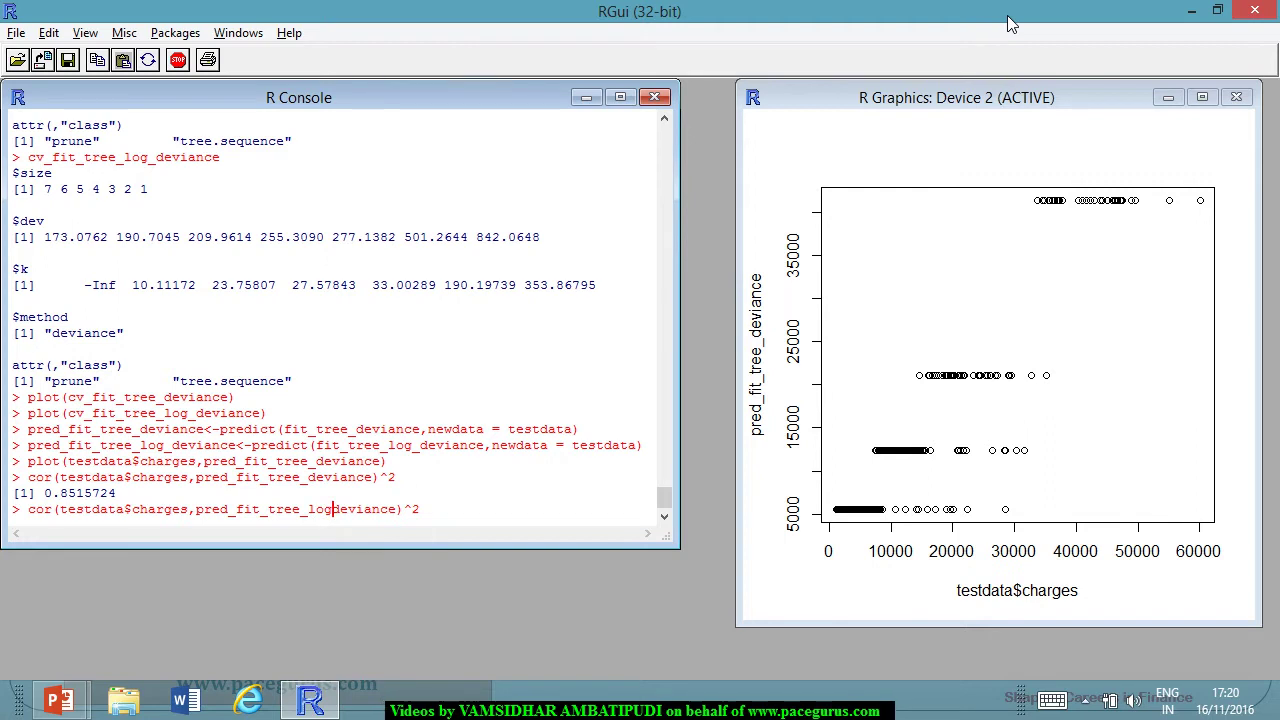
pyautogui.write('_')
pyautogui.press('Left')
pyautogui.press('Left')
pyautogui.press('Left')
pyautogui.press('Left')
pyautogui.press('Left')
pyautogui.press('Left')
pyautogui.press('Left')
pyautogui.press('Left')
pyautogui.press('Left')
pyautogui.press('Left')
pyautogui.press('Left')
pyautogui.press('Left')
pyautogui.press('Left')
pyautogui.press('Left')
pyautogui.press('Left')
pyautogui.press('Left')
pyautogui.press('Left')
pyautogui.press('Left')
pyautogui.press('Left')
pyautogui.press('Left')
pyautogui.press('Left')
pyautogui.press('Left')
pyautogui.press('Left')
pyautogui.press('Left')
pyautogui.press('Left')
pyautogui.press('Left')
pyautogui.write('log')
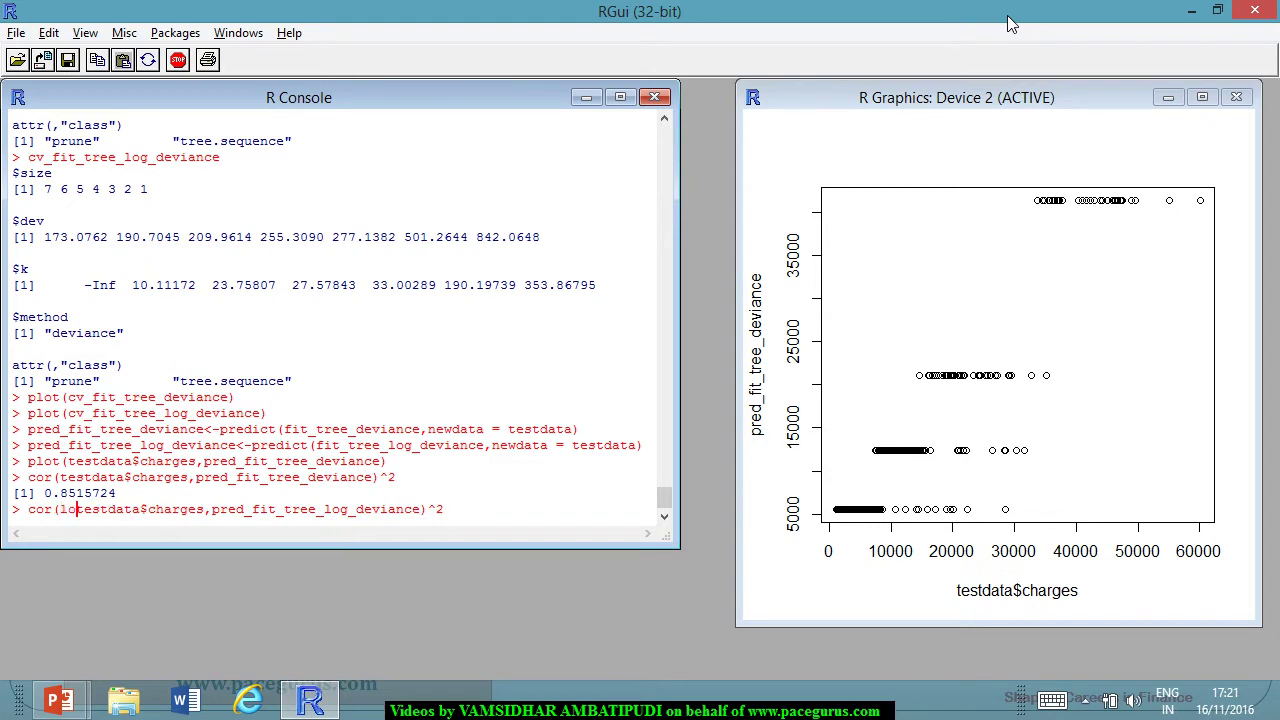
pyautogui.write('(')
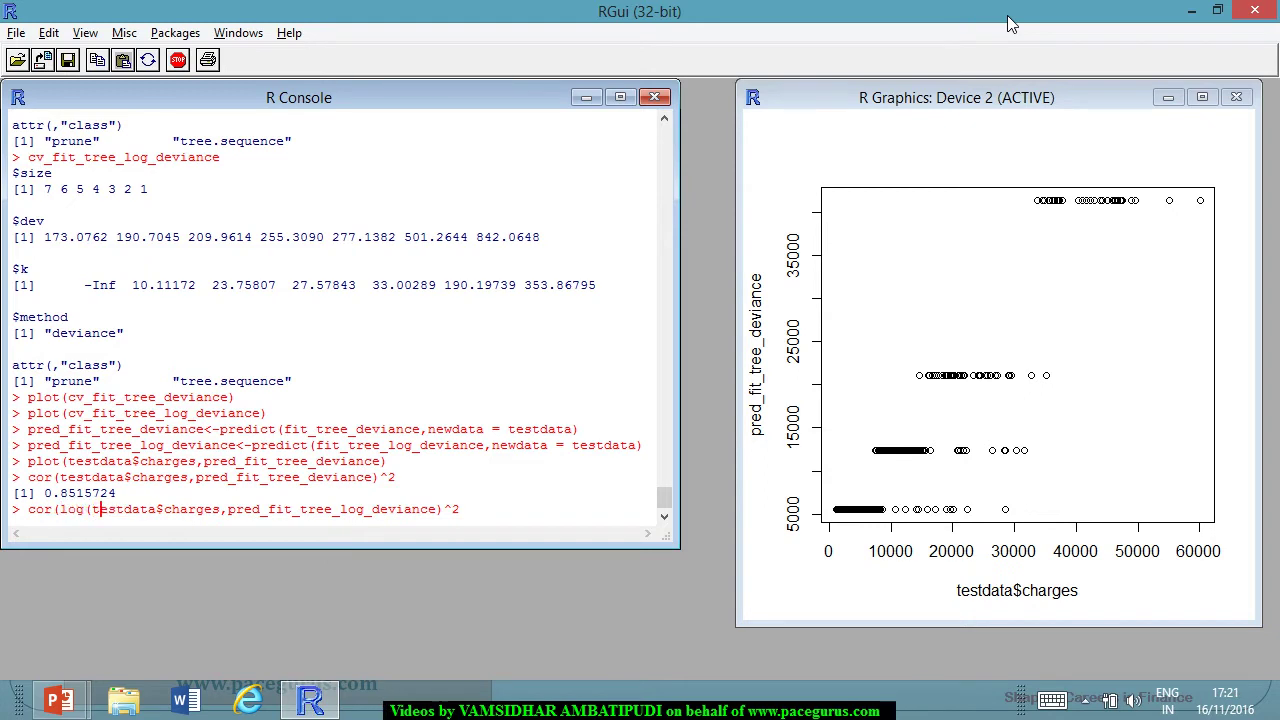
pyautogui.press('Right')
pyautogui.write(')')
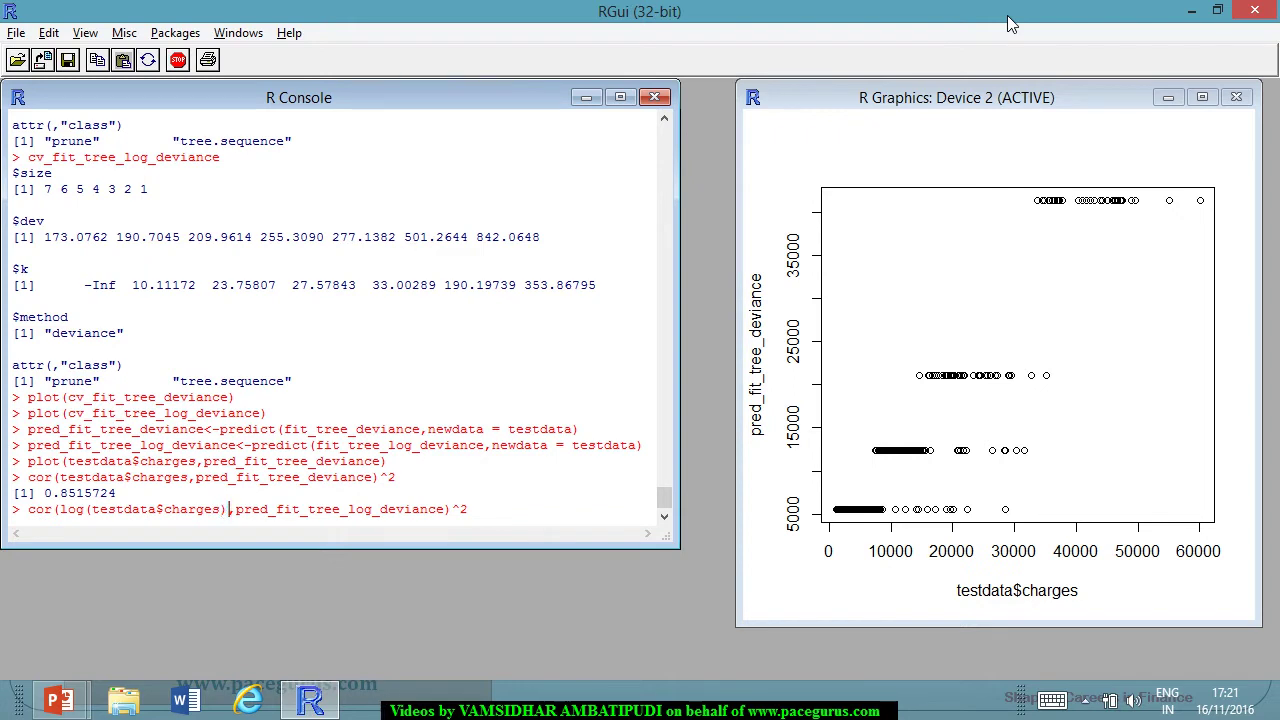
pyautogui.press('Return')
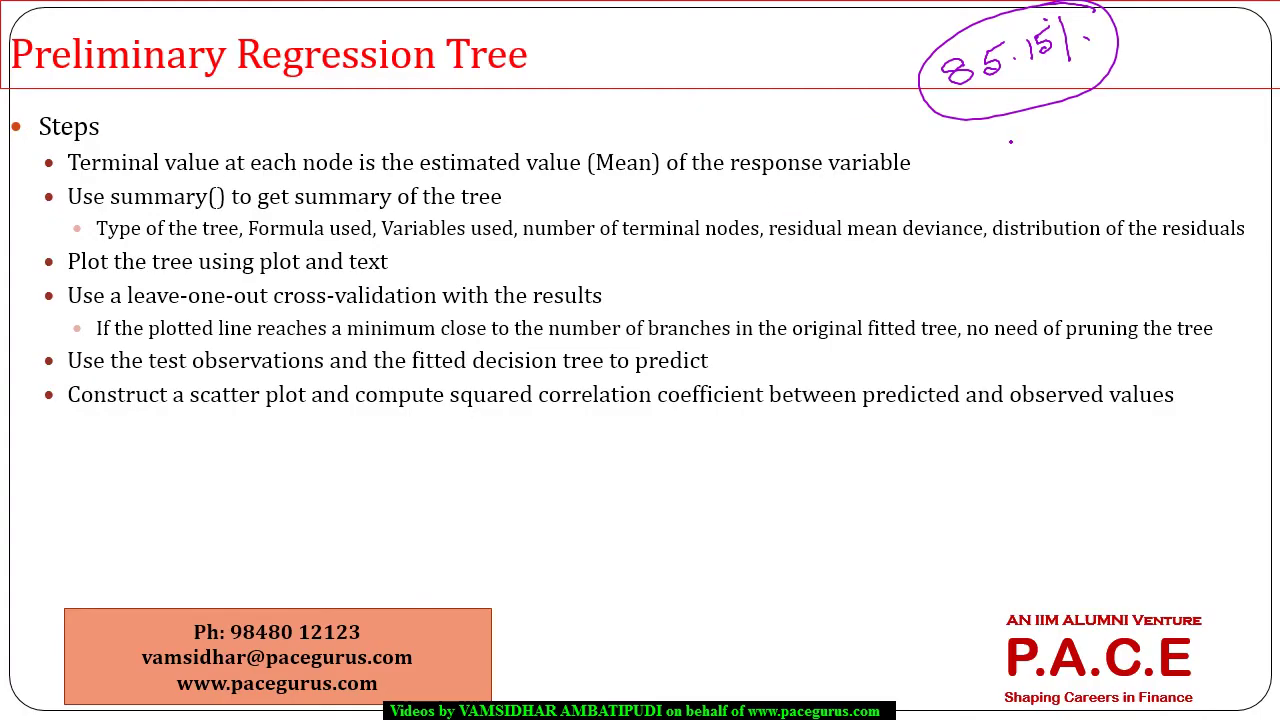
# Switch to the PowerPoint slide show and handwrite the log model's squared correlation as a percentage below the circled 85.15%.
pyautogui.moveTo(1010, 142)
pyautogui.mouseDown()
pyautogui.moveTo(995, 150)
pyautogui.moveTo(1010, 138)
pyautogui.moveTo(1030, 150)
pyautogui.moveTo(1055, 120)
pyautogui.moveTo(1056, 136)
pyautogui.mouseUp()
pyautogui.moveTo(1072, 112)
pyautogui.mouseDown()
pyautogui.moveTo(1072, 134)
pyautogui.moveTo(1102, 136)
pyautogui.mouseUp()
pyautogui.click(1124, 114)
pyautogui.click(968, 170)
pyautogui.moveTo(1120, 88)
pyautogui.mouseDown()
pyautogui.moveTo(962, 152)
pyautogui.moveTo(1125, 92)
pyautogui.mouseUp()
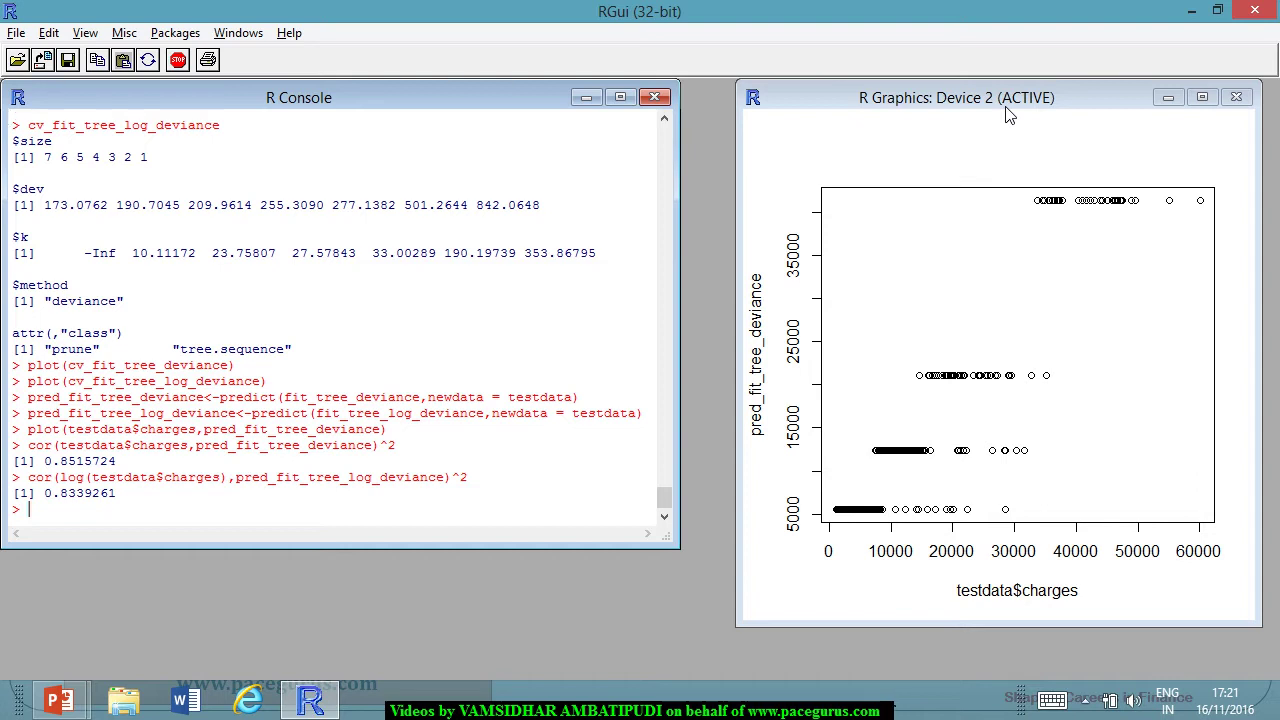
# Reuse the earlier log-deviance prediction command at the prompt, replacing its model argument with fit_tree_log_gini.
pyautogui.moveTo(28, 413); pyautogui.dragTo(620, 418)
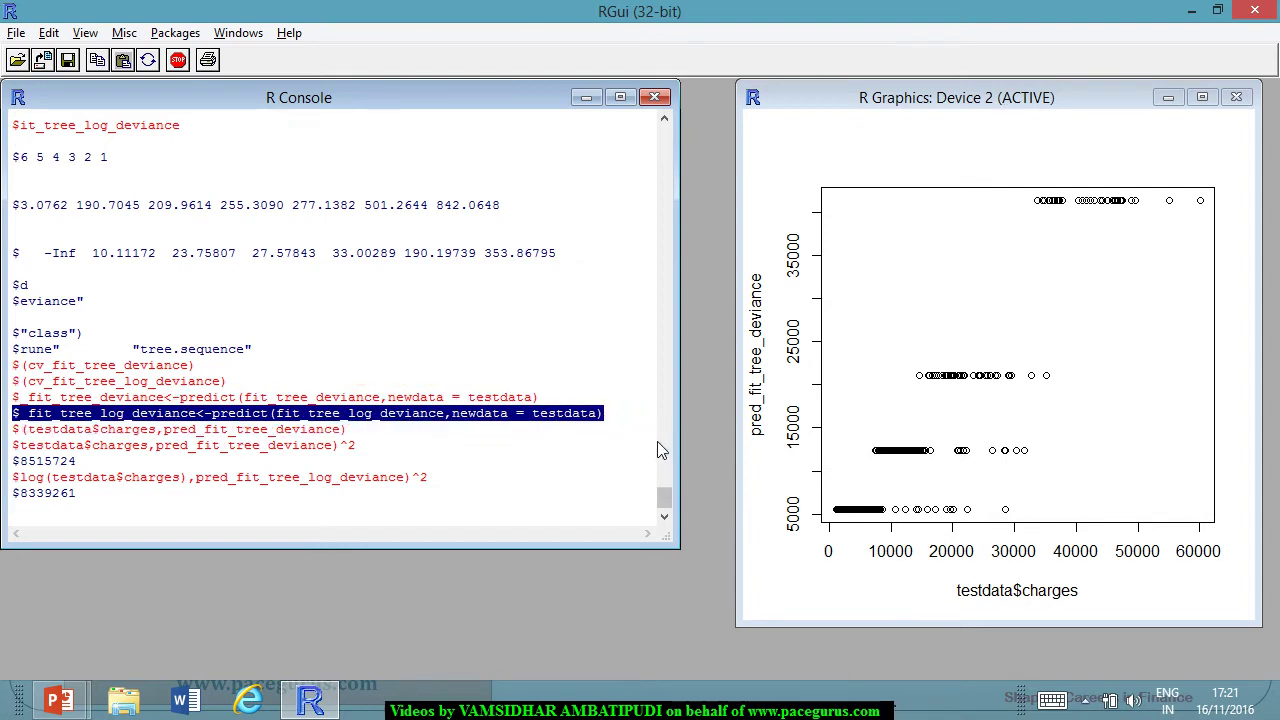
pyautogui.hotkey('ctrl', 'v')
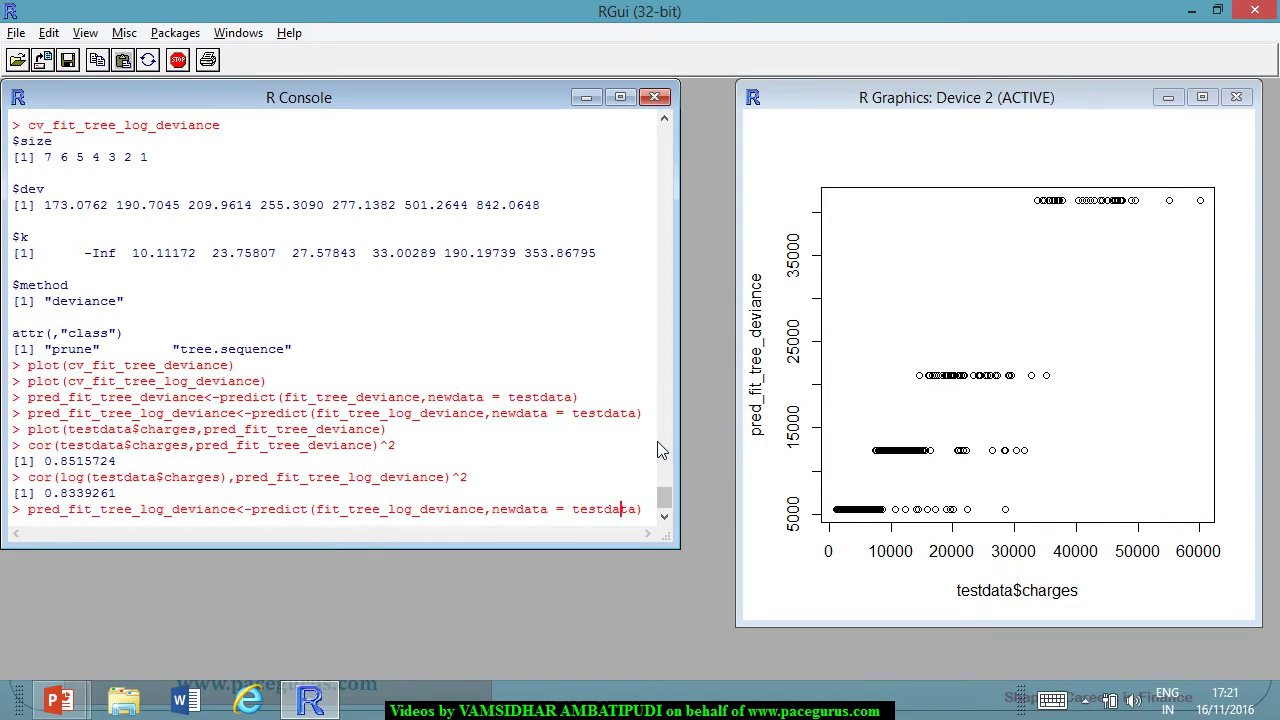
pyautogui.press('Left')
pyautogui.press('Left')
pyautogui.press('Left')
pyautogui.press('Left')
pyautogui.press('Left')
pyautogui.press('Left')
pyautogui.press('Left')
pyautogui.press('Left')
pyautogui.press('Left')
pyautogui.press('Left')
pyautogui.press('Left')
pyautogui.press('Left')
pyautogui.press('Left')
pyautogui.press('Left')
pyautogui.press('Left')
pyautogui.press('Left')
pyautogui.press('Left')
pyautogui.press('Left')
pyautogui.press('Left')
pyautogui.press('Left')
pyautogui.press('BackSpace')
pyautogui.press('BackSpace')
pyautogui.press('BackSpace')
pyautogui.press('BackSpace')
pyautogui.press('BackSpace')
pyautogui.press('BackSpace')
pyautogui.press('BackSpace')
pyautogui.press('BackSpace')
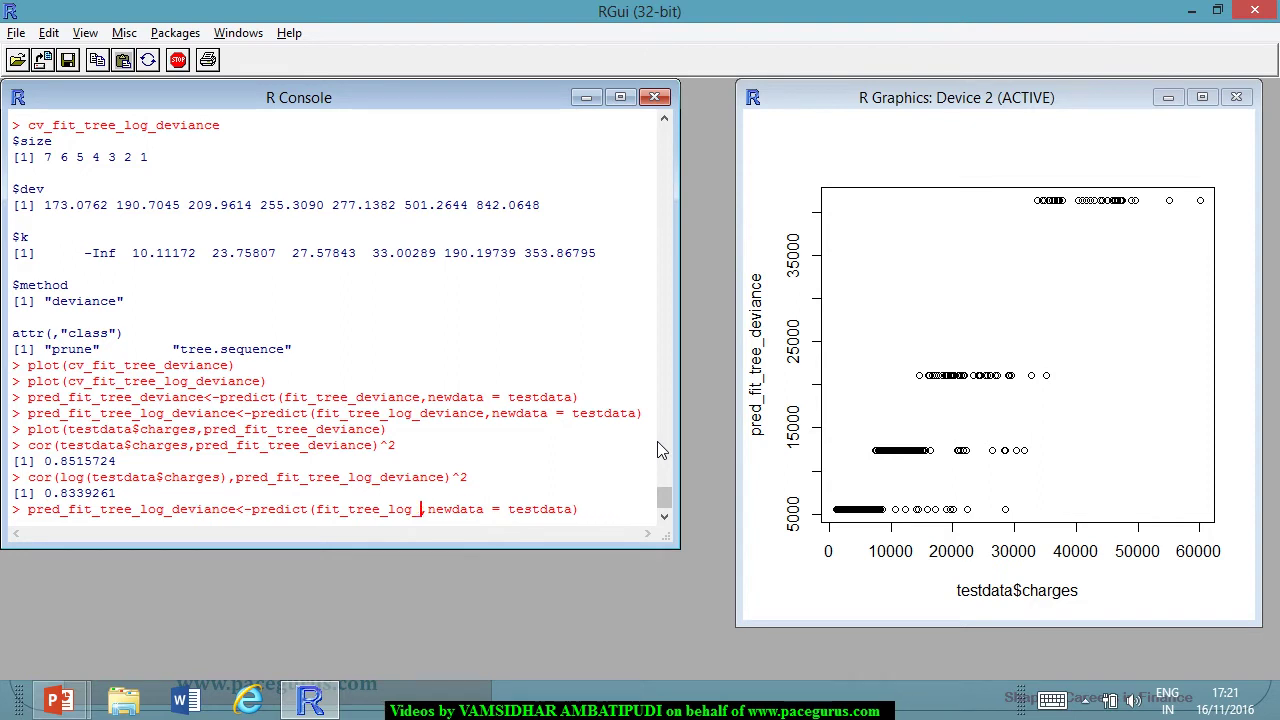
pyautogui.write('gini')
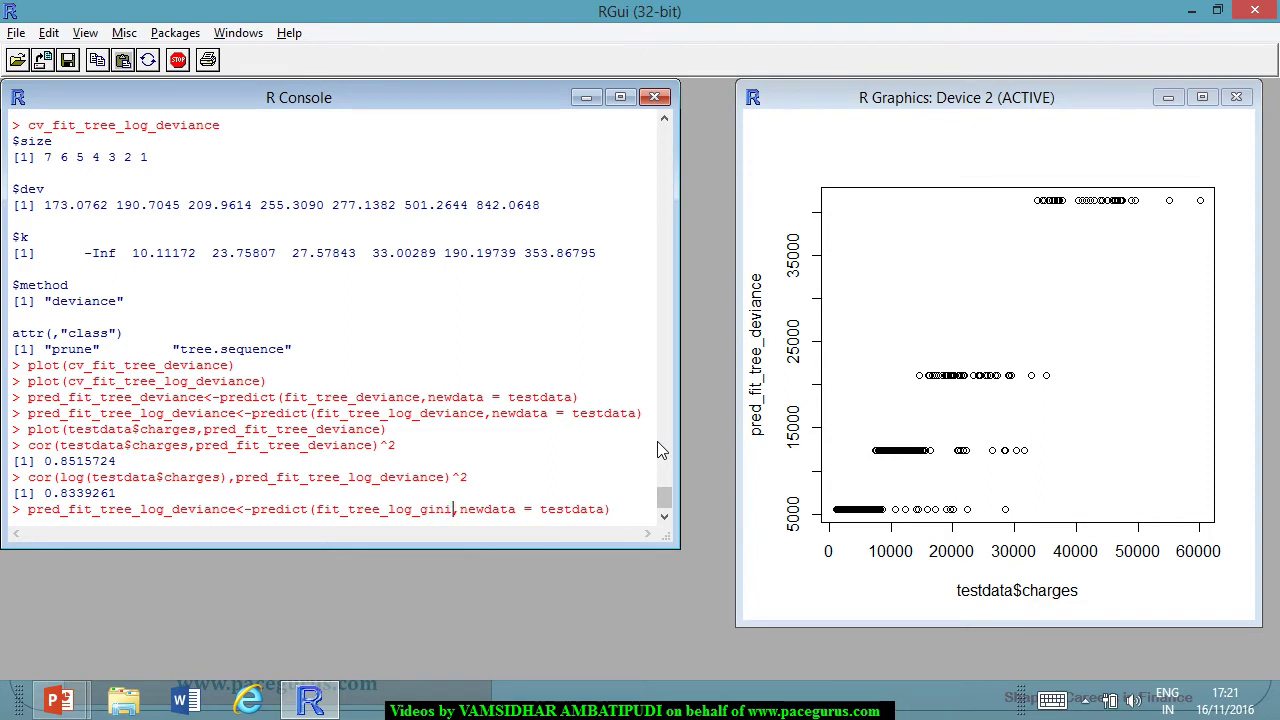
# Change the assigned variable to pred_fit_tree_log_gini and run the prediction on testdata.
pyautogui.press('Left')
pyautogui.press('Left')
pyautogui.press('Left')
pyautogui.press('Left')
pyautogui.press('Left')
pyautogui.press('Left')
pyautogui.press('Left')
pyautogui.press('Left')
pyautogui.press('Left')
pyautogui.press('Left')
pyautogui.press('Left')
pyautogui.press('Left')
pyautogui.press('Left')
pyautogui.press('Left')
pyautogui.press('Left')
pyautogui.press('Left')
pyautogui.press('Left')
pyautogui.press('Left')
pyautogui.press('Left')
pyautogui.press('Left')
pyautogui.press('BackSpace')
pyautogui.press('BackSpace')
pyautogui.press('BackSpace')
pyautogui.press('BackSpace')
pyautogui.press('BackSpace')
pyautogui.press('BackSpace')
pyautogui.press('BackSpace')
pyautogui.press('BackSpace')
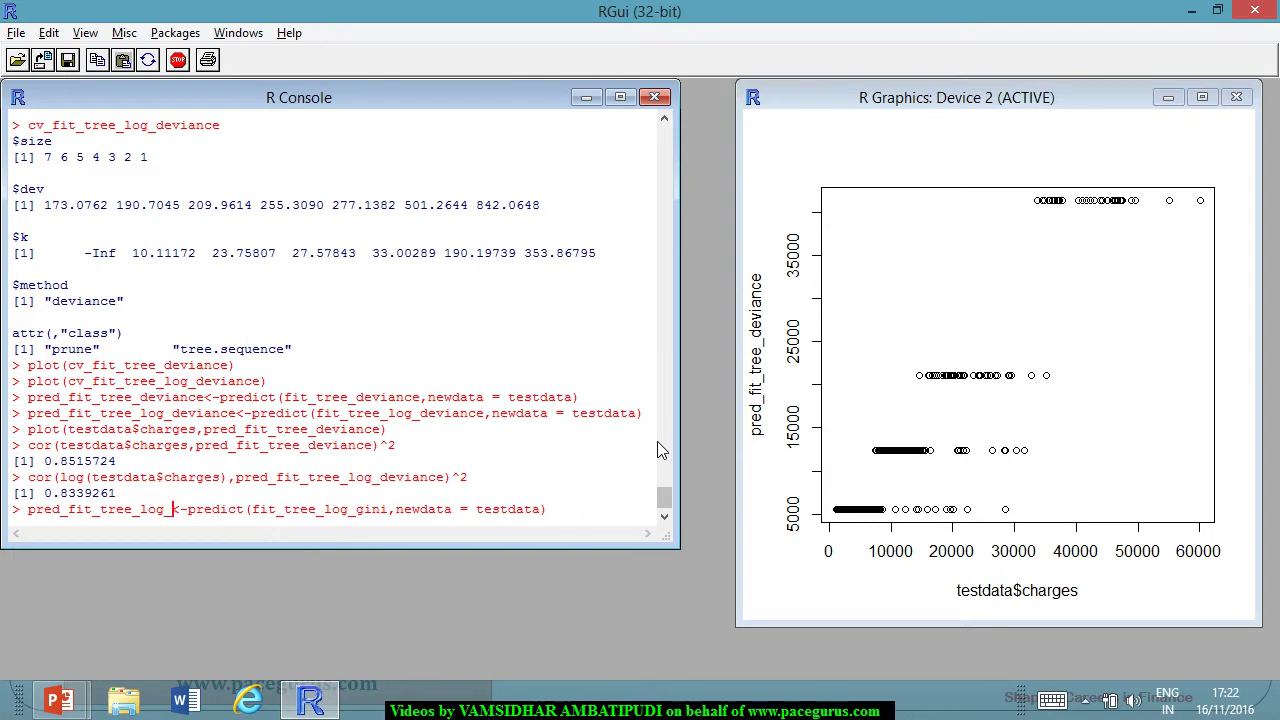
pyautogui.write('gini')
pyautogui.press('Return')
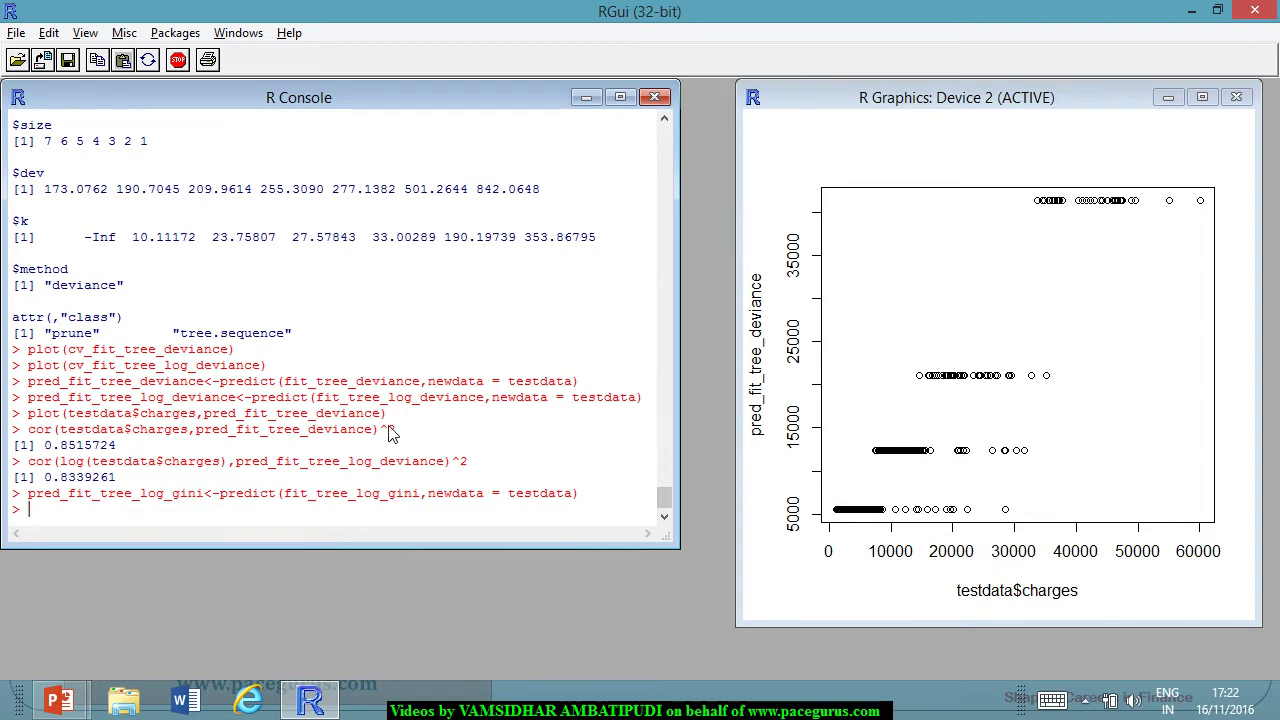
# Compute the squared correlation between log(testdata$charges) and pred_fit_tree_log_gini, and switch to the PowerPoint slide show.
pyautogui.press('Up')
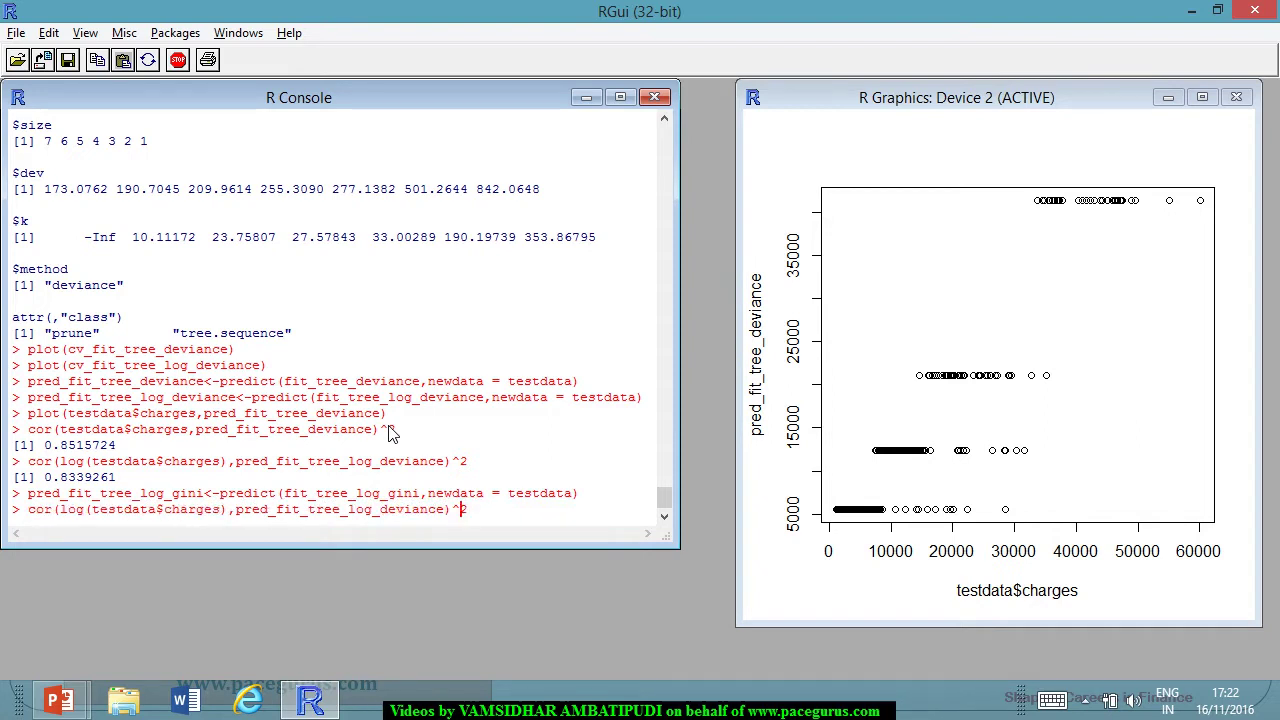
pyautogui.press('Left')
pyautogui.press('Left')
pyautogui.press('Left')
pyautogui.press('Left')
pyautogui.press('Left')
pyautogui.press('Left')
pyautogui.press('Left')
pyautogui.press('Left')
pyautogui.press('Left')
pyautogui.press('Left')
pyautogui.press('Left')
pyautogui.press('Left')
pyautogui.press('Left')
pyautogui.press('Left')
pyautogui.press('Left')
pyautogui.press('Left')
pyautogui.press('Left')
pyautogui.press('Left')
pyautogui.press('Left')
pyautogui.press('Left')
pyautogui.press('Right')
pyautogui.press('Delete')
pyautogui.press('Delete')
pyautogui.press('Delete')
pyautogui.press('Delete')
pyautogui.press('Delete')
pyautogui.press('Delete')
pyautogui.press('Delete')
pyautogui.press('Delete')
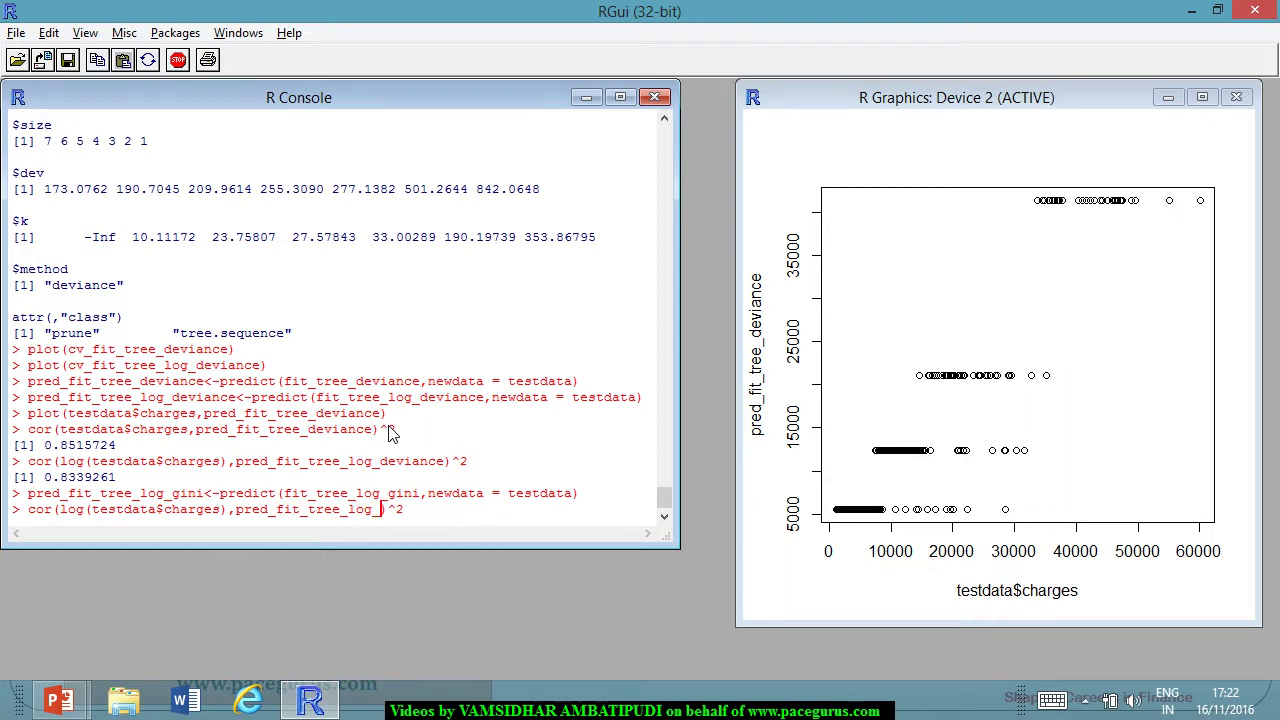
pyautogui.write('gini')
pyautogui.press('Return')
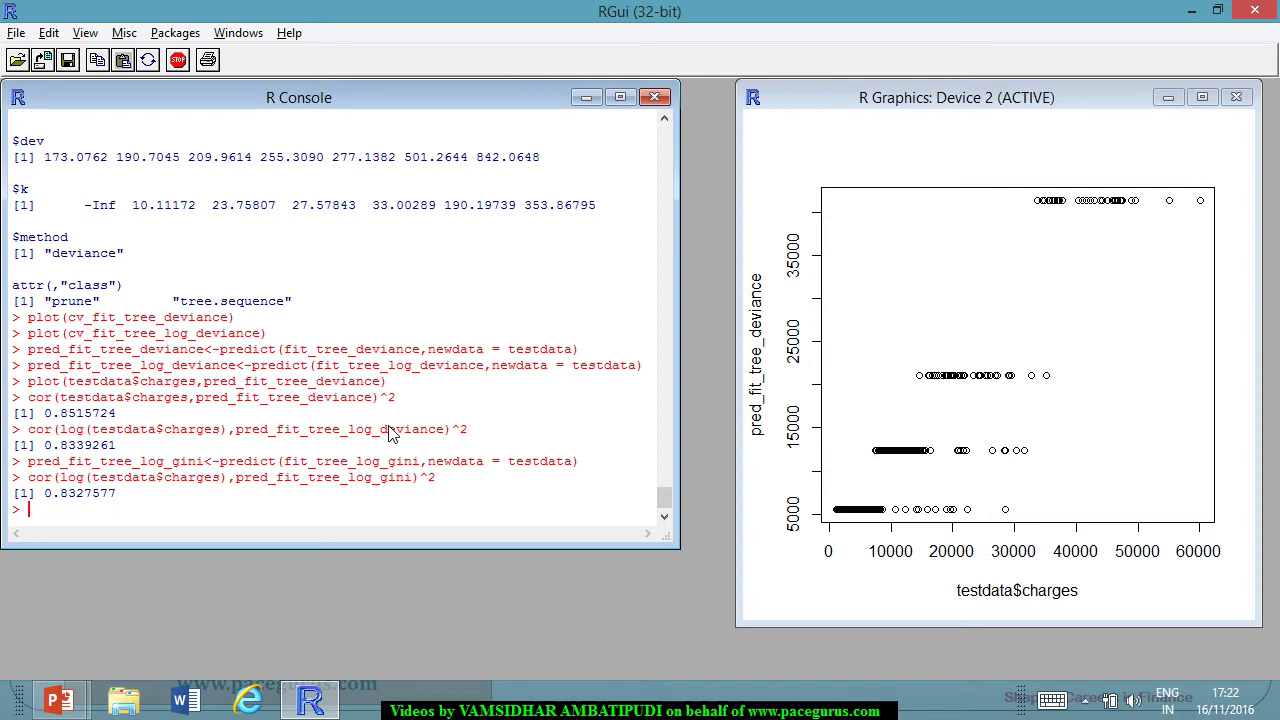
pyautogui.hotkey('alt', 'Tab')
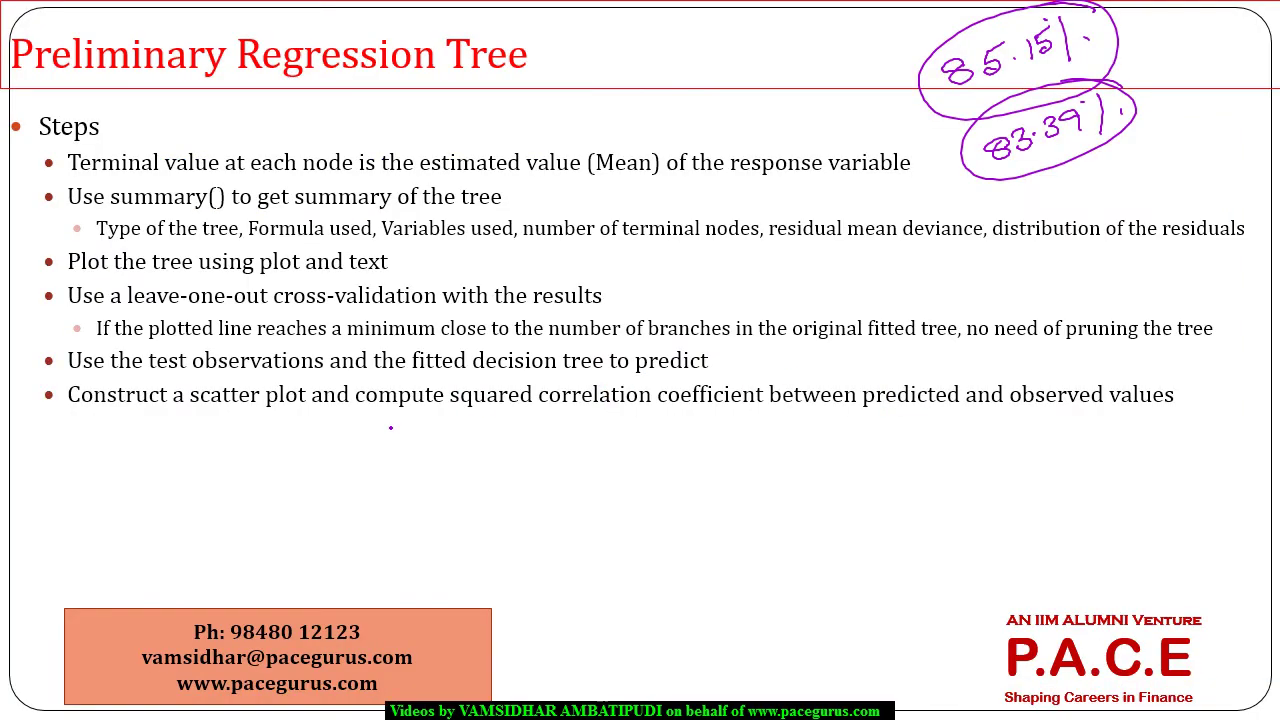
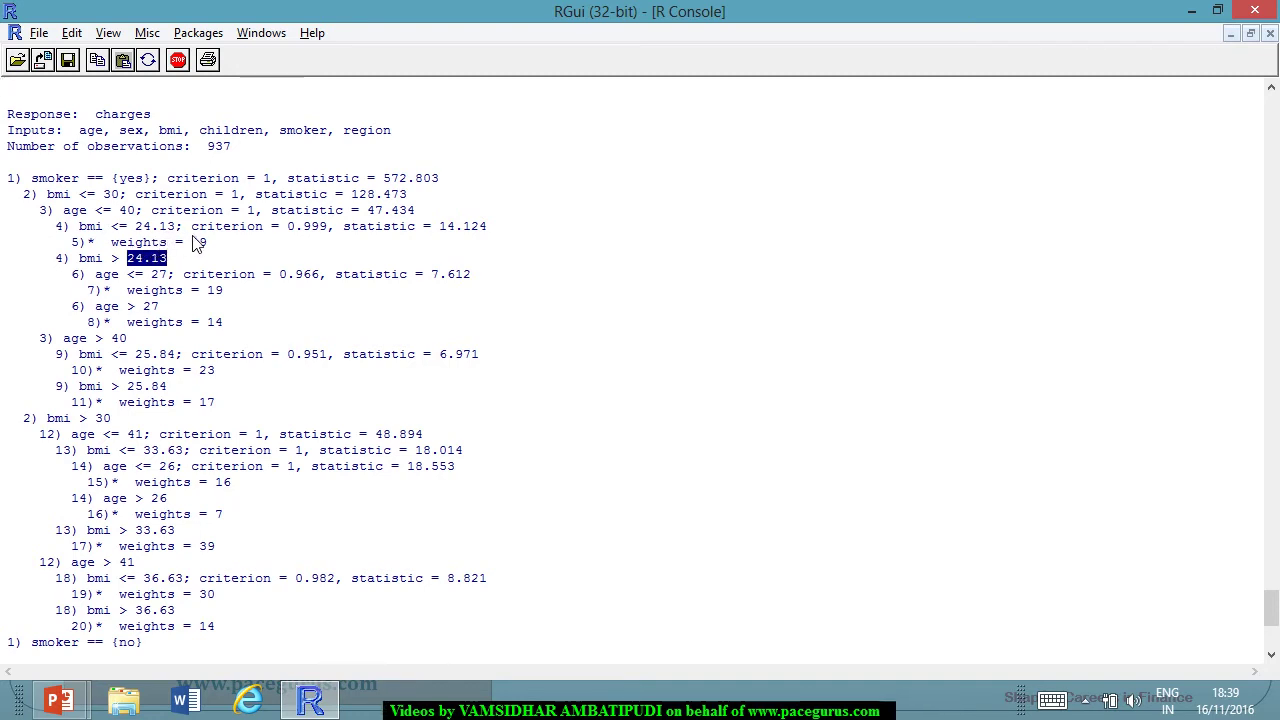
# Highlight node 5's weight in the R console, and handwrite a circled 19 under the b≤24.13 branch on the PowerPoint slide.
pyautogui.moveTo(207, 228); pyautogui.dragTo(224, 262)
pyautogui.click(210, 252)
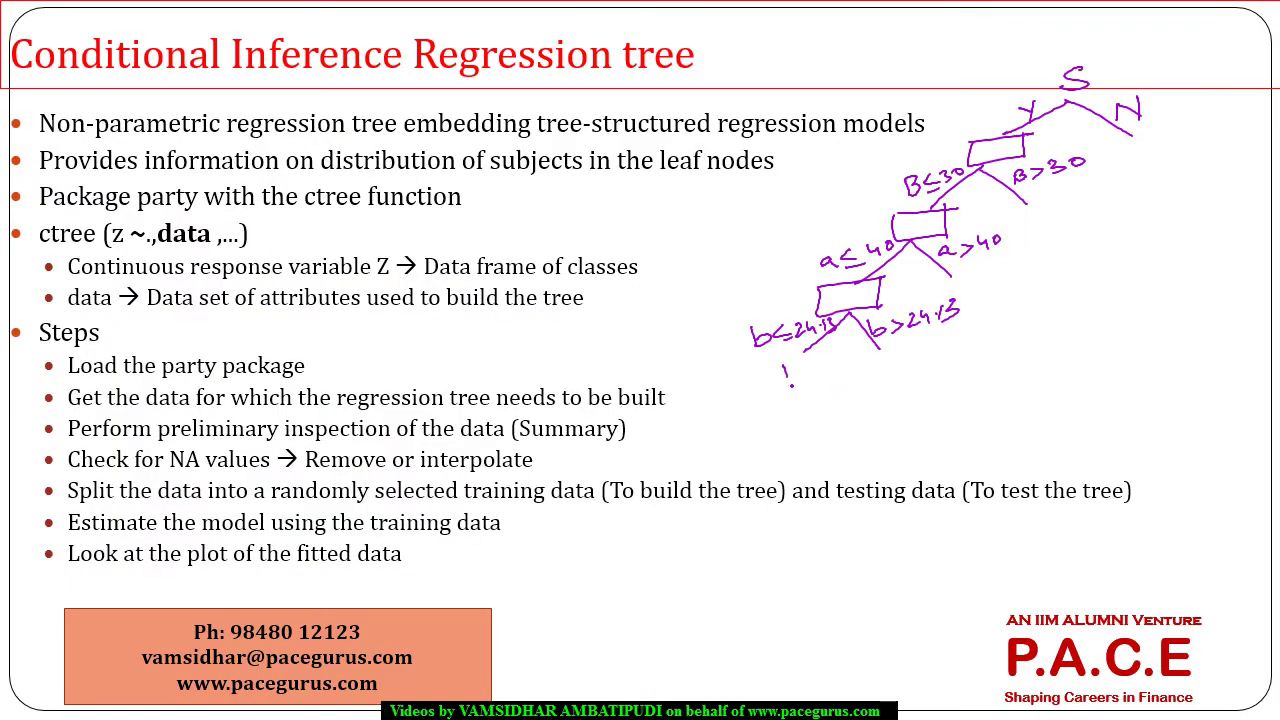
pyautogui.moveTo(806, 366)
pyautogui.mouseDown()
pyautogui.moveTo(806, 386)
pyautogui.moveTo(756, 378)
pyautogui.moveTo(810, 352)
pyautogui.mouseUp()
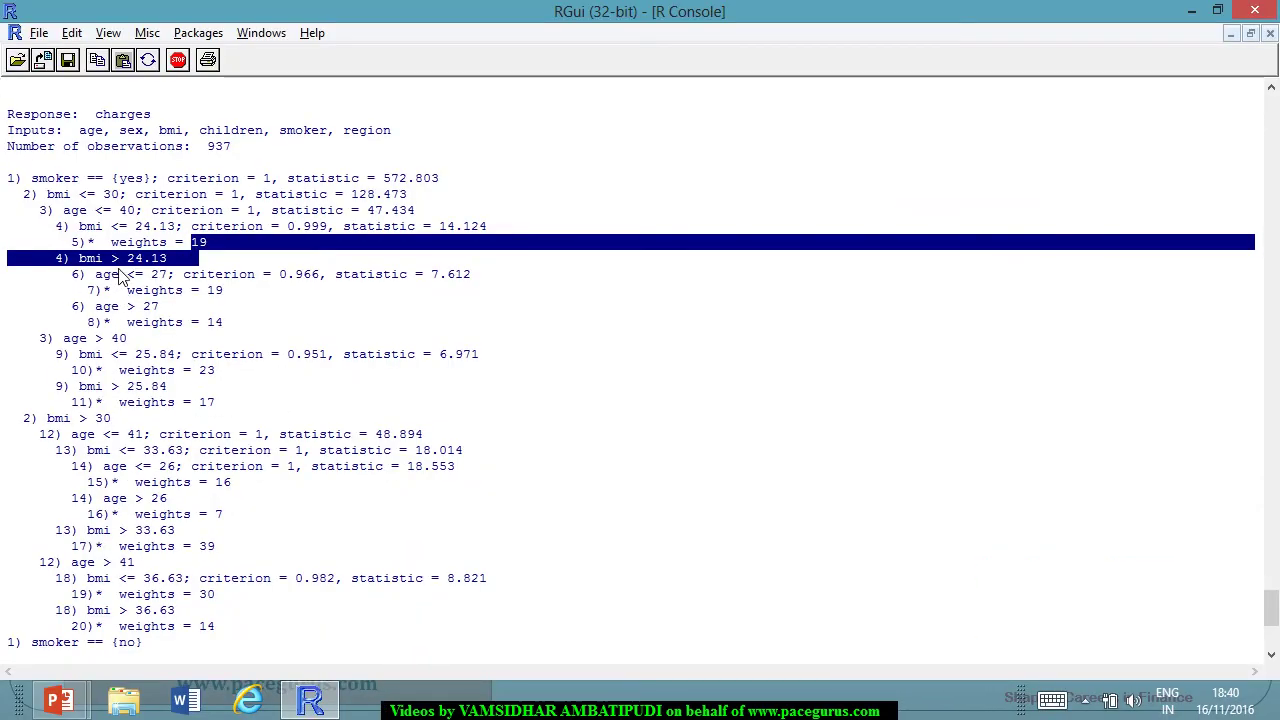
# Mark the bmi > 24.13 node in the R console, and draw its box with two branches on the PowerPoint slide's tree.
pyautogui.moveTo(86, 259); pyautogui.dragTo(95, 259)
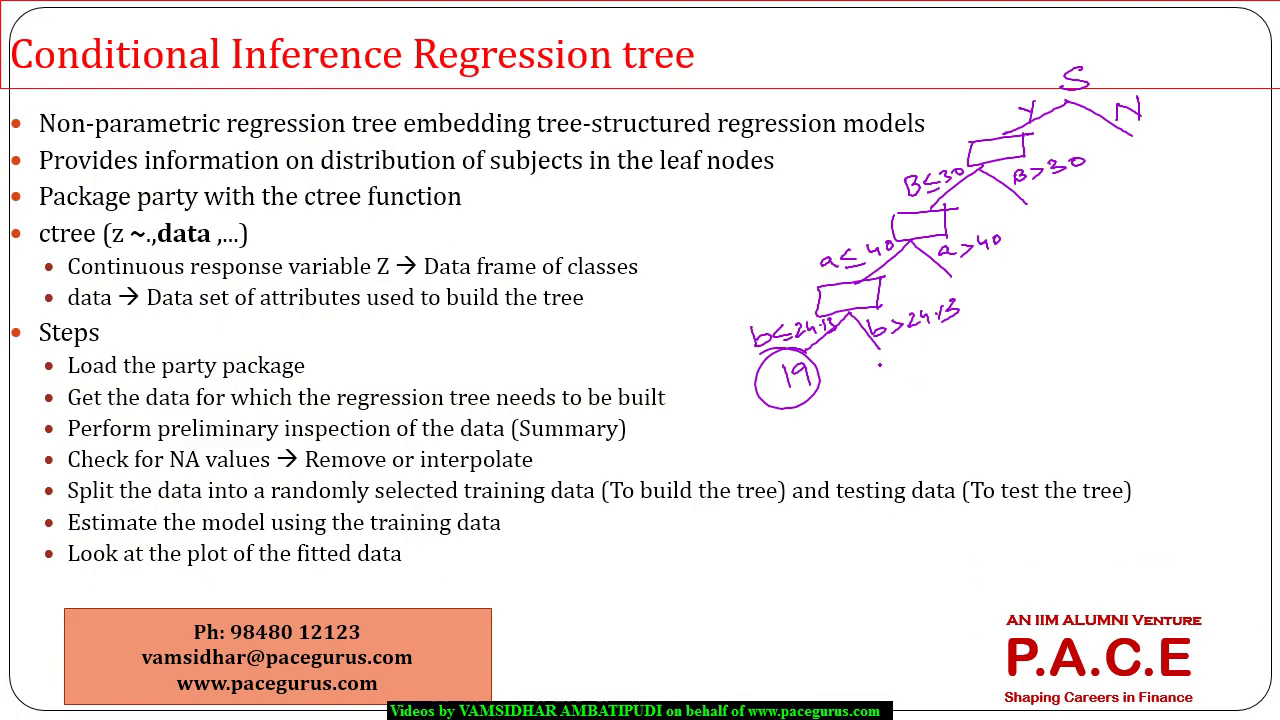
pyautogui.moveTo(840, 358)
pyautogui.mouseDown()
pyautogui.moveTo(912, 347)
pyautogui.moveTo(917, 378)
pyautogui.mouseUp()
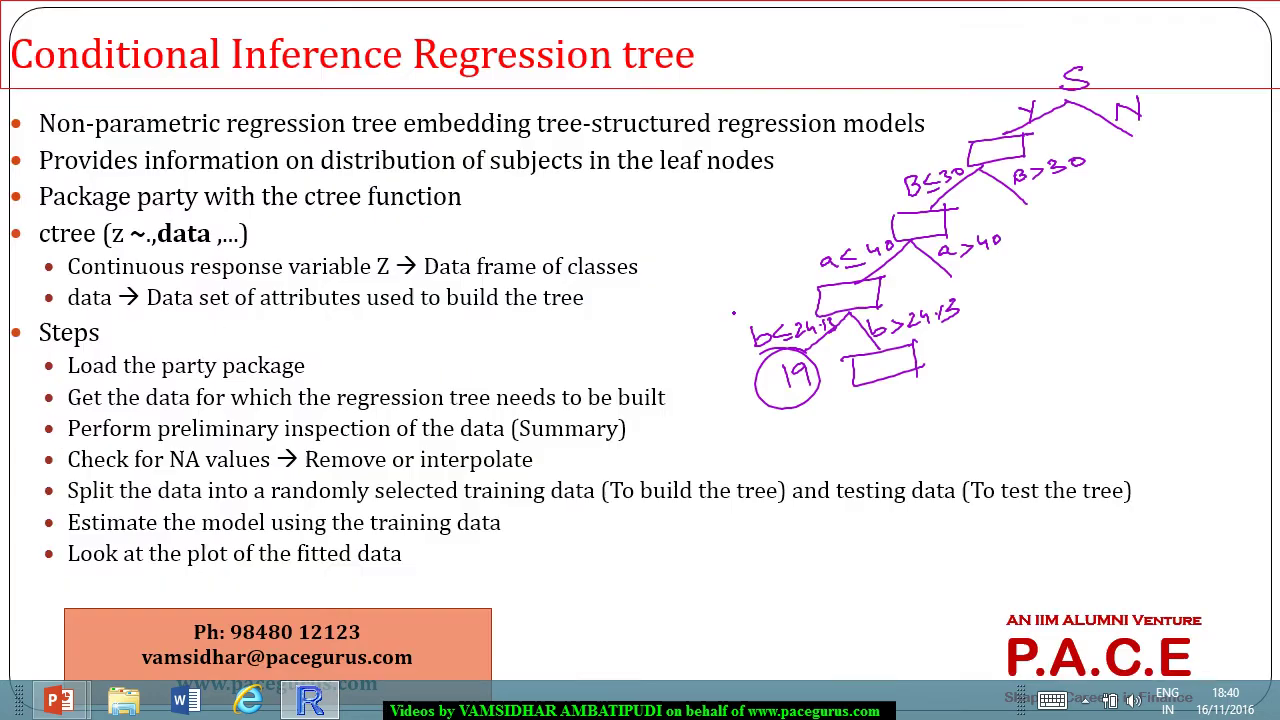
pyautogui.moveTo(886, 381)
pyautogui.mouseDown()
pyautogui.moveTo(852, 422)
pyautogui.moveTo(958, 420)
pyautogui.mouseUp()
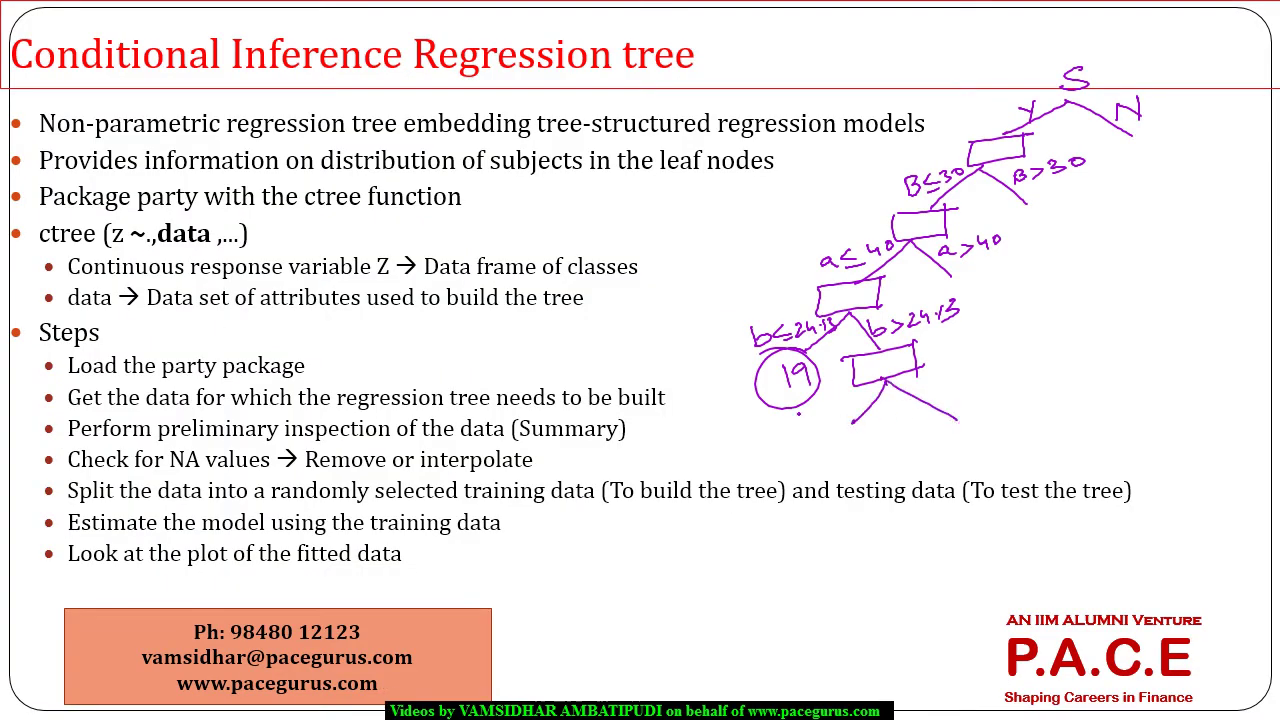
# Handwrite the labels a≤27 and a>27 on the two branches of the lowest box.
pyautogui.moveTo(806, 408); pyautogui.dragTo(820, 414)
pyautogui.click(826, 401)
pyautogui.click(827, 412)
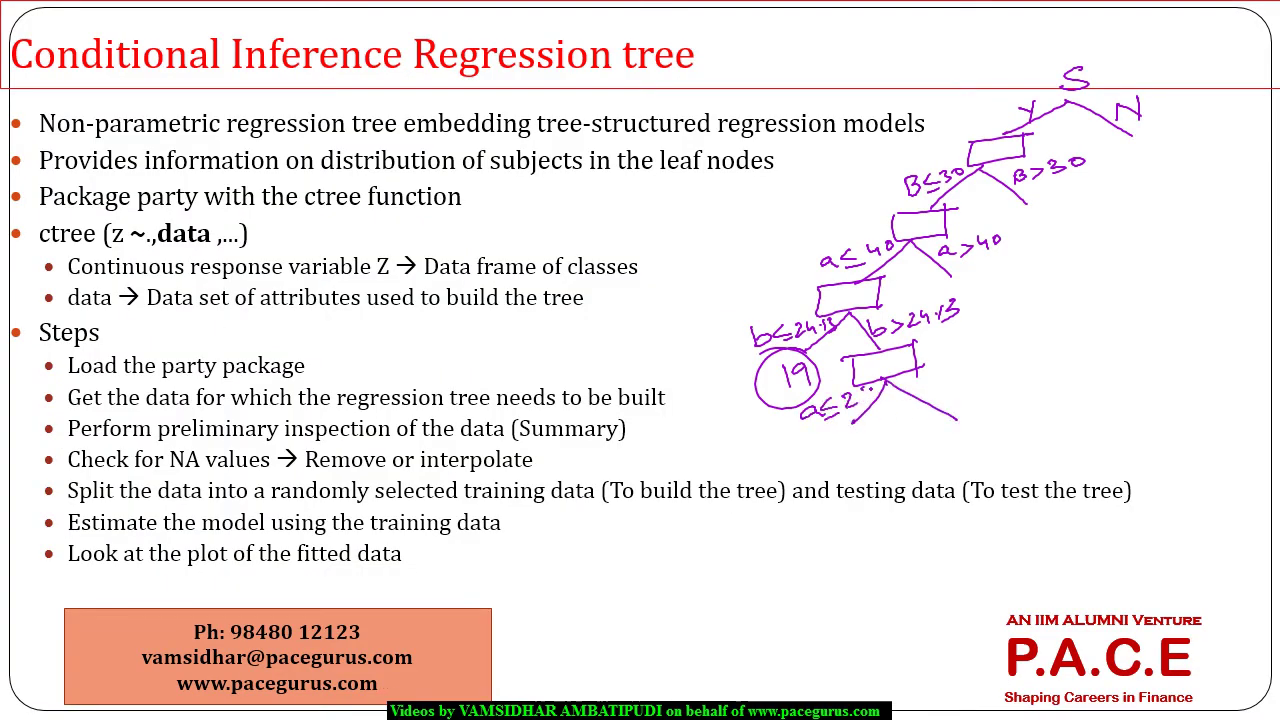
pyautogui.moveTo(976, 362)
pyautogui.mouseDown()
pyautogui.moveTo(994, 380)
pyautogui.moveTo(1012, 372)
pyautogui.mouseUp()
# Switch to the R console and run summary() on fit_ctree.
pyautogui.hotkey('alt', 'Tab')
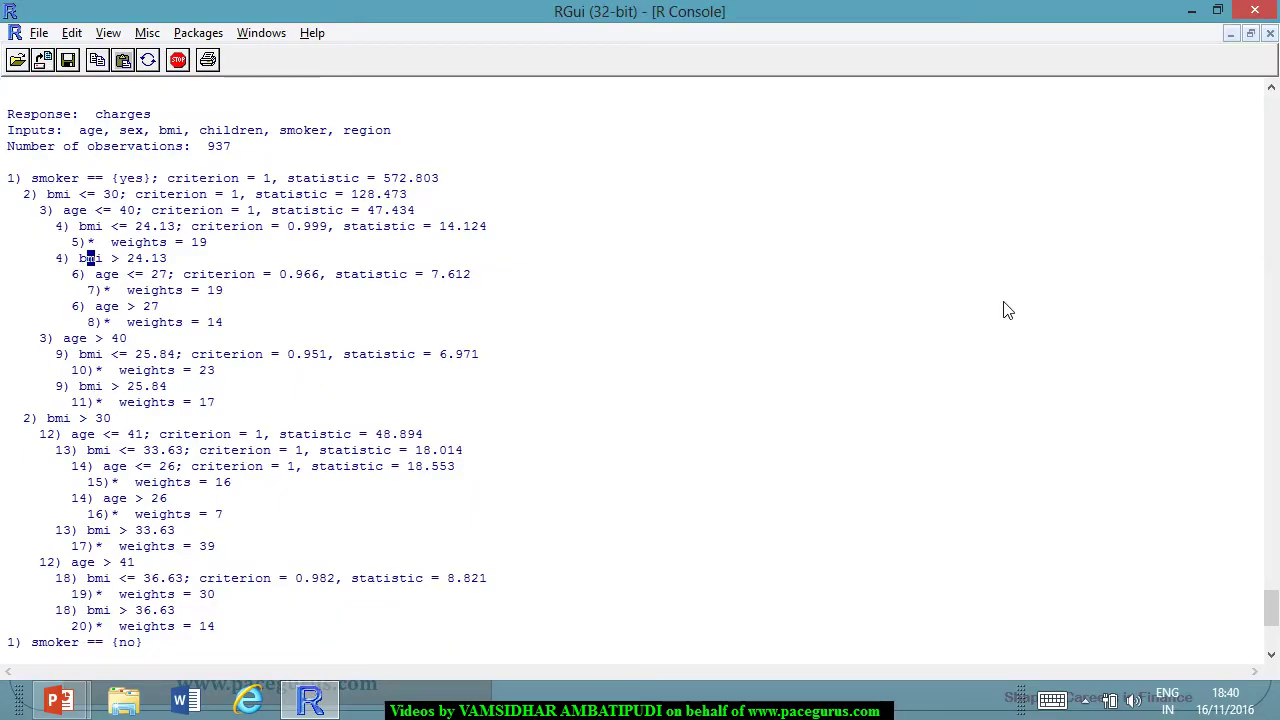
pyautogui.scroll(-7, 400, 434)
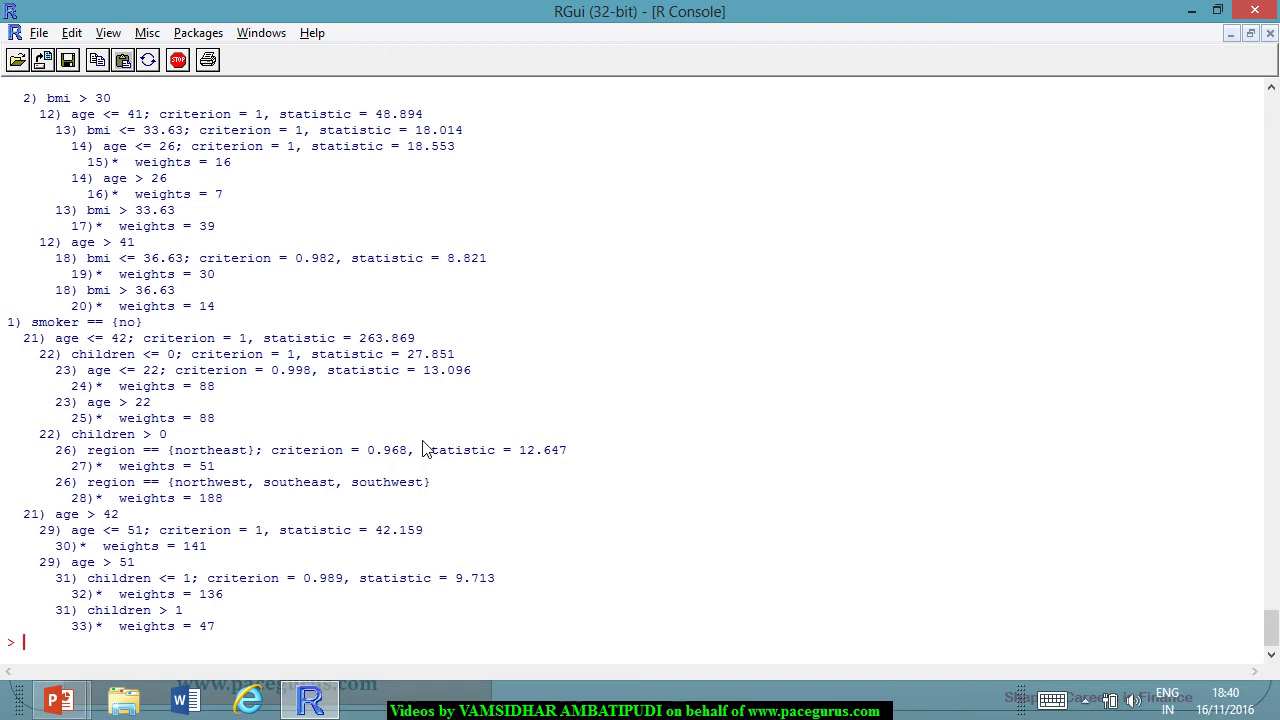
pyautogui.write('summary')
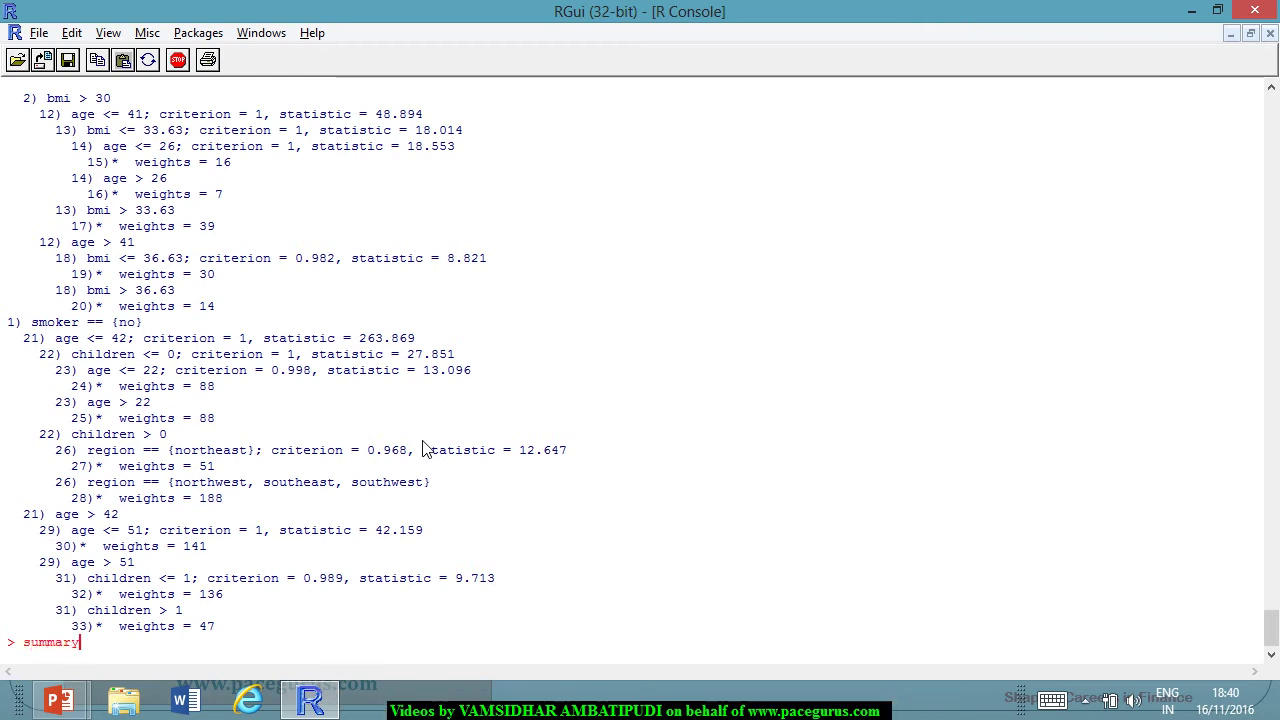
pyautogui.write('(')
pyautogui.scroll(7, 220, 310)
pyautogui.scroll(1, 224, 313)
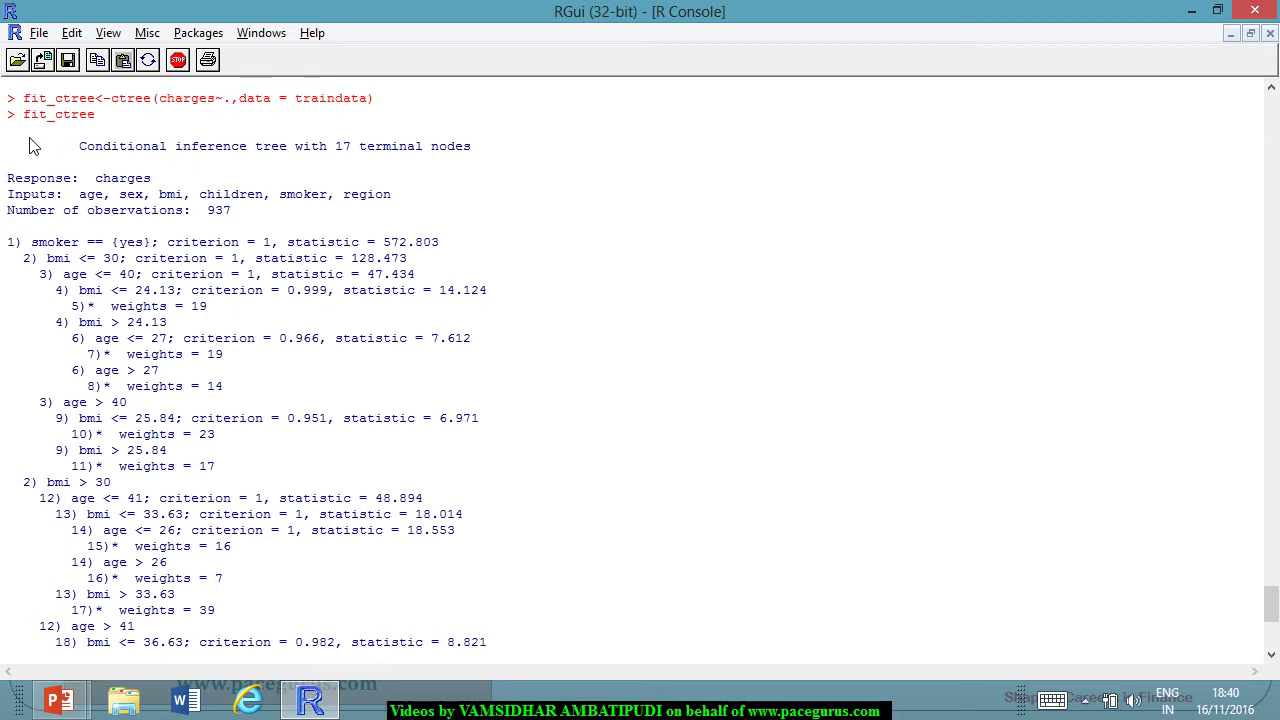
pyautogui.moveTo(23, 114); pyautogui.dragTo(93, 117)
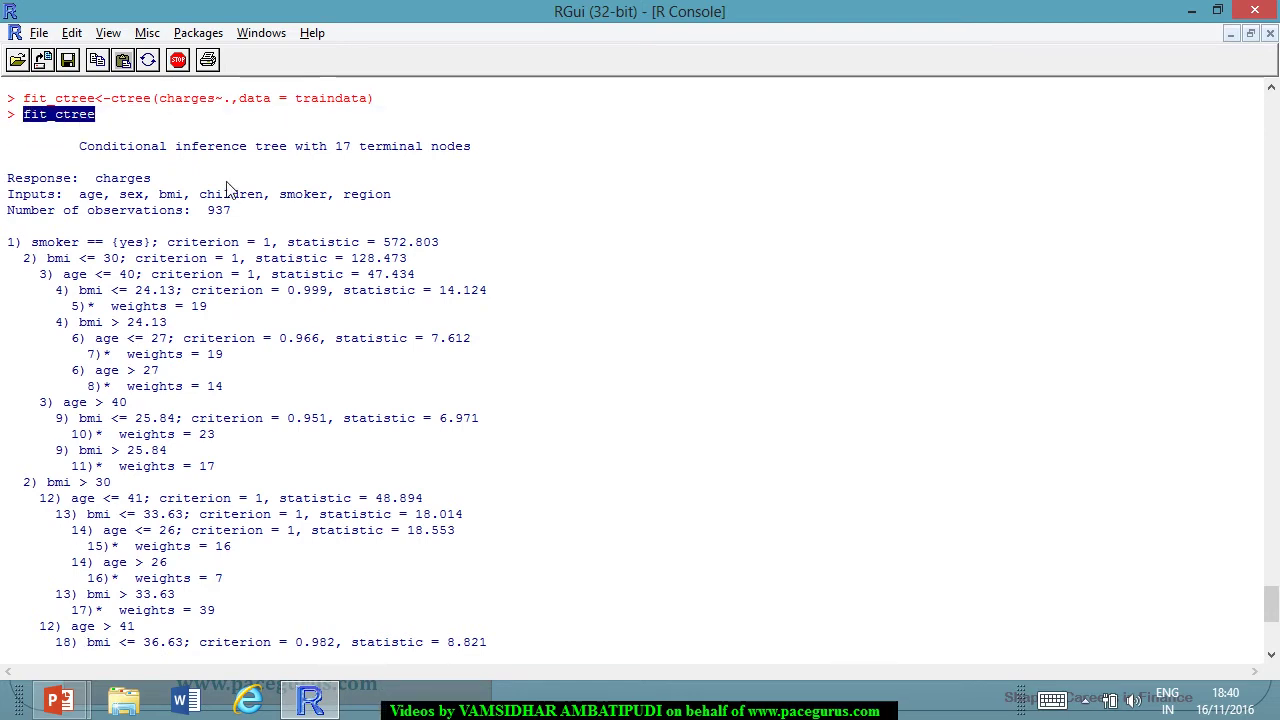
pyautogui.hotkey('ctrl', 'c')
pyautogui.hotkey('ctrl', 'v')
pyautogui.write(')')
pyautogui.press('Return')
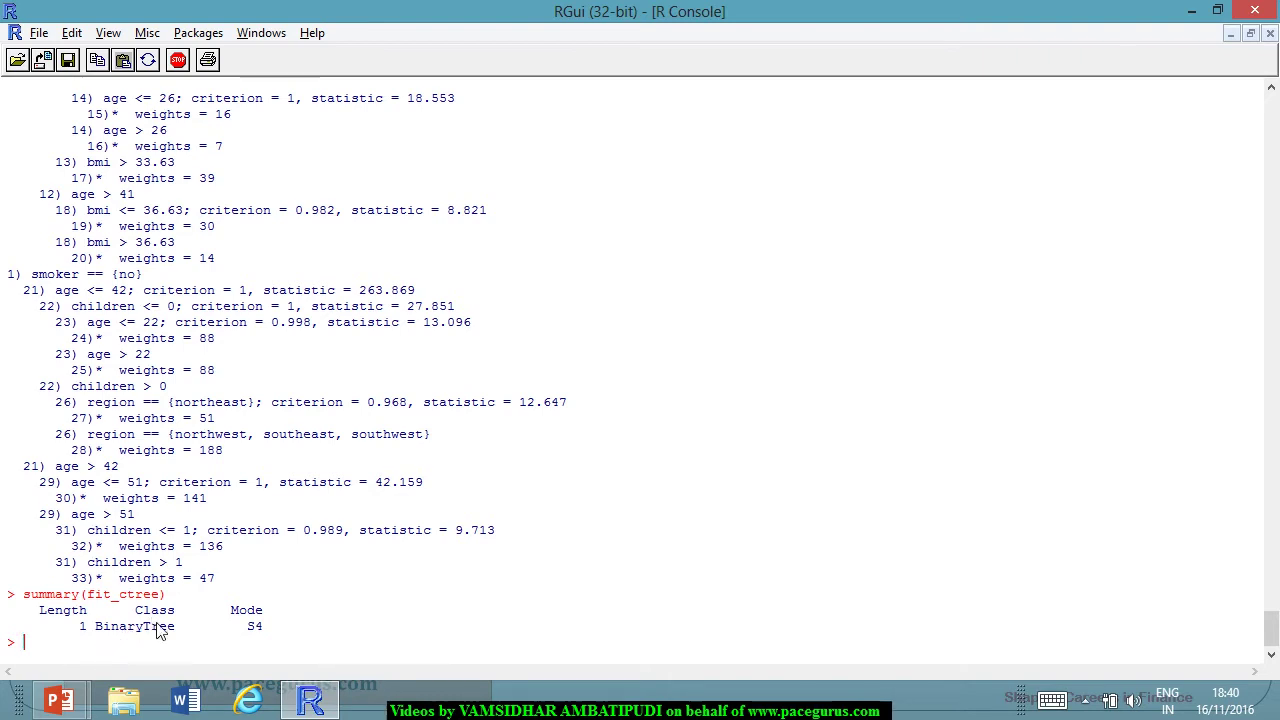
# Print the structure of fit_ctree with str() and review the node details through to the end.
pyautogui.write('str(fit_ctree)')
pyautogui.press('Return')
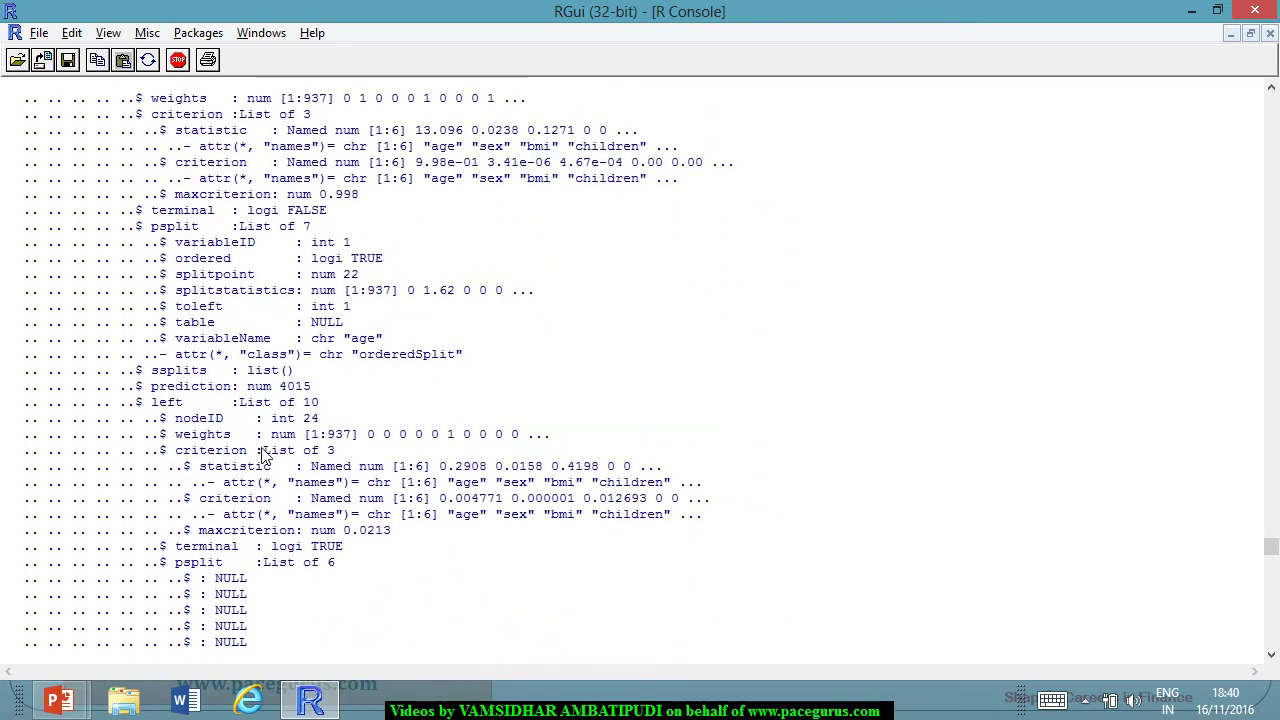
pyautogui.scroll(9, 260, 462)
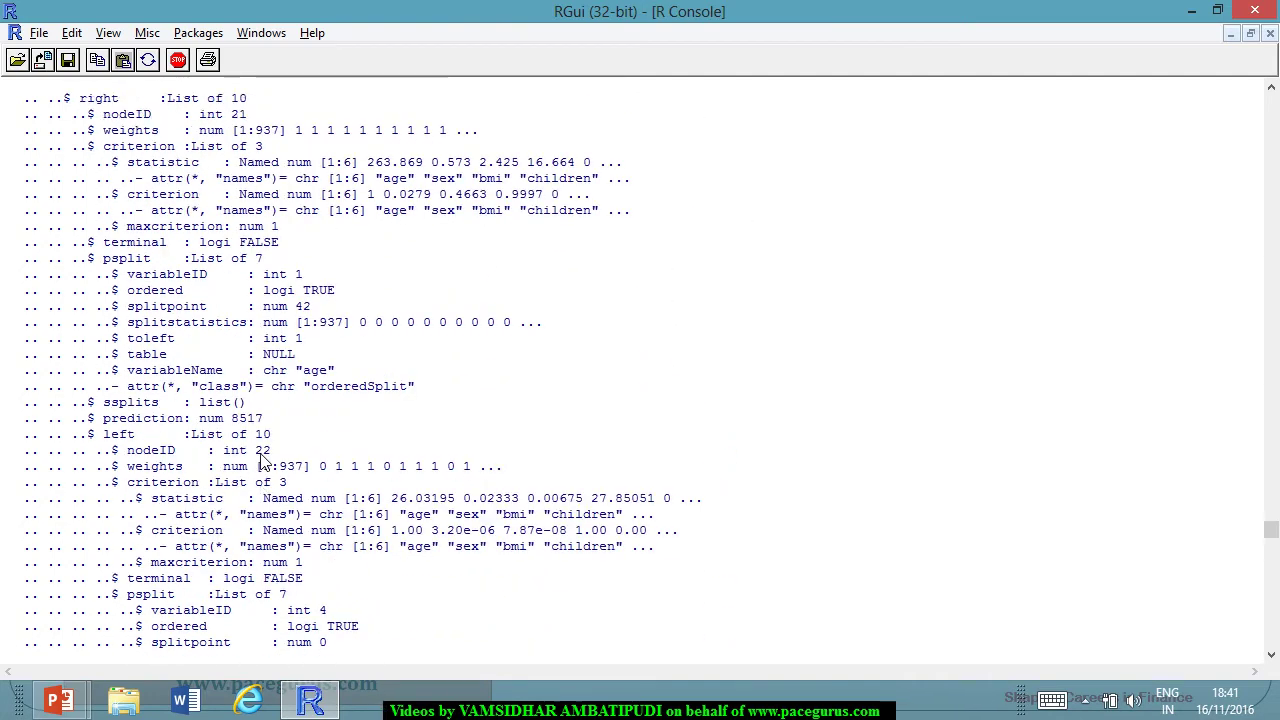
pyautogui.scroll(13, 260, 462)
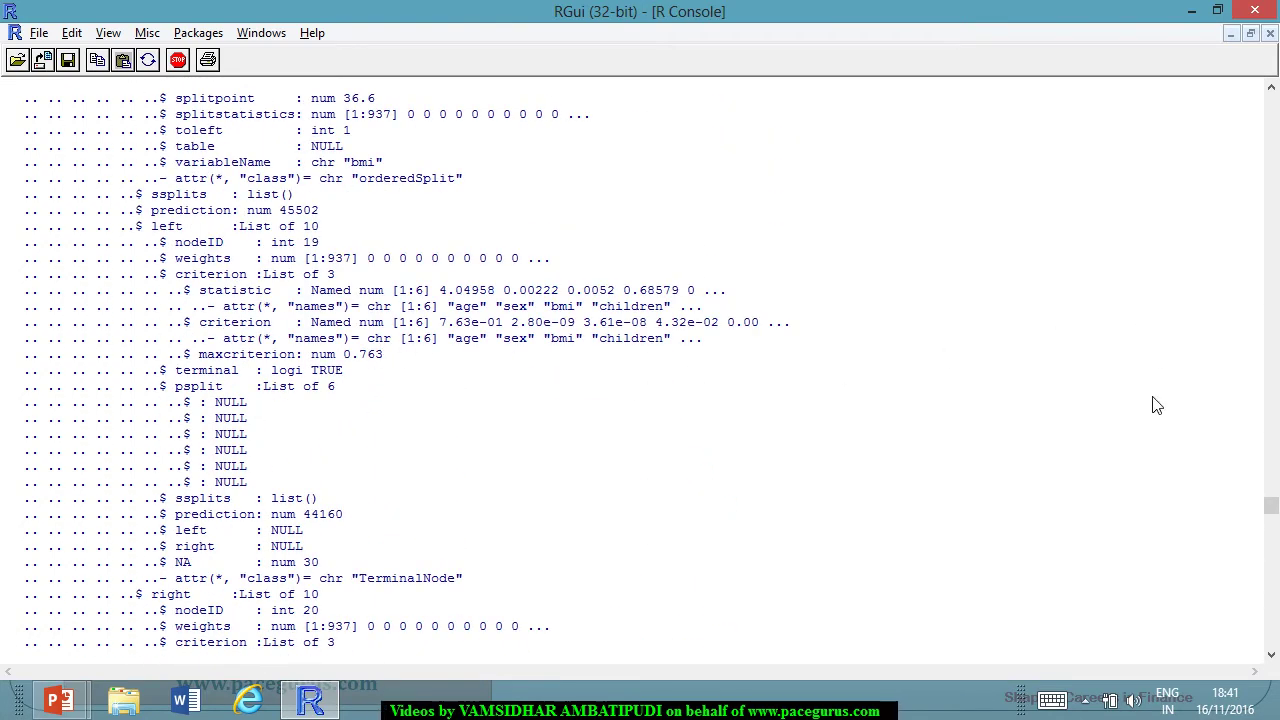
pyautogui.moveTo(1273, 515); pyautogui.dragTo(1273, 590)
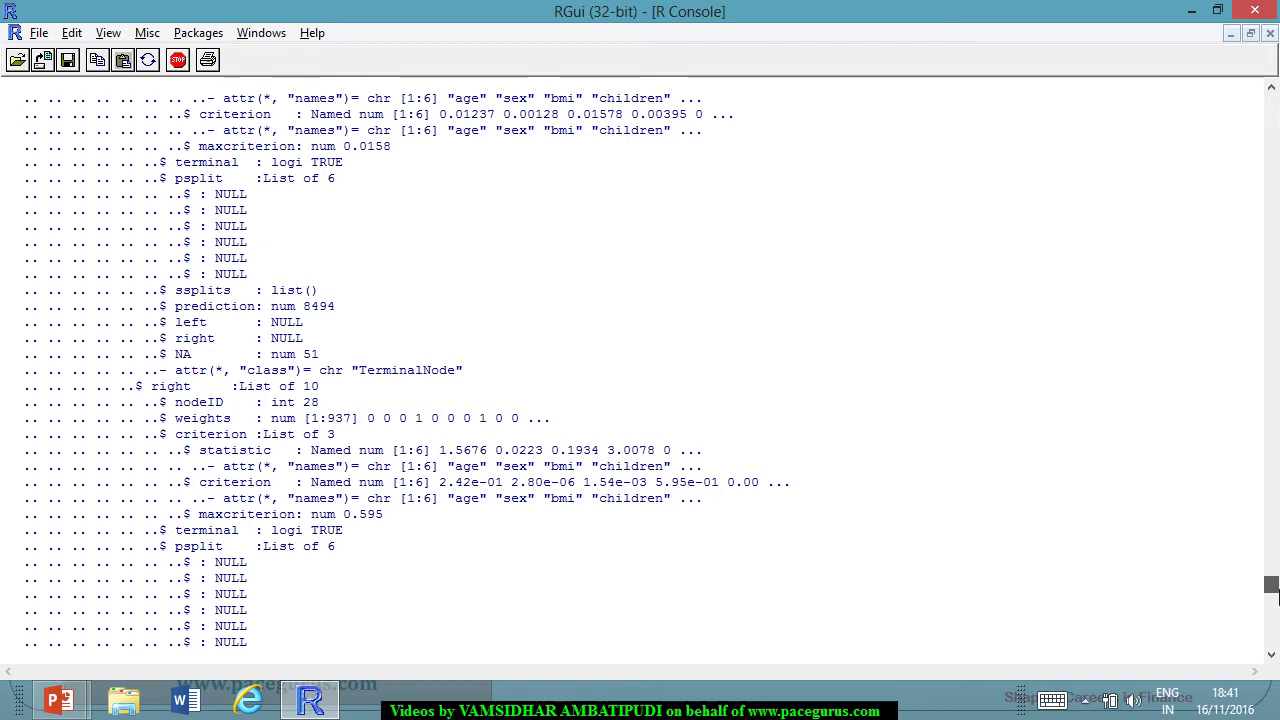
pyautogui.moveTo(1273, 590); pyautogui.dragTo(1273, 640)
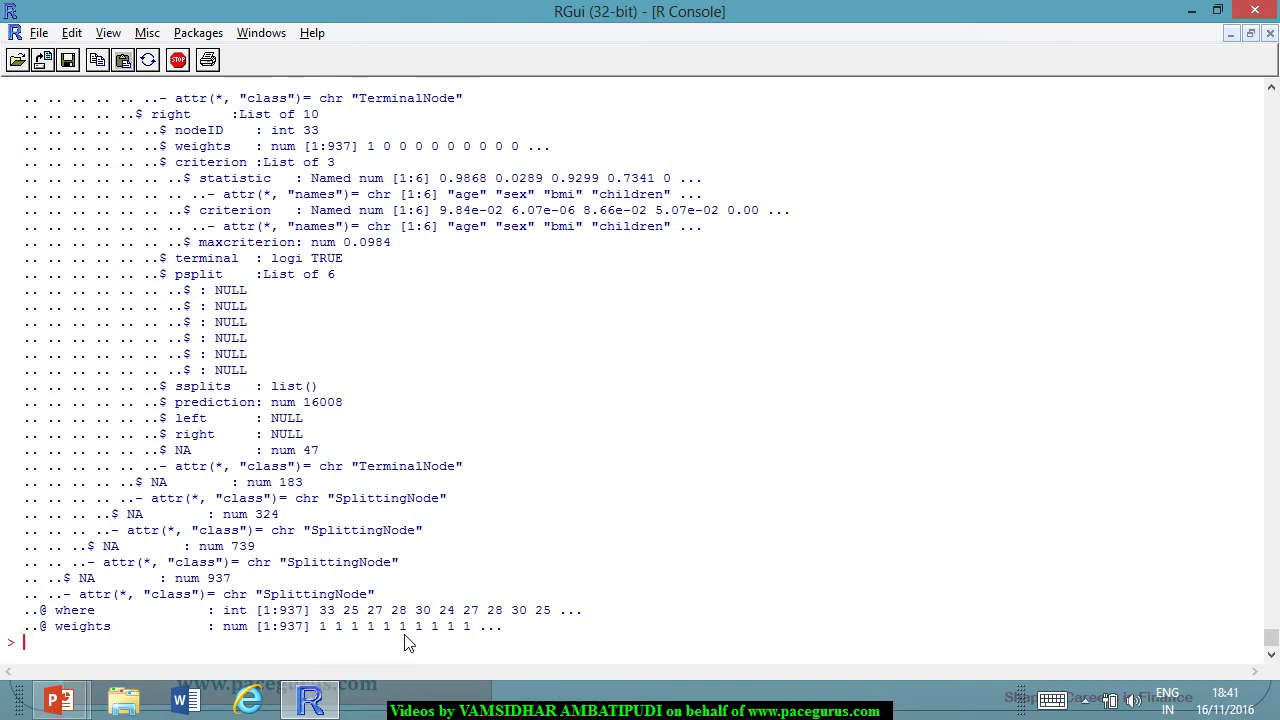
# Plot fit_ctree and show the graphics window maximized.
pyautogui.write('plot(fit_ctree')
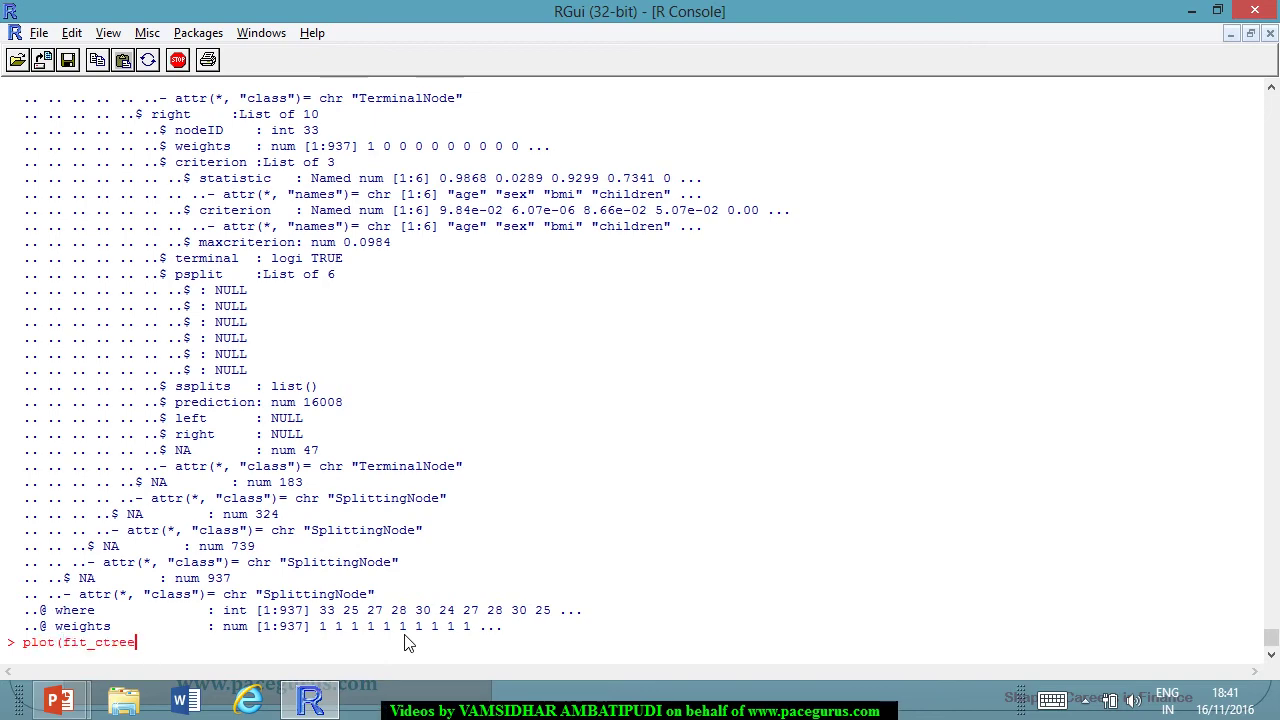
pyautogui.press('Return')
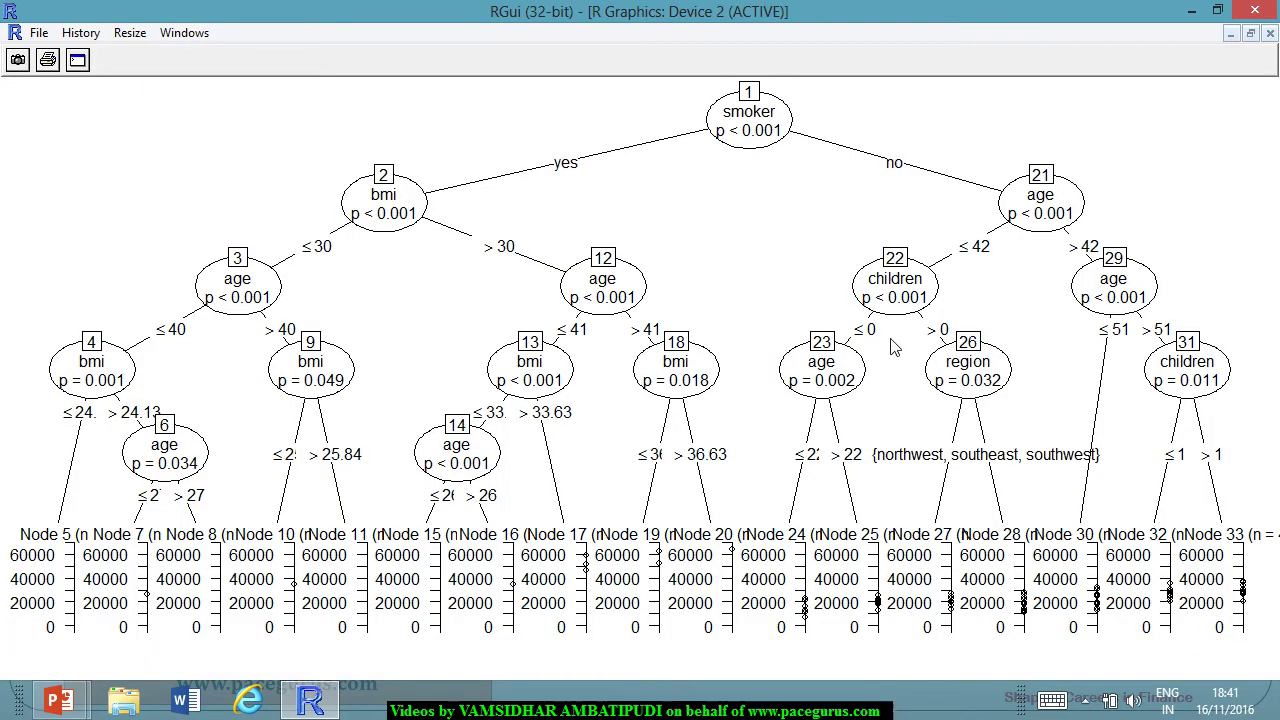
pyautogui.click(1250, 33)
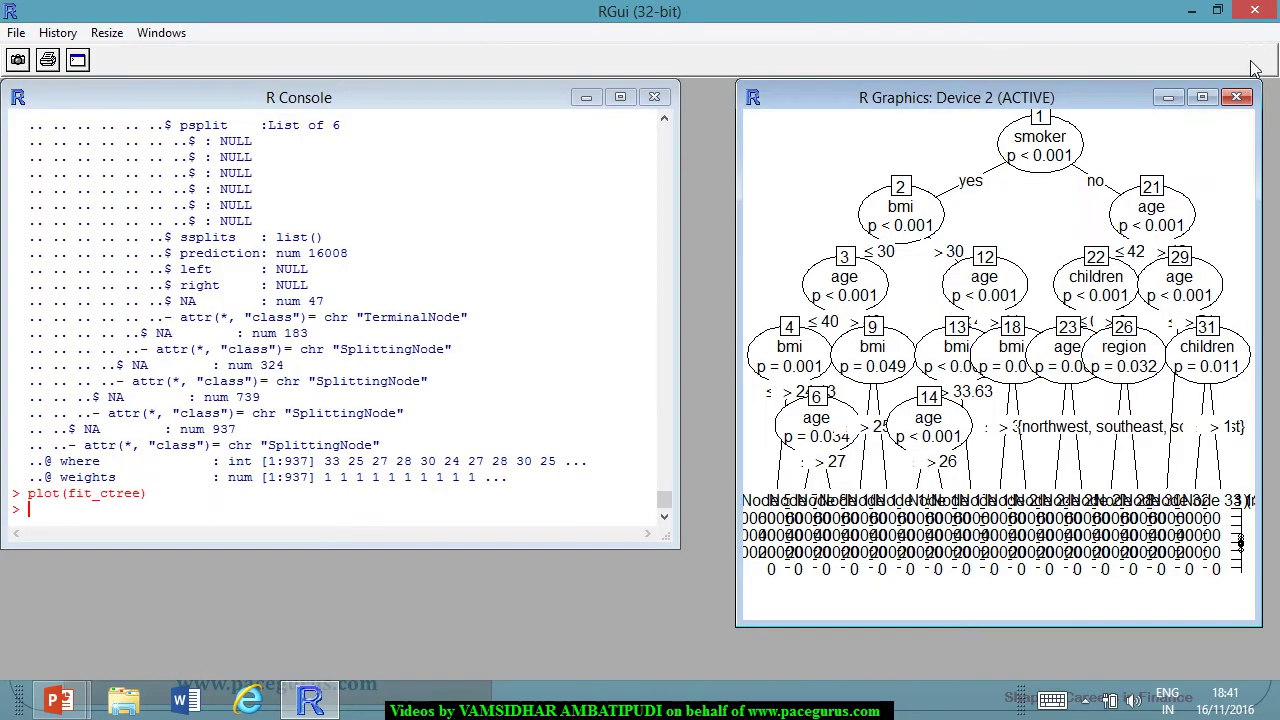
pyautogui.click(1202, 97)
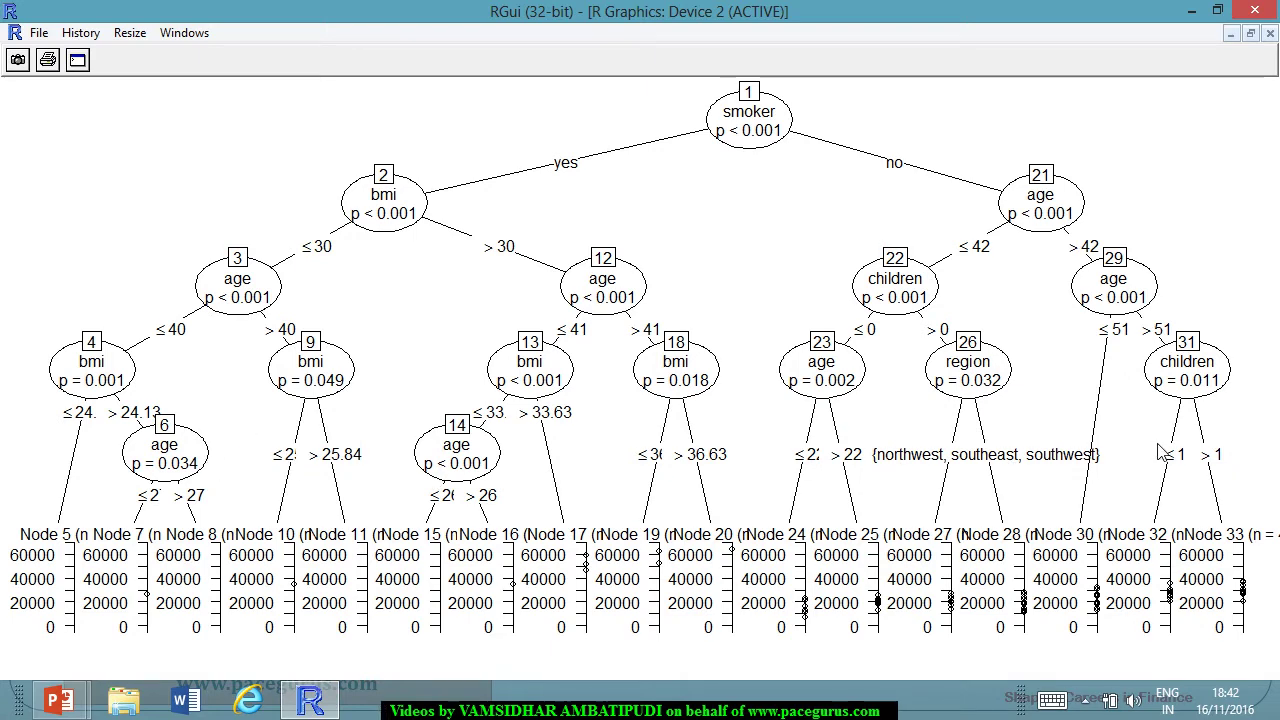
# Switch to the PowerPoint slide show, tick the model estimation and fitted data plot steps, and advance to the next slide.
pyautogui.hotkey('alt', 'Tab')
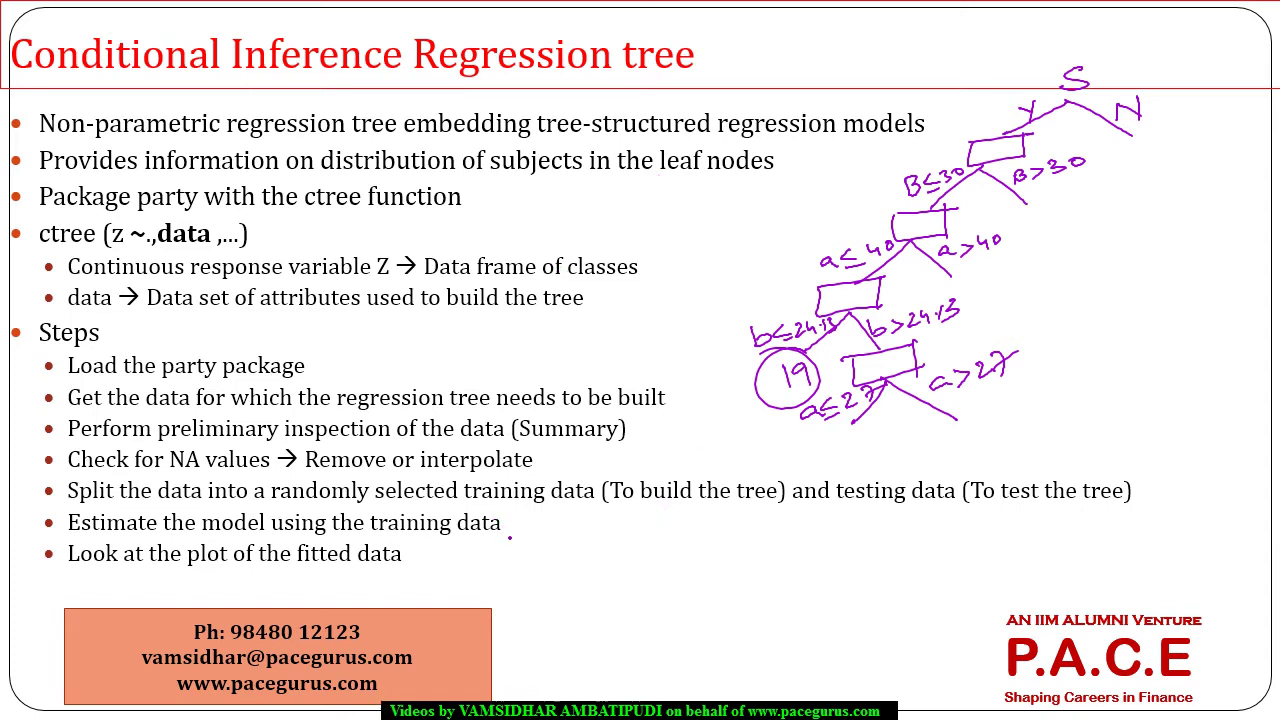
pyautogui.moveTo(513, 535); pyautogui.dragTo(578, 502)
pyautogui.moveTo(412, 575); pyautogui.dragTo(487, 542)
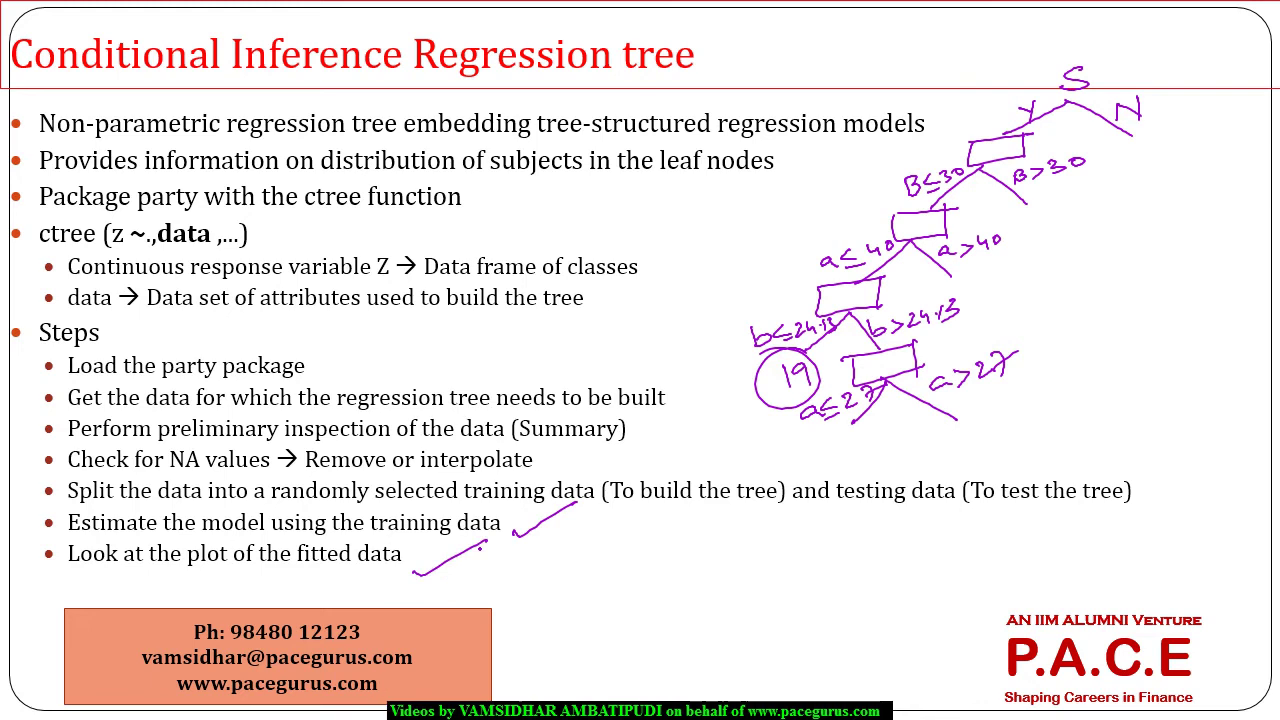
pyautogui.click(491, 560)
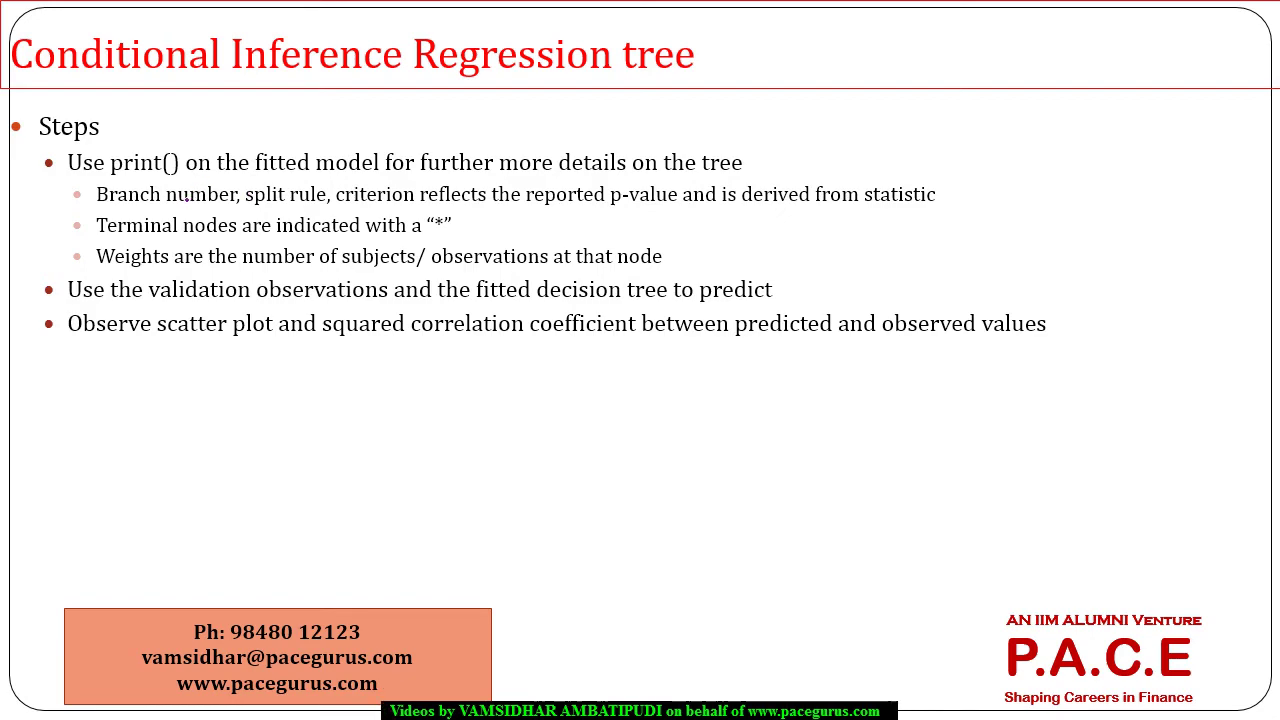
# Tick the branch number and split rule items on the slide and switch back to R.
pyautogui.moveTo(176, 189); pyautogui.dragTo(220, 166)
pyautogui.moveTo(292, 186); pyautogui.dragTo(328, 161)
pyautogui.hotkey('alt', 'Tab')
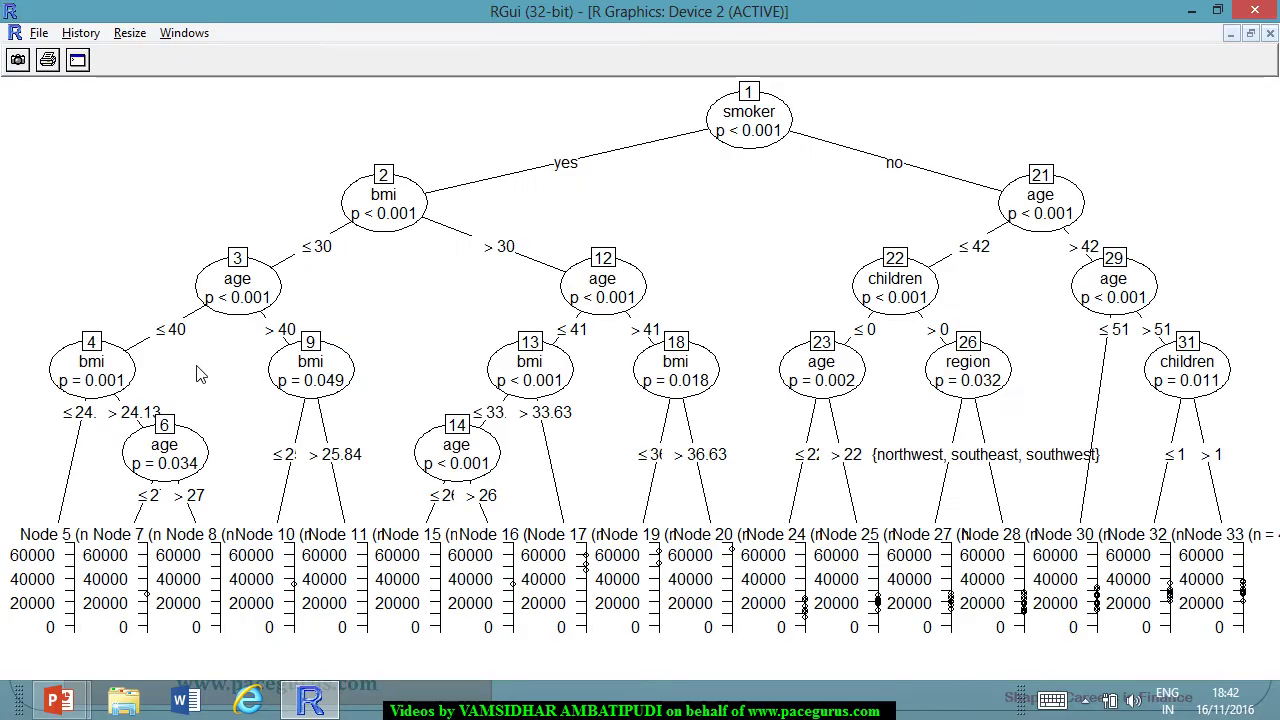
# Close the tree plot window and print the details of fit_ctree in the R console with print().
pyautogui.click(1270, 33)
pyautogui.click(633, 97)
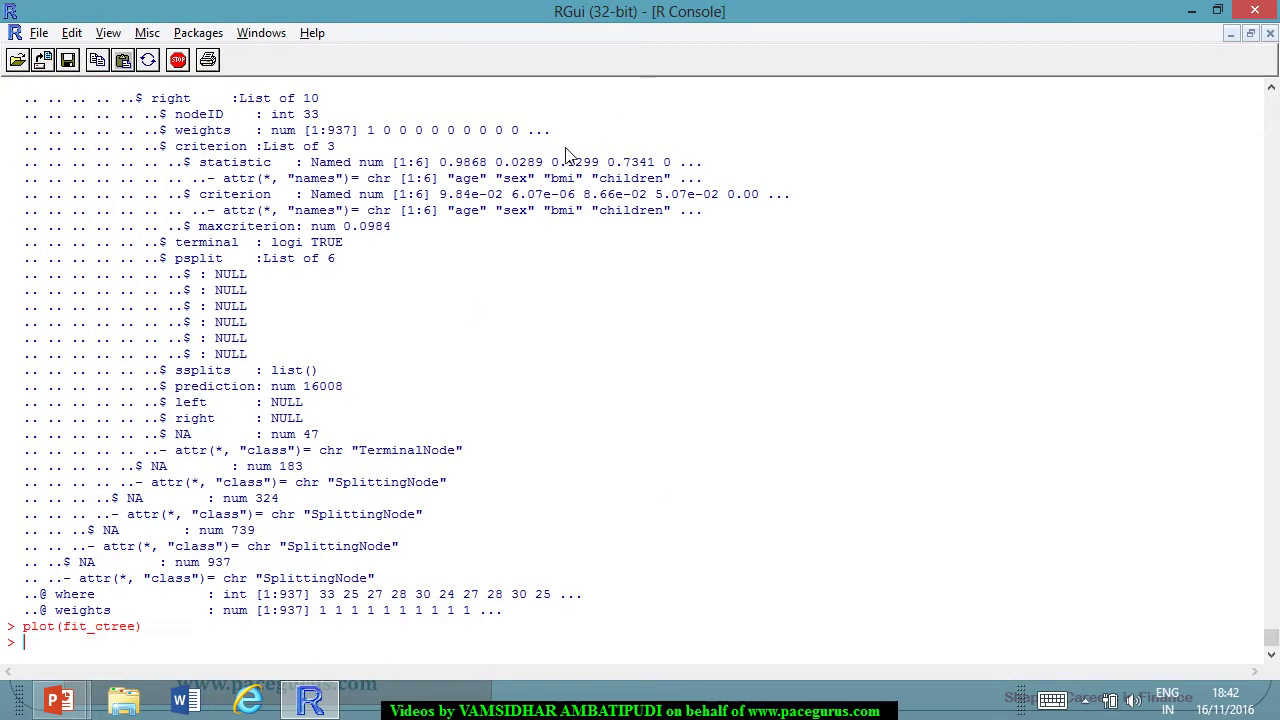
pyautogui.write('print(fit_ctree')
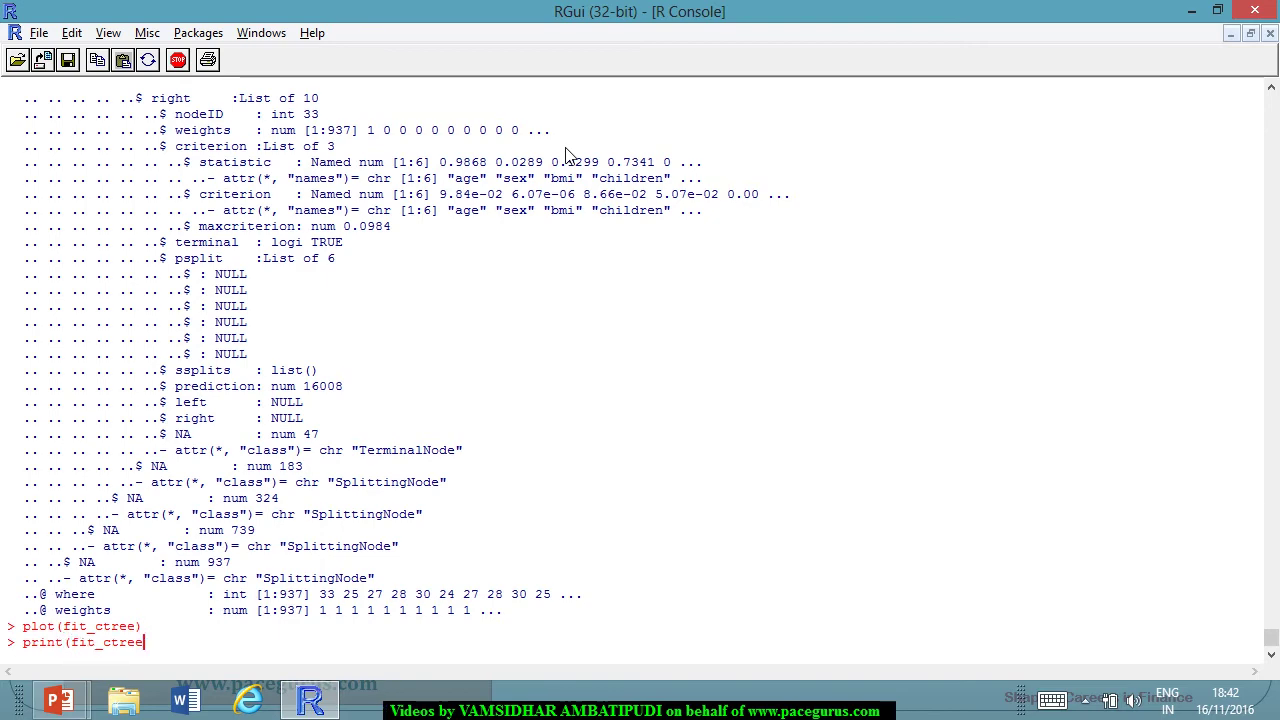
pyautogui.write(')')
pyautogui.press('Return')
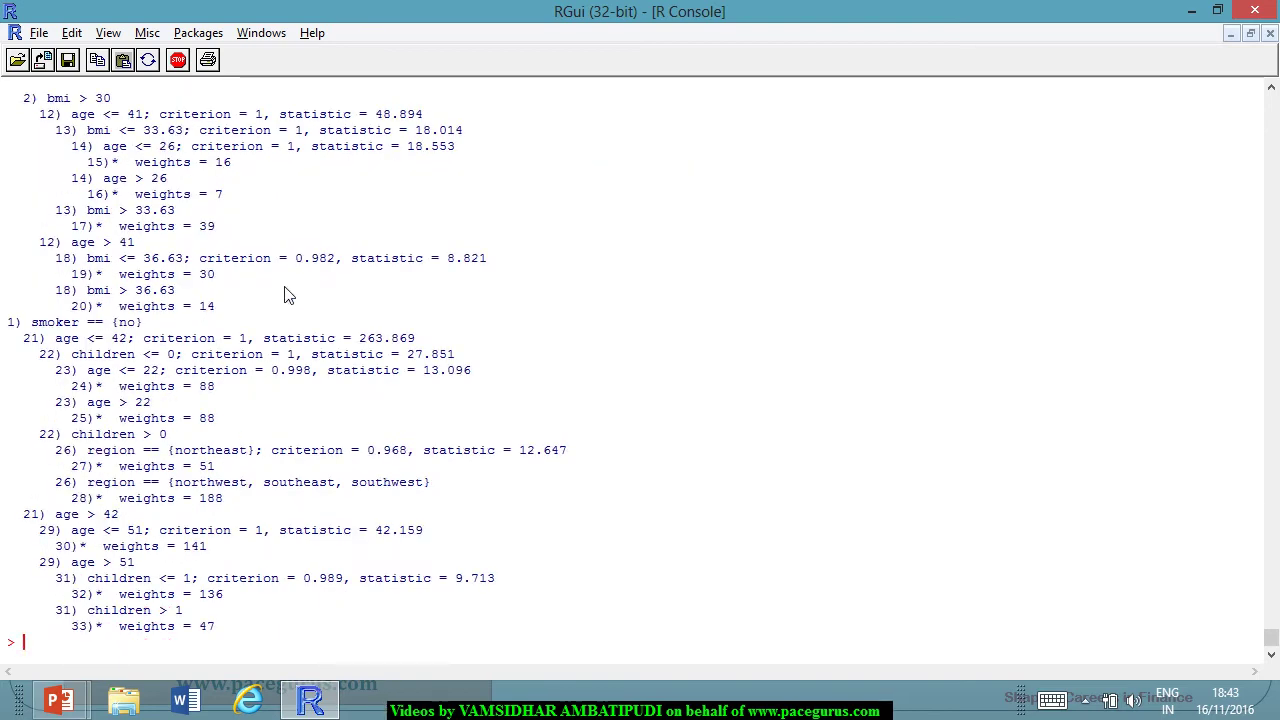
# Highlight the split rule bmi <= 30 of node 2 in the printed tree output.
pyautogui.scroll(3, 285, 290)
pyautogui.scroll(3, 285, 290)
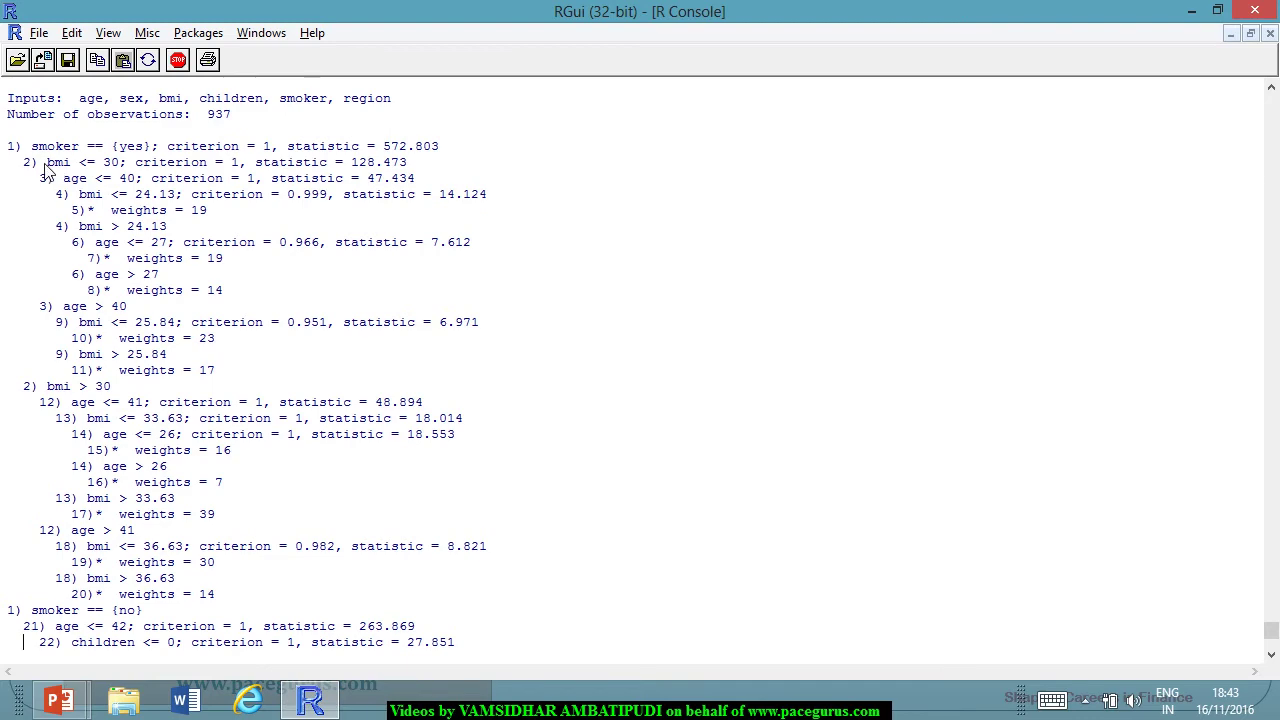
pyautogui.moveTo(47, 162); pyautogui.dragTo(127, 164)
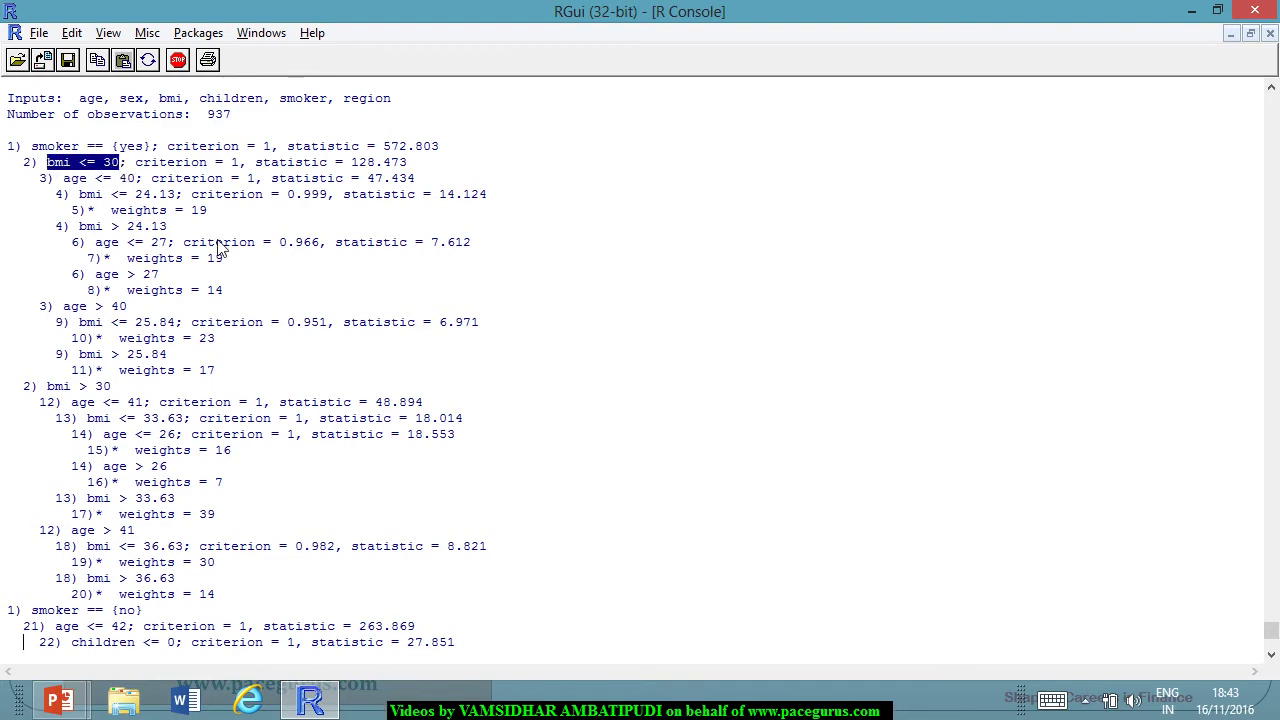
# Tick the criterion item on the PowerPoint slide, and highlight node 2's criterion value in the R console.
pyautogui.hotkey('alt', 'Tab')
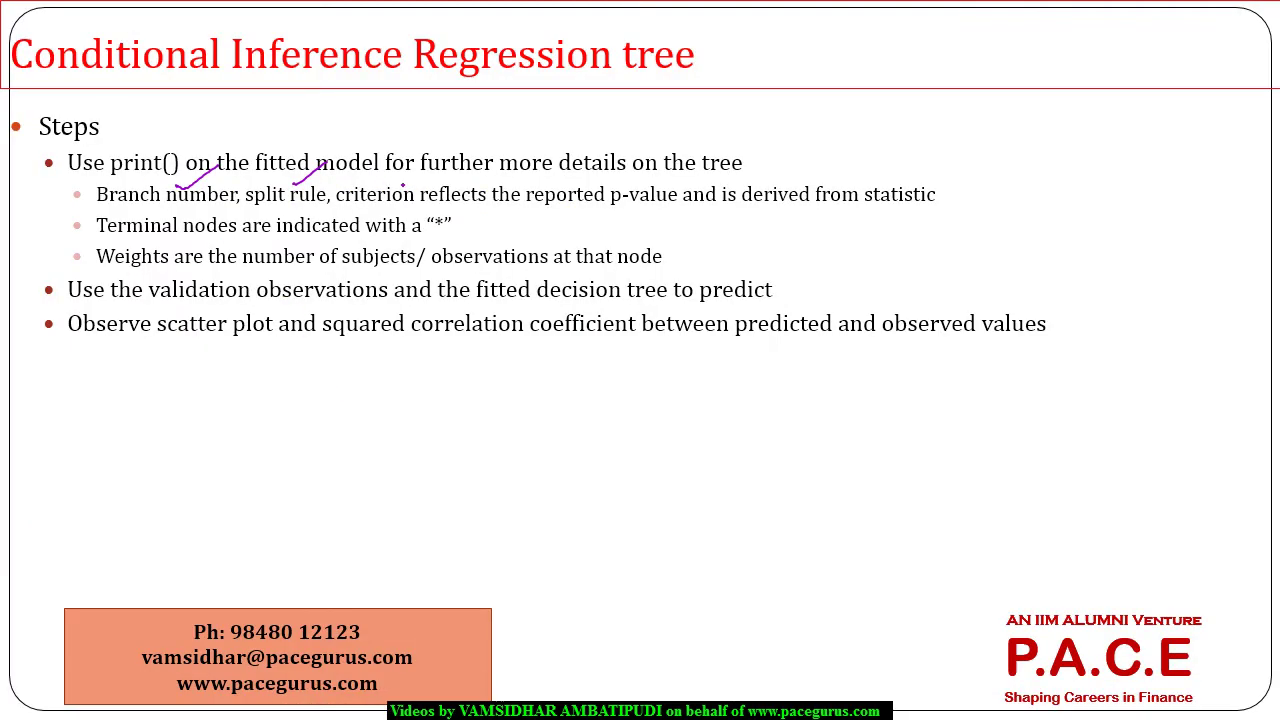
pyautogui.moveTo(400, 186); pyautogui.dragTo(437, 174)
pyautogui.hotkey('alt', 'Tab')
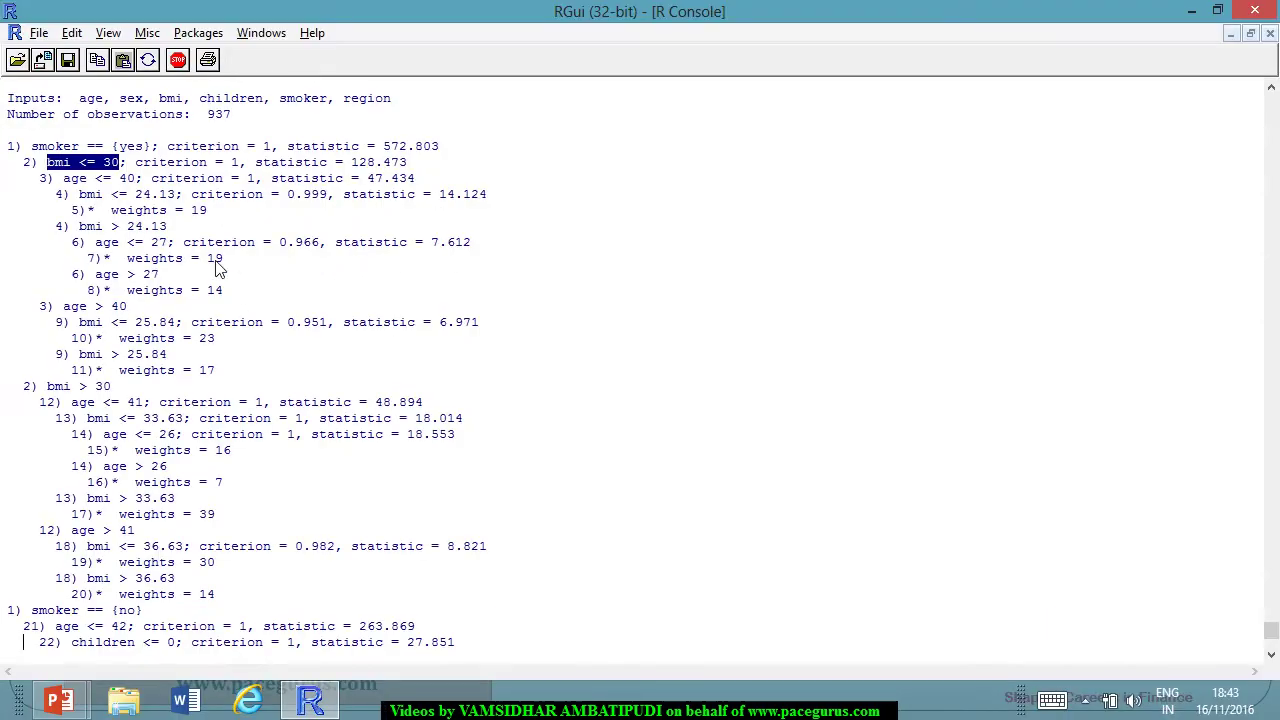
pyautogui.doubleClick(235, 163)
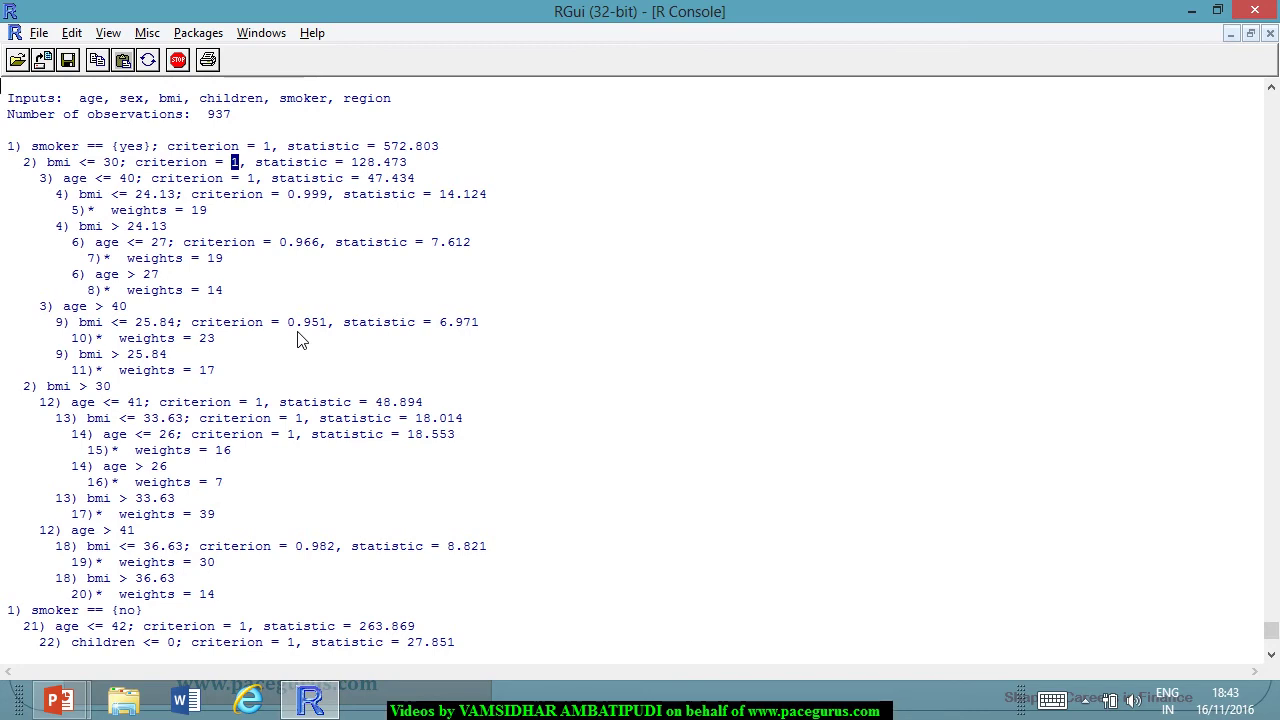
# Review the criterion, statistic and weights of all nodes in the printed tree, and switch to the slide show.
pyautogui.scroll(-1, 298, 340)
pyautogui.scroll(-1, 306, 342)
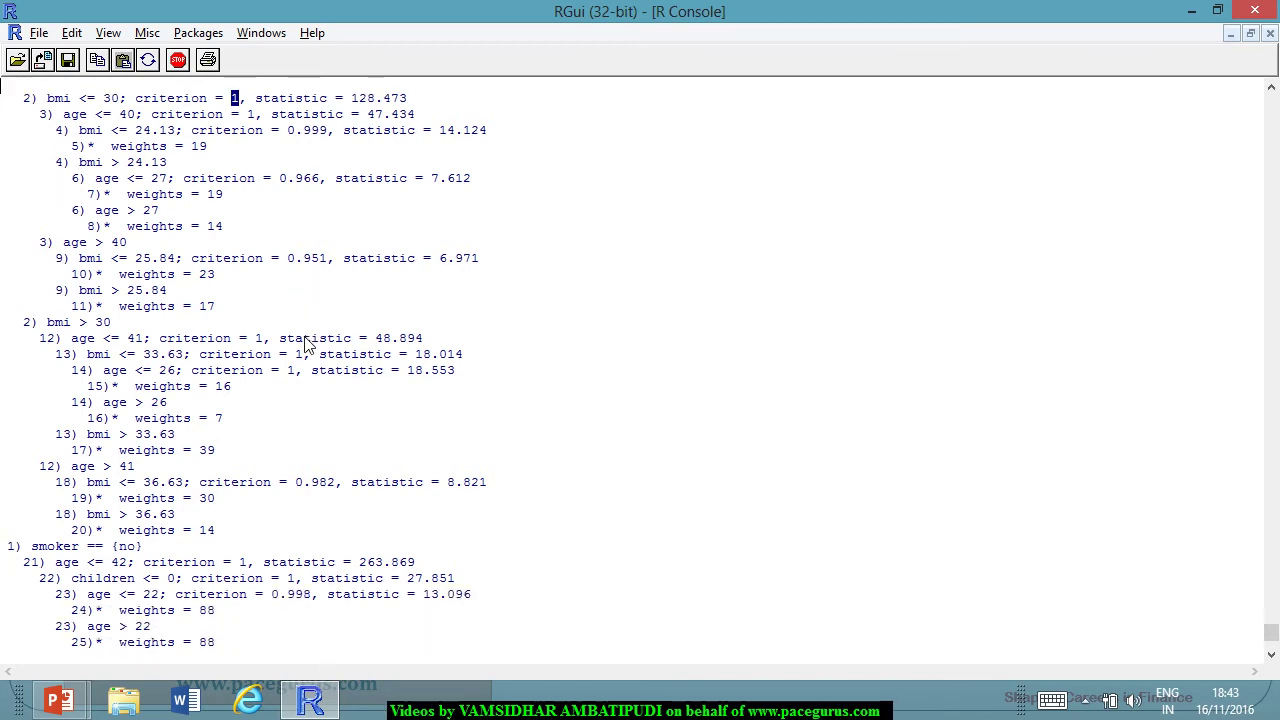
pyautogui.scroll(-3, 312, 350)
pyautogui.scroll(6, 320, 356)
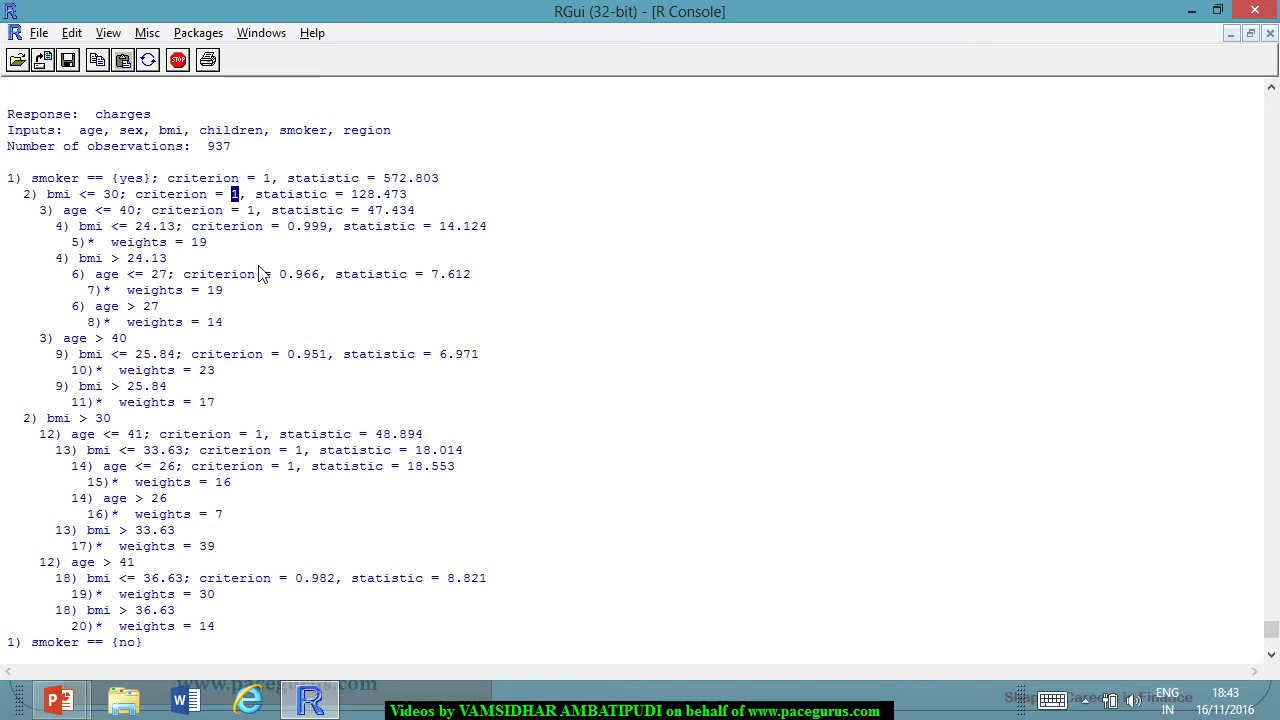
pyautogui.scroll(-7, 310, 306)
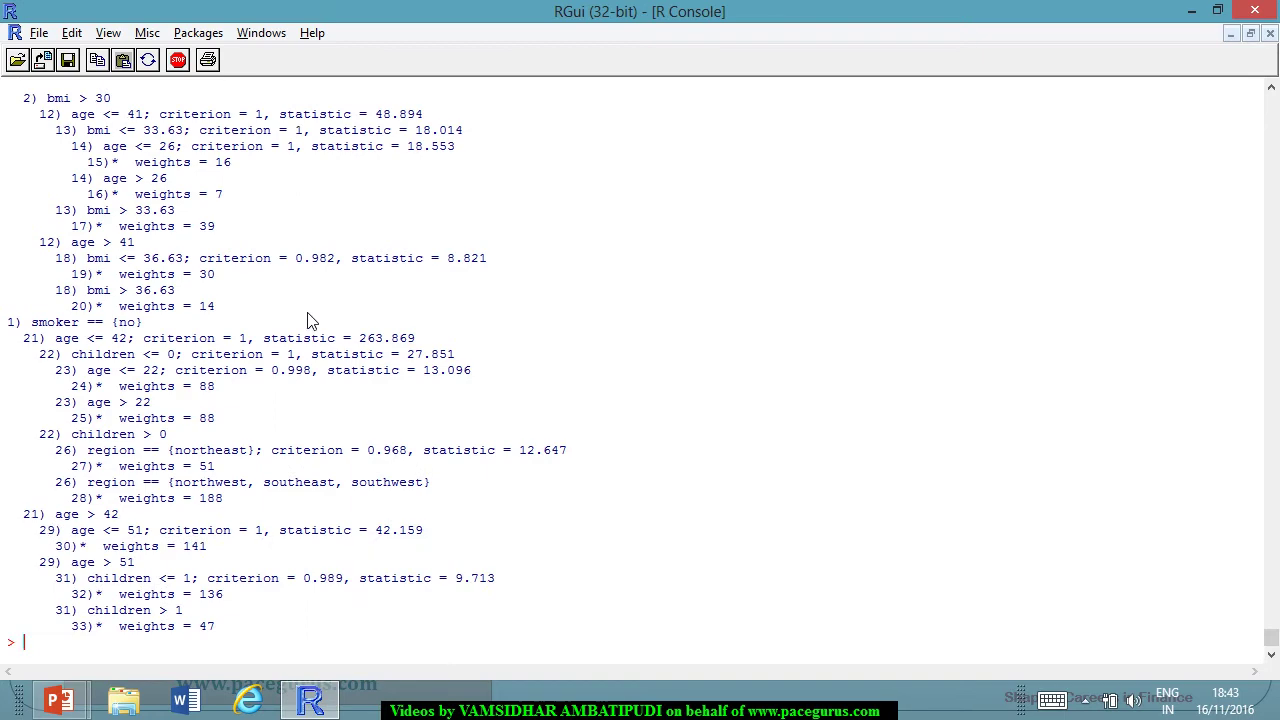
pyautogui.scroll(10, 310, 316)
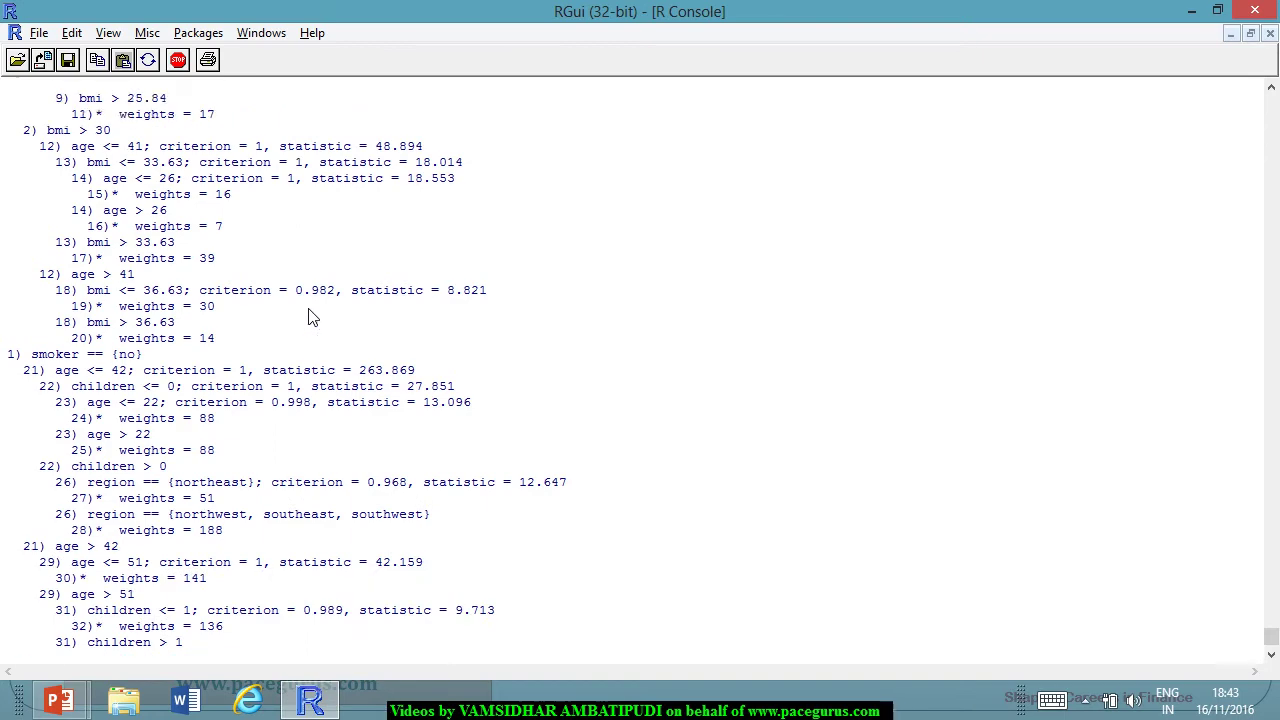
pyautogui.scroll(-2, 346, 299)
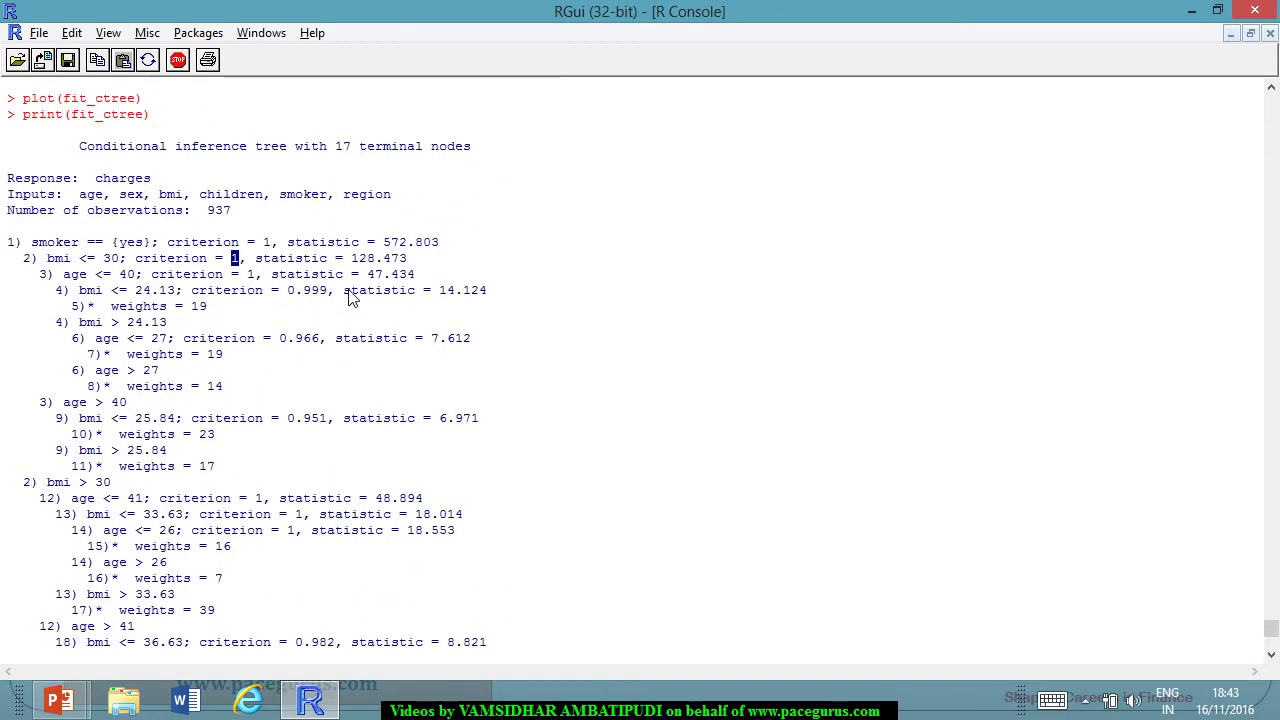
pyautogui.hotkey('alt', 'Tab')
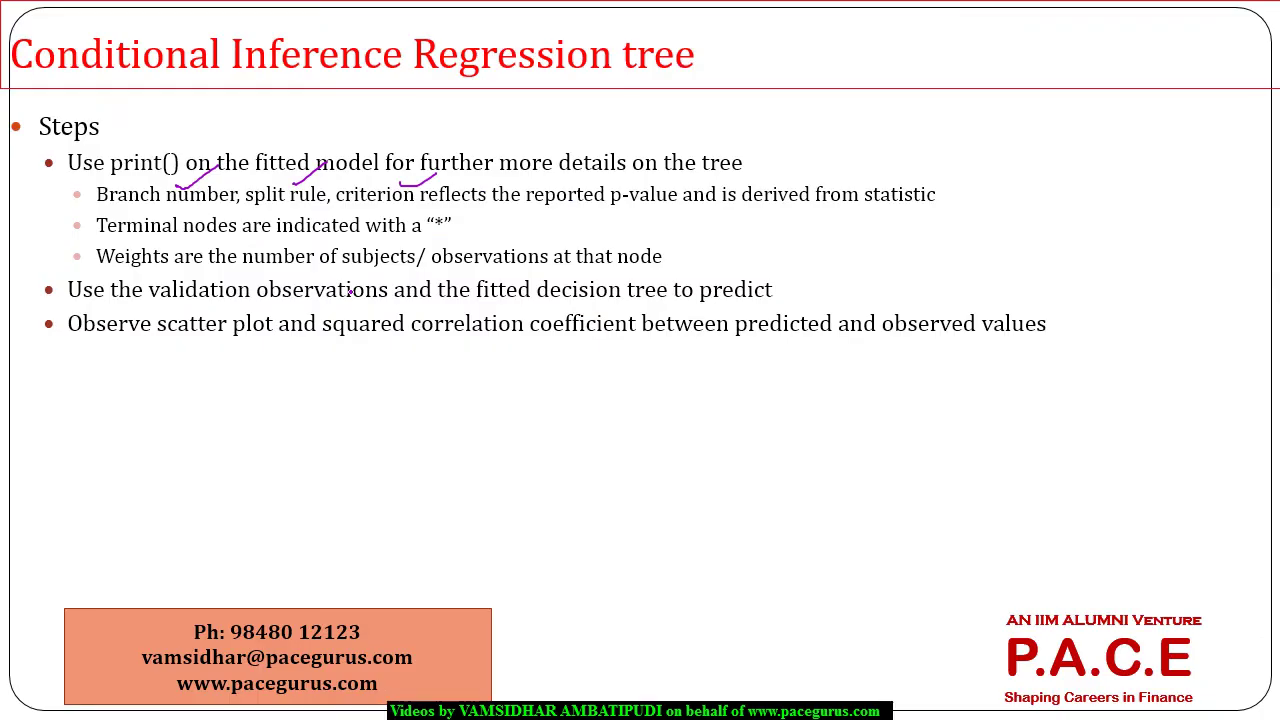
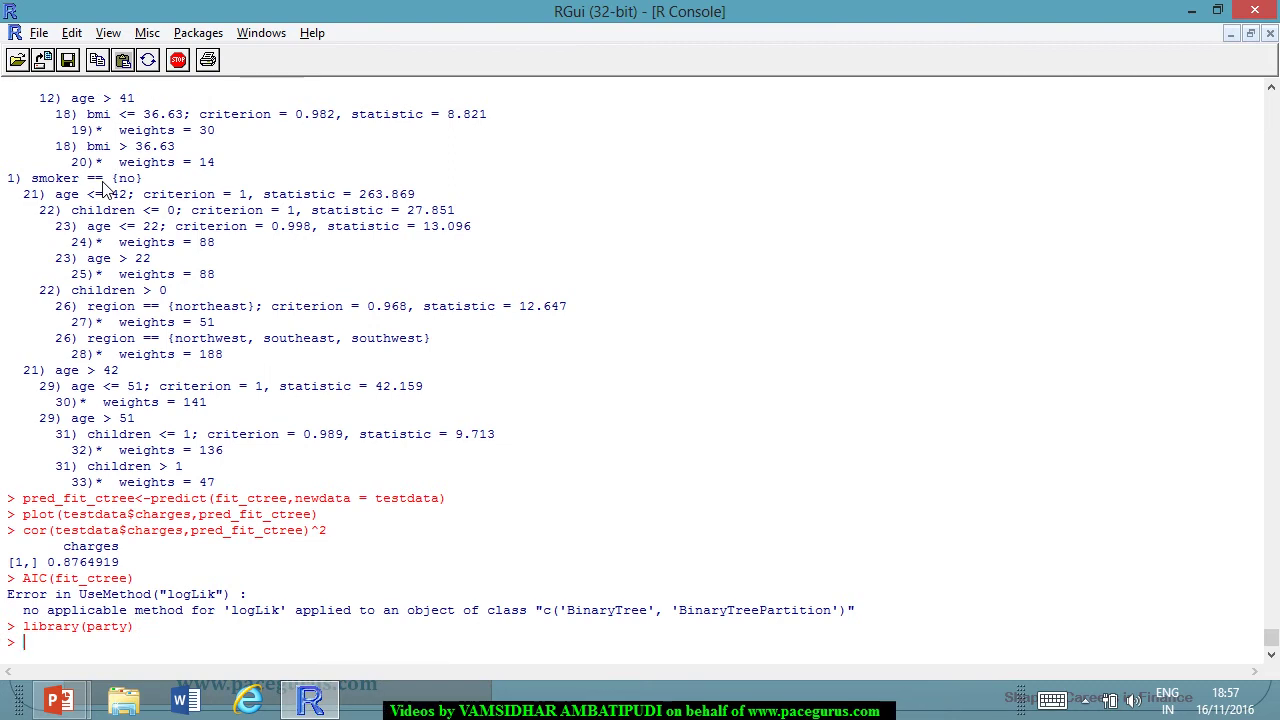
# On the PowerPoint slide, bracket the data preparation steps, tick the variable selection and model estimation steps, and return to the R console.
pyautogui.hotkey('alt', 'Tab')
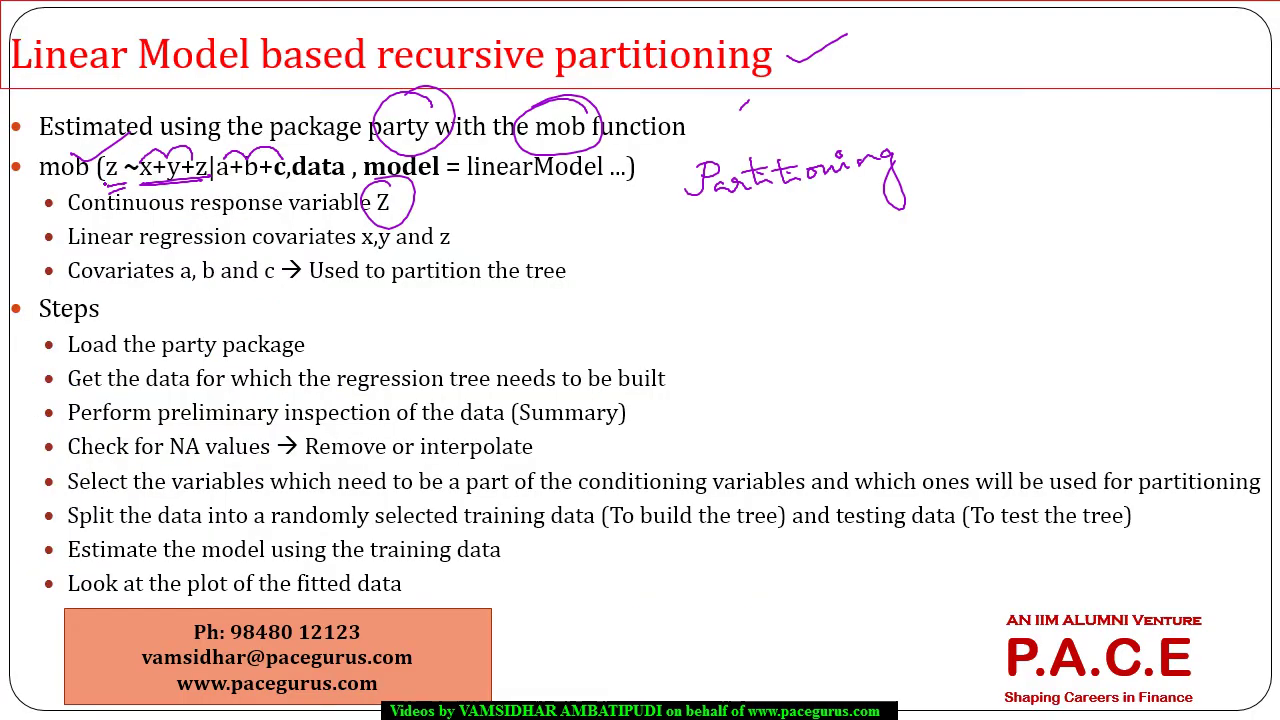
pyautogui.moveTo(652, 340)
pyautogui.mouseDown()
pyautogui.moveTo(674, 386)
pyautogui.moveTo(700, 377)
pyautogui.moveTo(694, 450)
pyautogui.moveTo(635, 465)
pyautogui.moveTo(640, 476)
pyautogui.moveTo(683, 510)
pyautogui.moveTo(800, 463)
pyautogui.mouseUp()
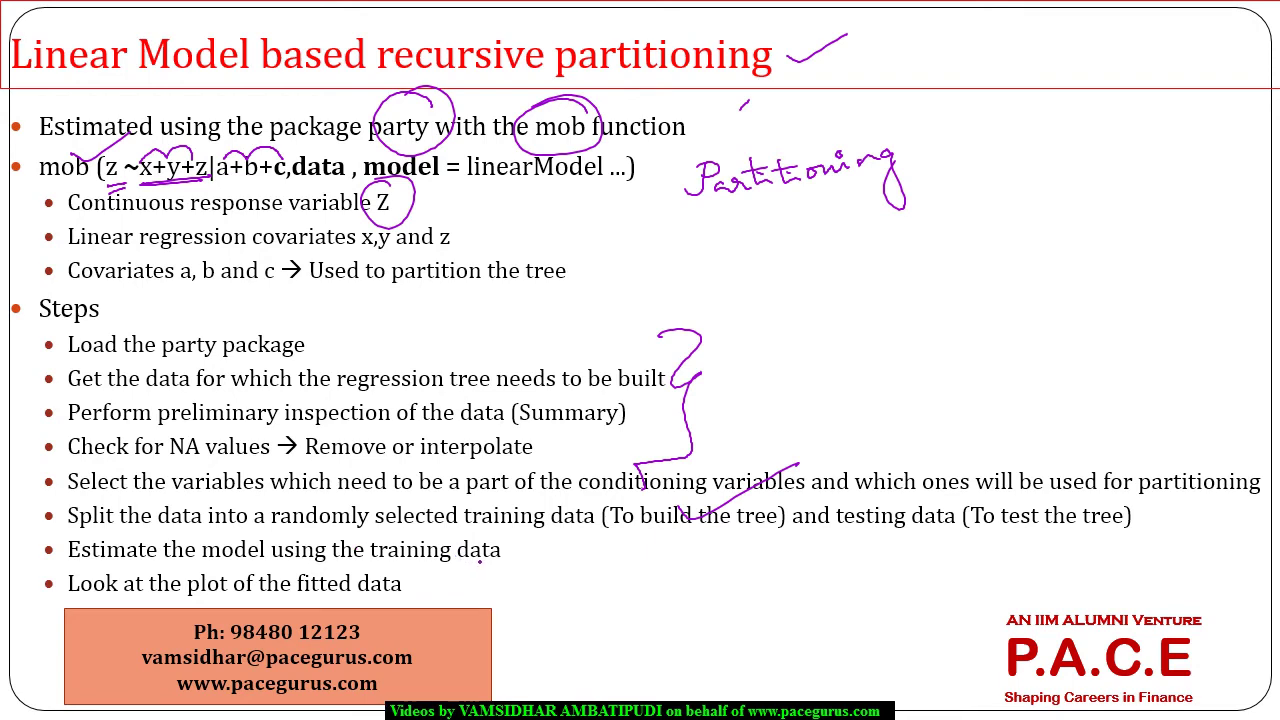
pyautogui.moveTo(490, 557)
pyautogui.mouseDown()
pyautogui.moveTo(508, 562)
pyautogui.moveTo(570, 521)
pyautogui.mouseUp()
pyautogui.hotkey('alt', 'Tab')
pyautogui.write('fit')
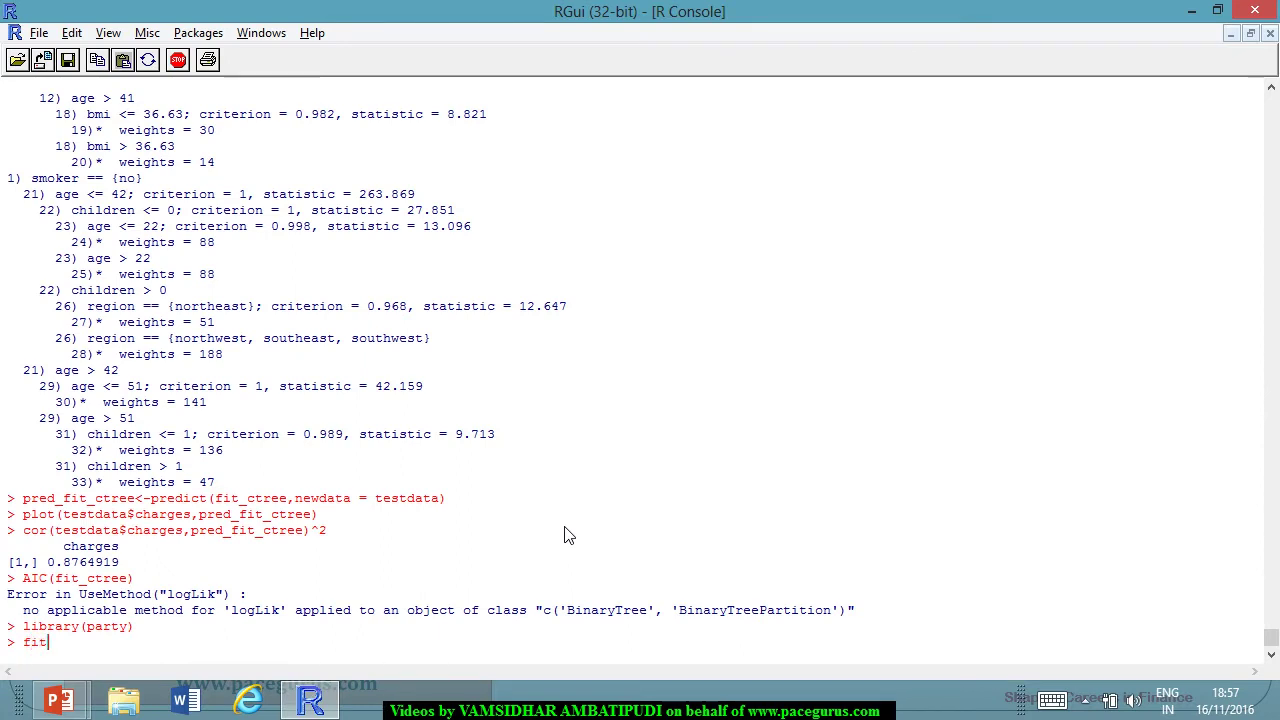
pyautogui.write('_linear')
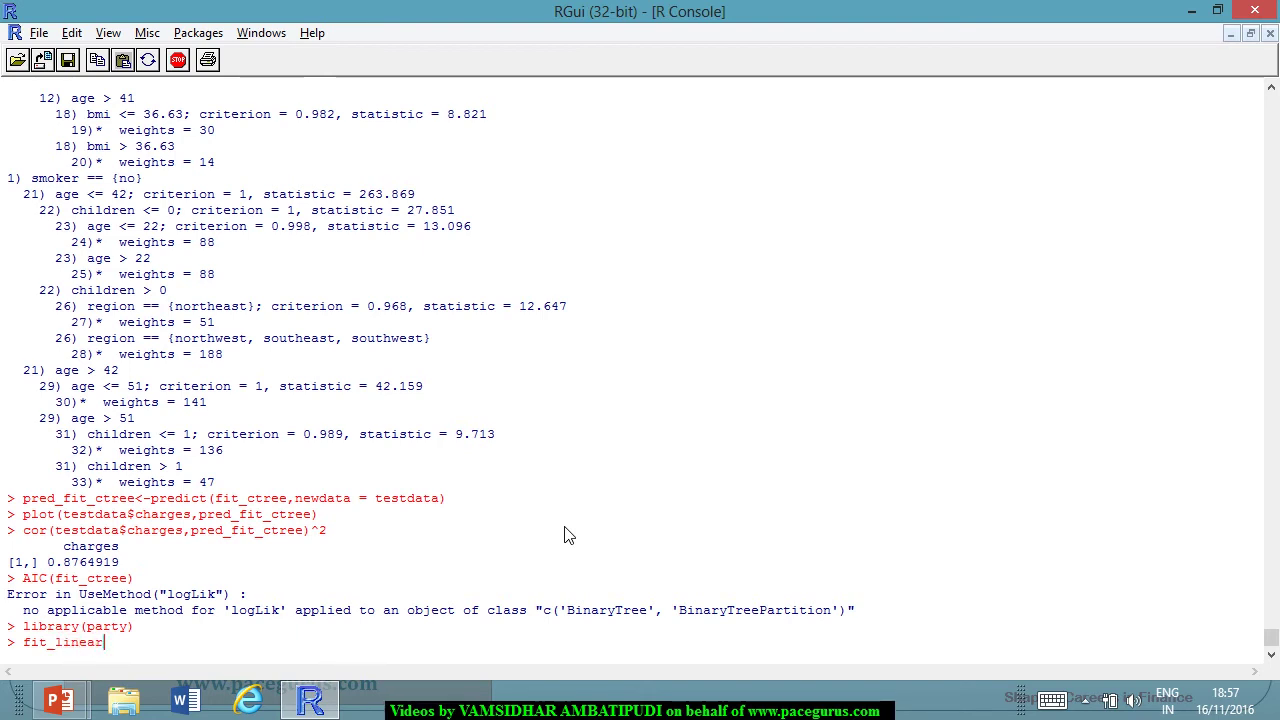
pyautogui.write('_')
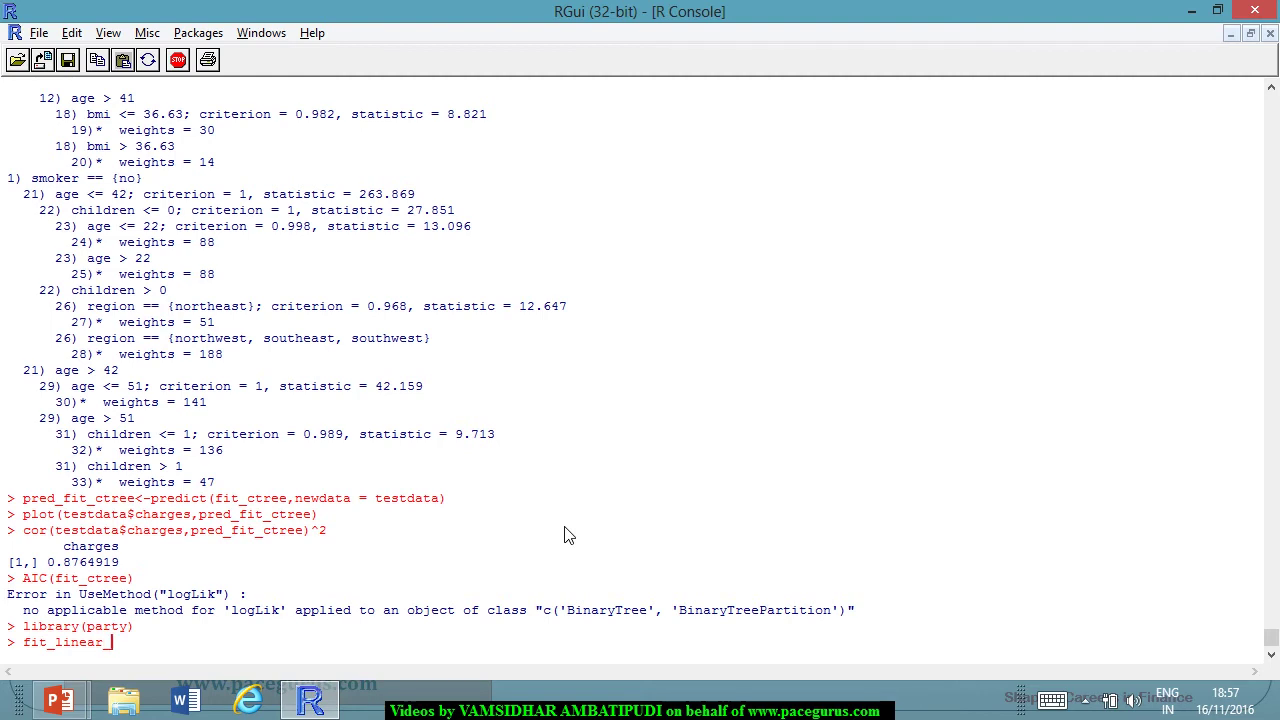
pyautogui.write('tree<-')
pyautogui.write('m')
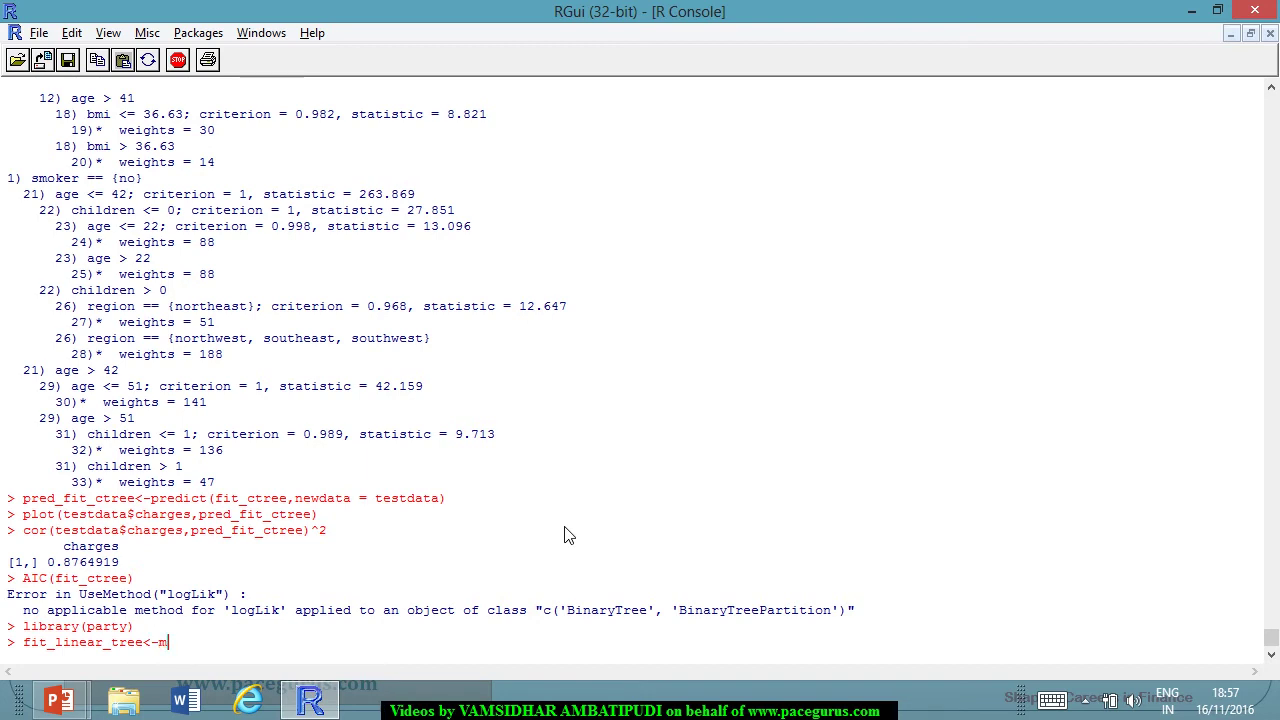
pyautogui.press('BackSpace')
pyautogui.press('BackSpace')
pyautogui.press('BackSpace')
pyautogui.press('BackSpace')
pyautogui.press('BackSpace')
pyautogui.press('BackSpace')
pyautogui.press('BackSpace')
pyautogui.press('BackSpace')
pyautogui.press('BackSpace')
pyautogui.press('BackSpace')
pyautogui.press('BackSpace')
pyautogui.press('BackSpace')
pyautogui.press('BackSpace')
pyautogui.press('BackSpace')
pyautogui.press('BackSpace')
pyautogui.press('BackSpace')
pyautogui.press('BackSpace')
pyautogui.press('BackSpace')
pyautogui.write('f<-')
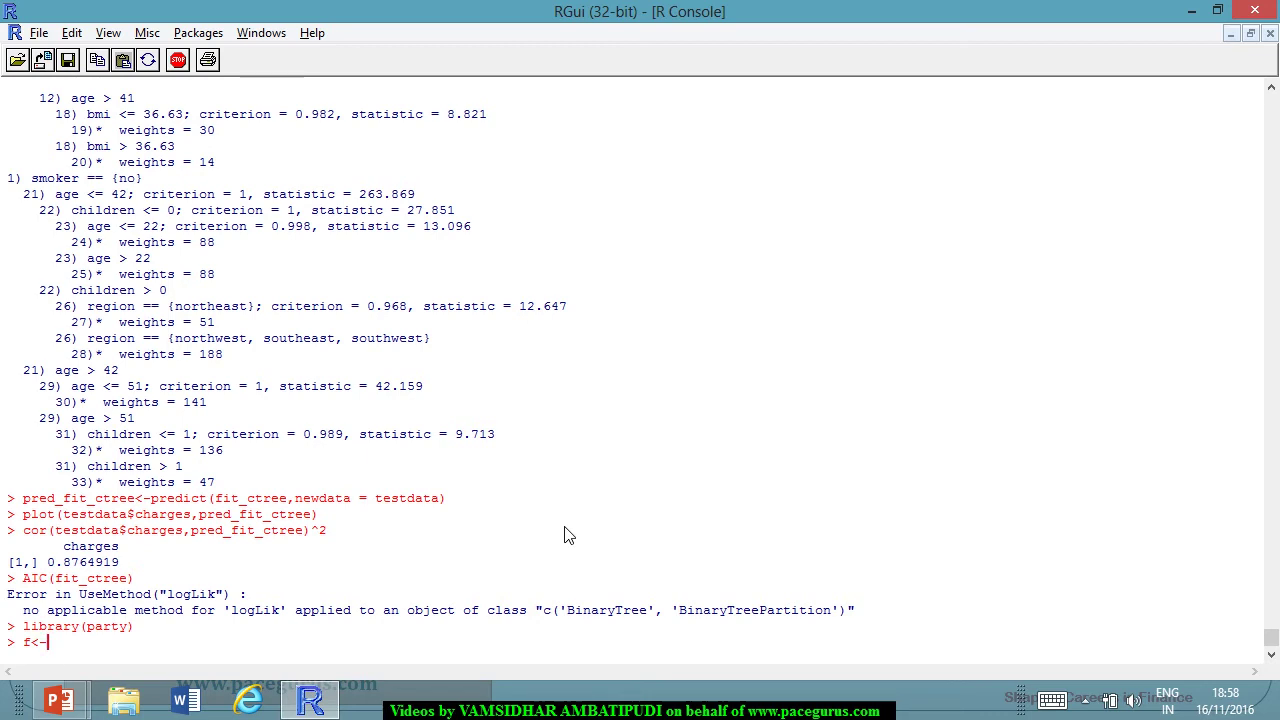
pyautogui.write('charges')
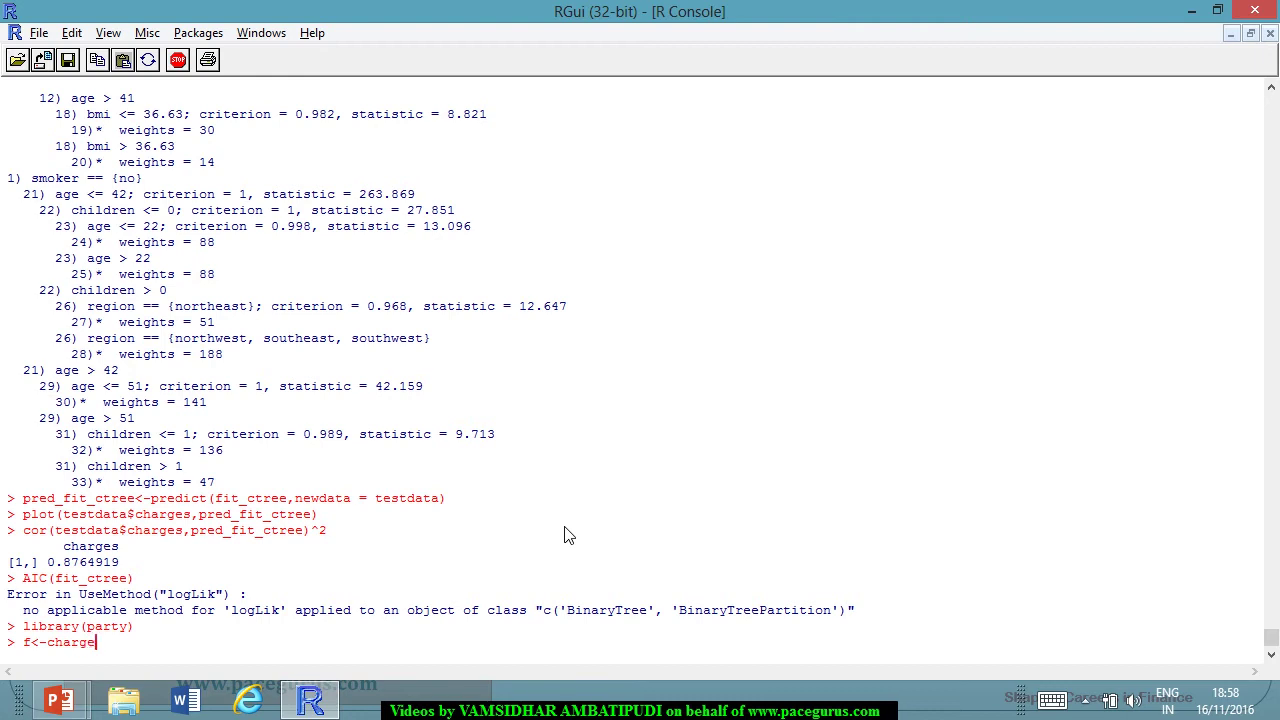
pyautogui.press('BackSpace')
pyautogui.press('BackSpace')
pyautogui.press('BackSpace')
pyautogui.press('BackSpace')
pyautogui.press('BackSpace')
pyautogui.press('BackSpace')
pyautogui.press('BackSpace')
pyautogui.press('BackSpace')
pyautogui.press('BackSpace')
pyautogui.press('BackSpace')
# List the column names of the insurance data with names(insurance).
pyautogui.write('names(c')
pyautogui.press('BackSpace')
pyautogui.write('insurance)')
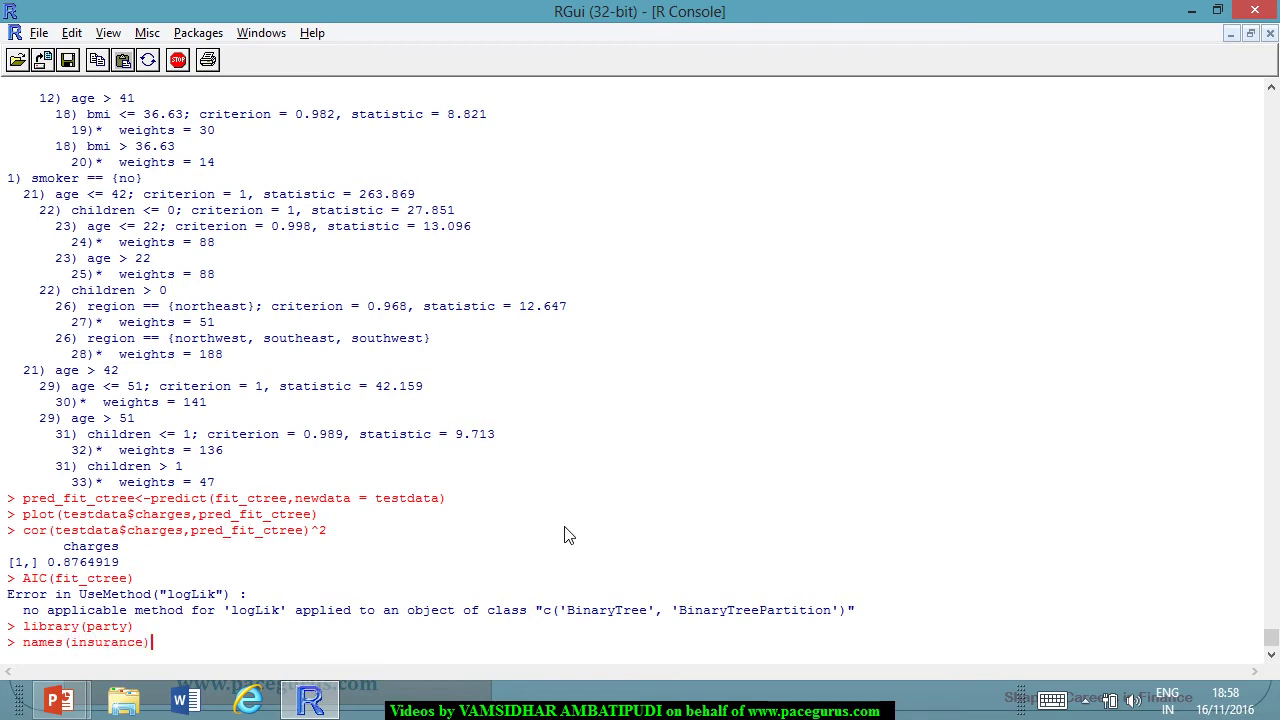
pyautogui.press('Return')
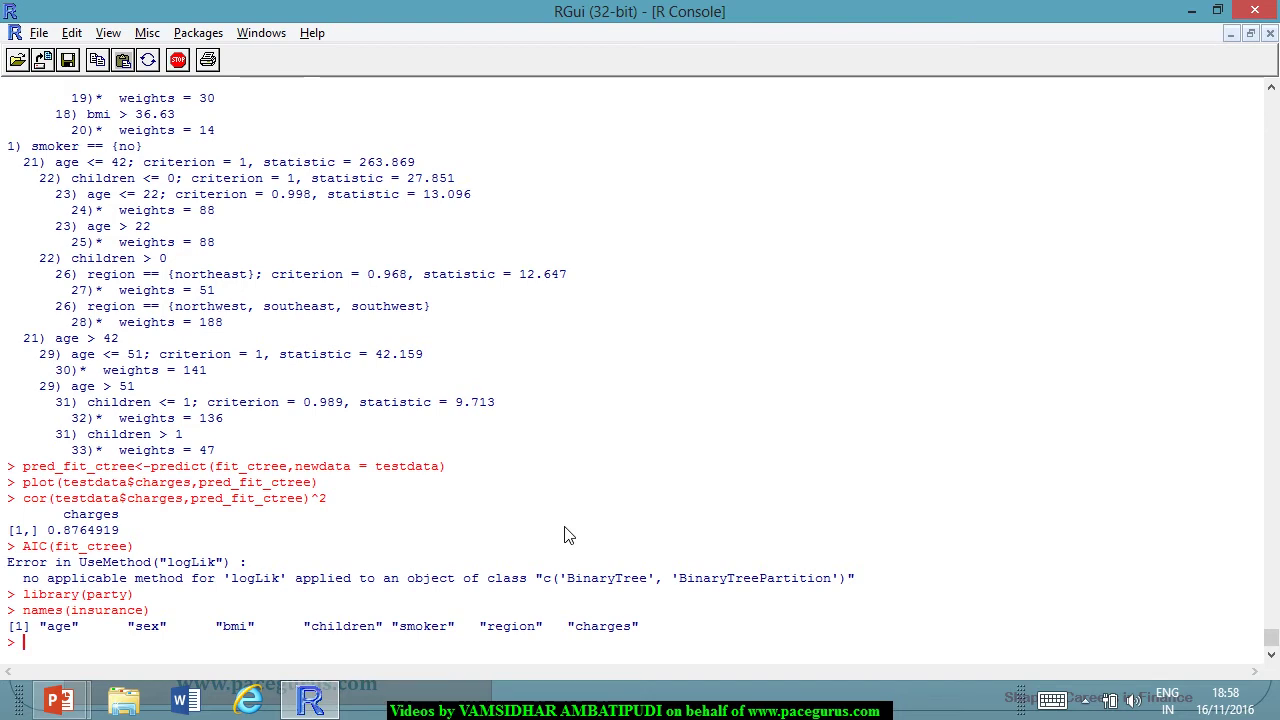
# Begin formula f with charges as the response and age, bmi and children as regression covariates, copying the names from the column listing.
pyautogui.write('f<-charges~')
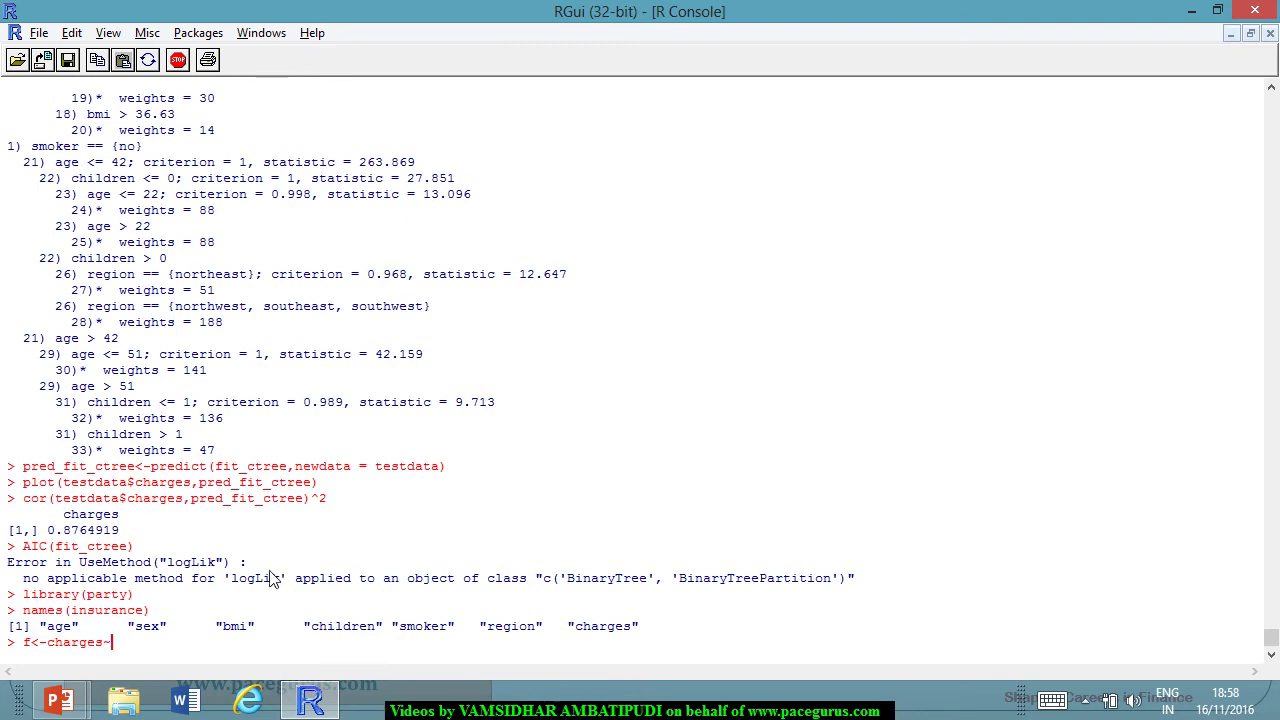
pyautogui.doubleClick(56, 628)
pyautogui.hotkey('ctrl', 'c')
pyautogui.hotkey('ctrl', 'v')
pyautogui.write('+')
pyautogui.doubleClick(230, 630)
pyautogui.hotkey('ctrl', 'x')
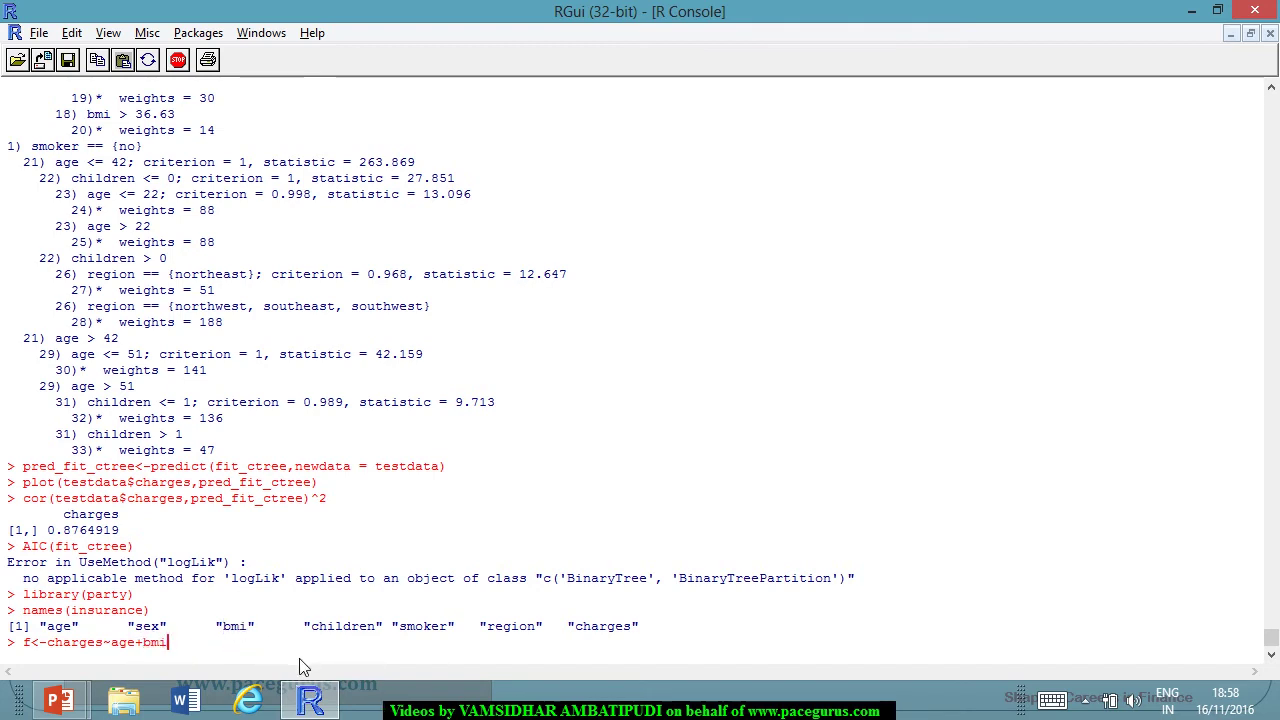
pyautogui.write('+')
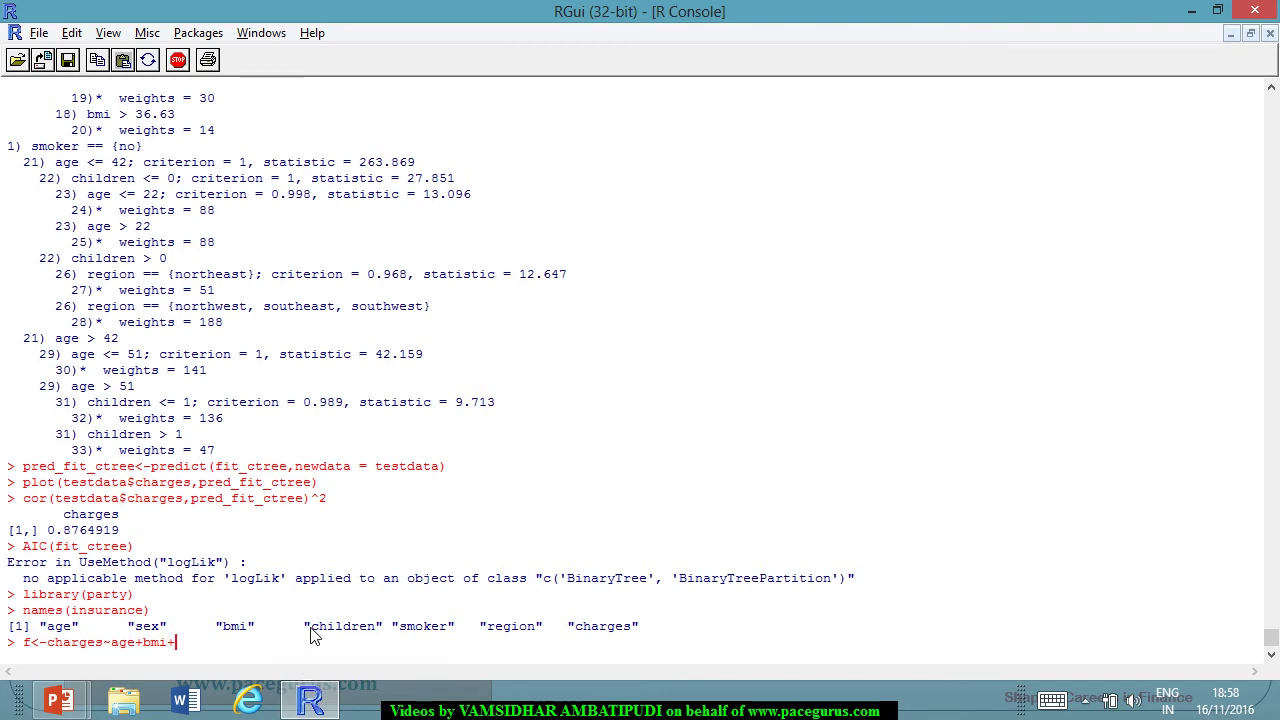
pyautogui.moveTo(316, 636); pyautogui.dragTo(376, 630)
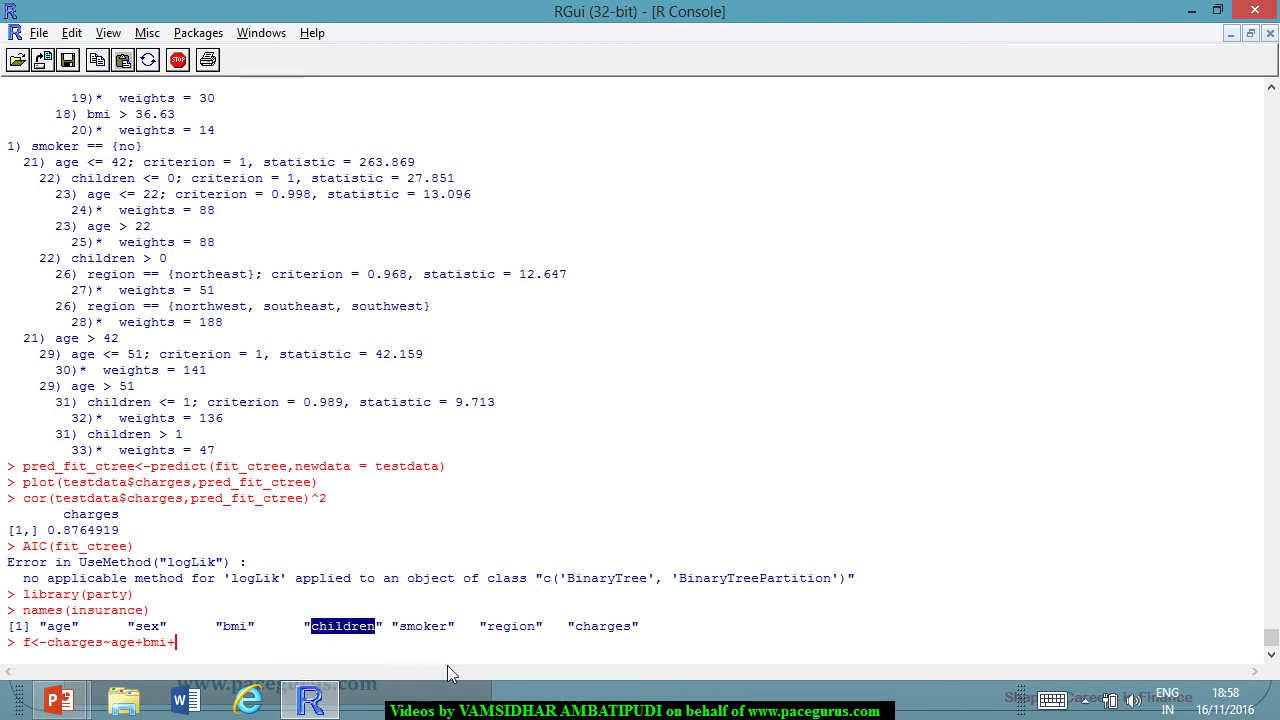
pyautogui.hotkey('ctrl', 'x')
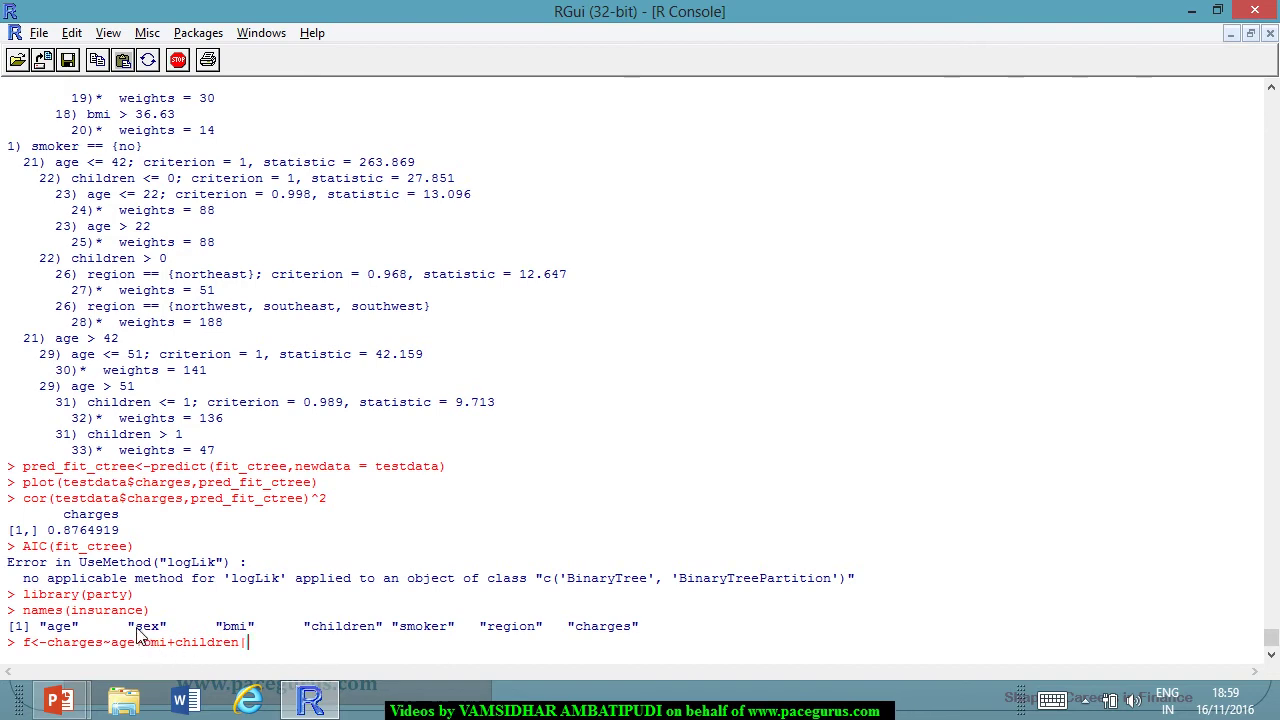
# Complete formula f with sex, smoker and region as the partitioning variables, copying the names from the column listing, and run it.
pyautogui.moveTo(136, 627); pyautogui.dragTo(160, 633)
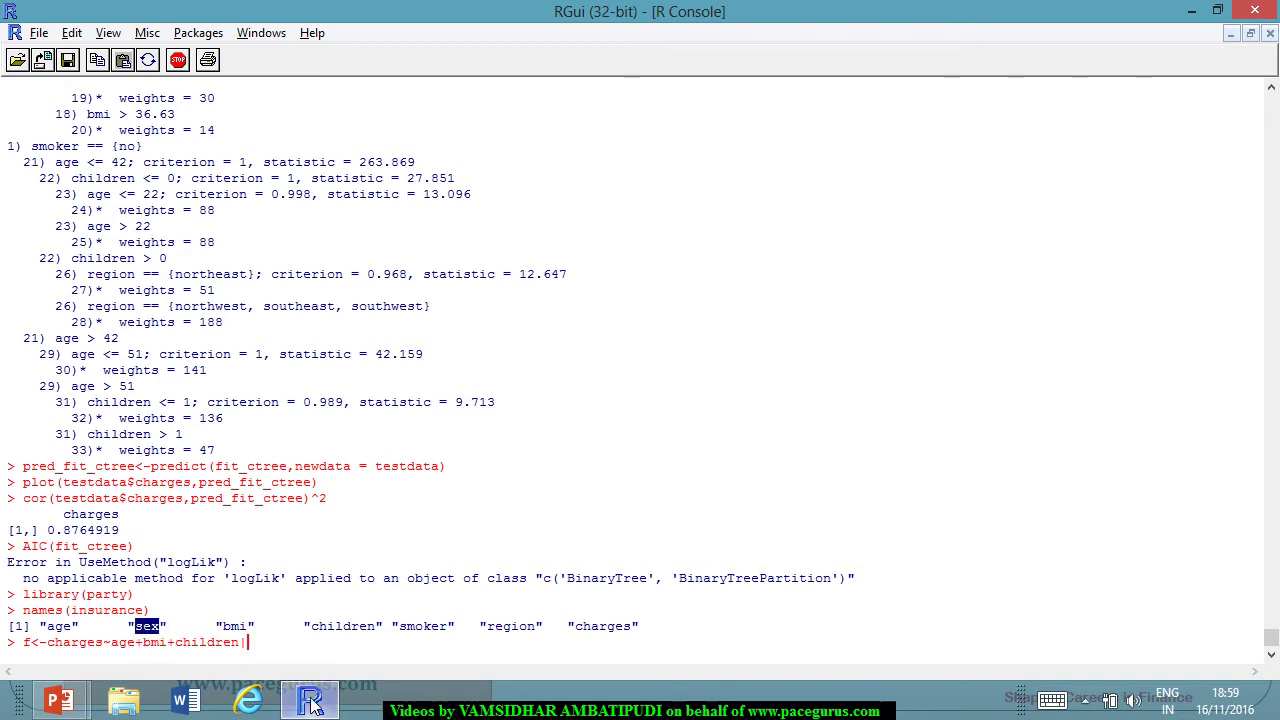
pyautogui.hotkey('ctrl', 'c')
pyautogui.hotkey('ctrl', 'v')
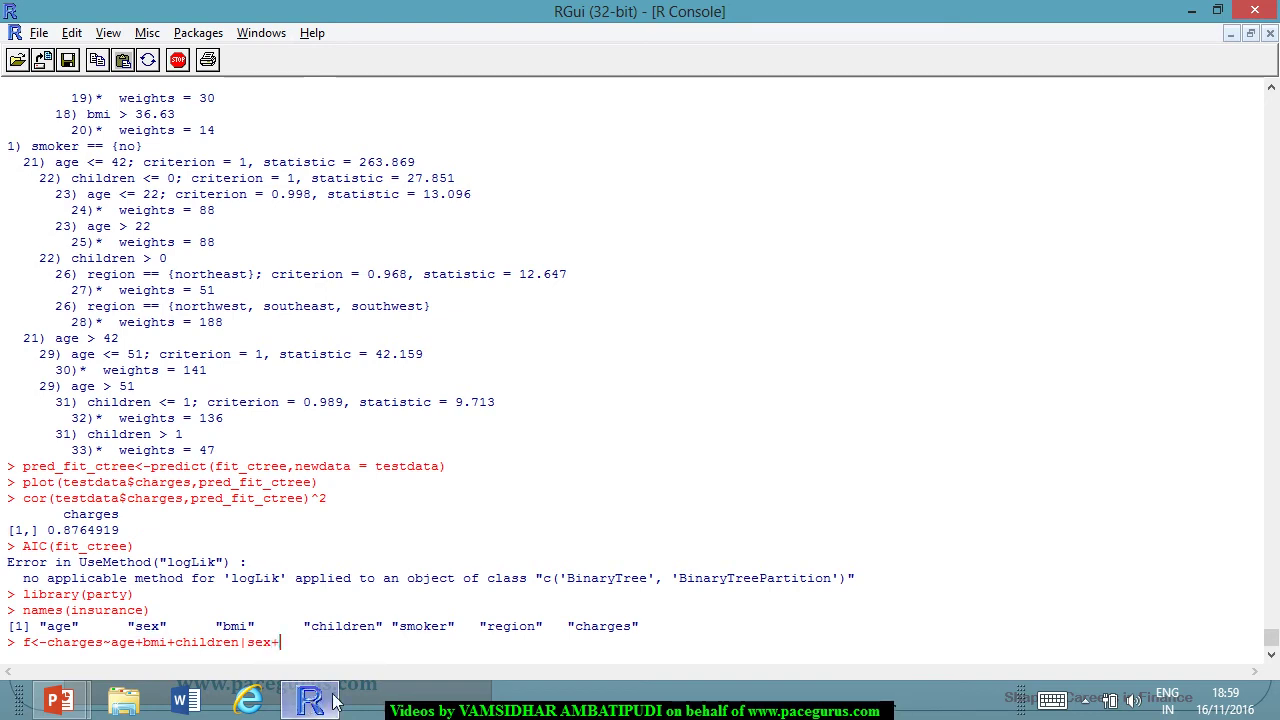
pyautogui.moveTo(312, 703)
pyautogui.write('+')
pyautogui.moveTo(400, 632); pyautogui.dragTo(449, 637)
pyautogui.hotkey('ctrl', 'c')
pyautogui.hotkey('ctrl', 'v')
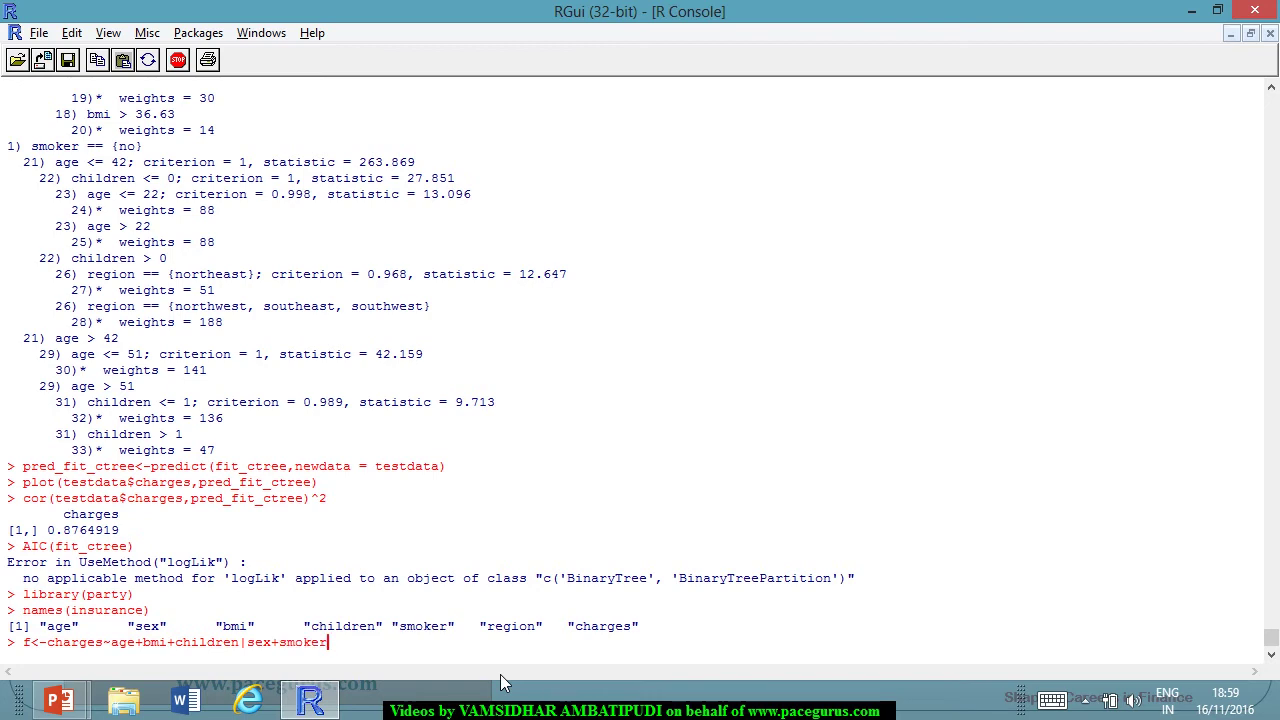
pyautogui.write('+')
pyautogui.moveTo(490, 637); pyautogui.dragTo(535, 634)
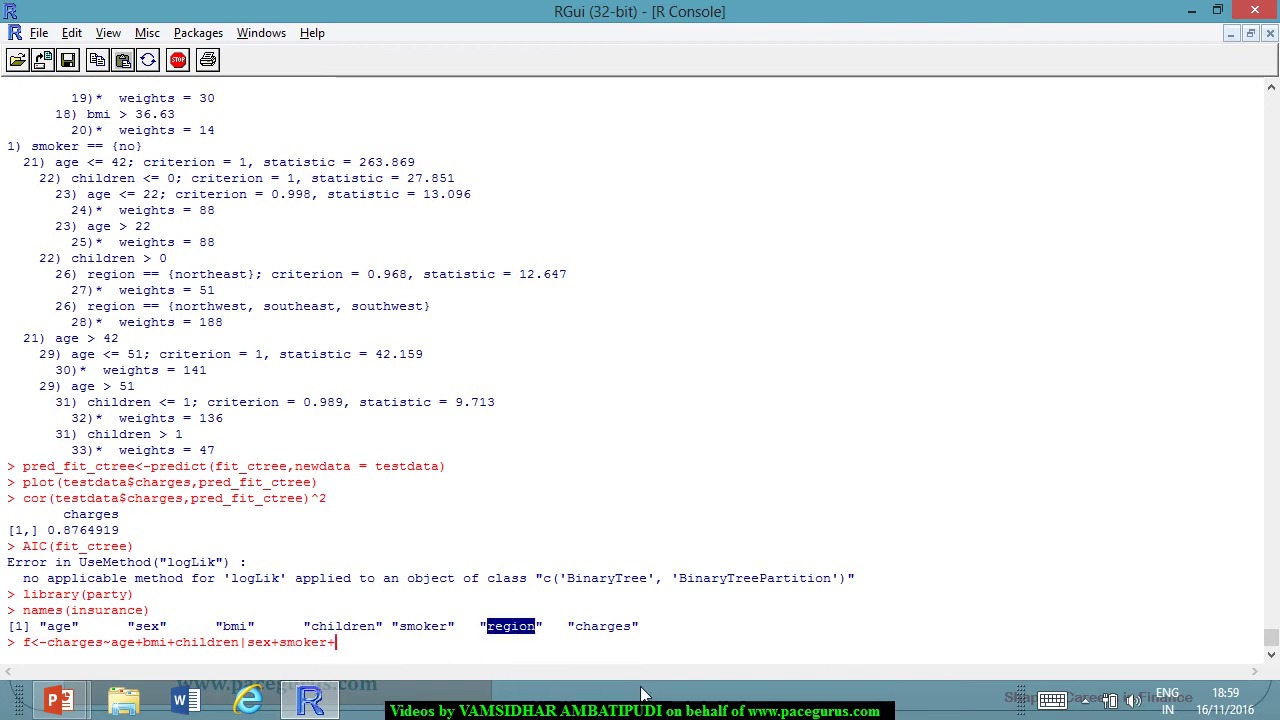
pyautogui.hotkey('ctrl', 'c')
pyautogui.hotkey('ctrl', 'v')
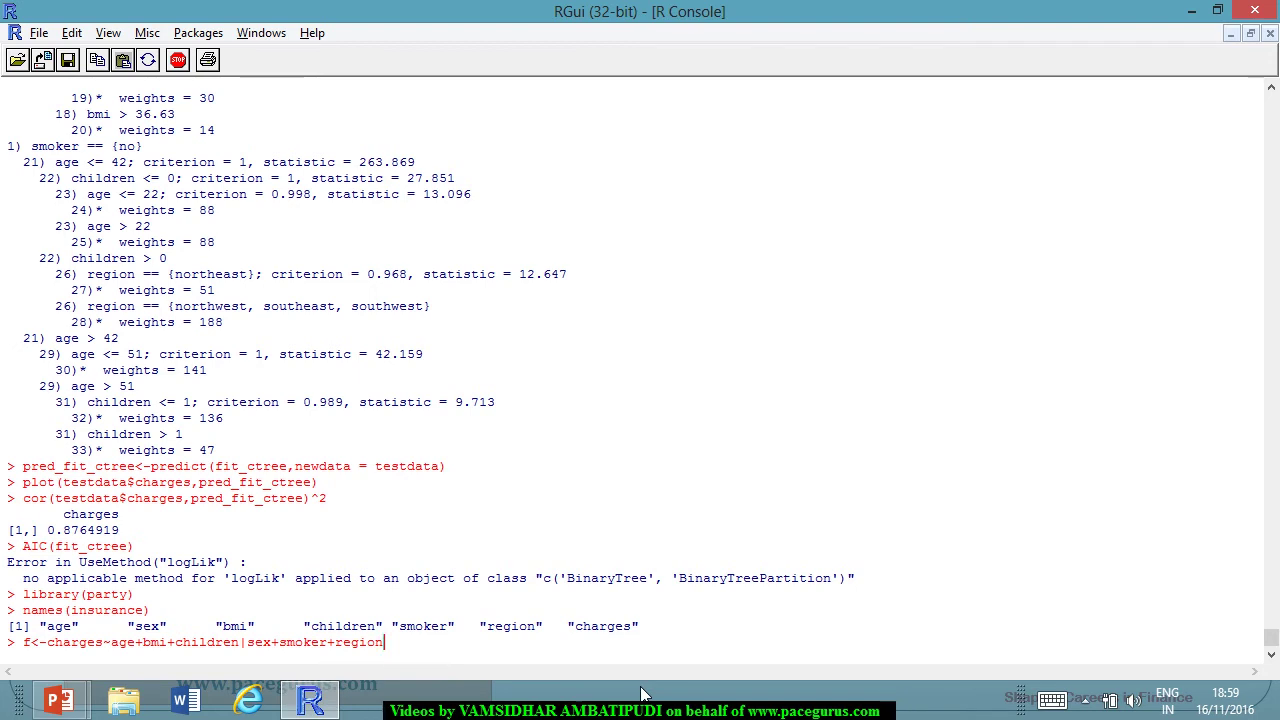
pyautogui.press('Return')
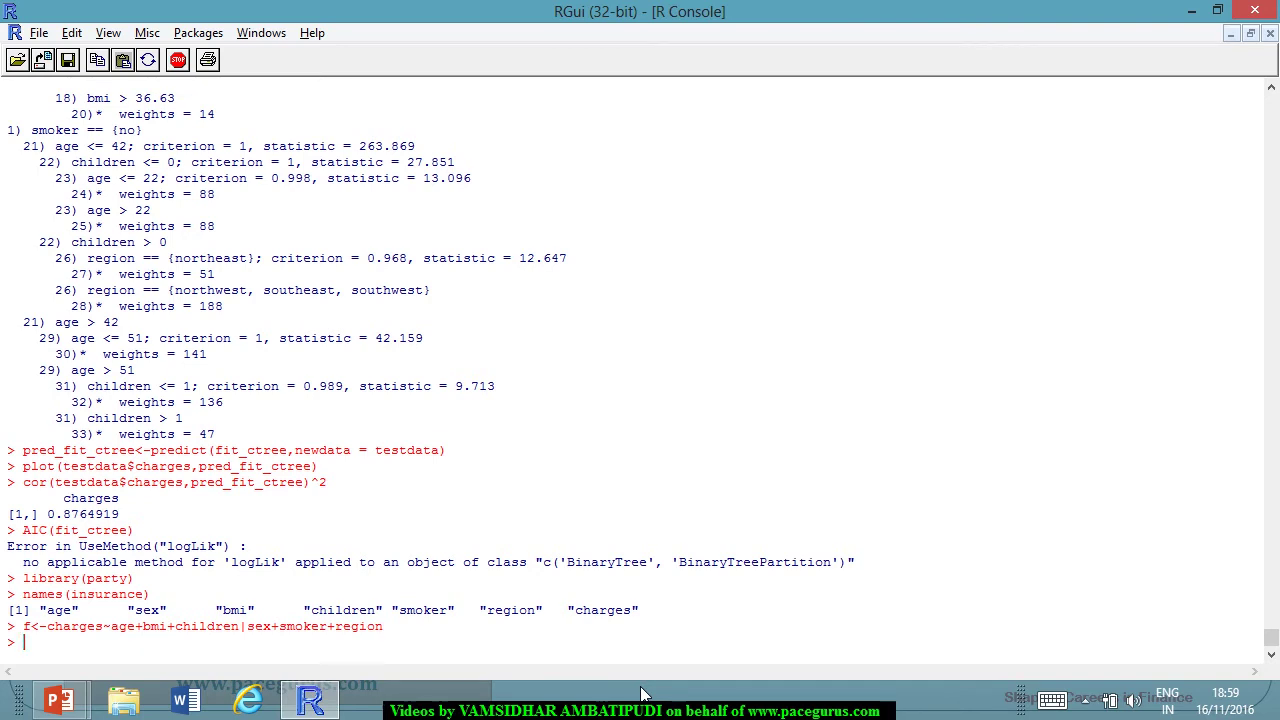
# Fit the linear model based tree as fit_linear_tree, using mob with formula f, data = traindata and model = linearModel.
pyautogui.write('fit_li')
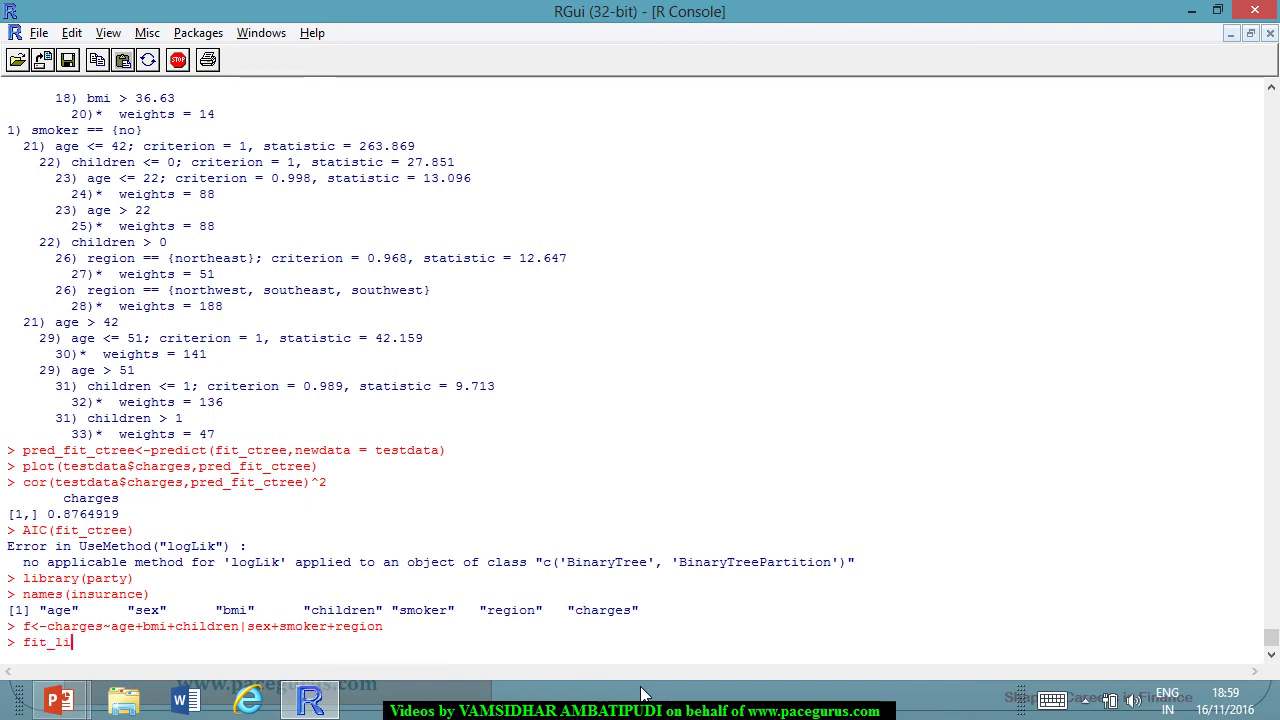
pyautogui.write('near_tree<-m')
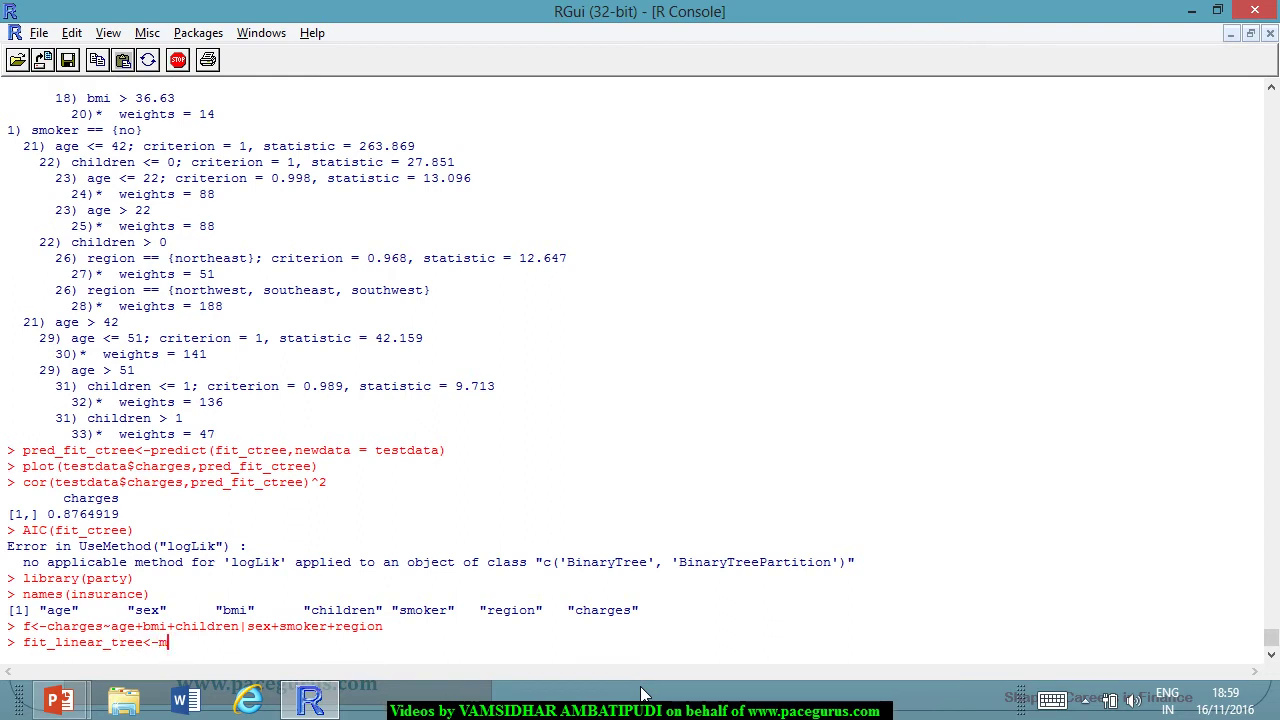
pyautogui.write('ob(f,dat')
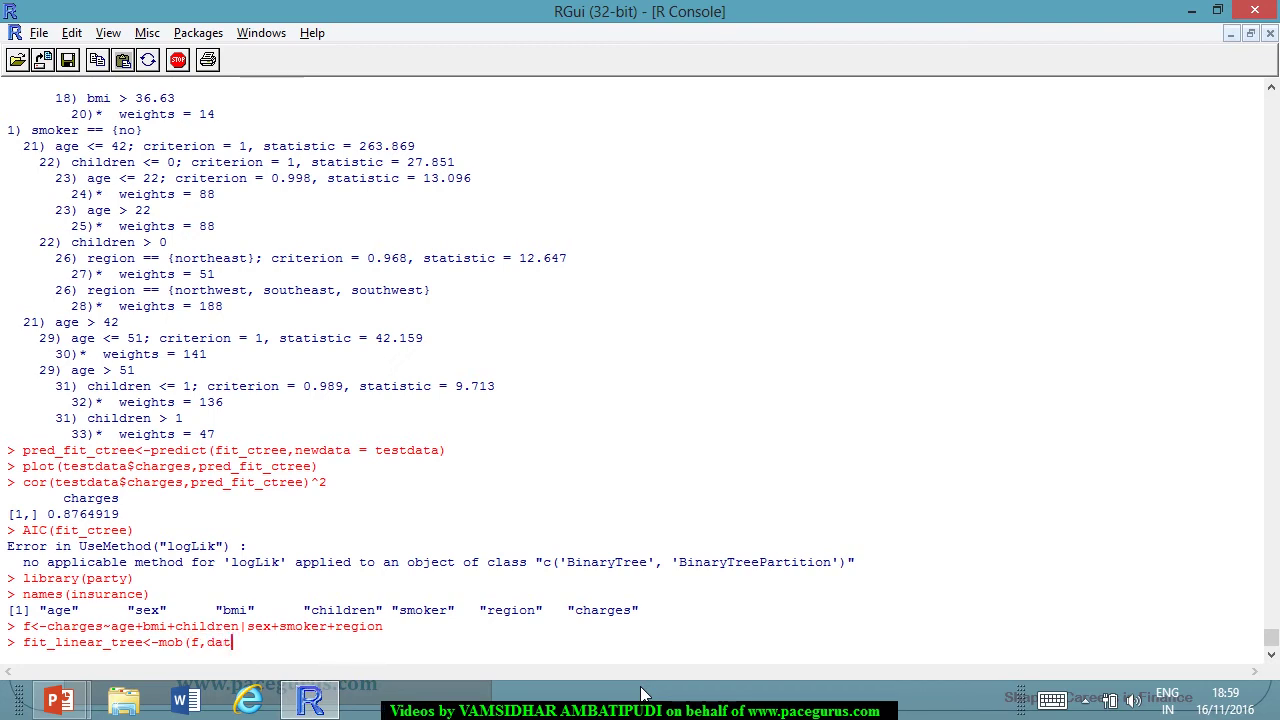
pyautogui.write('a = traindata, mode')
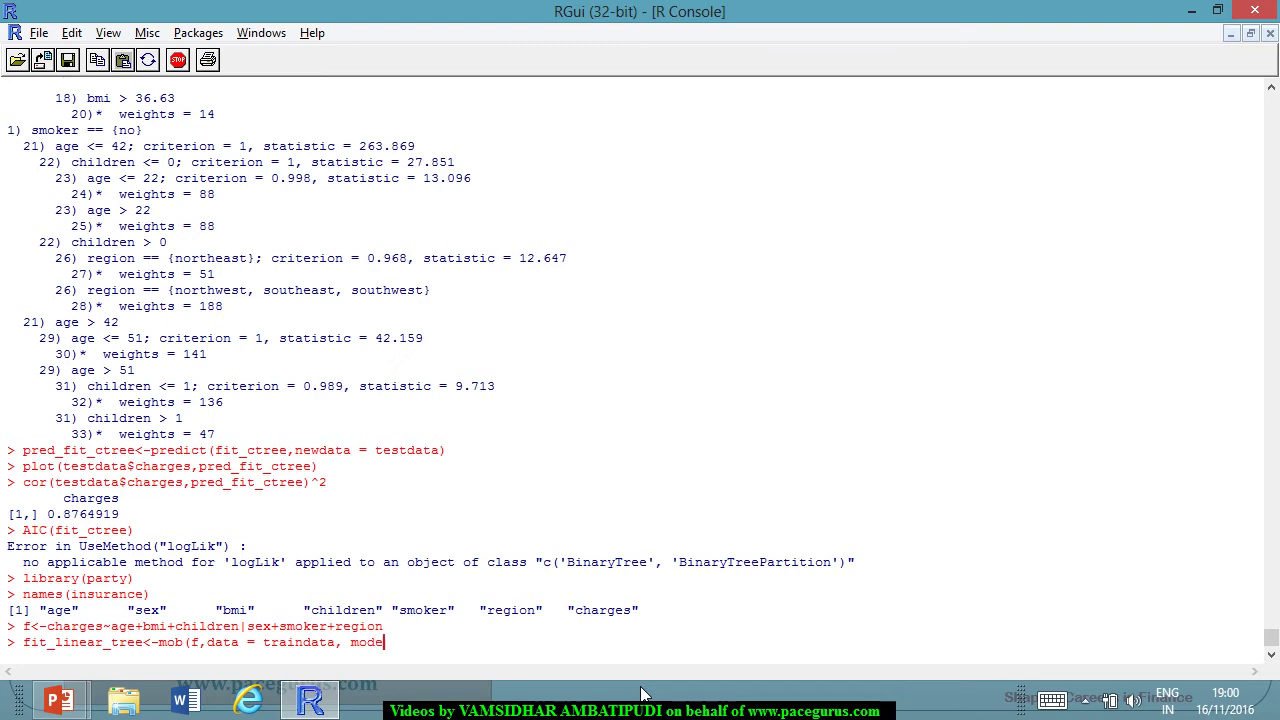
pyautogui.write('l = linearModel')
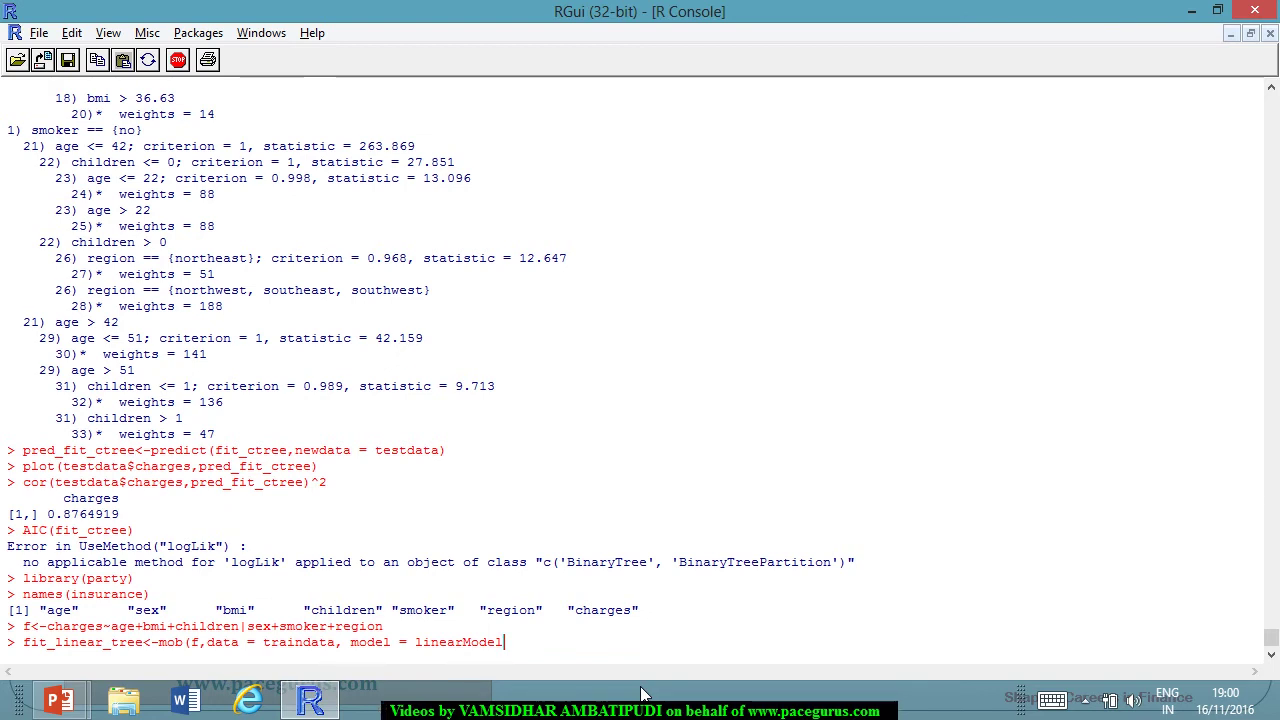
pyautogui.write(')')
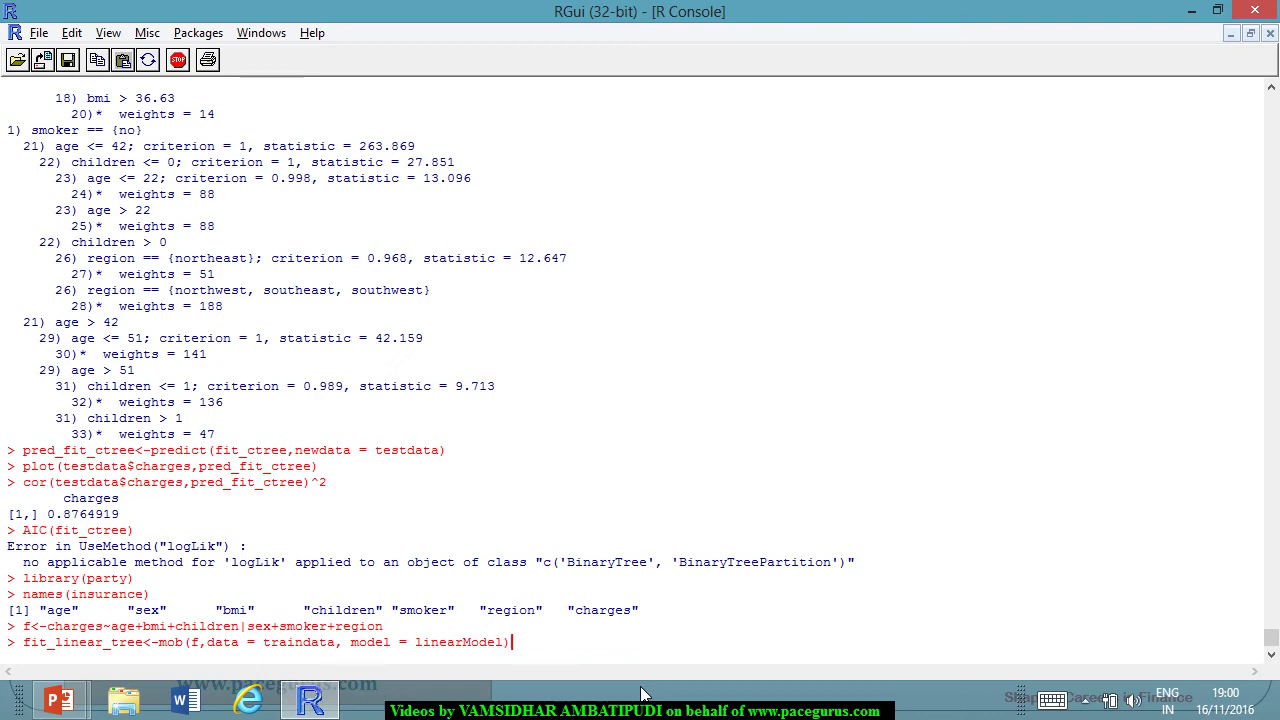
pyautogui.press('Return')
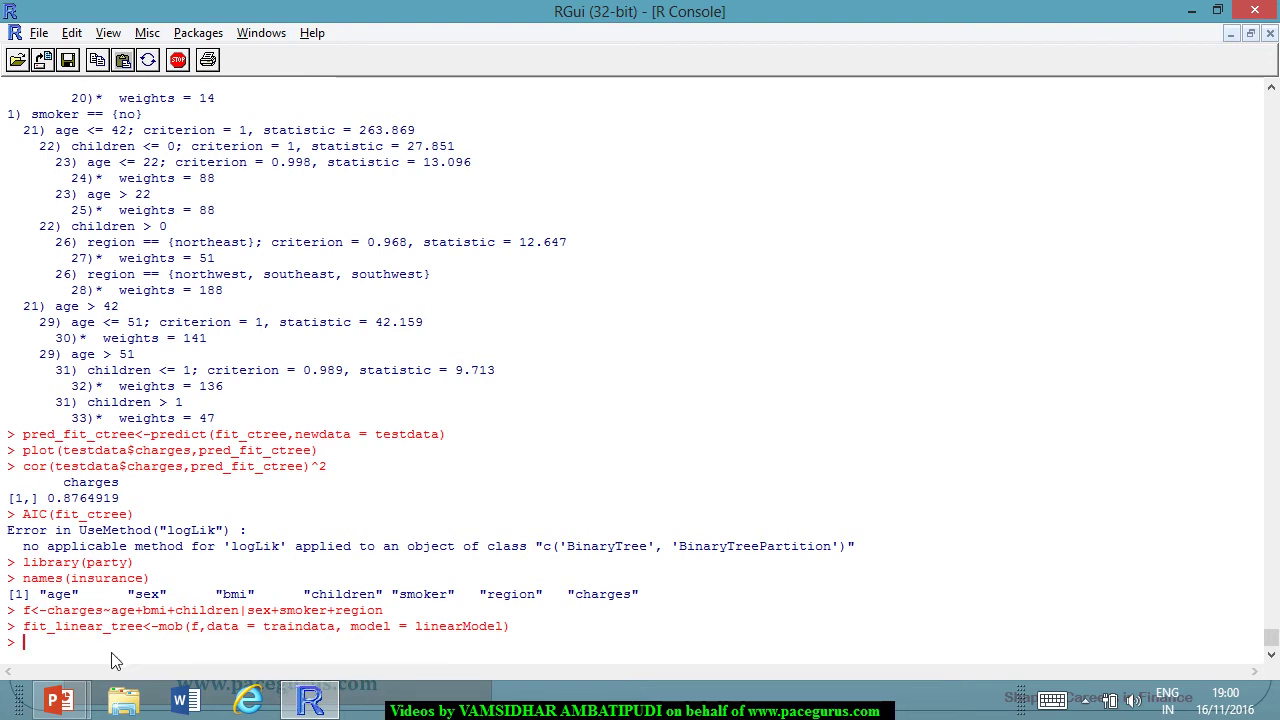
# Print fit_linear_tree and examine the non-smoker node's weights and coefficients and the smoker node's bmi coefficient.
pyautogui.moveTo(35, 638); pyautogui.dragTo(145, 634)
pyautogui.hotkey('ctrl', 'c')
pyautogui.hotkey('ctrl', 'v')
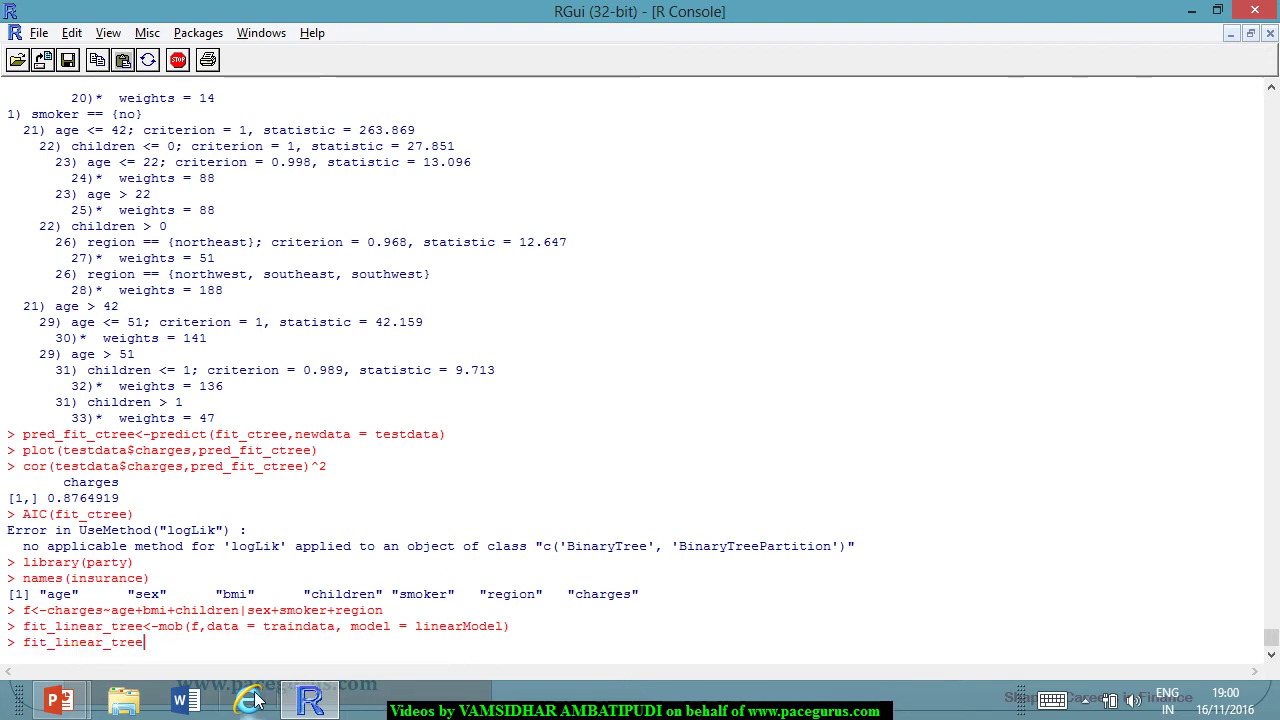
pyautogui.press('Return')
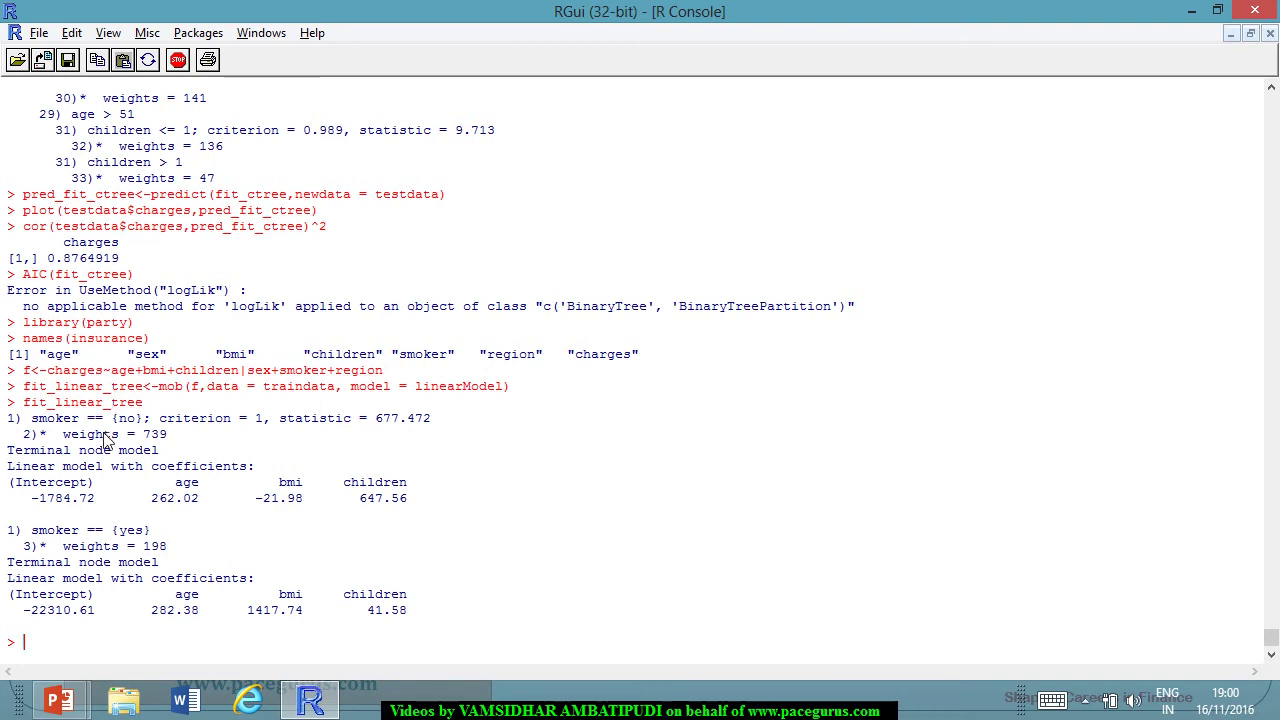
pyautogui.moveTo(63, 437); pyautogui.dragTo(186, 455)
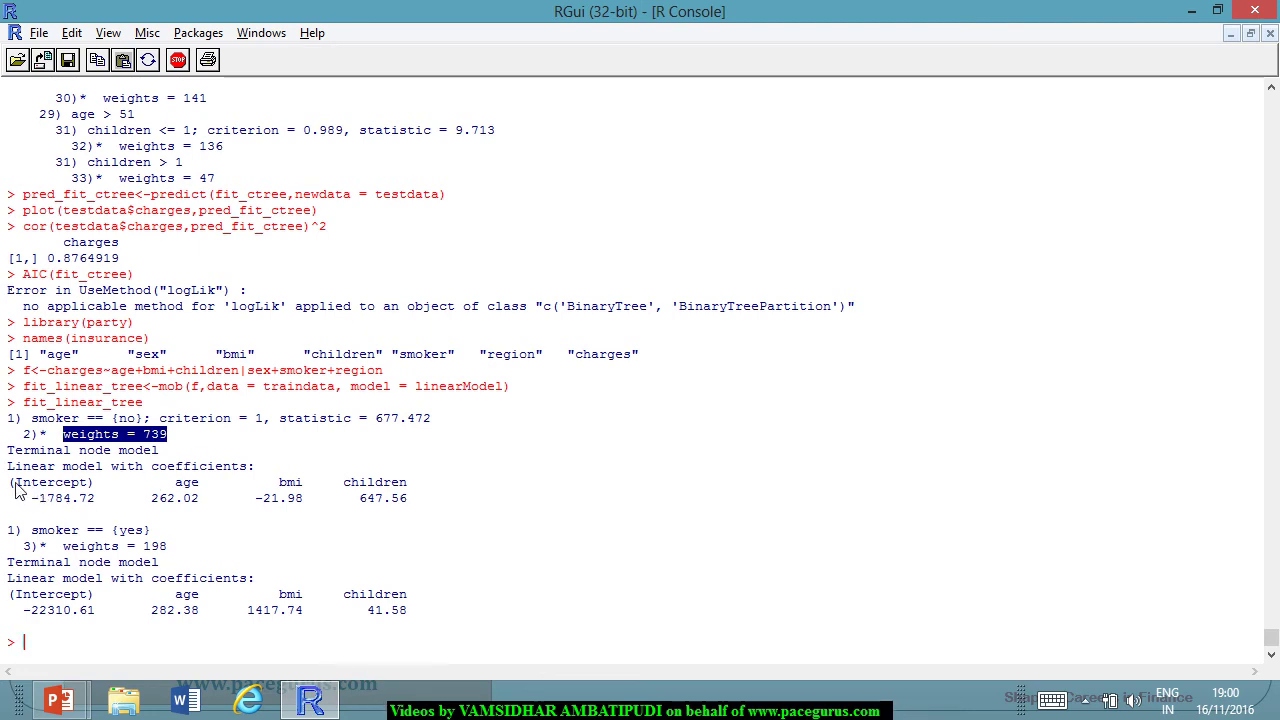
pyautogui.moveTo(13, 484); pyautogui.dragTo(412, 508)
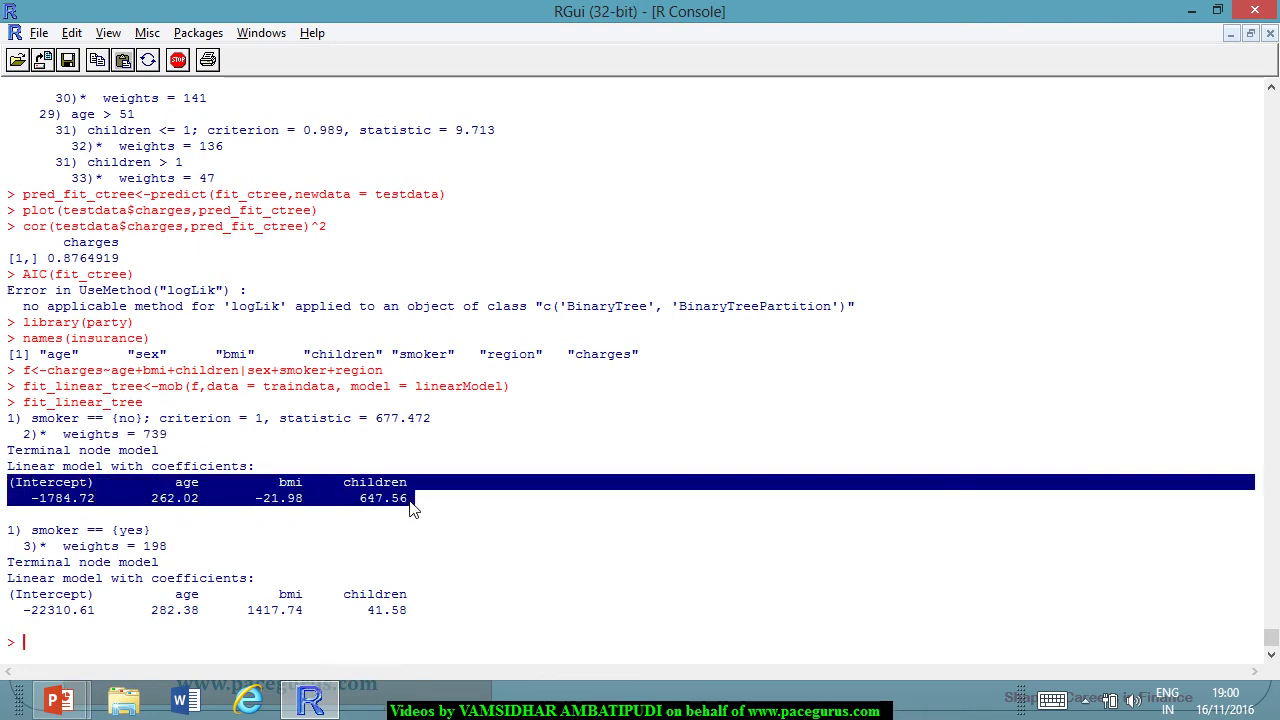
pyautogui.click(192, 503)
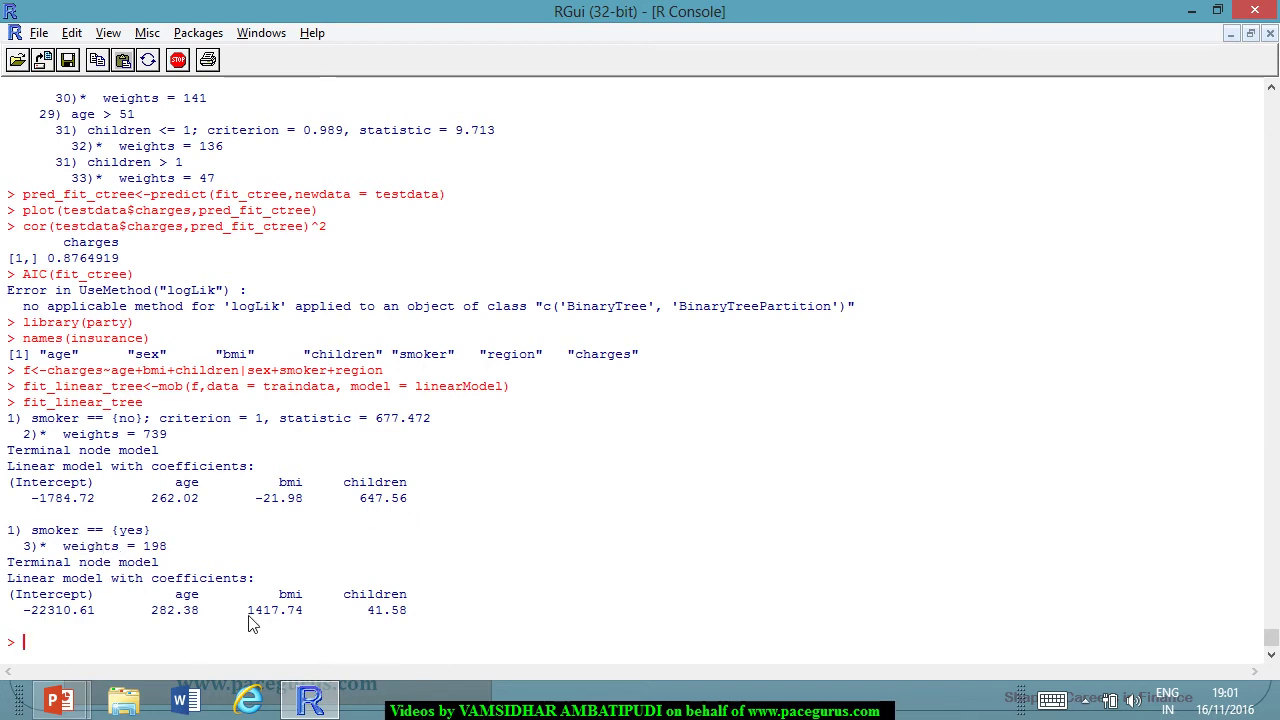
pyautogui.moveTo(247, 614); pyautogui.dragTo(303, 613)
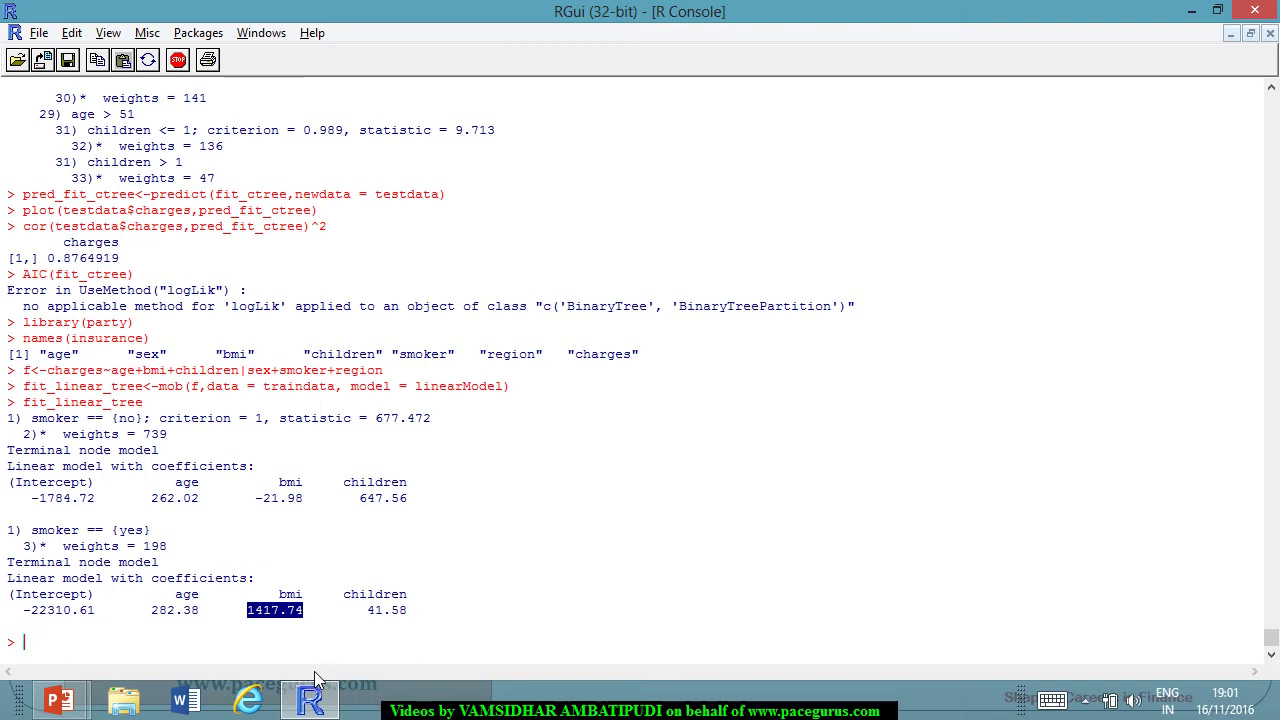
# Plot the fitted tree with plot(fit_linear_tree).
pyautogui.write('plot')
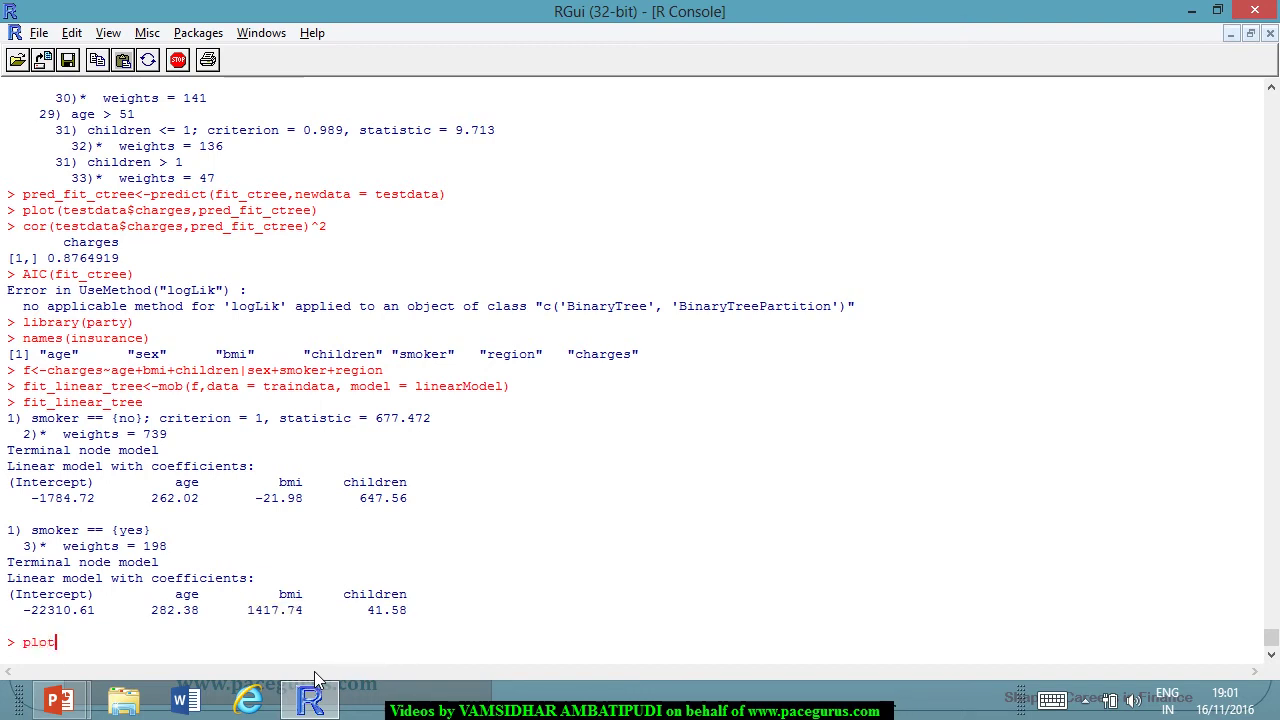
pyautogui.write('(fit_linear_tree')
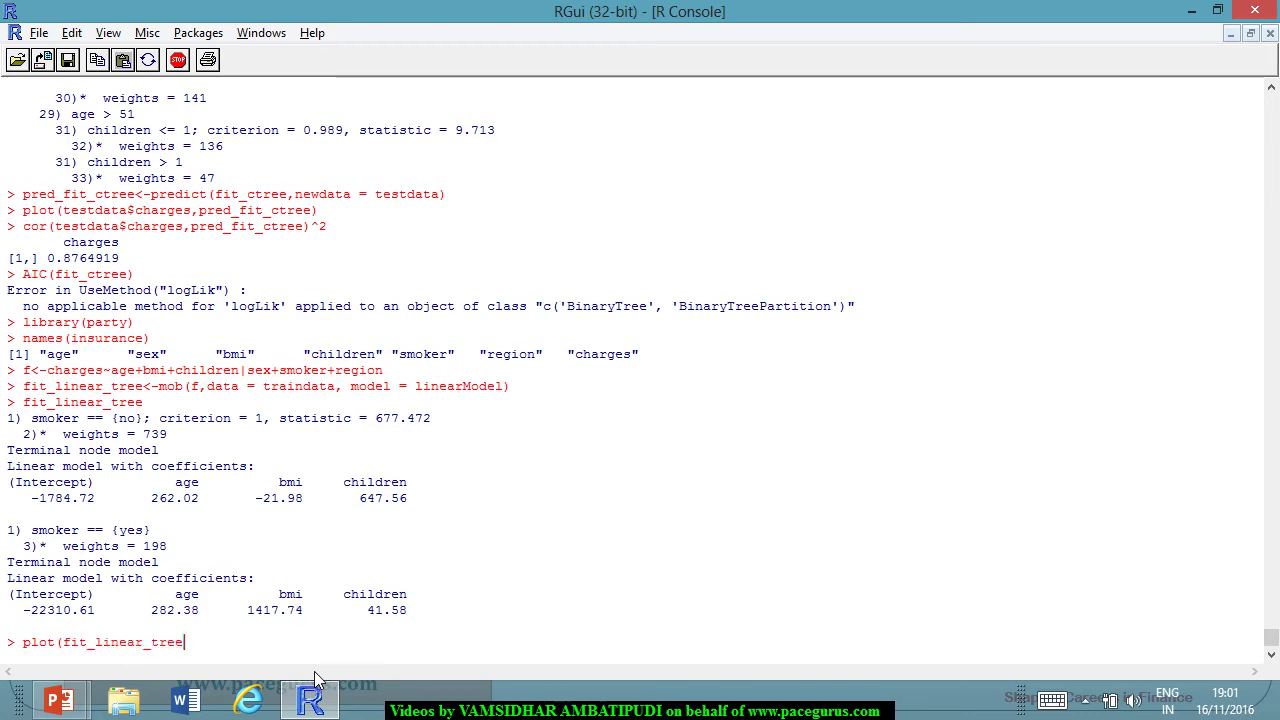
pyautogui.write(')')
pyautogui.press('Return')
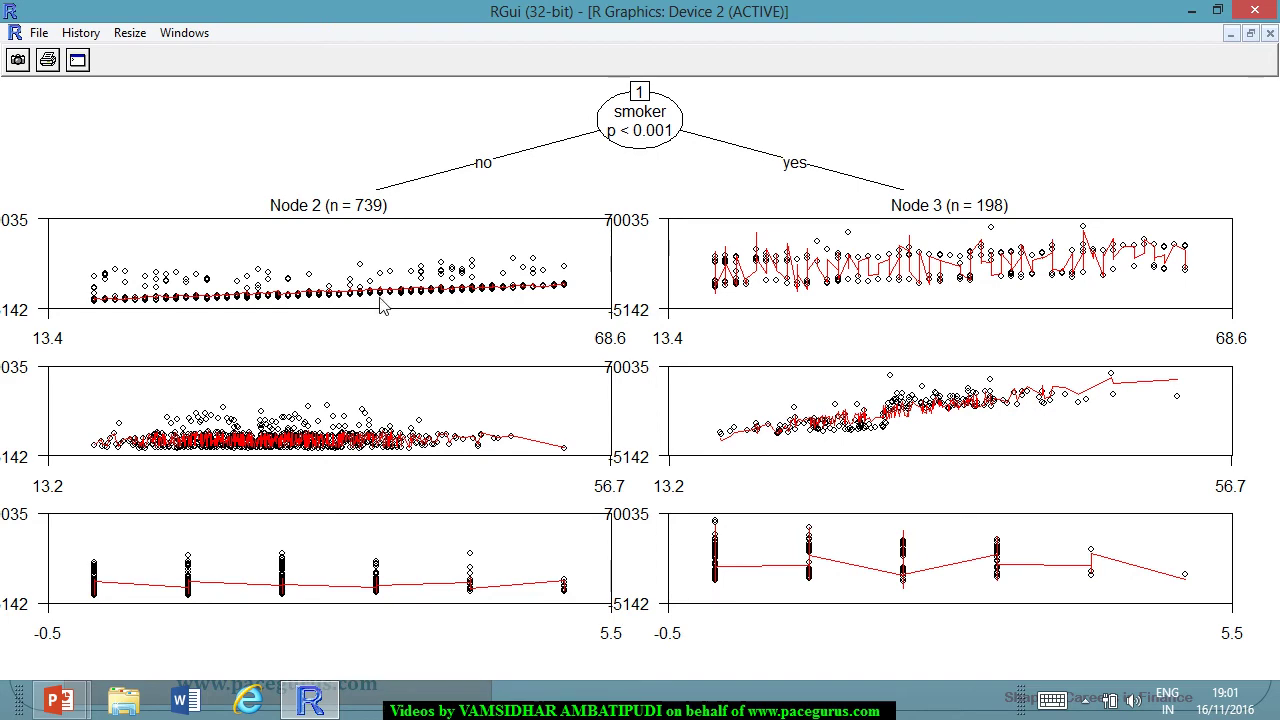
# Compare the fitted lines in both node plots with the printed coefficients, and return to the maximised console with the plot closed.
pyautogui.hotkey('alt', 'Tab')
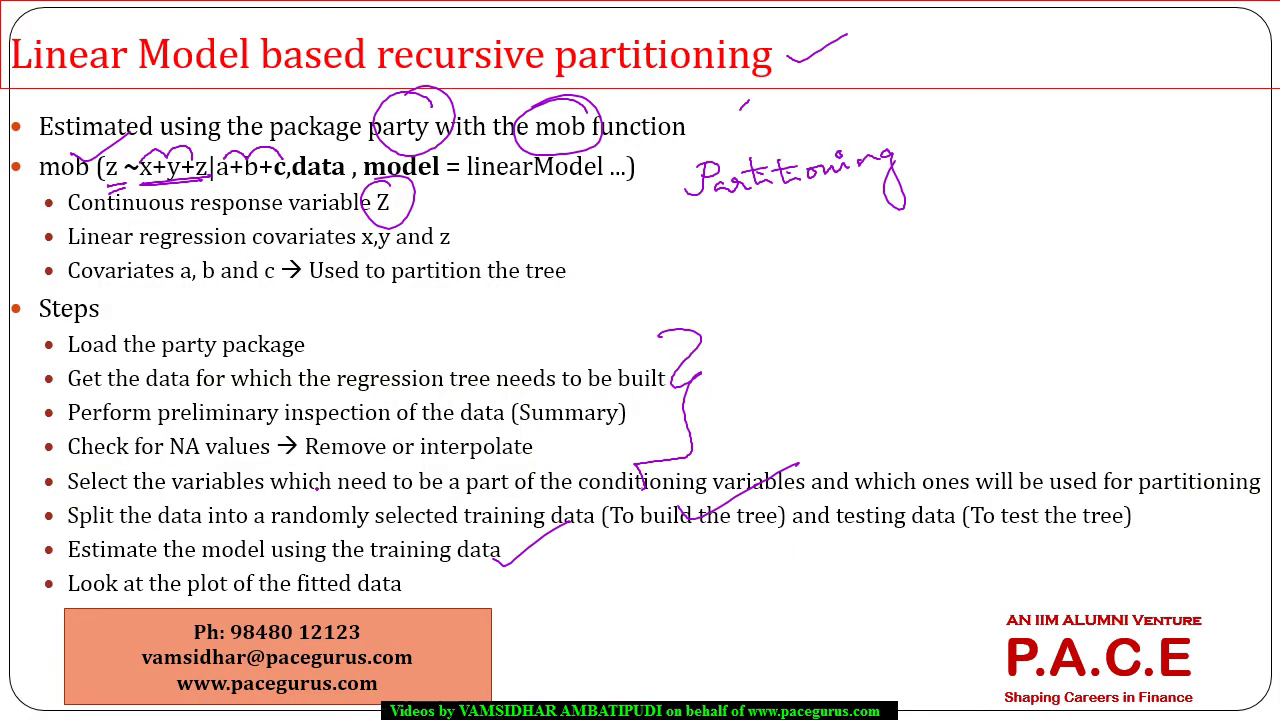
pyautogui.hotkey('alt', 'Tab')
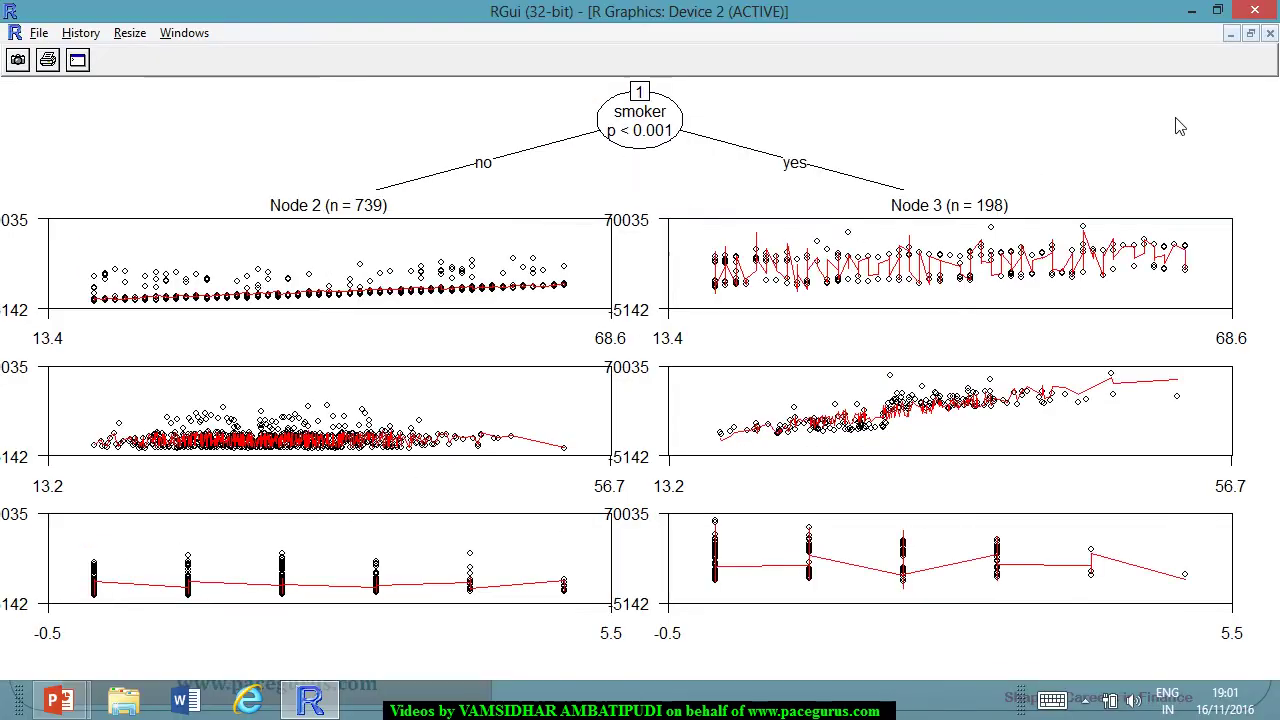
pyautogui.click(1257, 40)
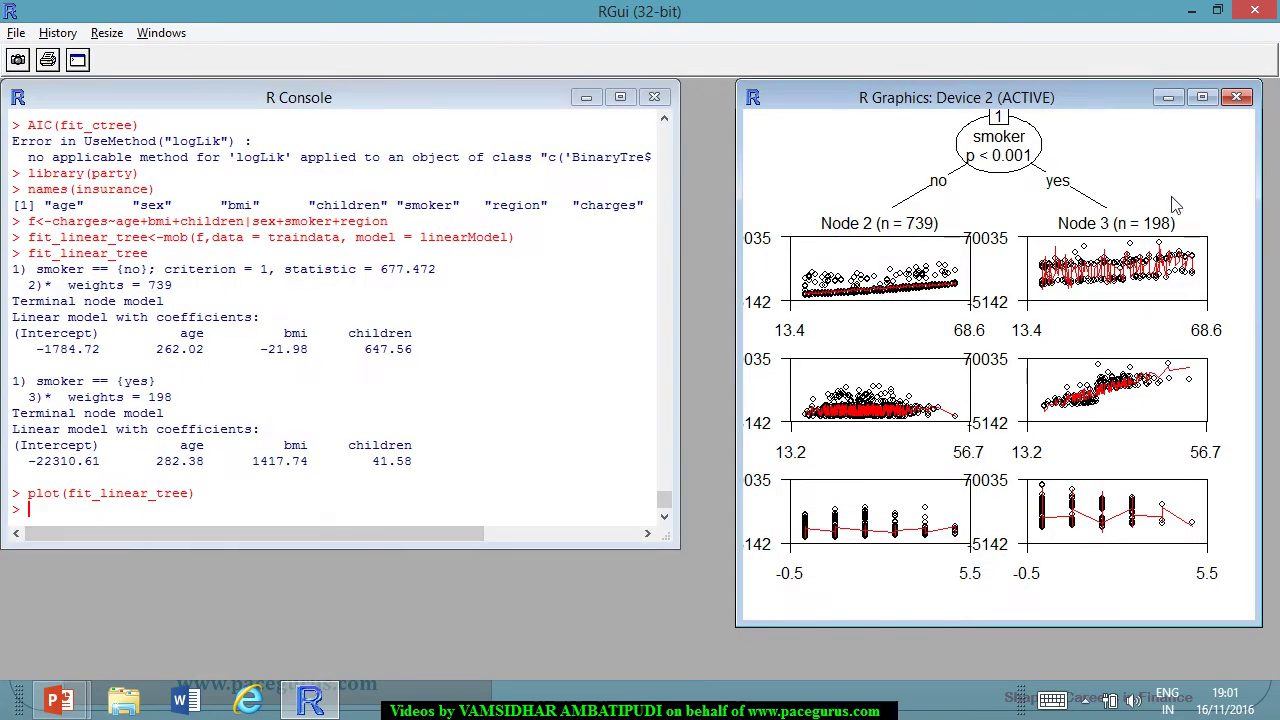
pyautogui.click(1202, 97)
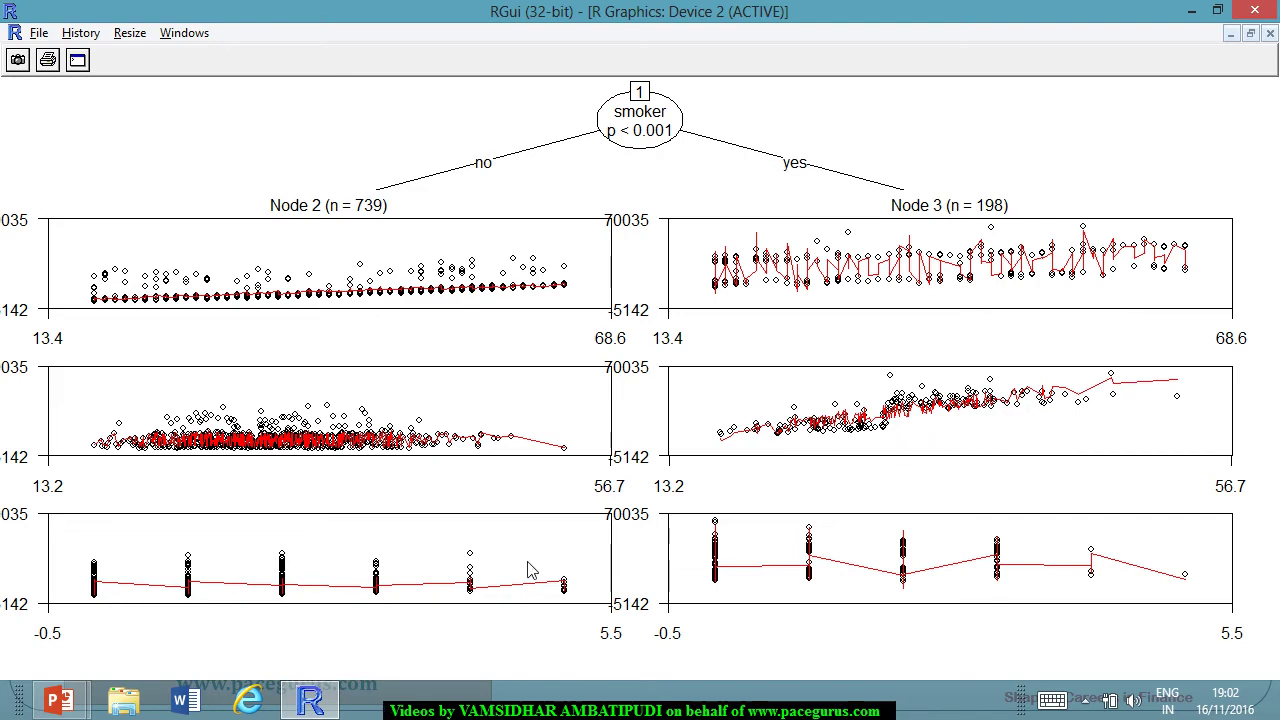
pyautogui.click(1250, 34)
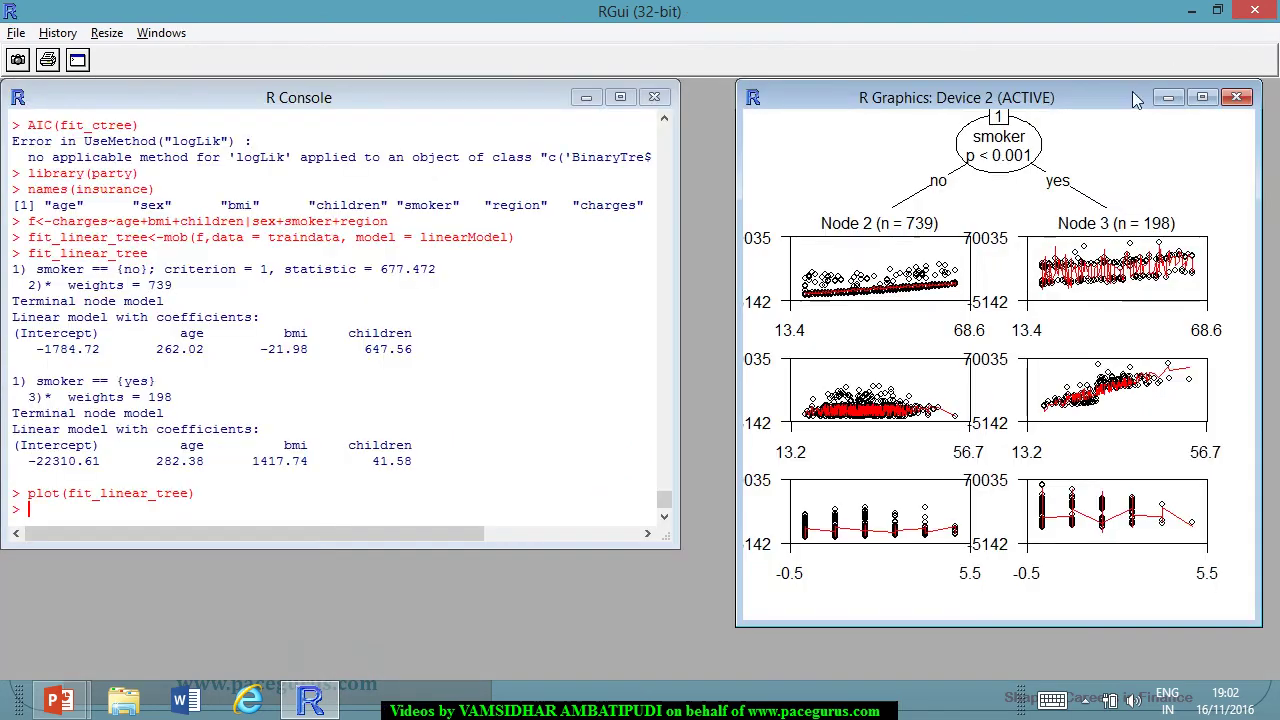
pyautogui.click(1202, 97)
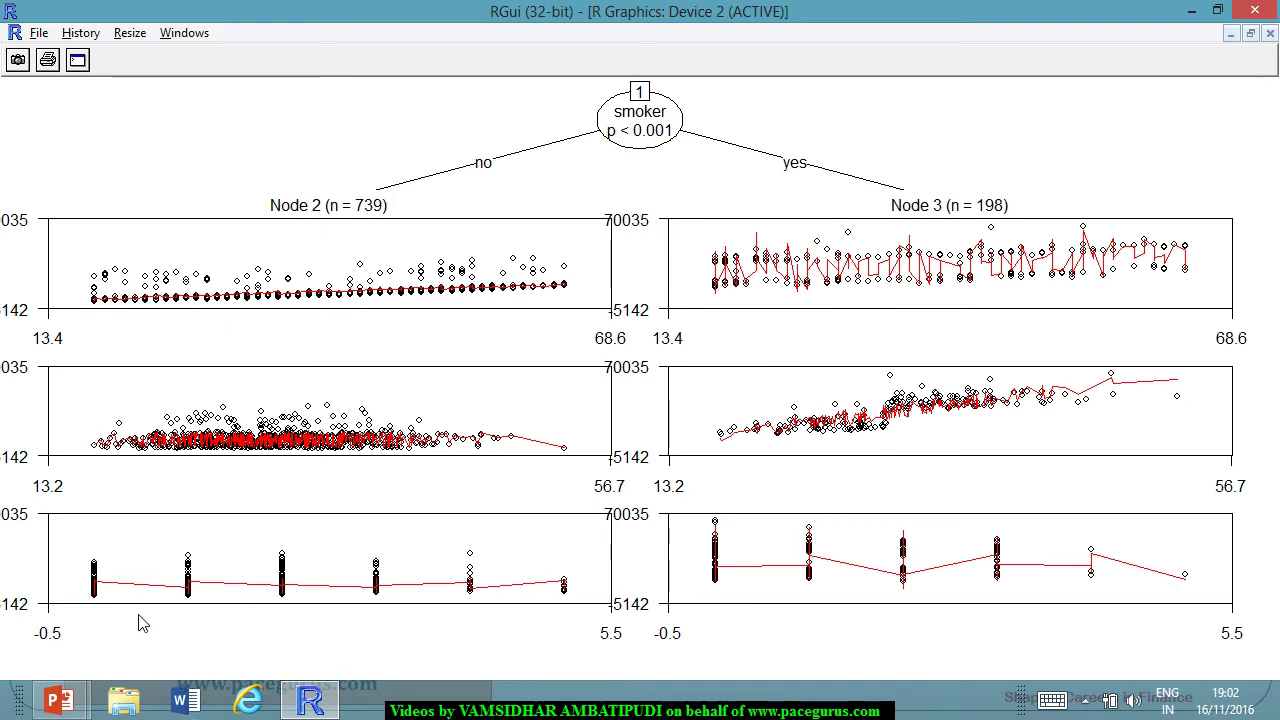
pyautogui.click(1251, 34)
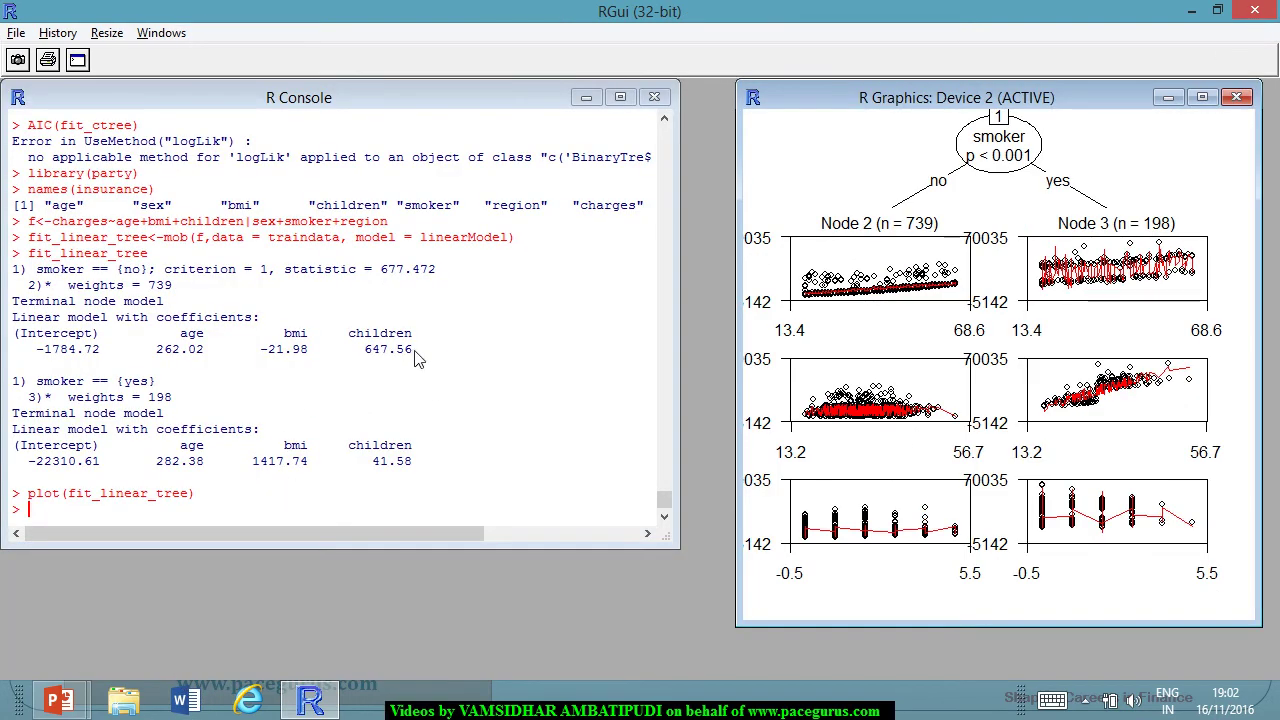
pyautogui.click(1202, 97)
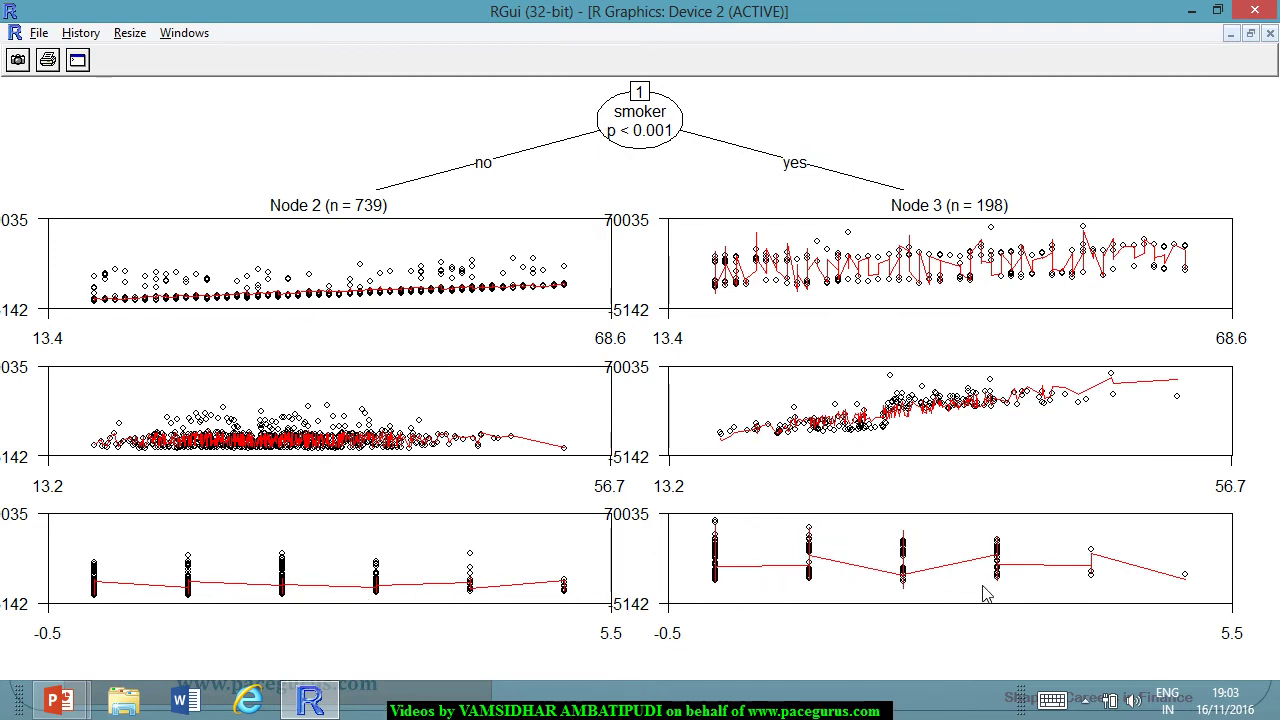
pyautogui.click(1269, 34)
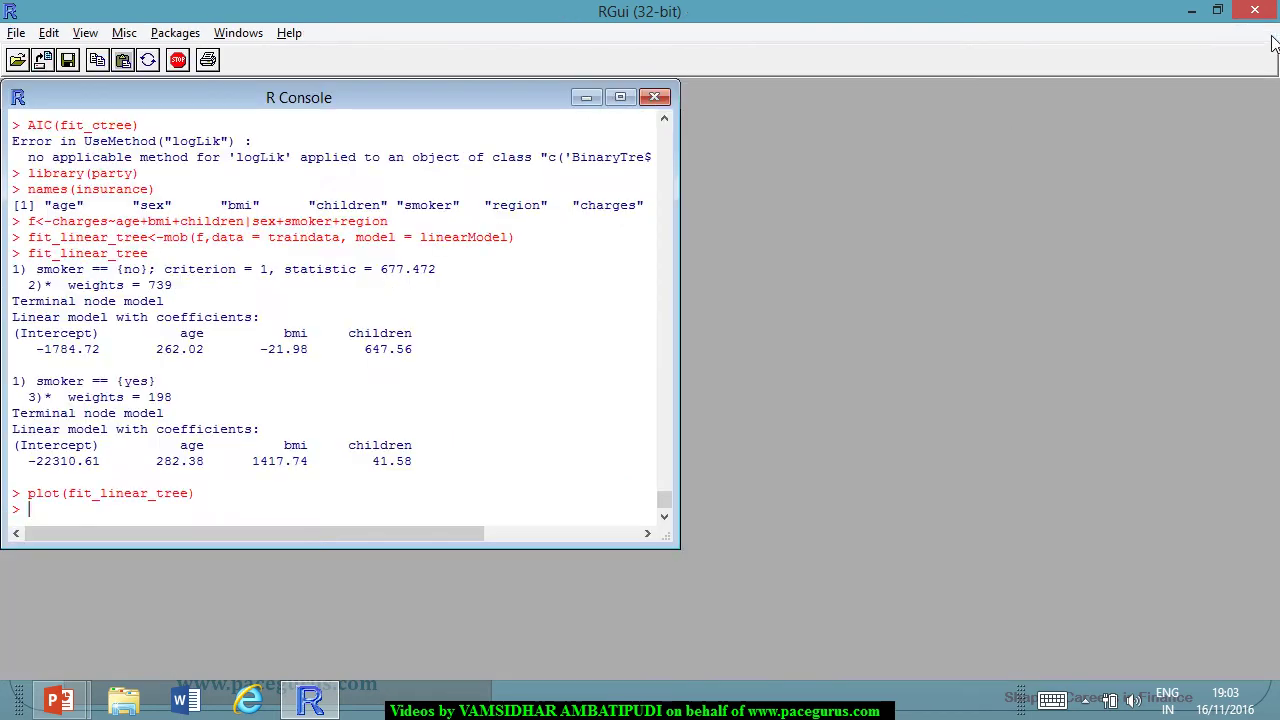
pyautogui.click(620, 97)
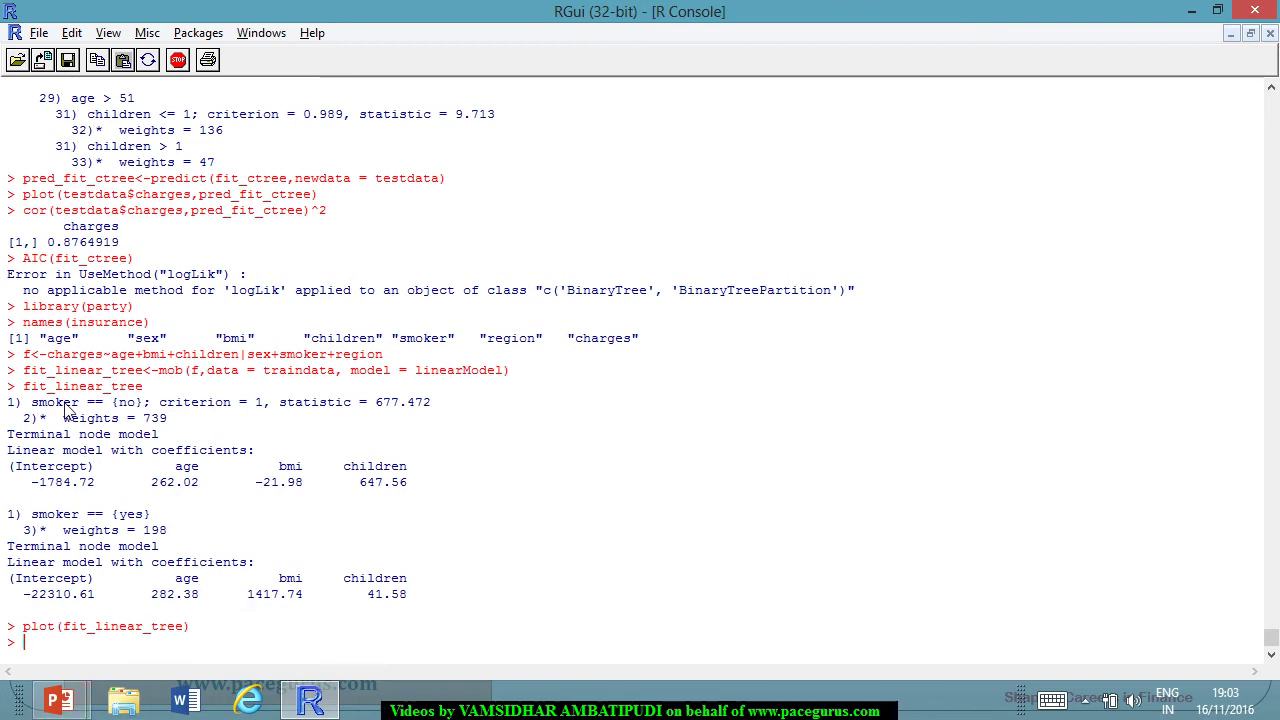
# Run summary(fit_linear_tree) and go to the regression results of node 2.
pyautogui.write('summary(fit_linear_tree')
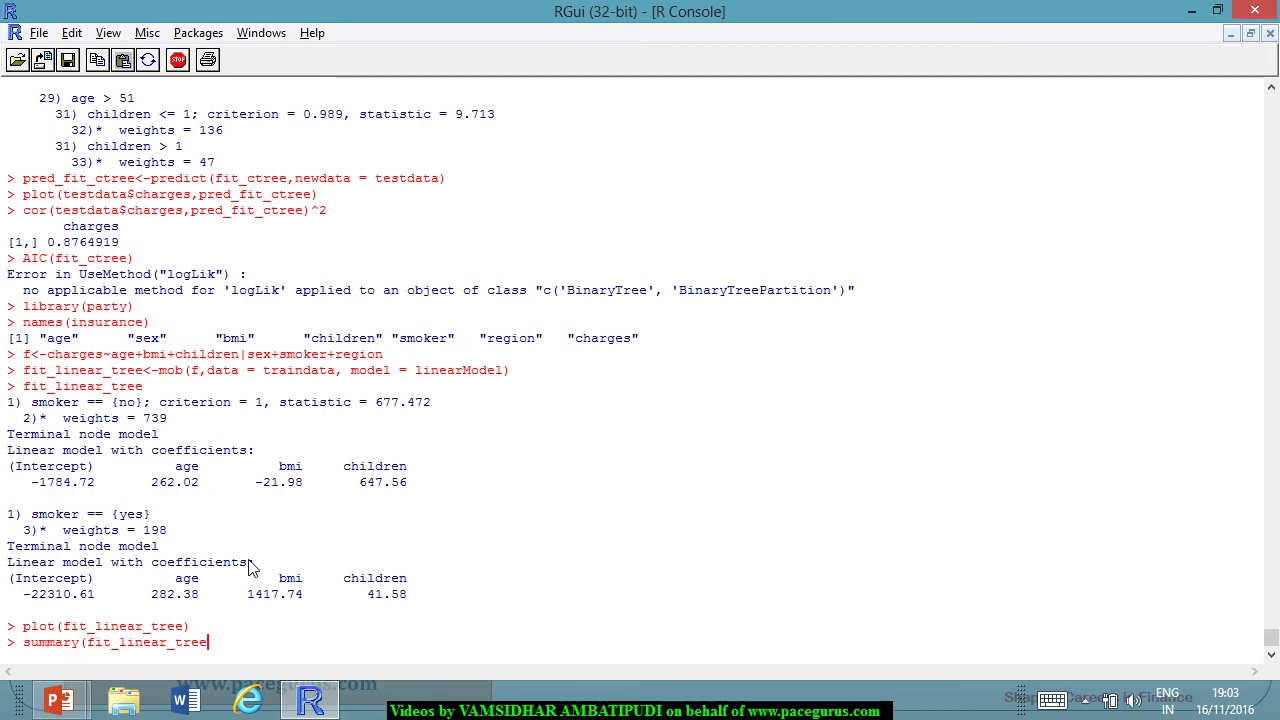
pyautogui.write(')')
pyautogui.press('Return')
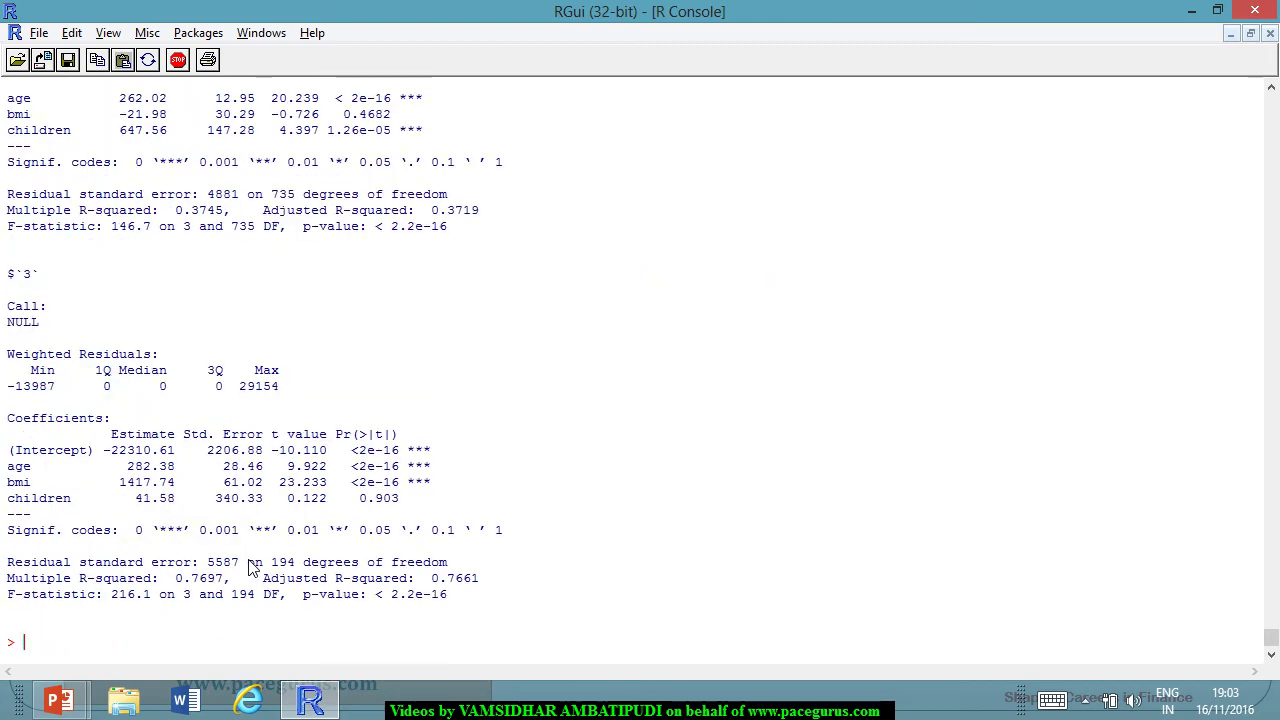
pyautogui.scroll(8, 257, 500)
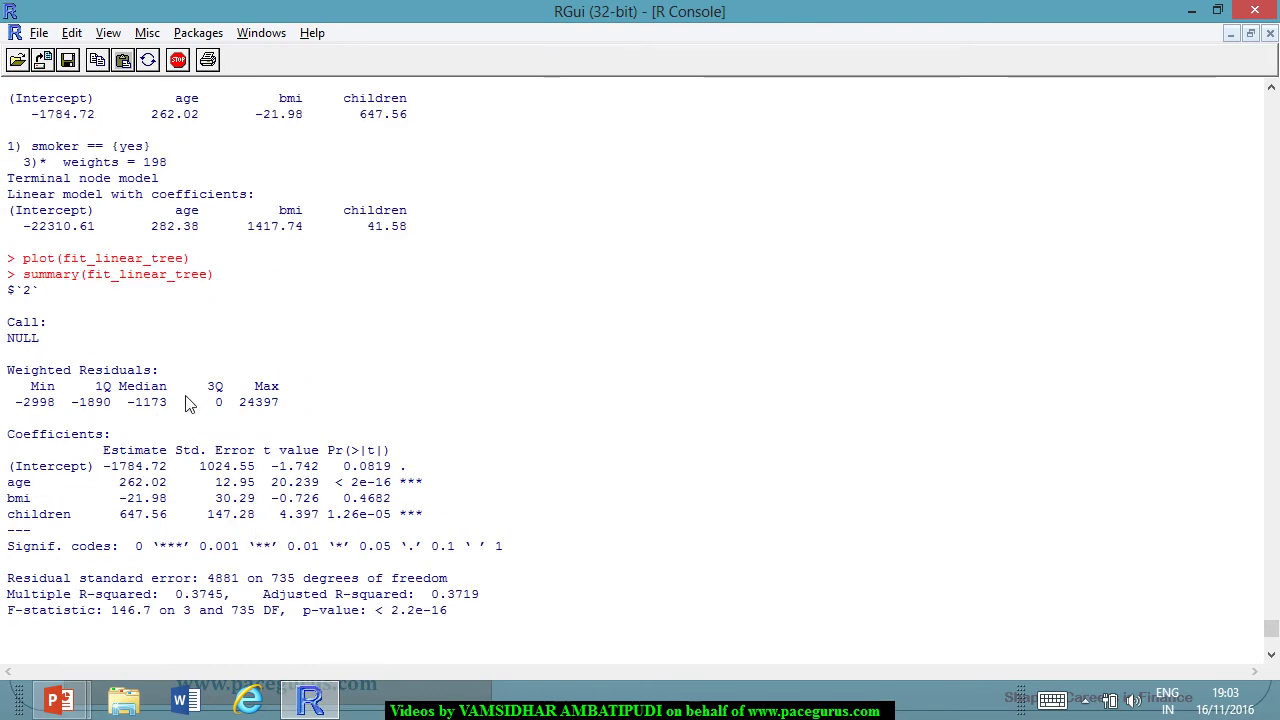
# Examine node 2's regression results in the summary: the non-smoker split, the bmi significance, and the age and children estimates.
pyautogui.moveTo(24, 291); pyautogui.dragTo(38, 291)
pyautogui.scroll(1, 204, 328)
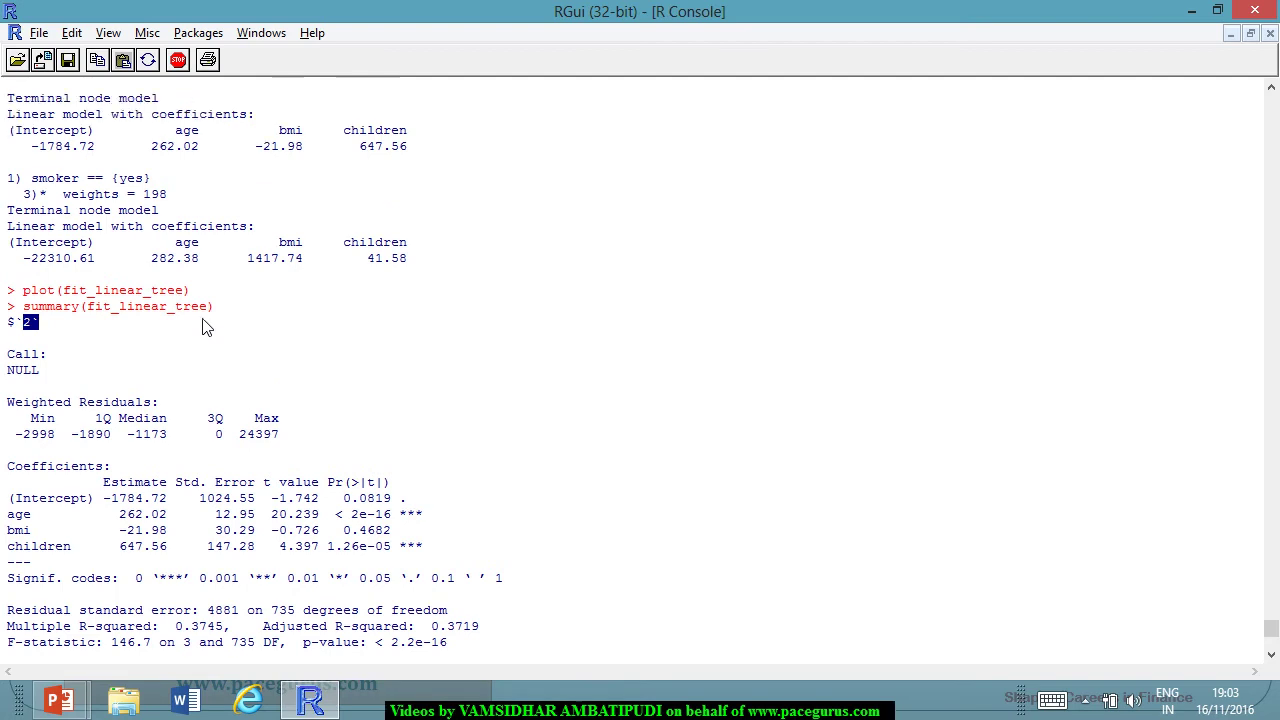
pyautogui.scroll(2, 204, 328)
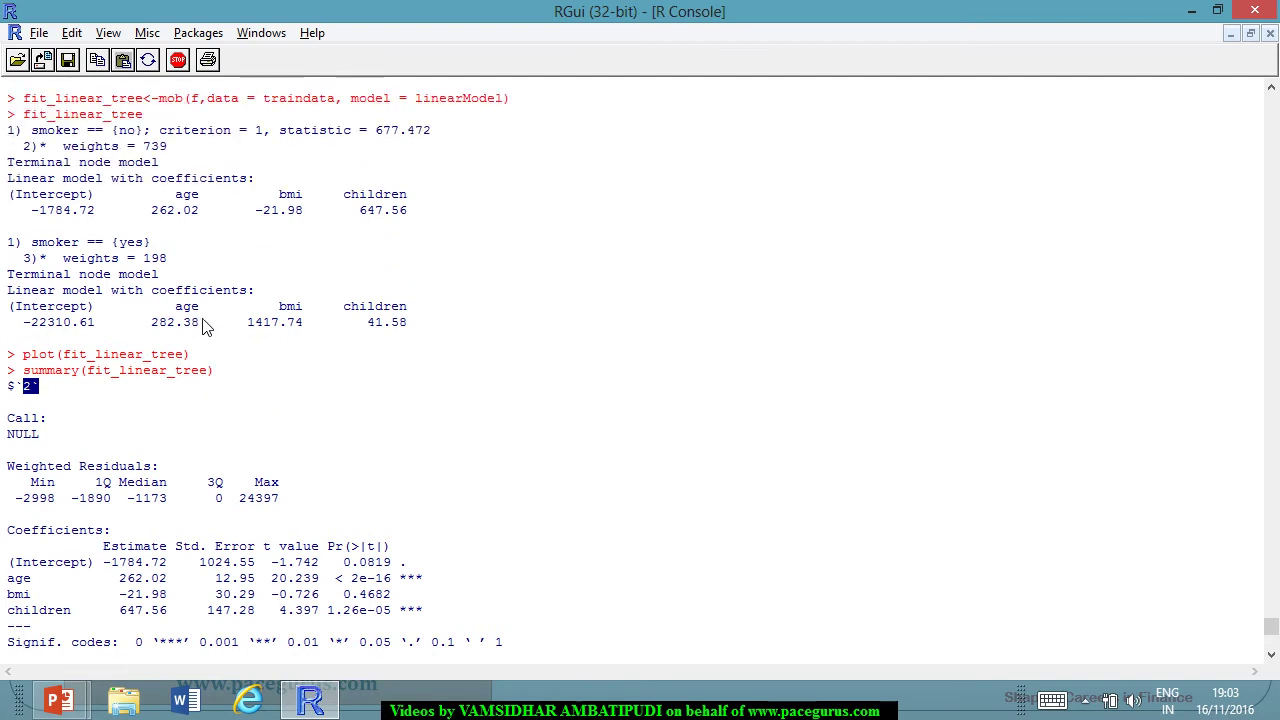
pyautogui.scroll(-3, 204, 328)
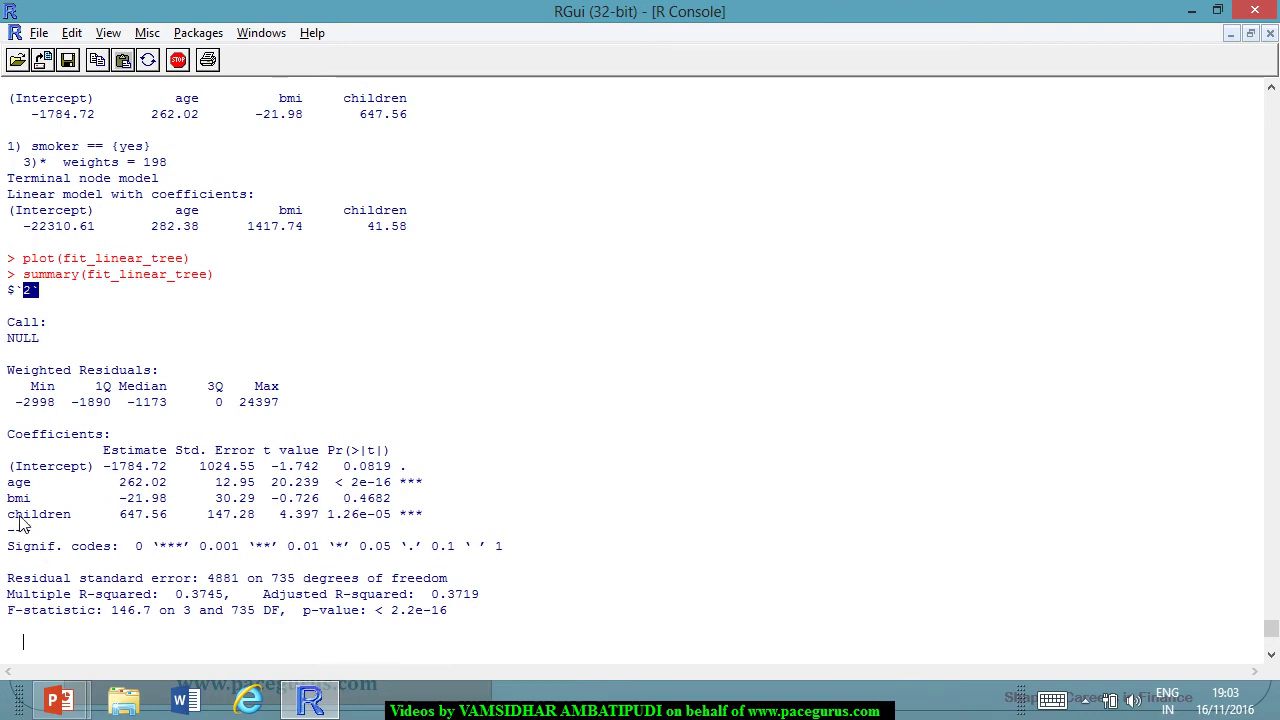
pyautogui.moveTo(12, 503); pyautogui.dragTo(420, 497)
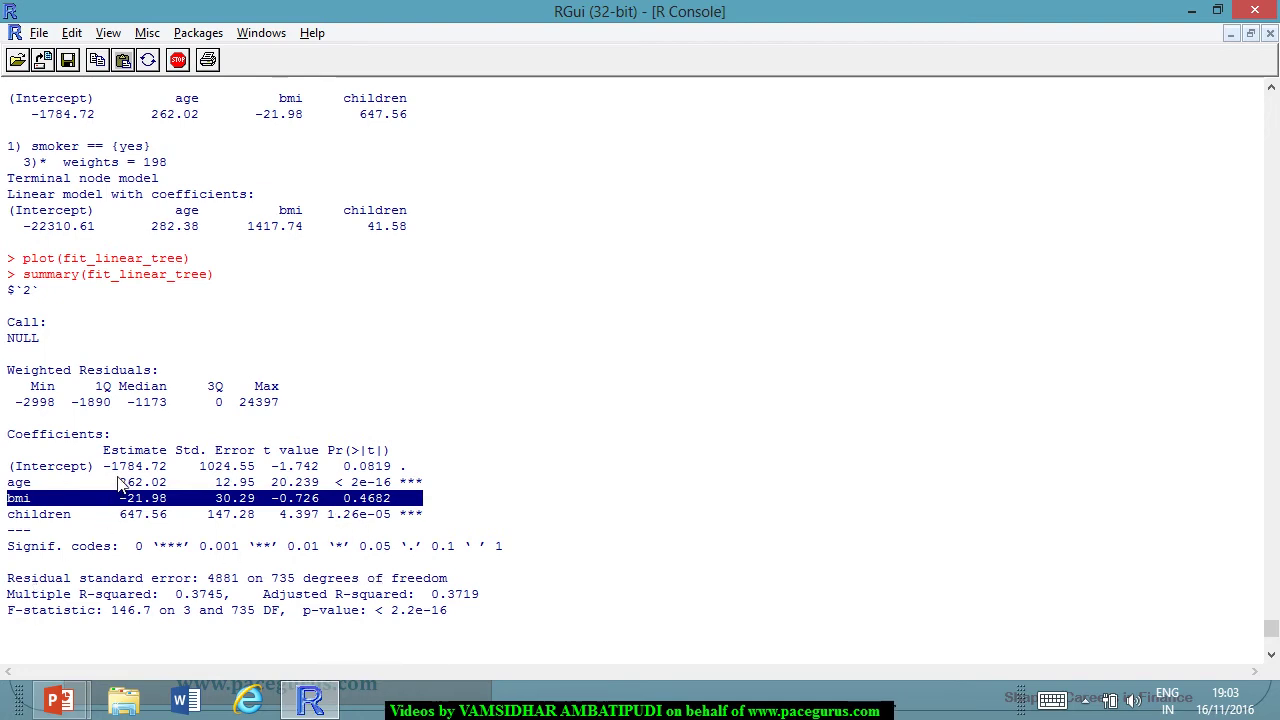
pyautogui.moveTo(119, 482); pyautogui.dragTo(170, 488)
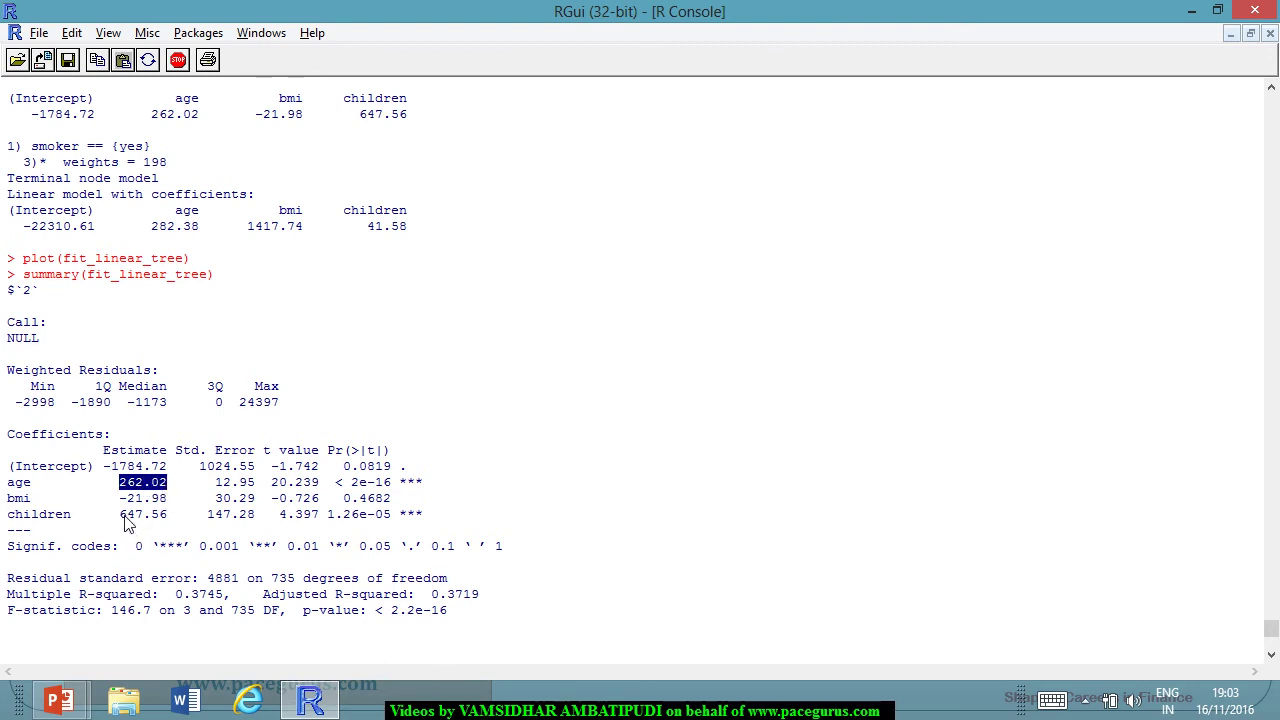
pyautogui.moveTo(119, 514); pyautogui.dragTo(168, 519)
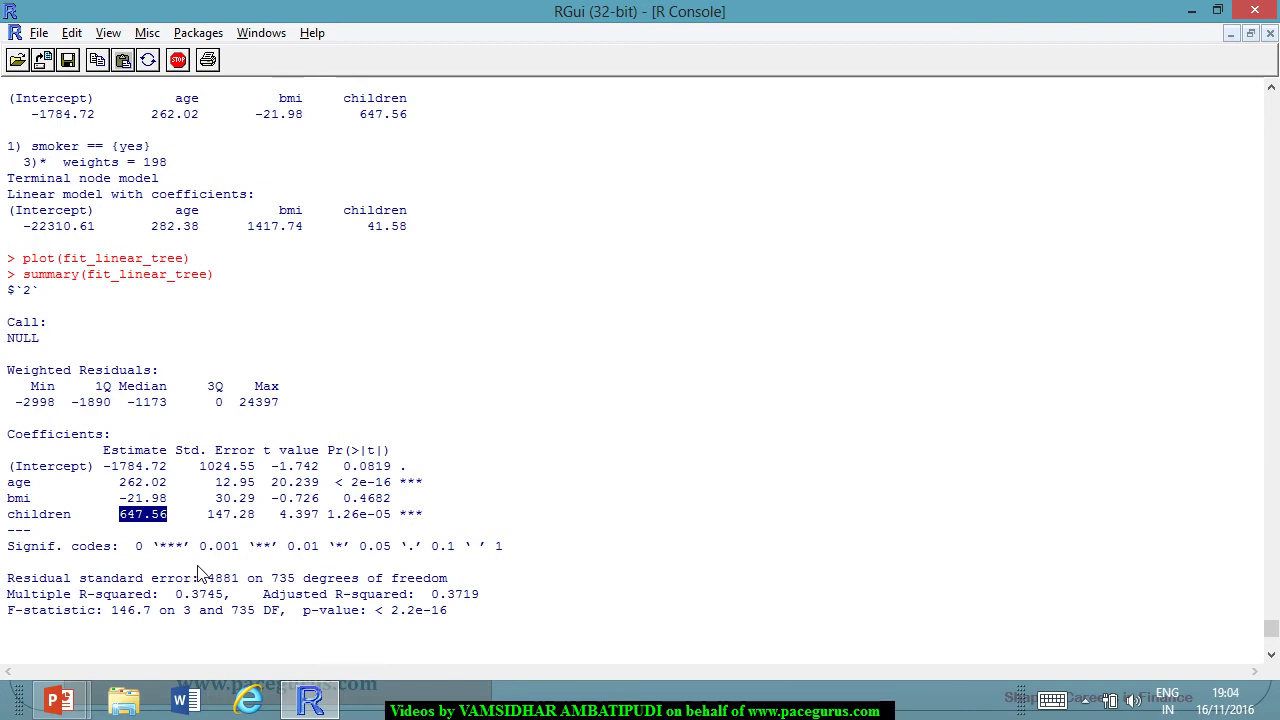
pyautogui.scroll(-2, 378, 425)
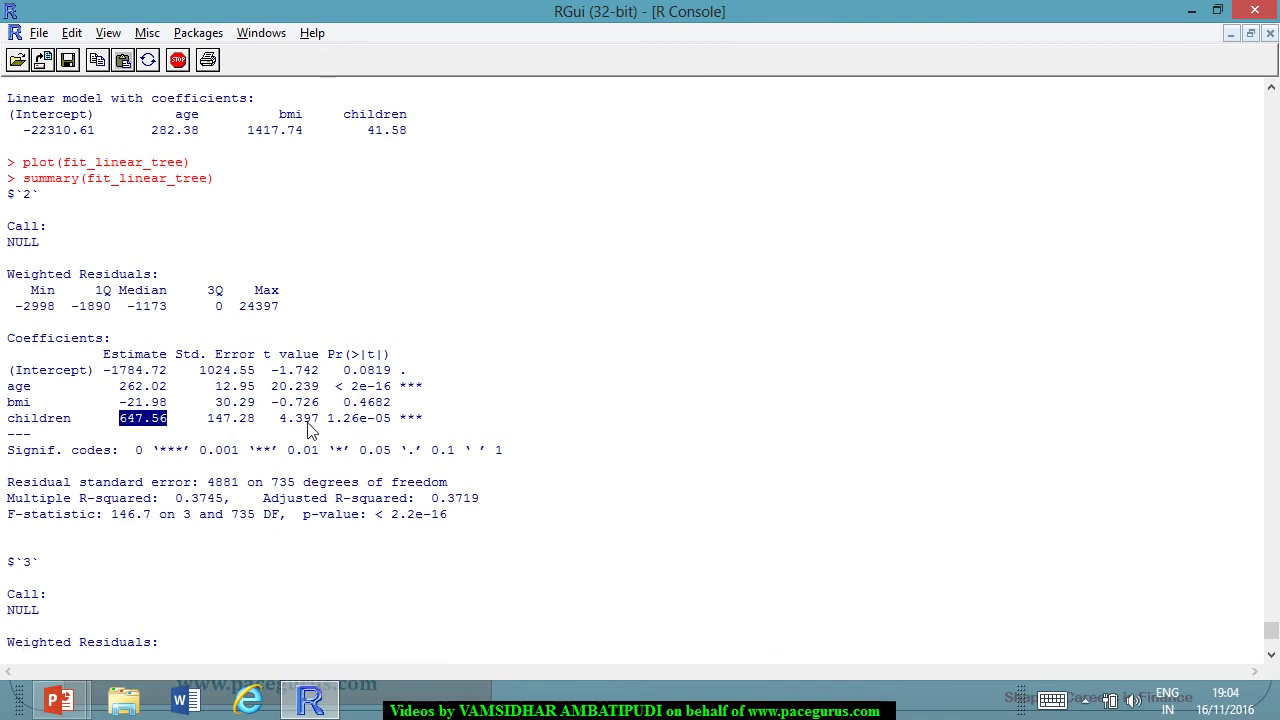
pyautogui.click(258, 425)
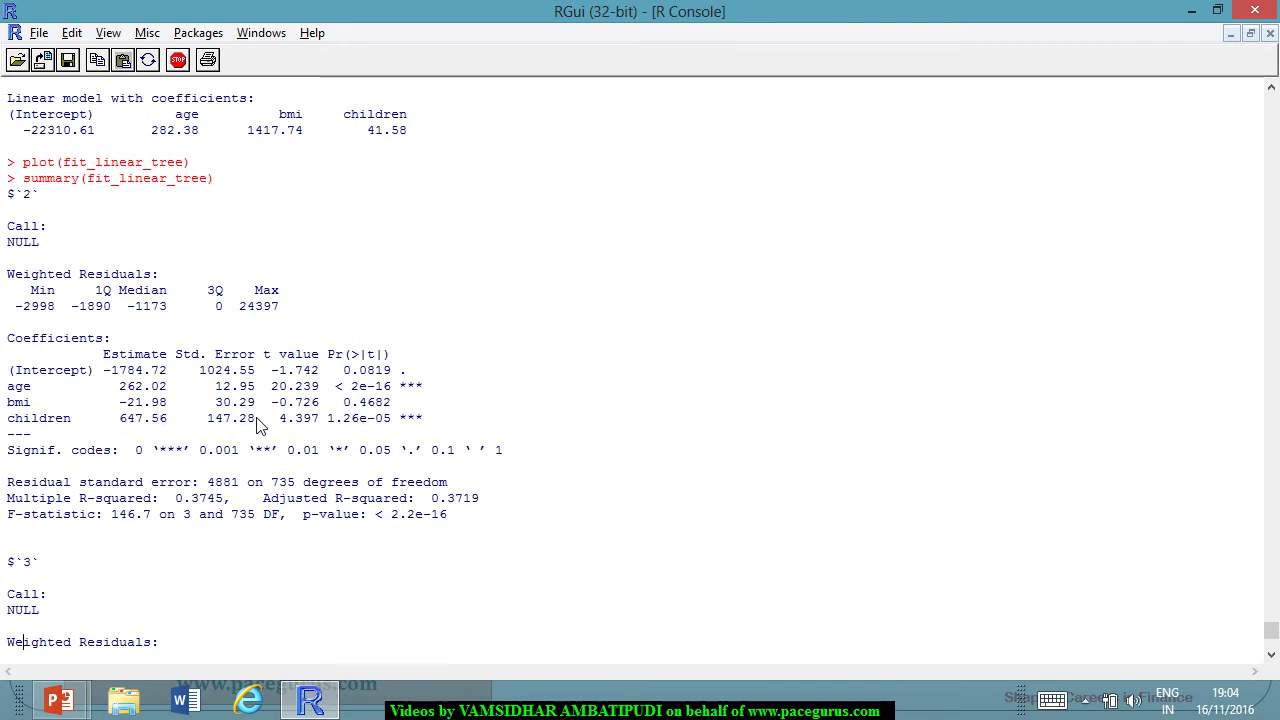
pyautogui.moveTo(119, 387); pyautogui.dragTo(153, 398)
pyautogui.click(137, 397)
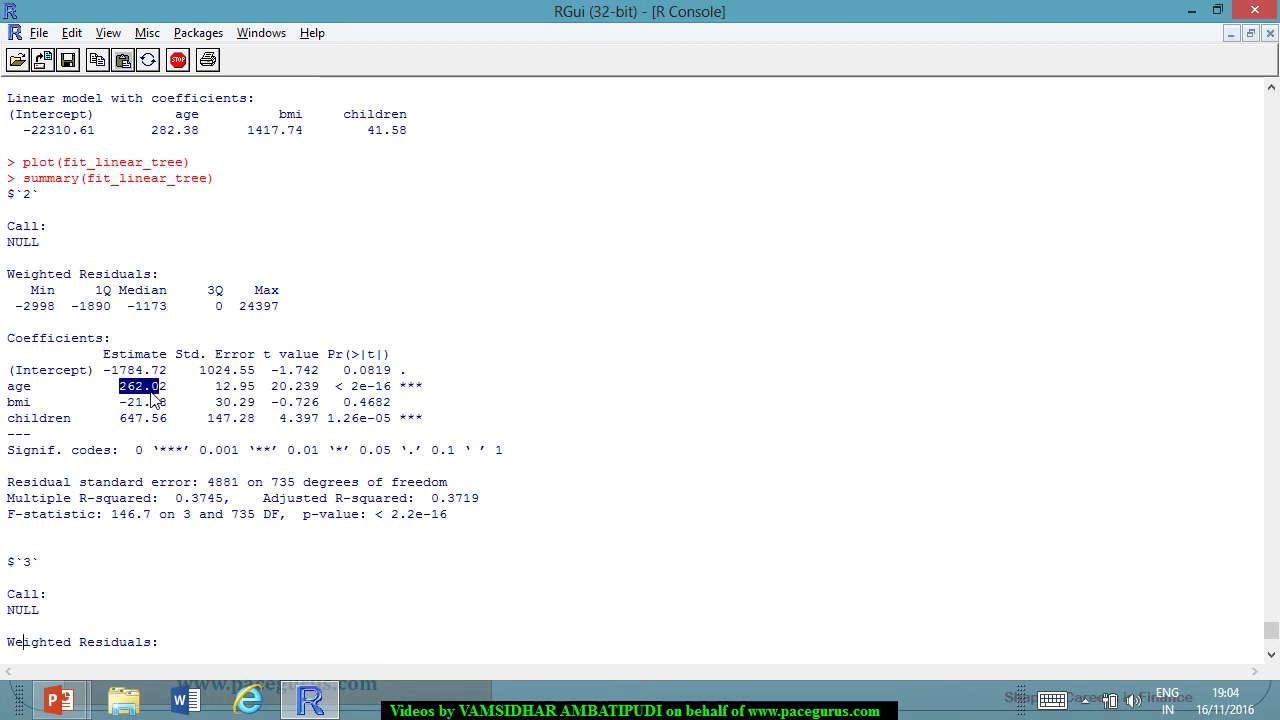
pyautogui.click(151, 400)
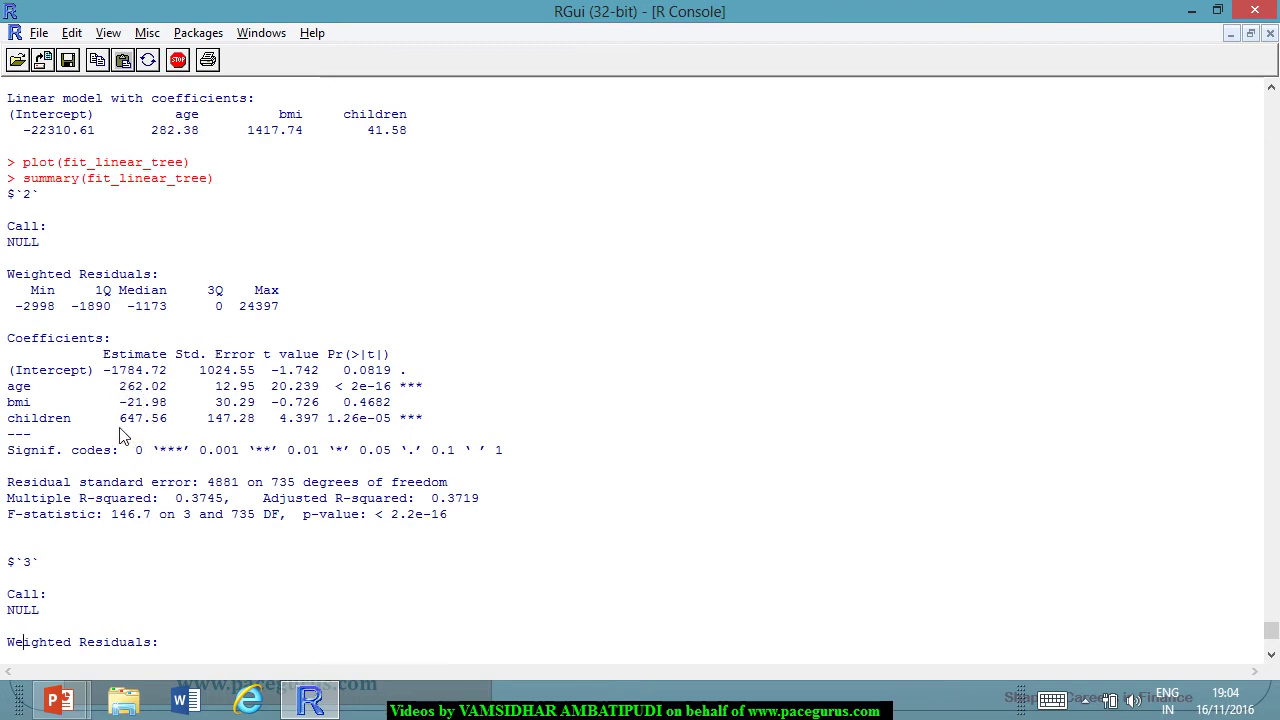
pyautogui.moveTo(120, 418); pyautogui.dragTo(172, 436)
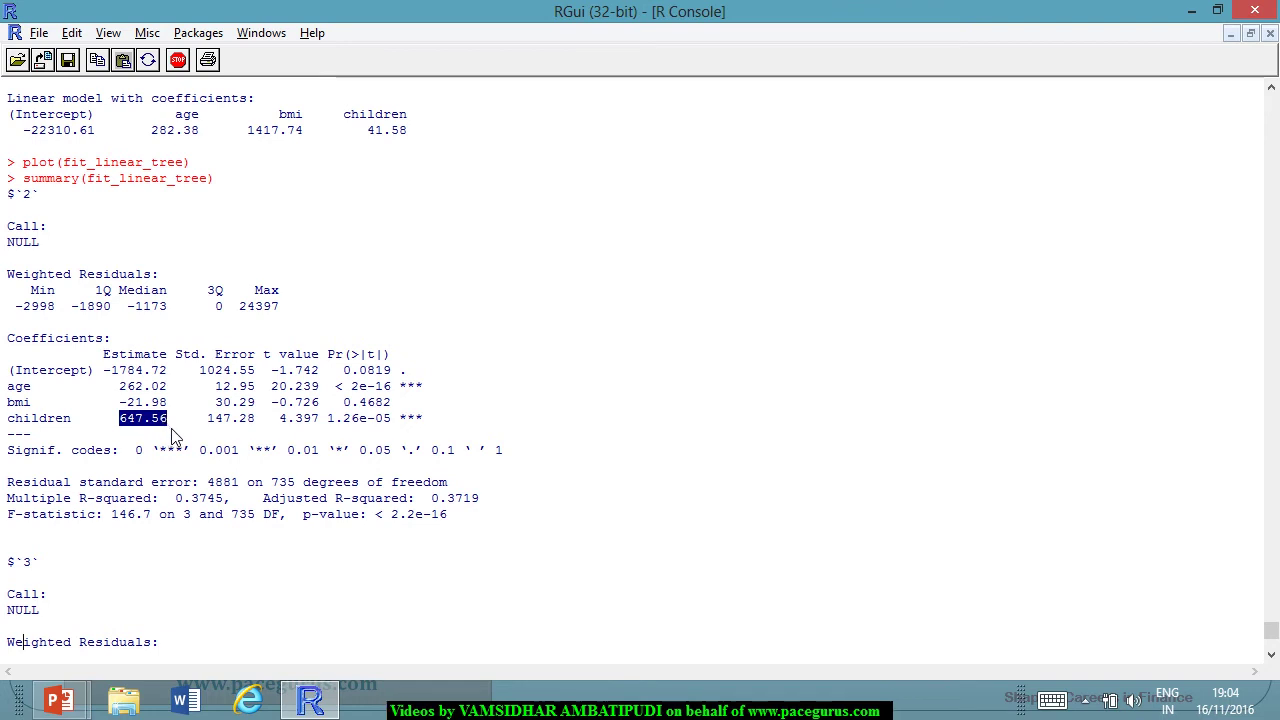
# Examine node 3's regression results in the summary, focusing on the age estimate and the children row.
pyautogui.scroll(-5, 145, 485)
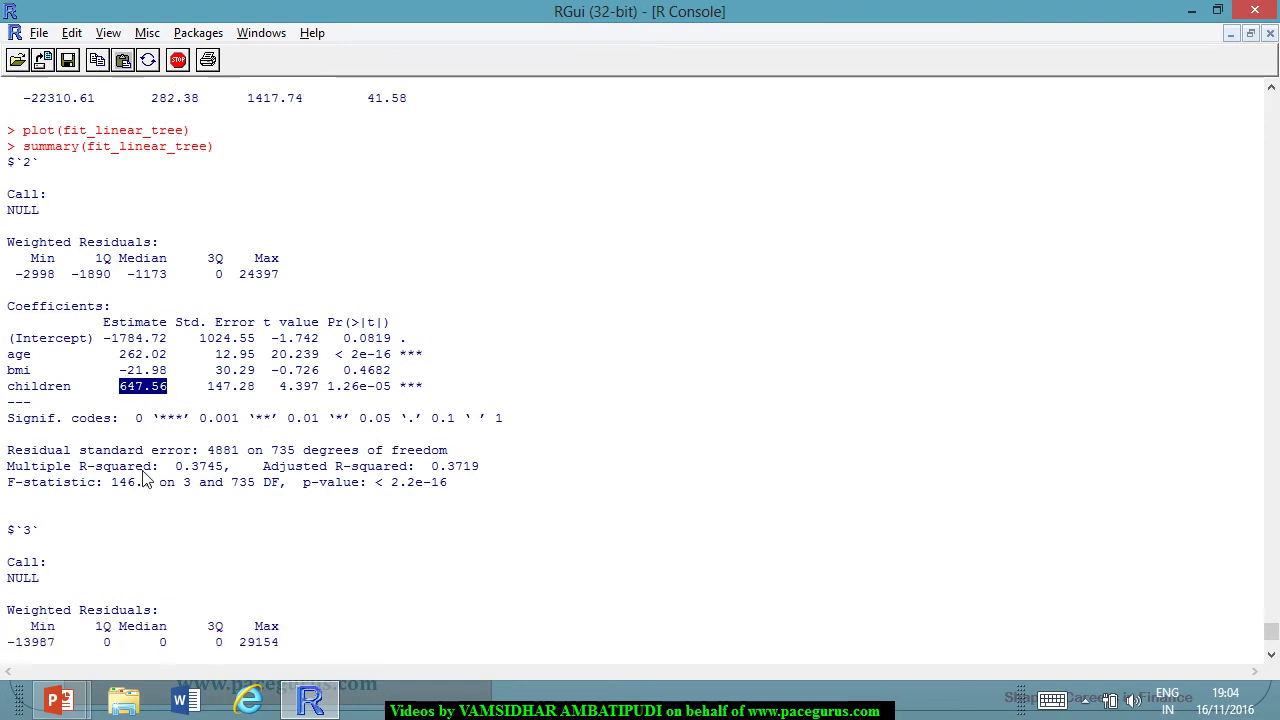
pyautogui.scroll(-1, 145, 497)
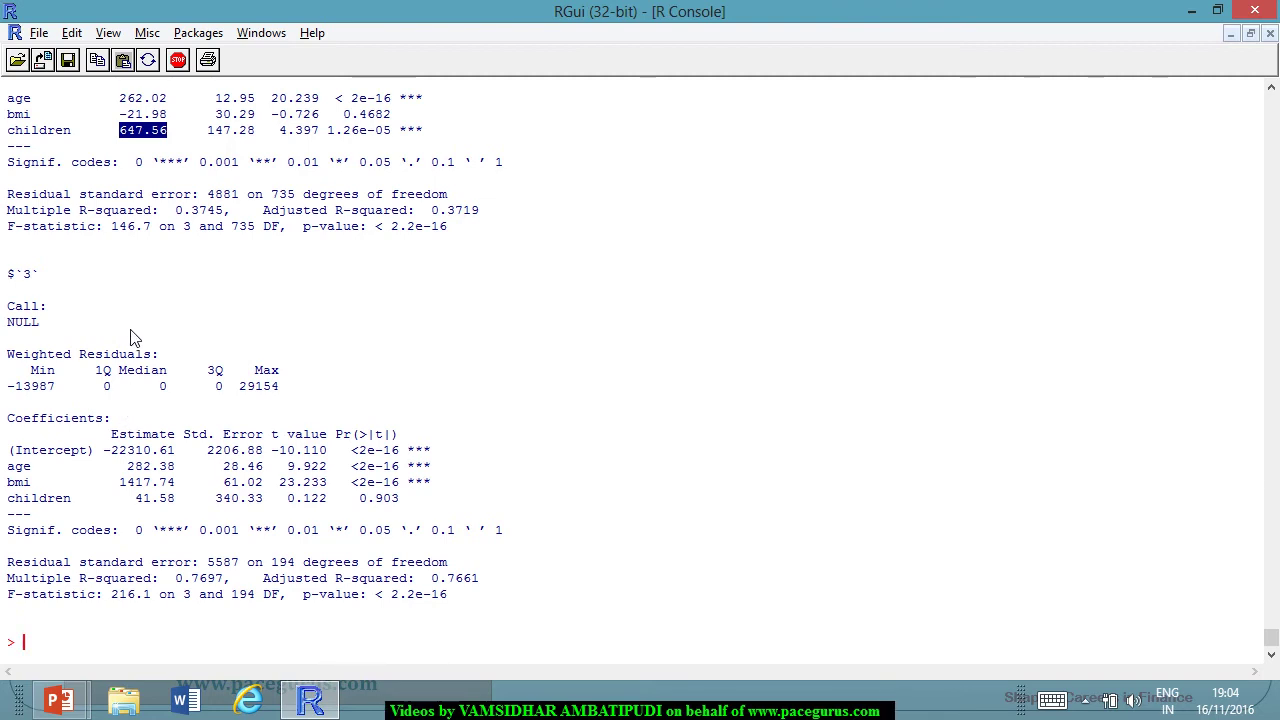
pyautogui.click(131, 467)
pyautogui.moveTo(133, 470); pyautogui.dragTo(176, 468)
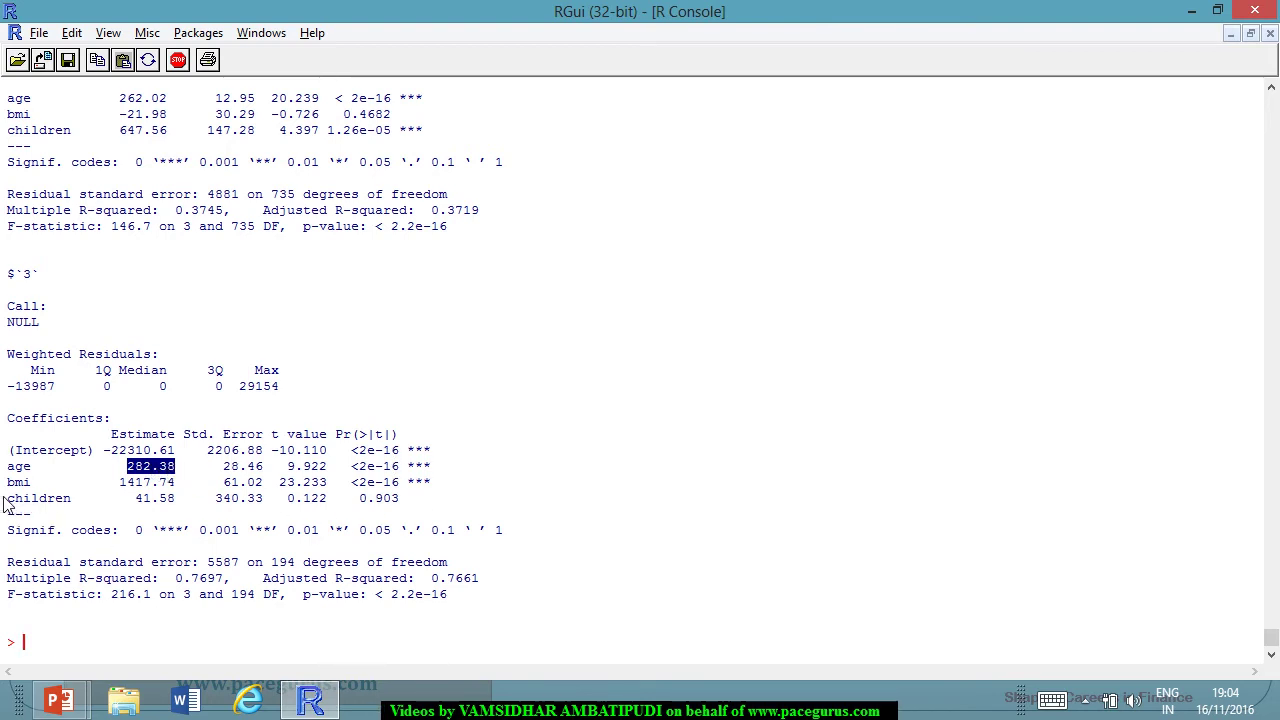
pyautogui.moveTo(8, 498); pyautogui.dragTo(400, 500)
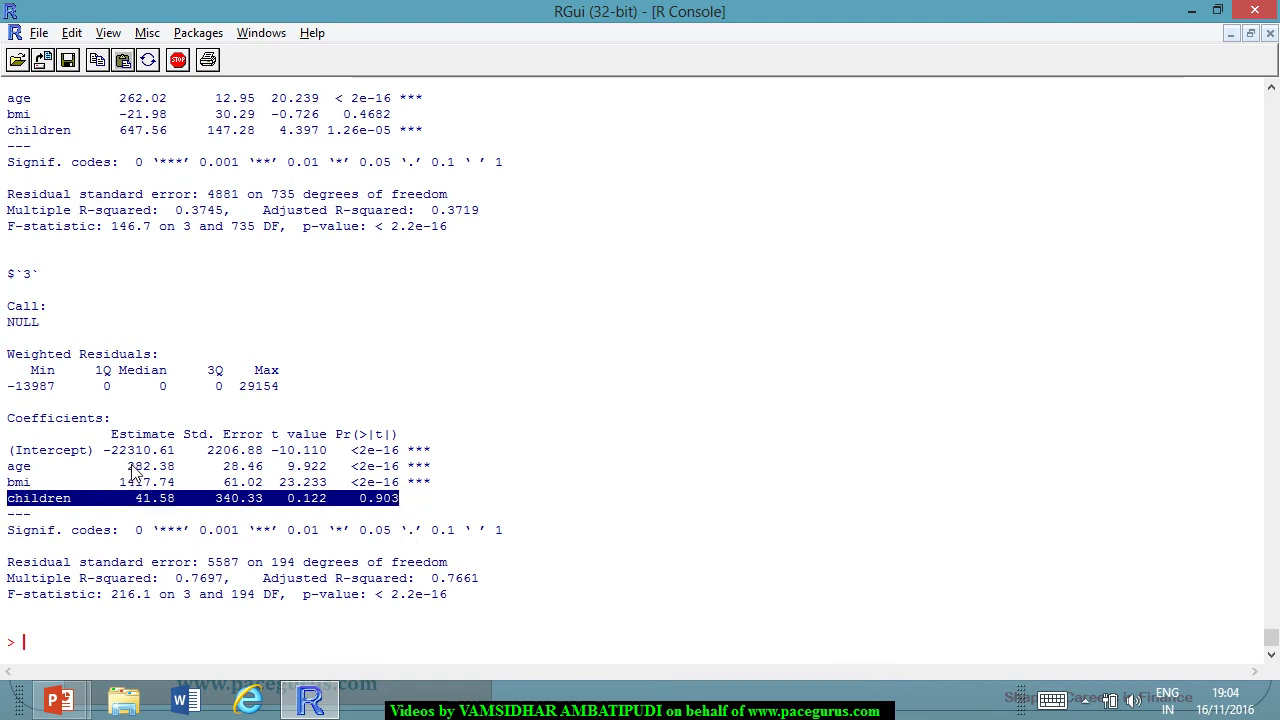
pyautogui.moveTo(128, 466); pyautogui.dragTo(182, 468)
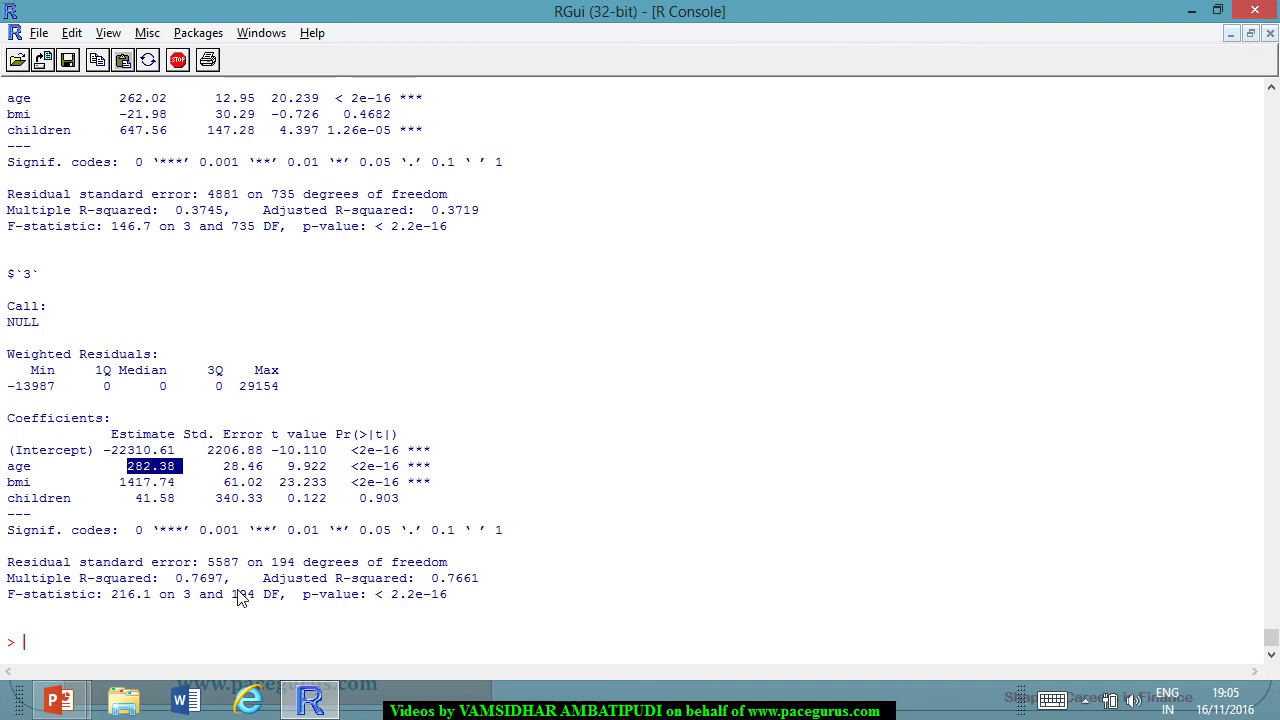
# Compute the log likelihood of the fitted tree with logLik(fit_linear_tree).
pyautogui.write('lo')
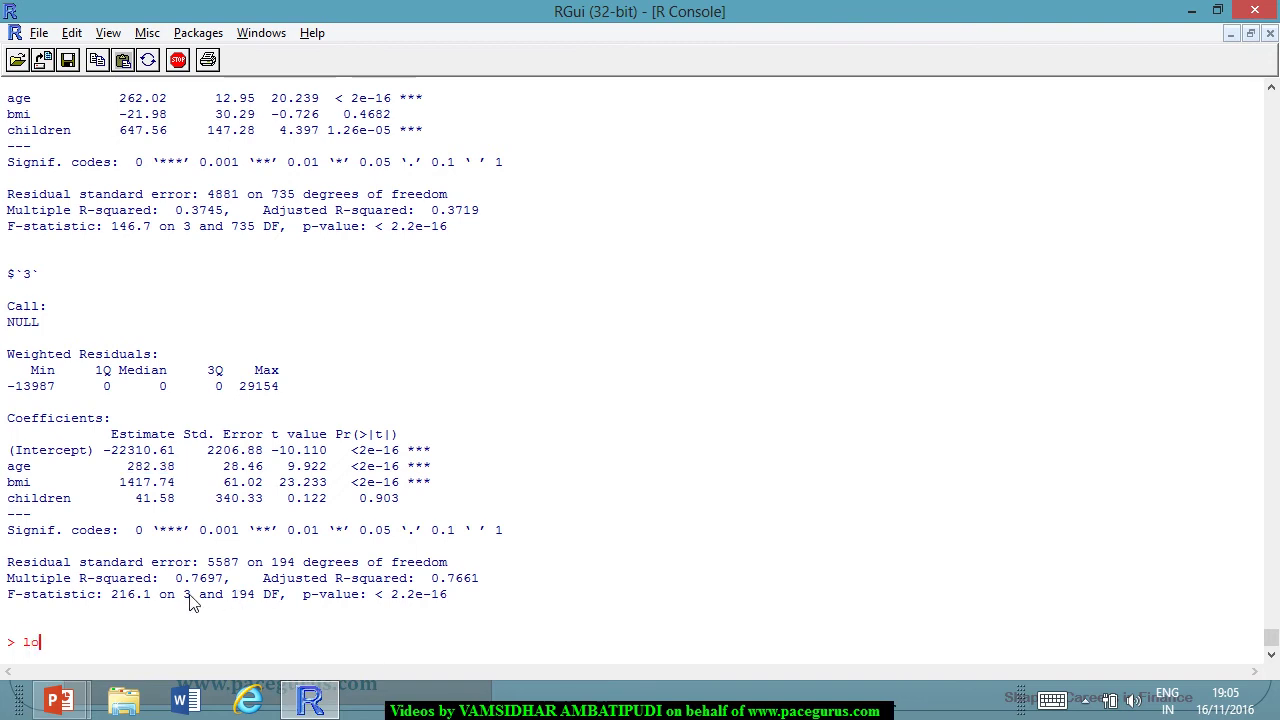
pyautogui.write('gLik(')
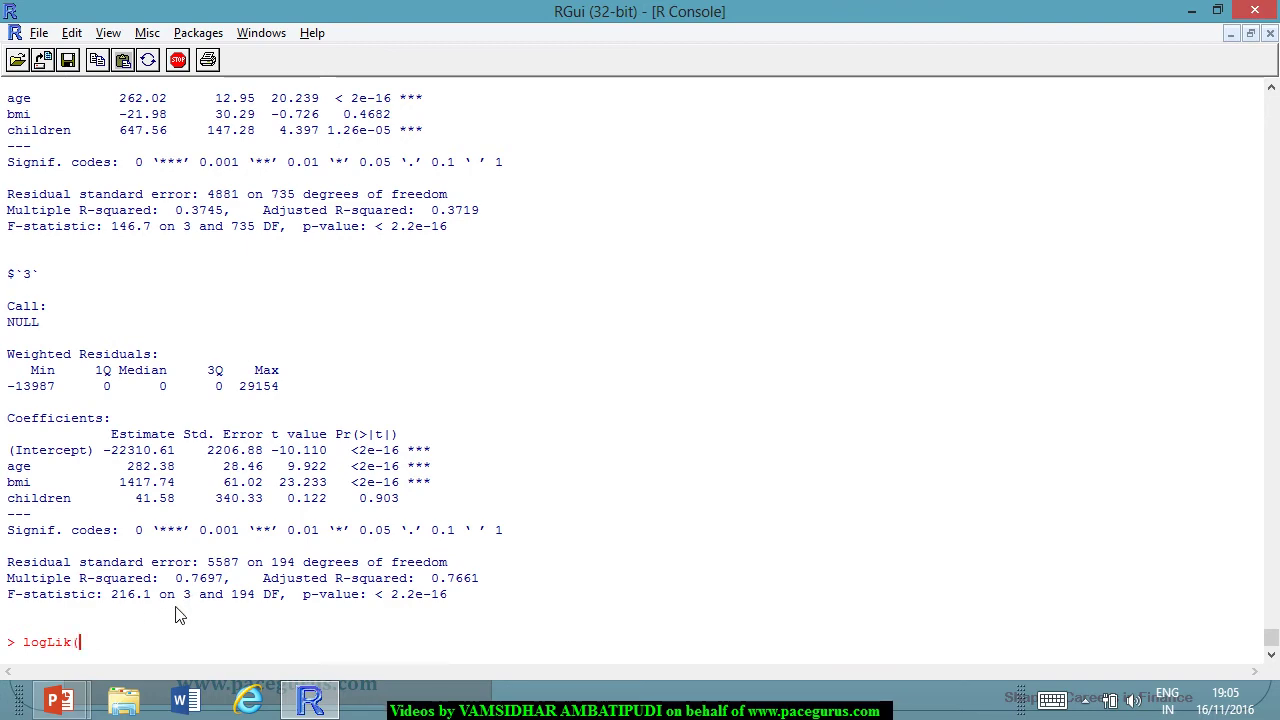
pyautogui.scroll(6, 200, 451)
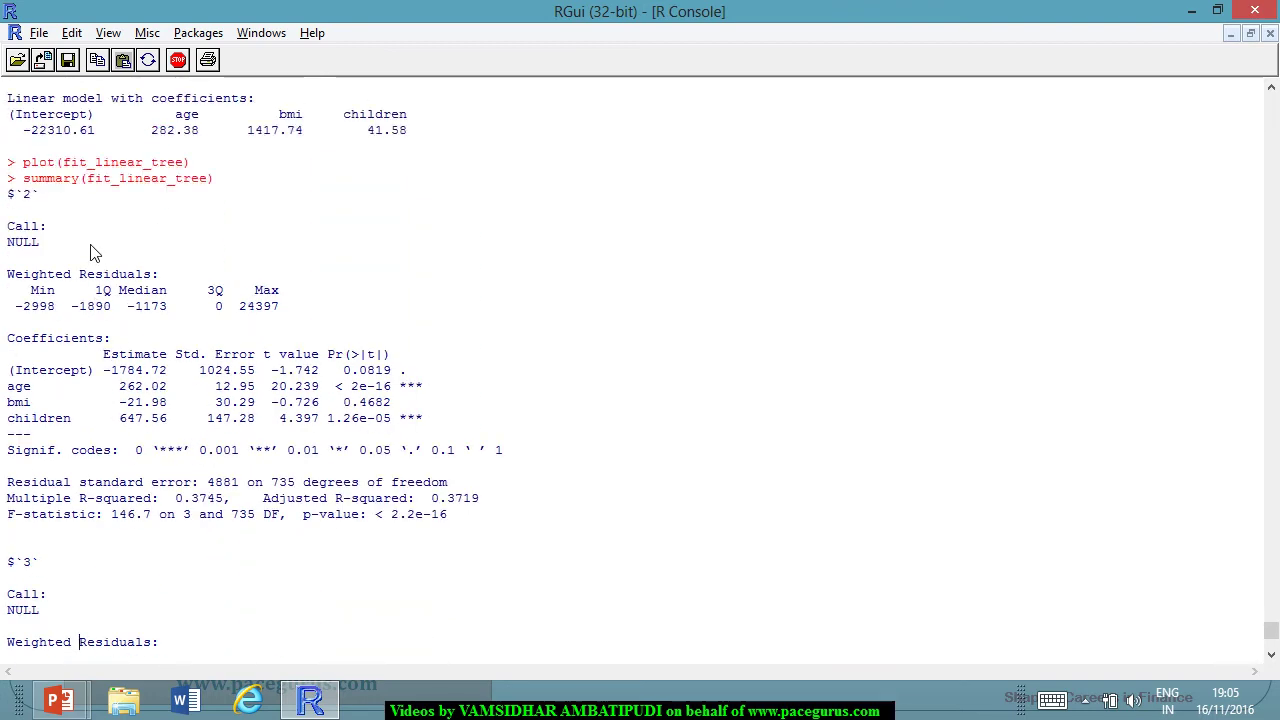
pyautogui.scroll(-6, 90, 253)
pyautogui.write('fit_linear_tree')
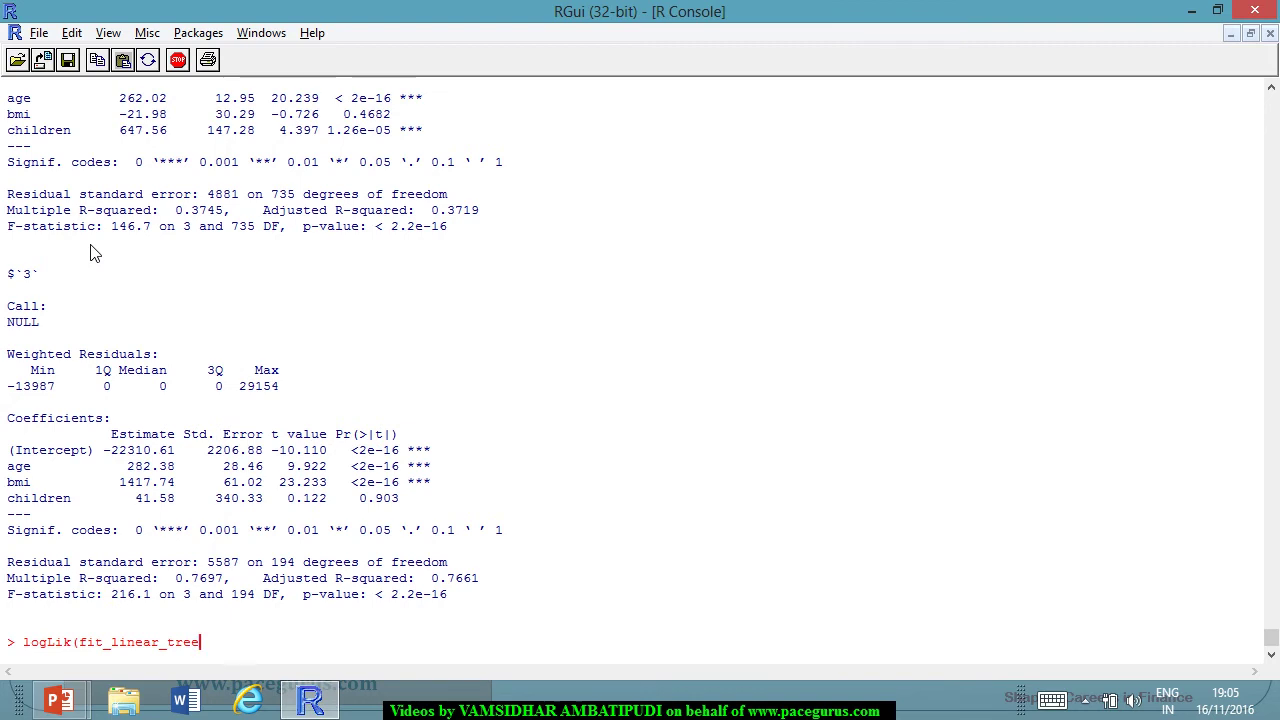
pyautogui.write(')')
pyautogui.press('Return')
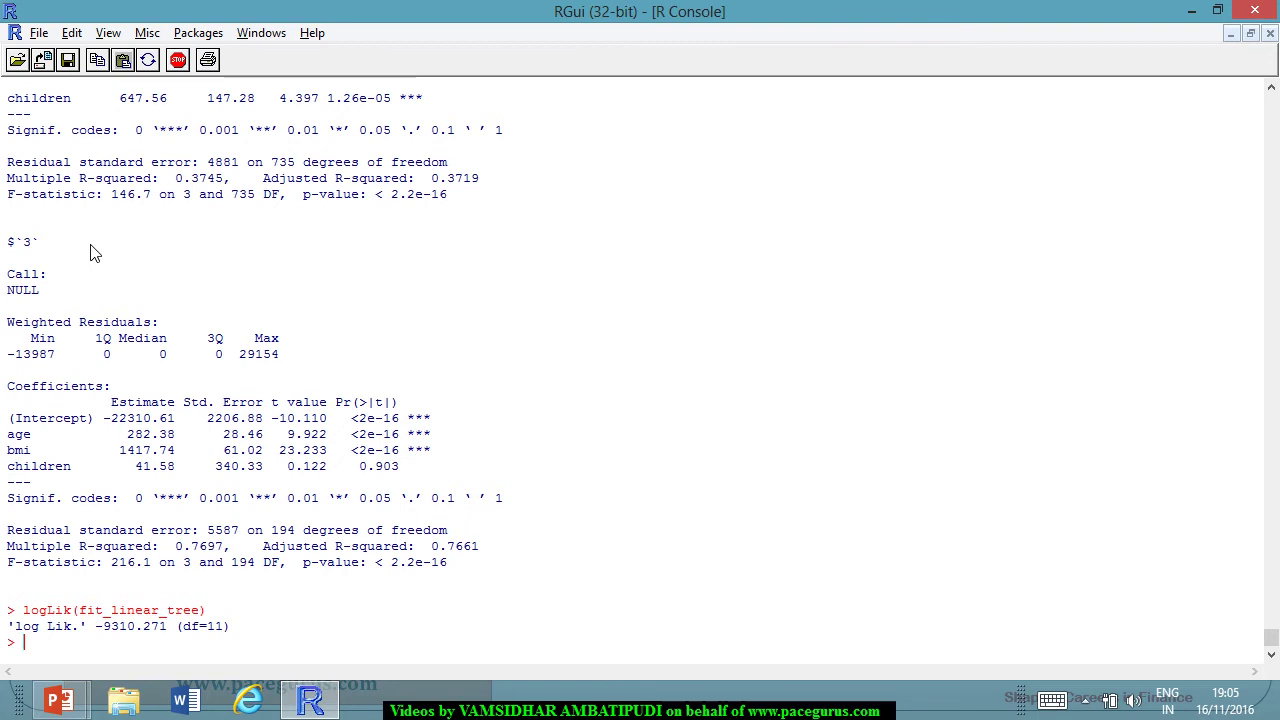
# Compute the Akaike information criterion of the fitted tree with AIC(fit_linear_tree).
pyautogui.write('AIC')
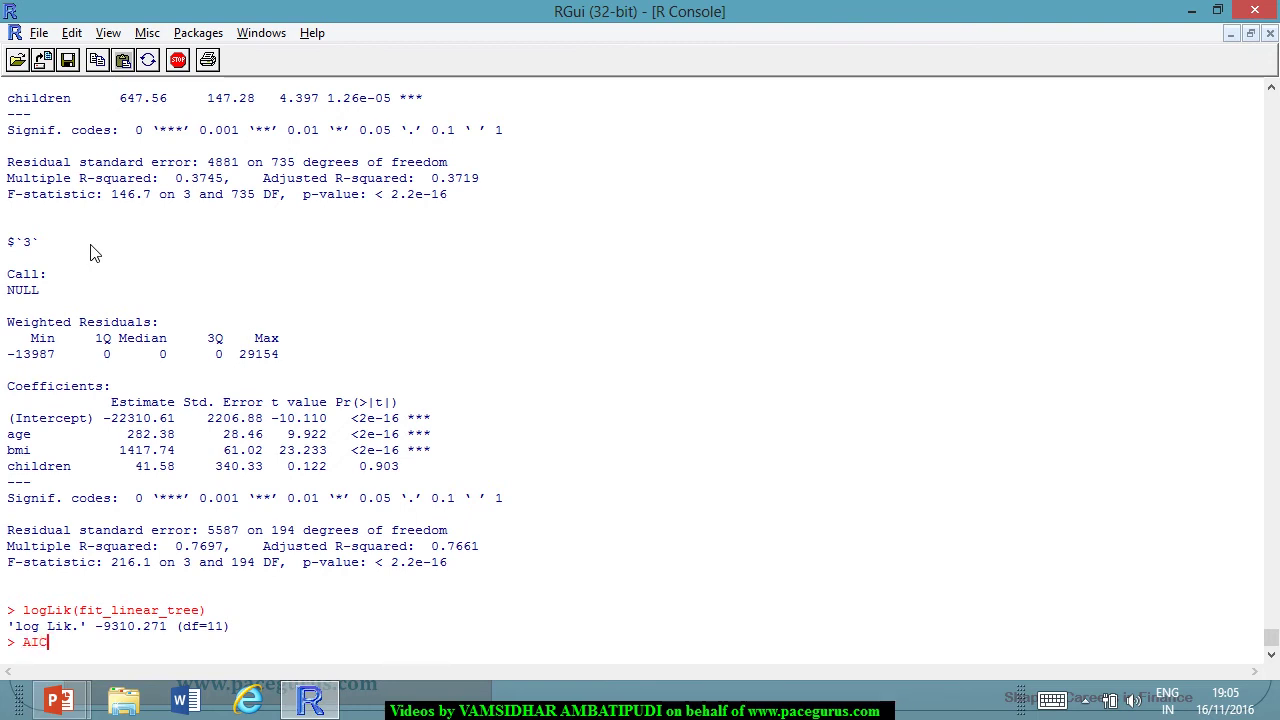
pyautogui.write('(fit_linear_tree)')
pyautogui.press('Return')
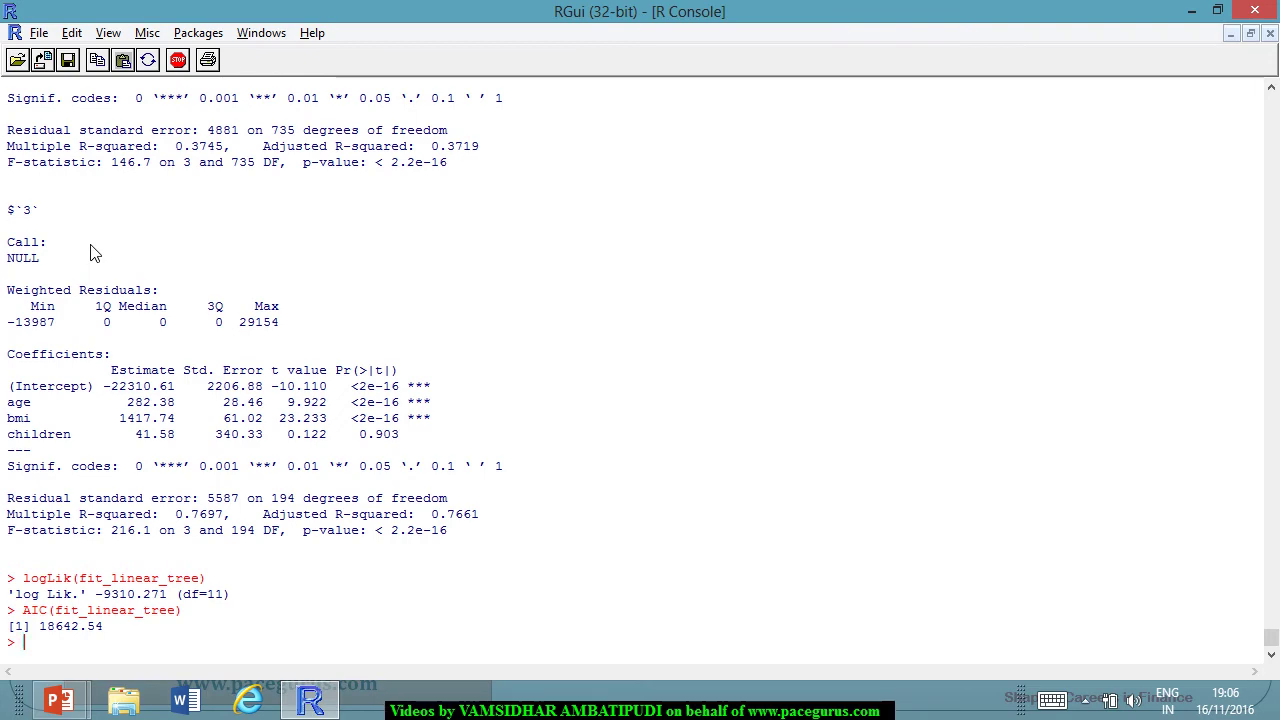
# Switch to the PowerPoint slide show, advance one slide, and ink a tick and a double-underlined "plot" above the partial scatter plots bullet.
pyautogui.hotkey('alt', 'Tab')
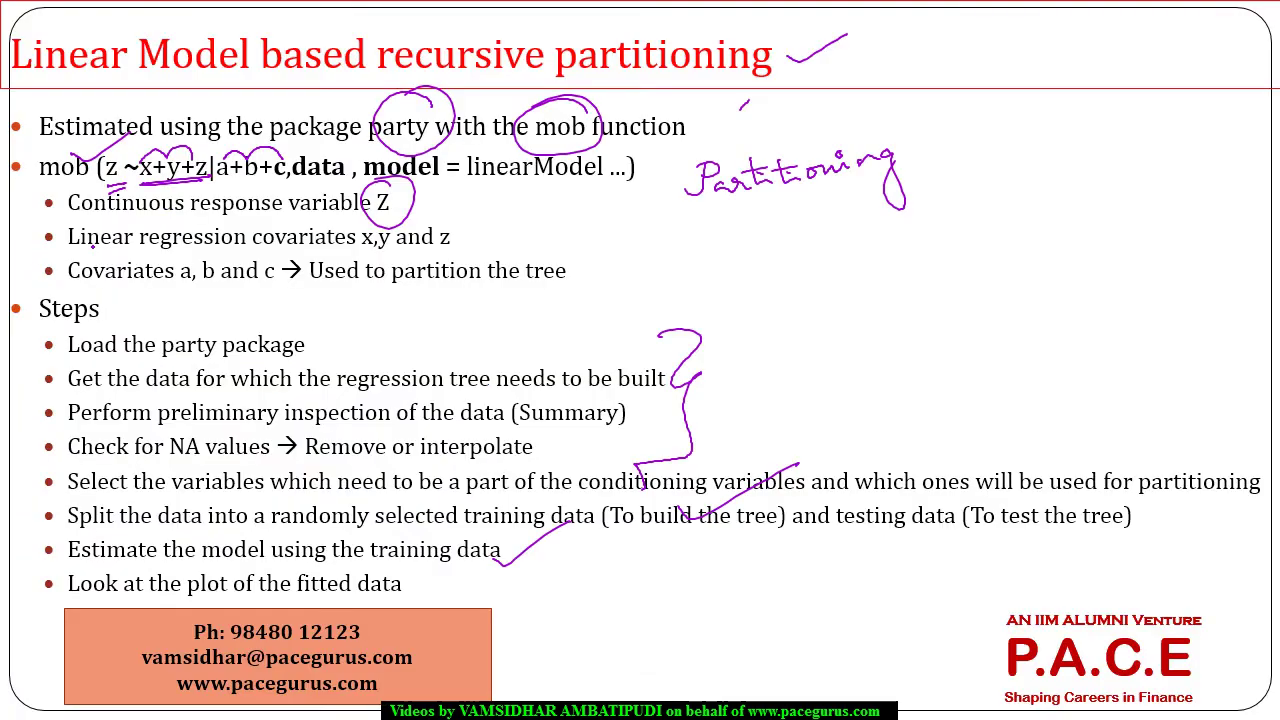
pyautogui.press('Right')
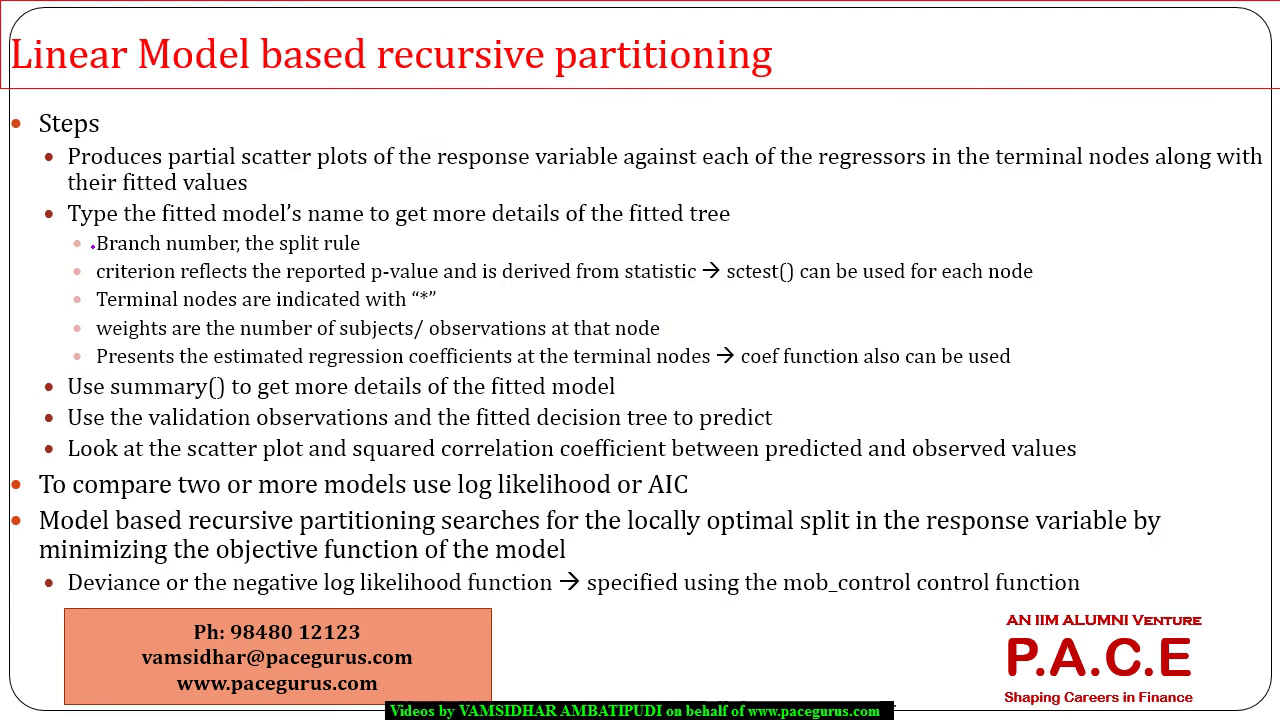
pyautogui.moveTo(250, 130)
pyautogui.mouseDown()
pyautogui.moveTo(308, 150)
pyautogui.moveTo(350, 116)
pyautogui.mouseUp()
pyautogui.moveTo(459, 112)
pyautogui.mouseDown()
pyautogui.moveTo(457, 140)
pyautogui.moveTo(512, 104)
pyautogui.mouseUp()
pyautogui.moveTo(505, 98); pyautogui.dragTo(519, 89)
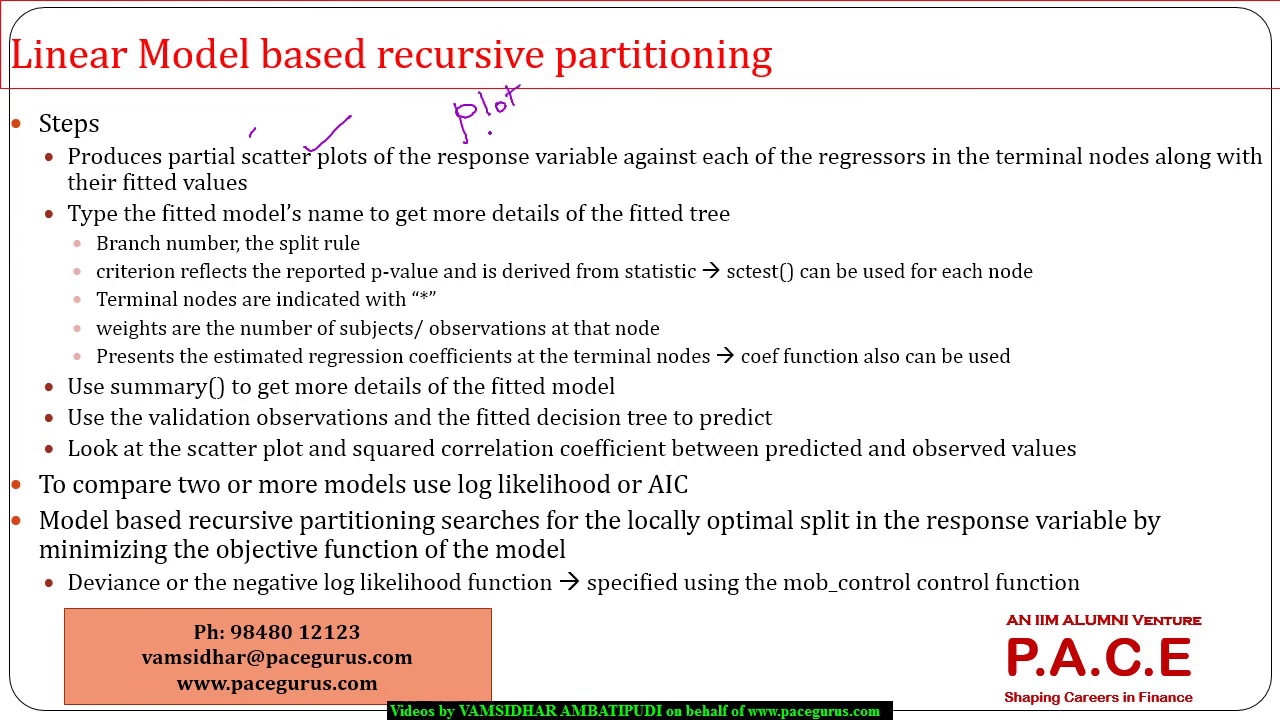
pyautogui.moveTo(459, 148); pyautogui.dragTo(540, 116)
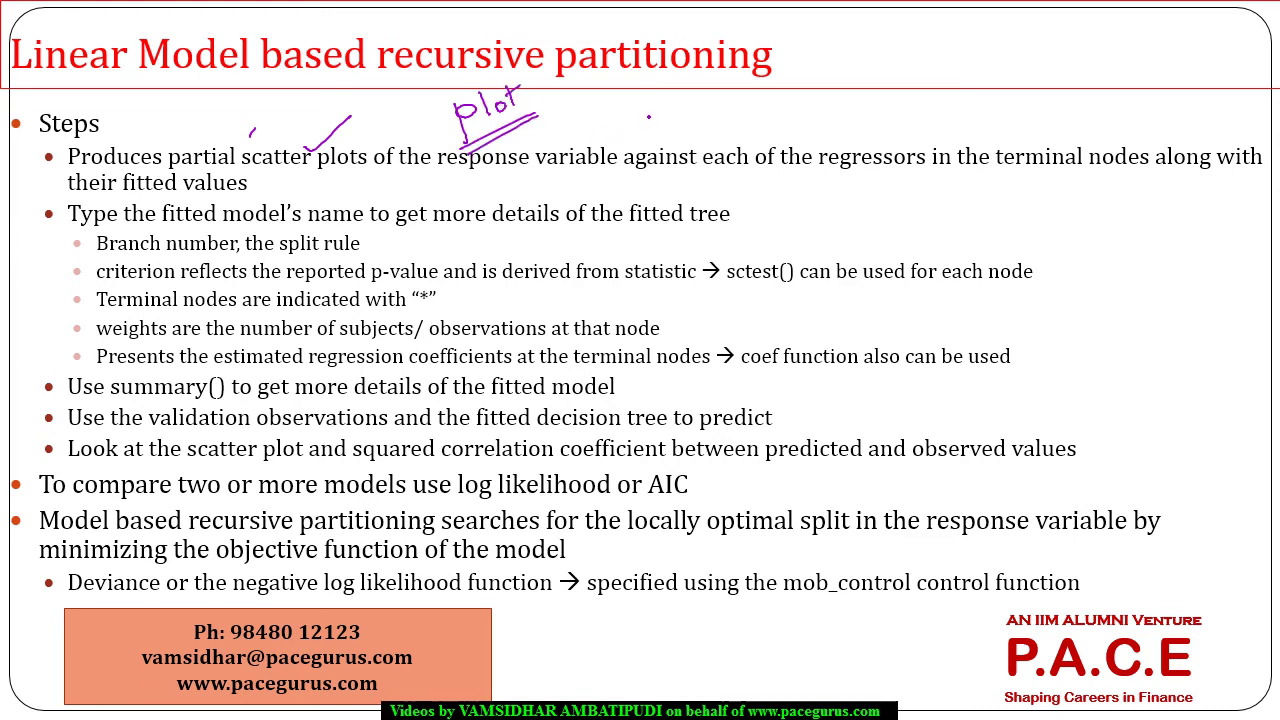
# Handwrite "Age", "charges" and "bmi" on the slide above the response variable and regressors text.
pyautogui.moveTo(647, 133); pyautogui.dragTo(666, 119)
pyautogui.moveTo(688, 110)
pyautogui.mouseDown()
pyautogui.moveTo(682, 132)
pyautogui.moveTo(708, 103)
pyautogui.moveTo(836, 84)
pyautogui.moveTo(838, 60)
pyautogui.mouseUp()
pyautogui.moveTo(858, 52); pyautogui.dragTo(836, 70)
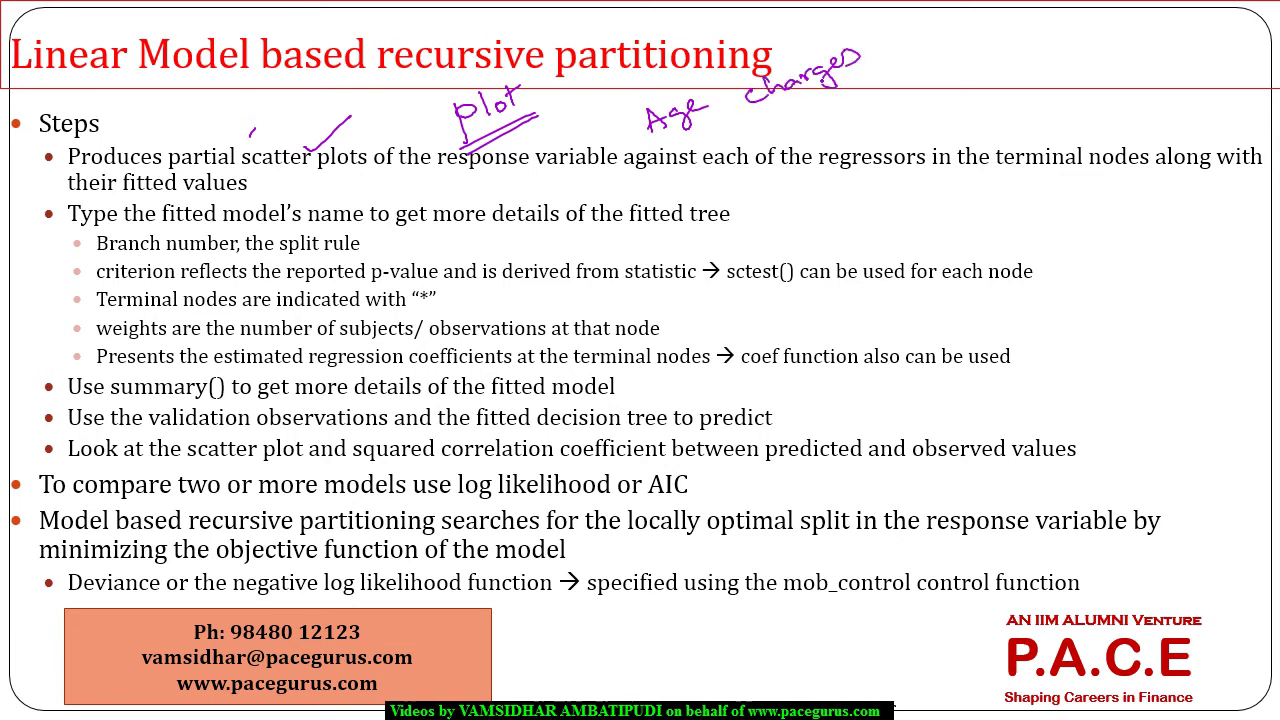
pyautogui.moveTo(705, 131)
pyautogui.mouseDown()
pyautogui.moveTo(716, 148)
pyautogui.moveTo(762, 118)
pyautogui.mouseUp()
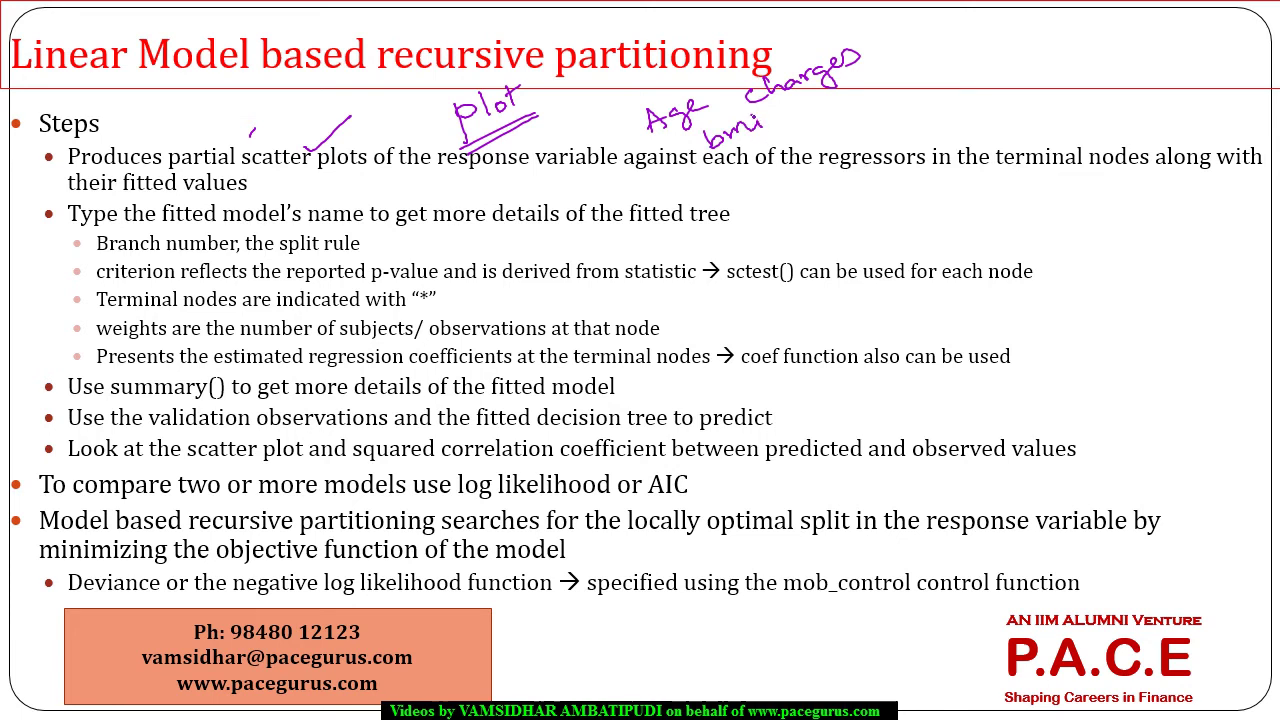
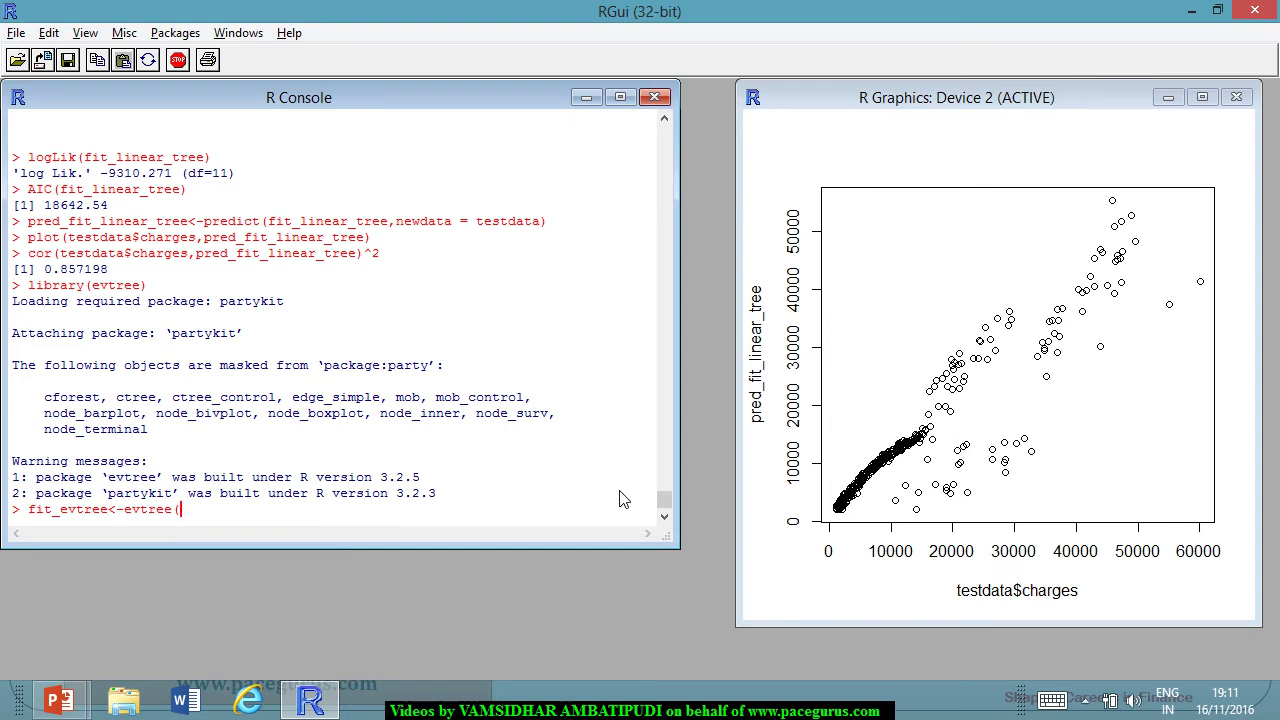
# Fit an evolutionary tree of charges on all variables with fit_evtree<-evtree(charges~.,data = traindata).
pyautogui.write('charges')
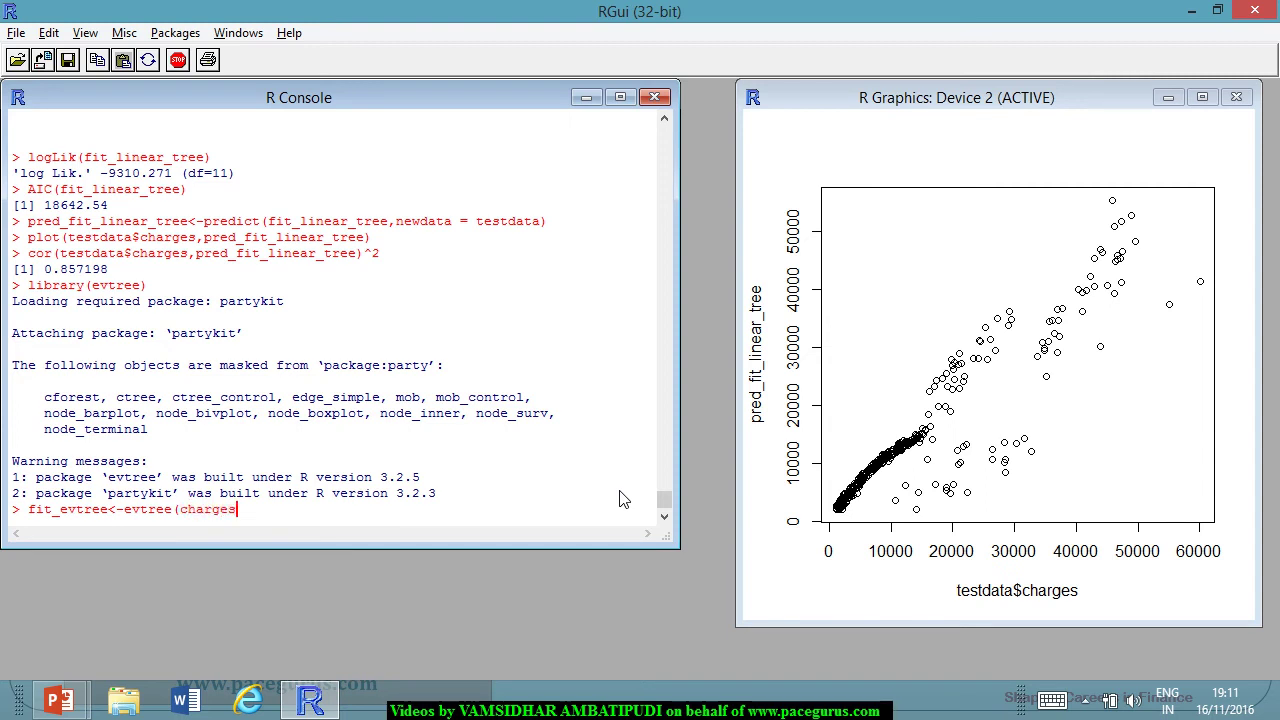
pyautogui.write('~.,data = traindata')
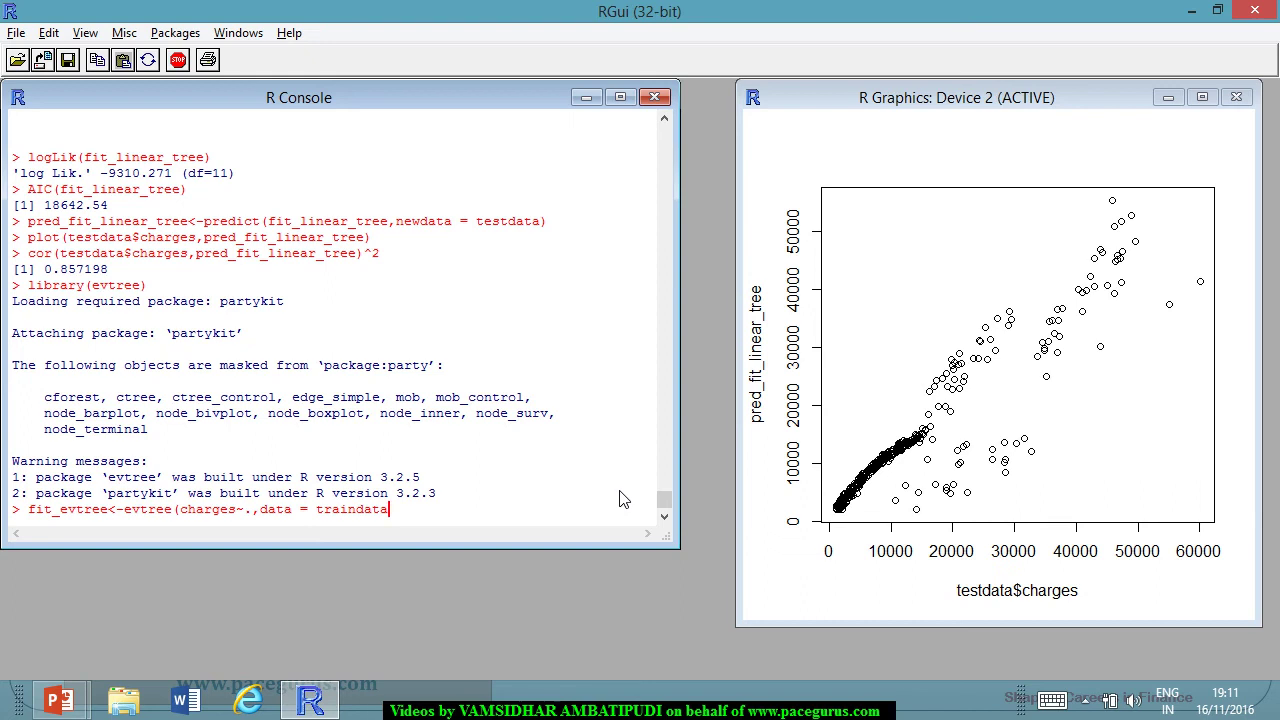
pyautogui.write(')')
pyautogui.press('Return')
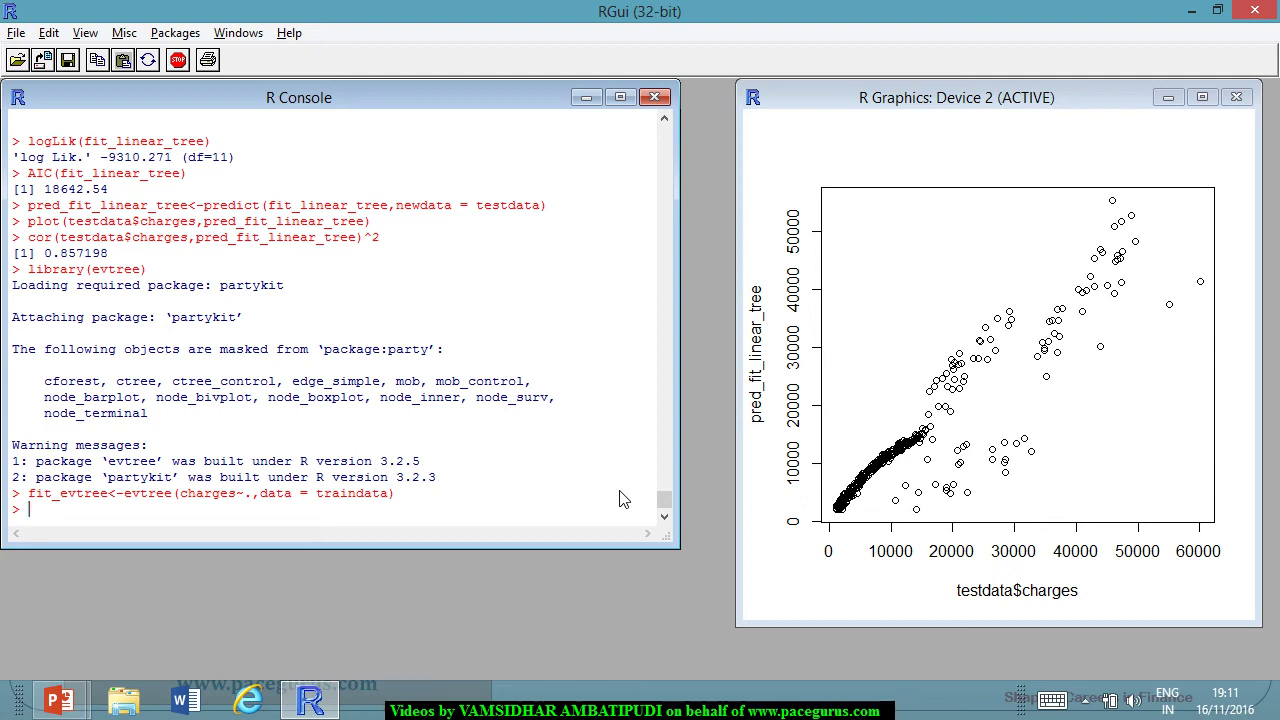
# Fit a second evolutionary tree, fit_evtree2, of charges on all variables in traindata with control = evtree.control(maxdepth = 2).
pyautogui.press('Up')
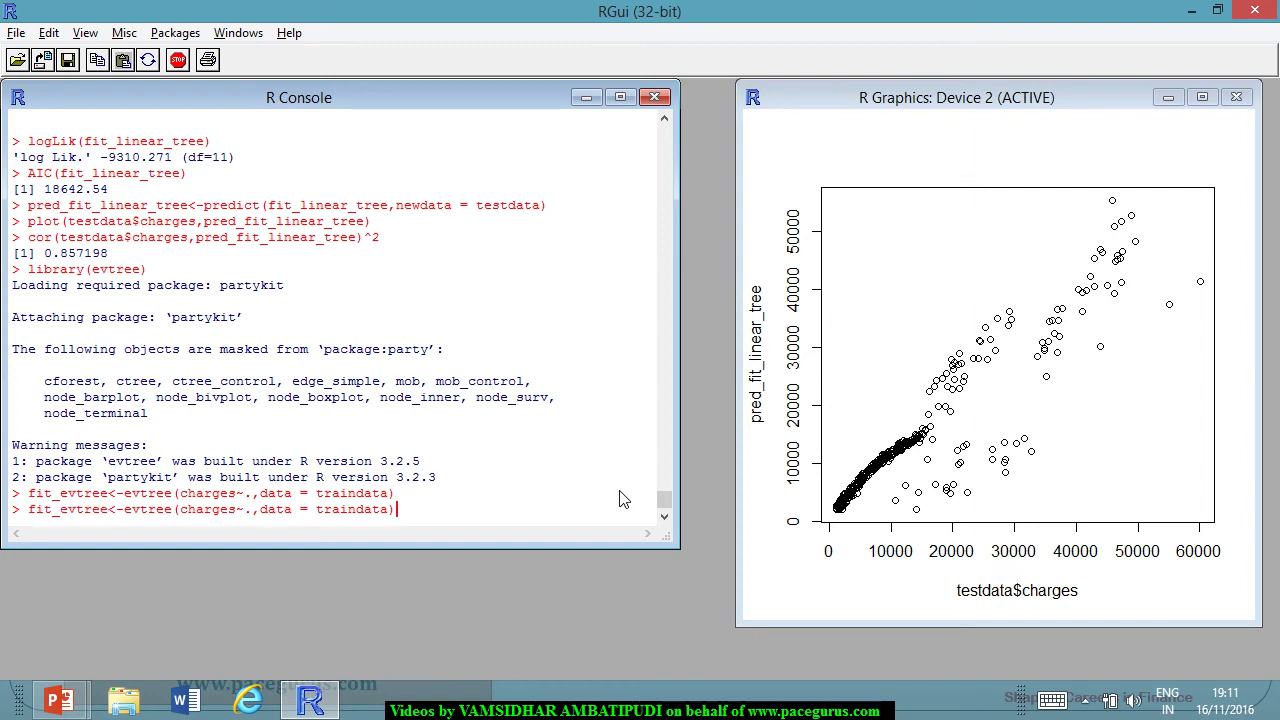
pyautogui.press('Left')
pyautogui.press('Left')
pyautogui.press('Left')
pyautogui.press('Left')
pyautogui.press('Left')
pyautogui.press('Left')
pyautogui.press('Left')
pyautogui.press('Left')
pyautogui.press('Left')
pyautogui.press('Left')
pyautogui.press('Left')
pyautogui.press('Left')
pyautogui.press('Left')
pyautogui.press('Left')
pyautogui.press('Left')
pyautogui.press('Left')
pyautogui.write('2')
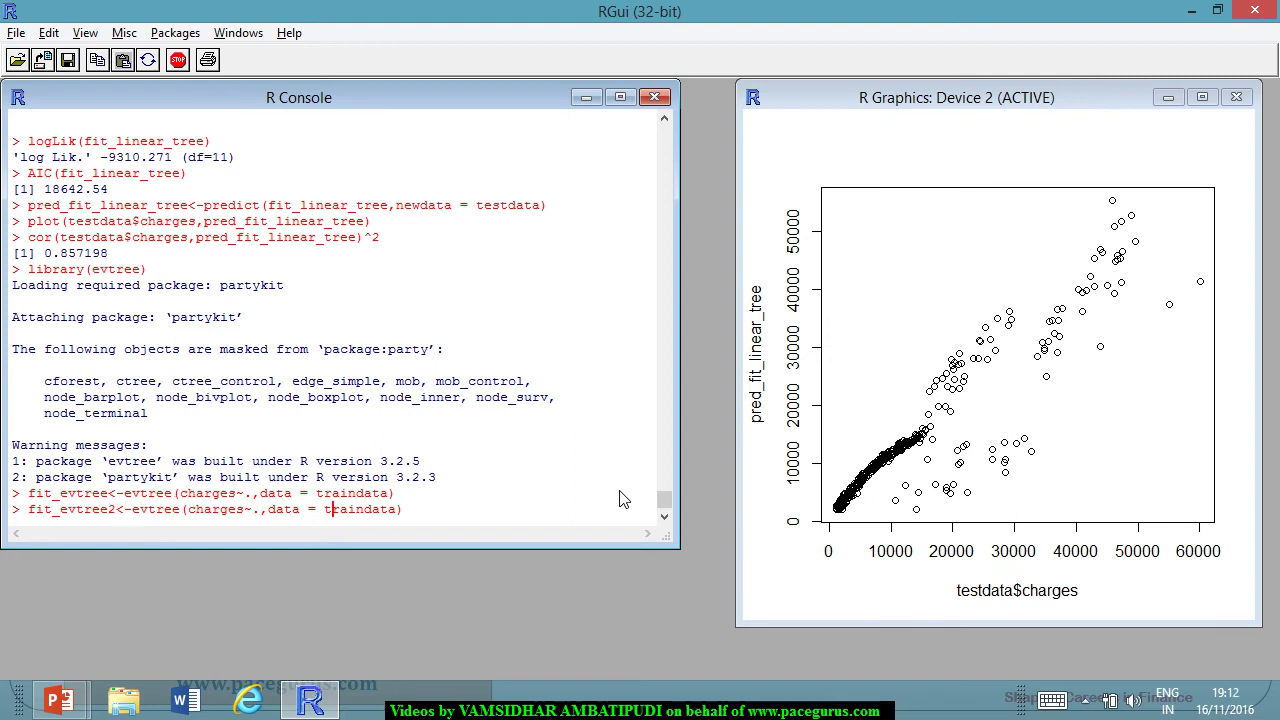
pyautogui.press('Right')
pyautogui.press('Right')
pyautogui.press('Right')
pyautogui.write(',')
pyautogui.write('con')
pyautogui.write('trol ')
pyautogui.write('= evtre')
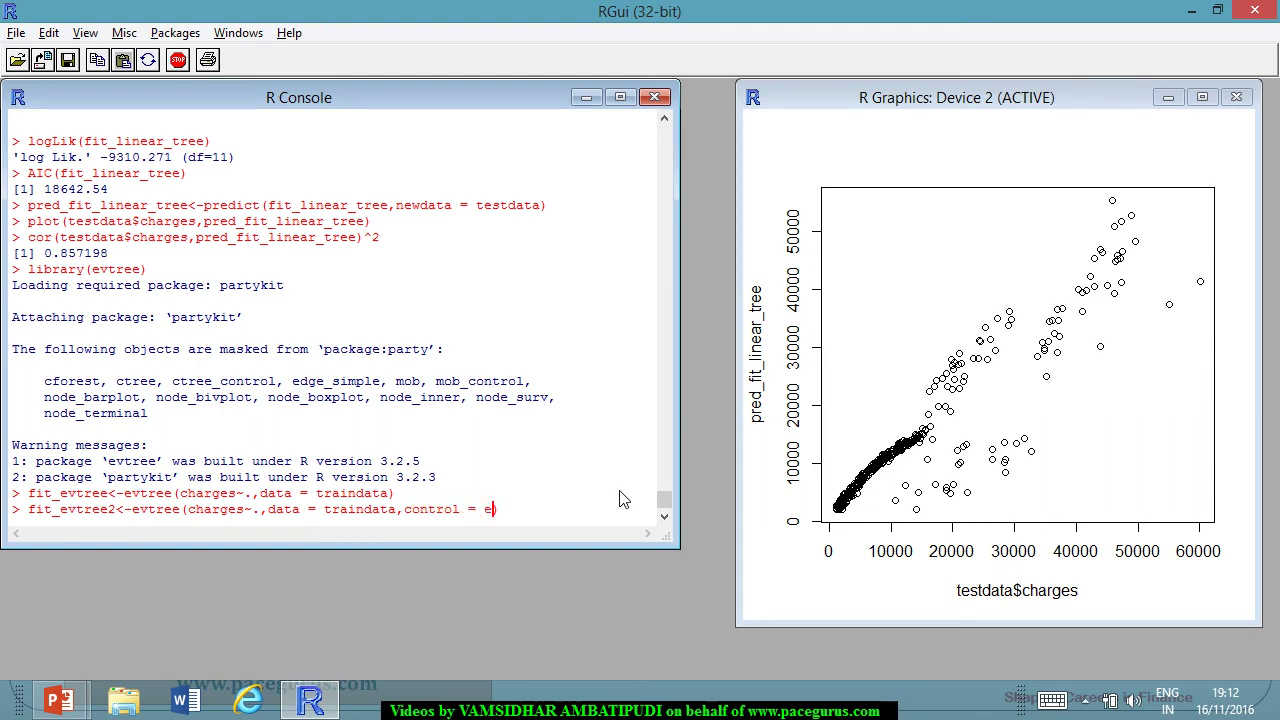
pyautogui.write('e.control')
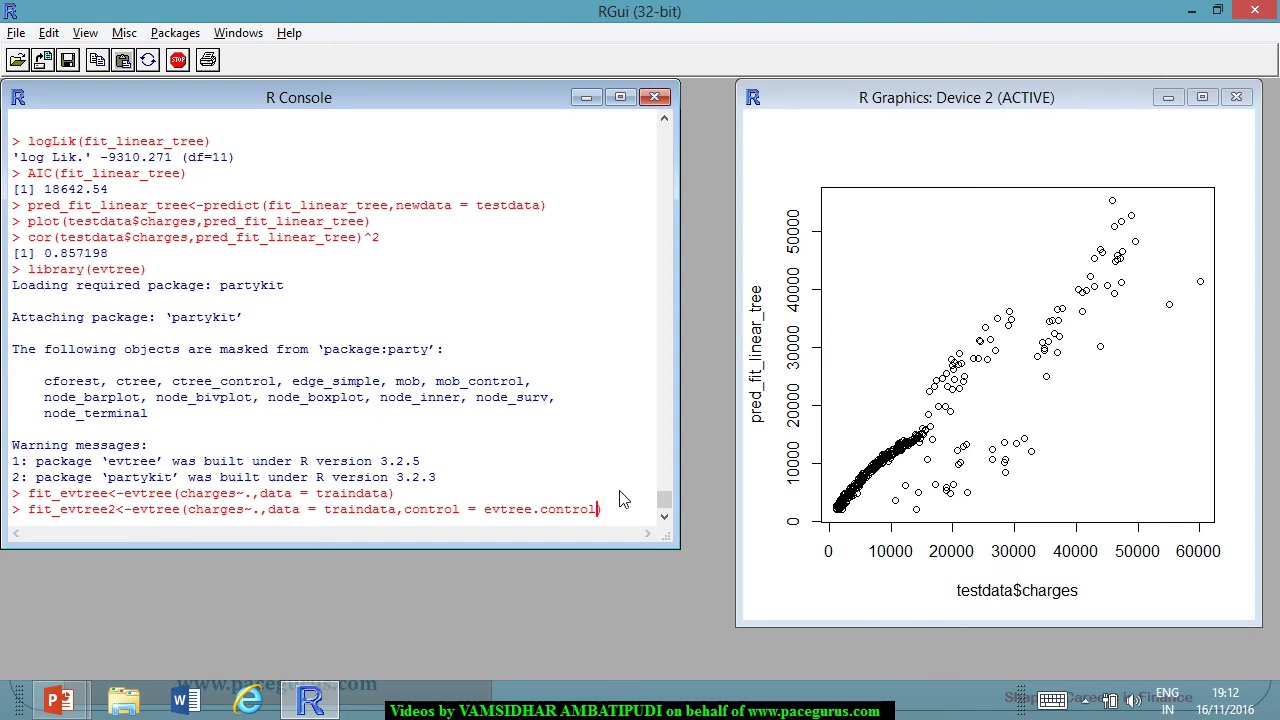
pyautogui.write('(maxdepth ')
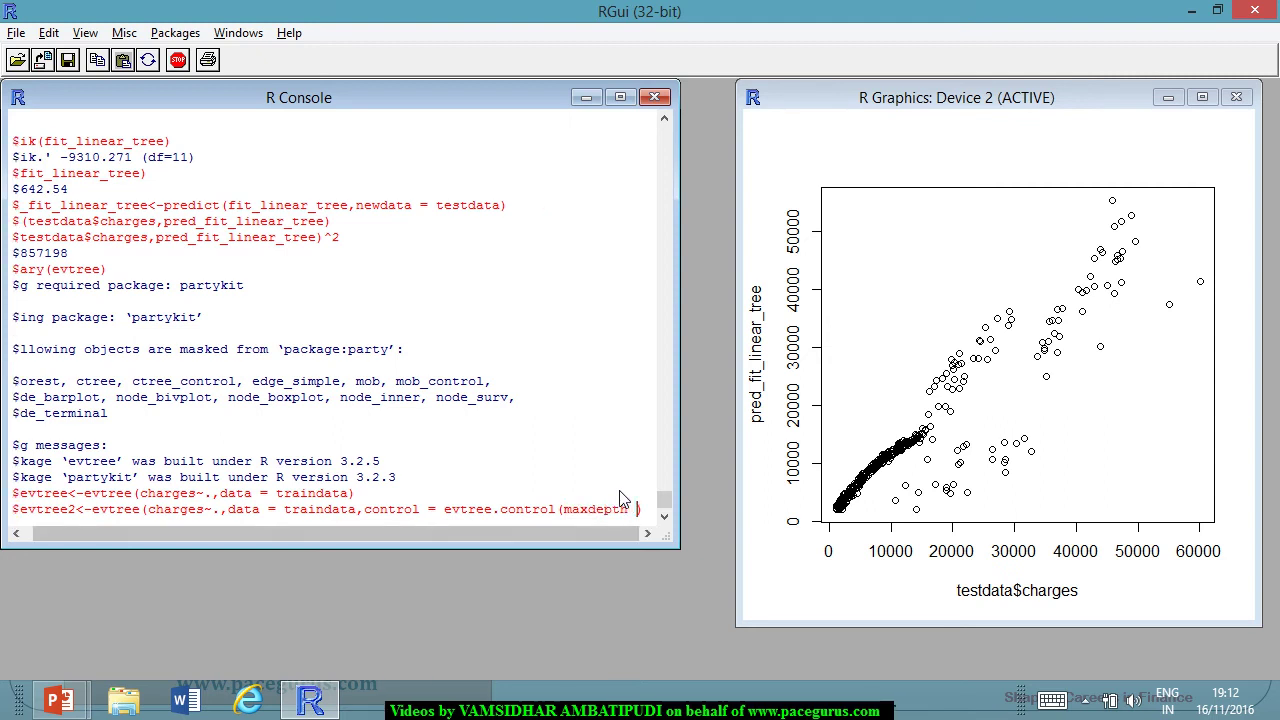
pyautogui.write('= ')
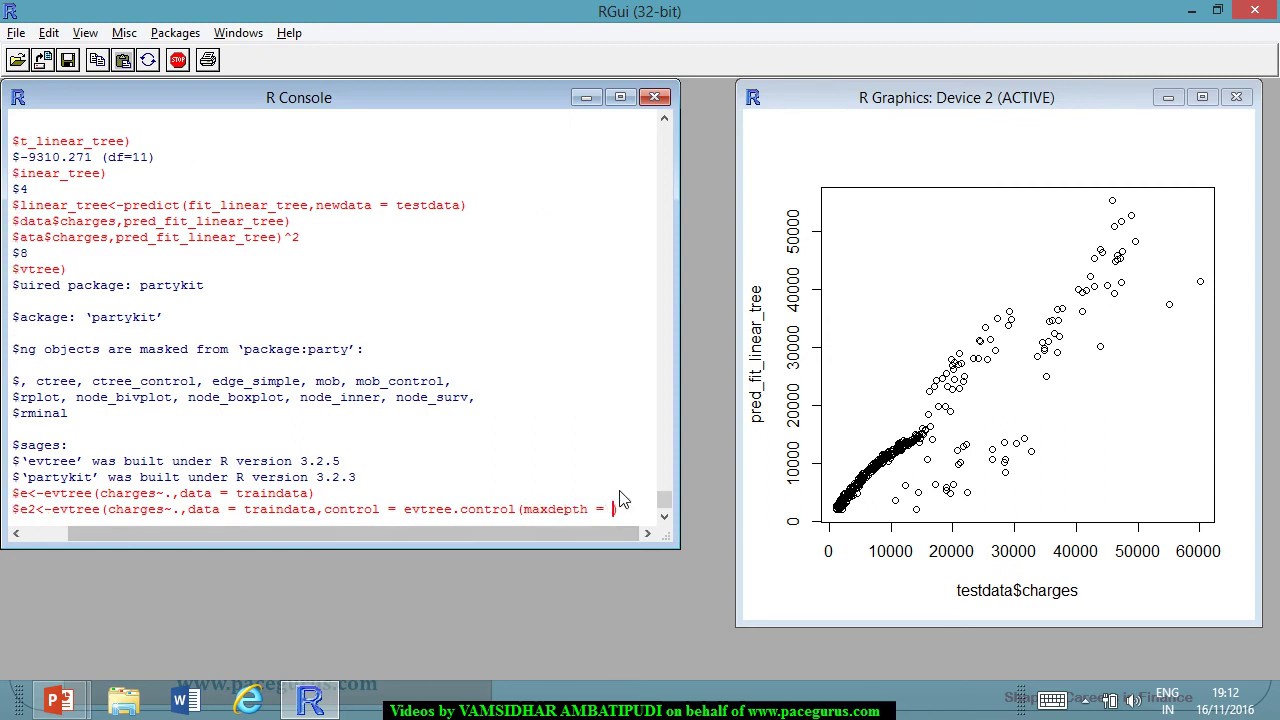
pyautogui.write('2')
pyautogui.press('Return')
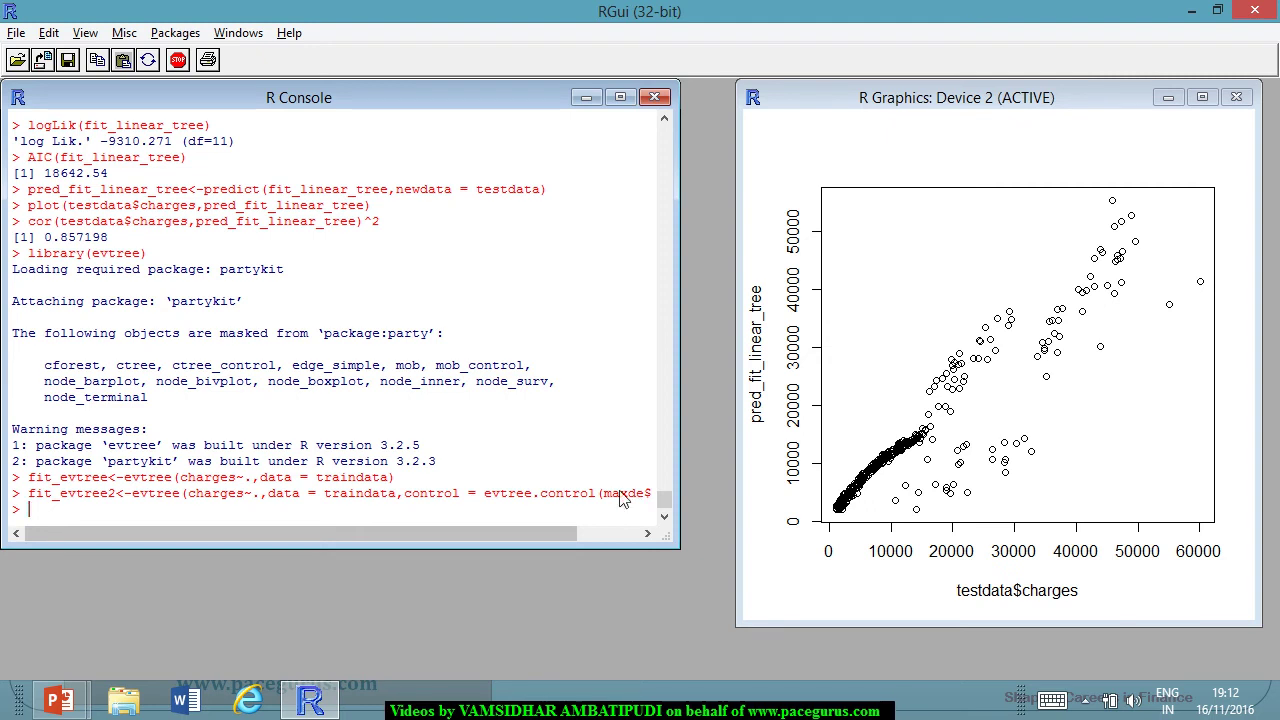
# Fit a third evolutionary tree, fit_evtree3, with the same formula and training data but maxdepth = 3 in evtree.control.
pyautogui.press('Up')
pyautogui.press('Left')
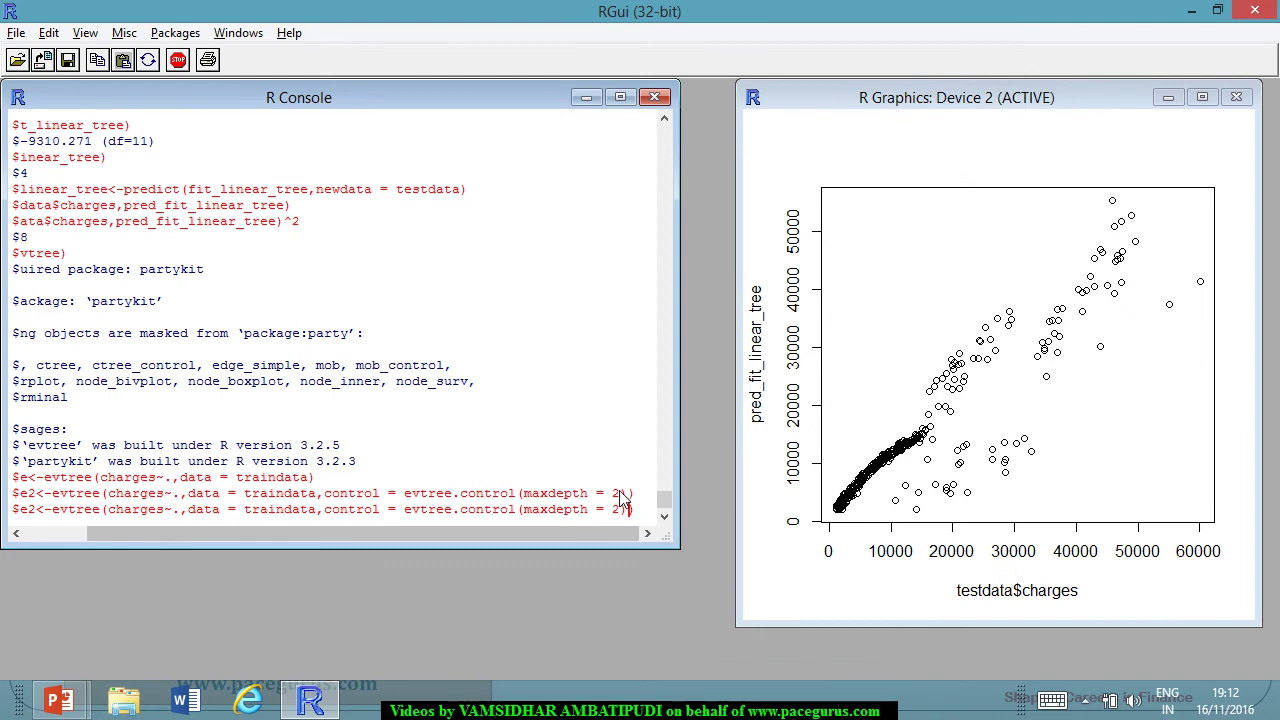
pyautogui.press('BackSpace')
pyautogui.write('3')
pyautogui.press('Left')
pyautogui.press('Left')
pyautogui.press('Left')
pyautogui.press('Left')
pyautogui.press('Left')
pyautogui.press('Left')
pyautogui.press('Left')
pyautogui.press('Left')
pyautogui.press('Left')
pyautogui.press('Left')
pyautogui.press('Left')
pyautogui.press('Left')
pyautogui.press('Left')
pyautogui.press('Left')
pyautogui.press('Left')
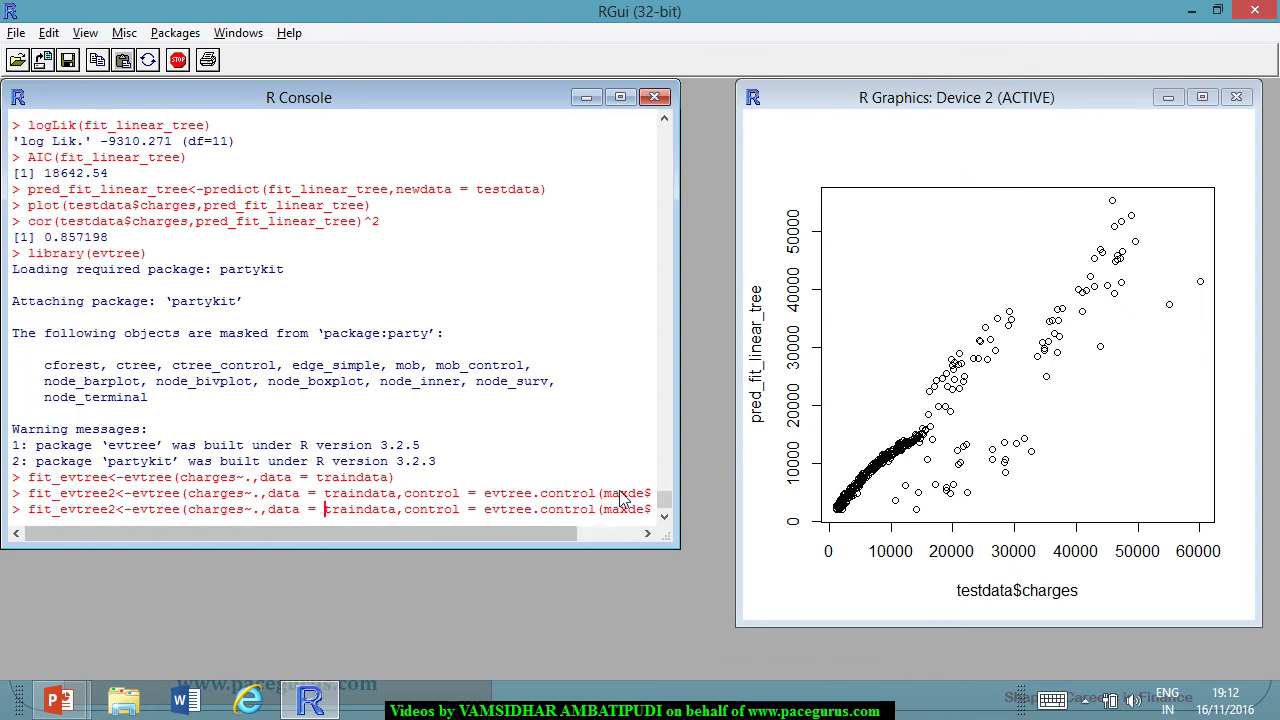
pyautogui.press('Left')
pyautogui.press('Left')
pyautogui.press('Left')
pyautogui.press('Left')
pyautogui.press('Left')
pyautogui.press('Left')
pyautogui.press('Left')
pyautogui.press('Left')
pyautogui.press('Left')
pyautogui.press('Left')
pyautogui.press('Delete')
pyautogui.write('3')
pyautogui.press('Return')
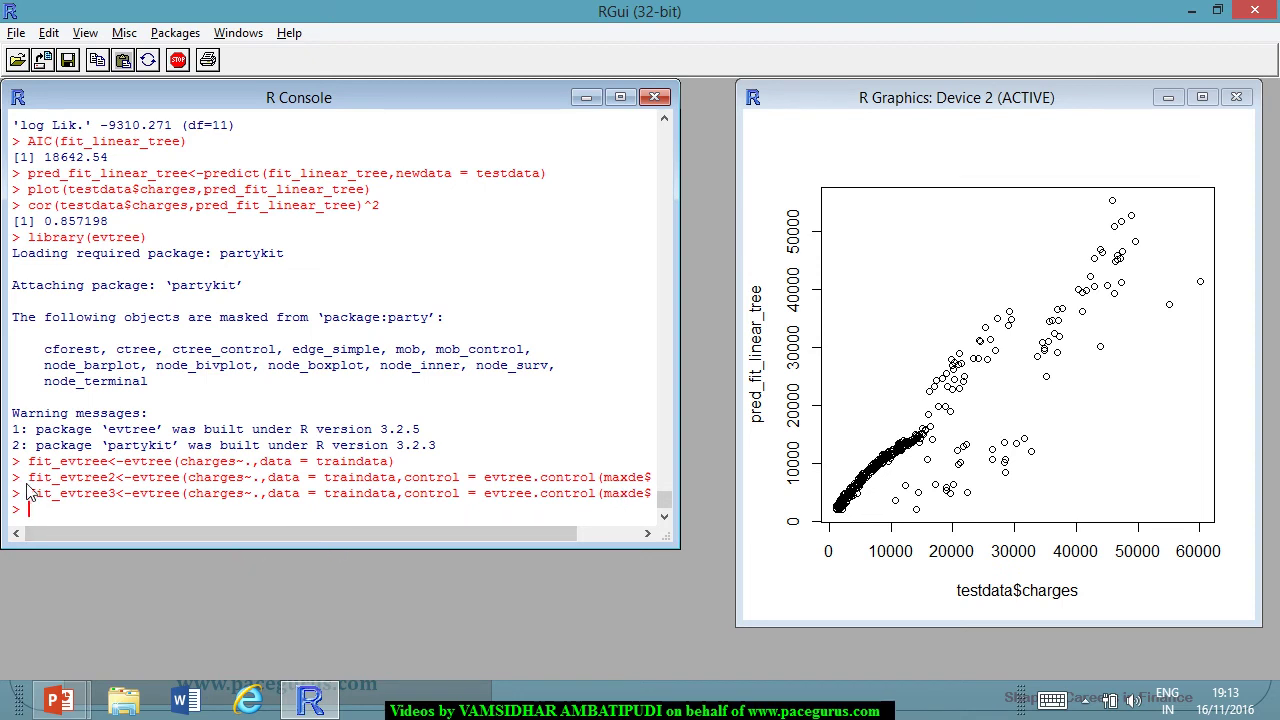
# Print the fitted depth-2 tree, fit_evtree2, in the console to show its splits and nodes.
pyautogui.moveTo(28, 478); pyautogui.dragTo(116, 478)
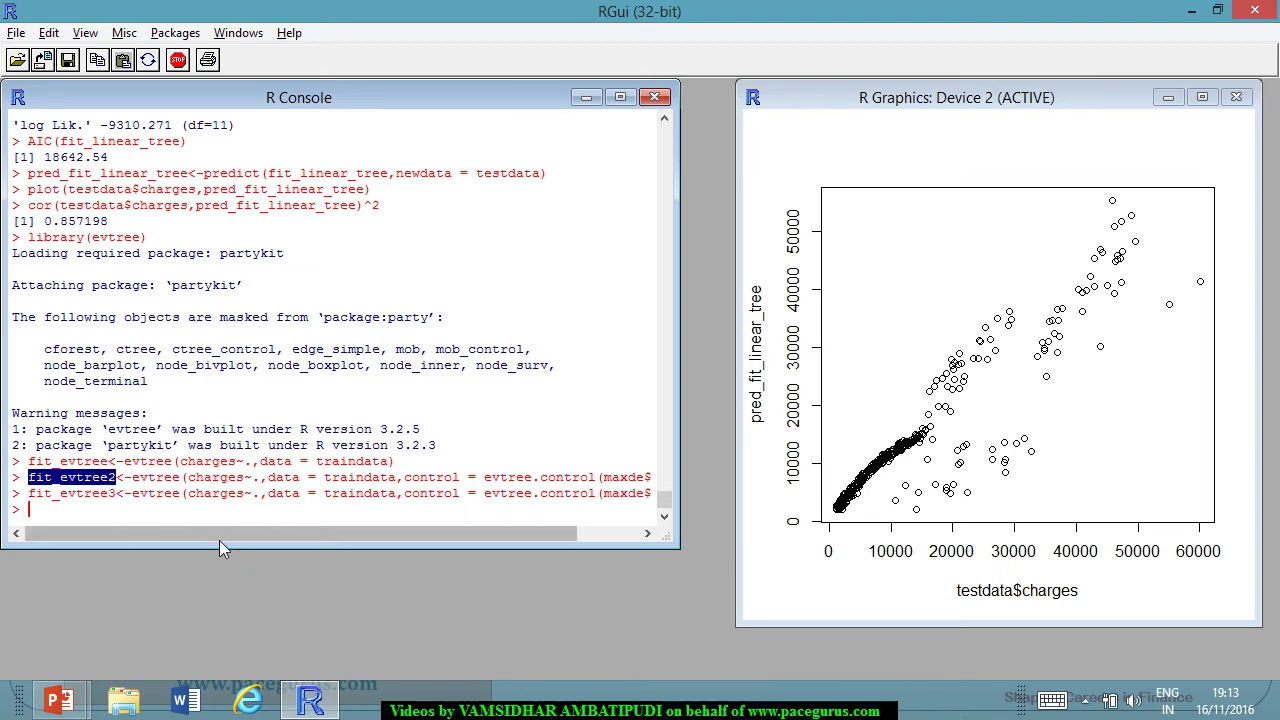
pyautogui.hotkey('ctrl', 'c')
pyautogui.hotkey('ctrl', 'v')
pyautogui.press('Return')
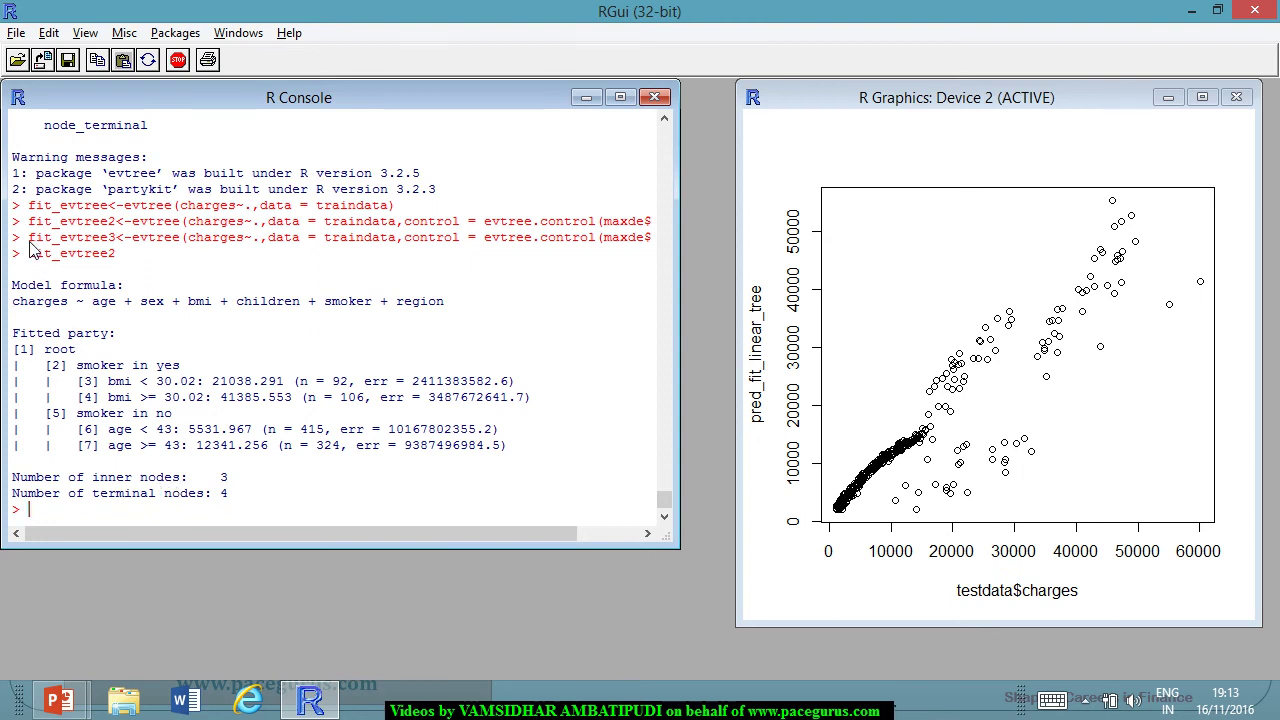
# Print the fitted depth-3 tree, fit_evtree3, in the console to show its splits and nodes.
pyautogui.moveTo(28, 237); pyautogui.dragTo(116, 250)
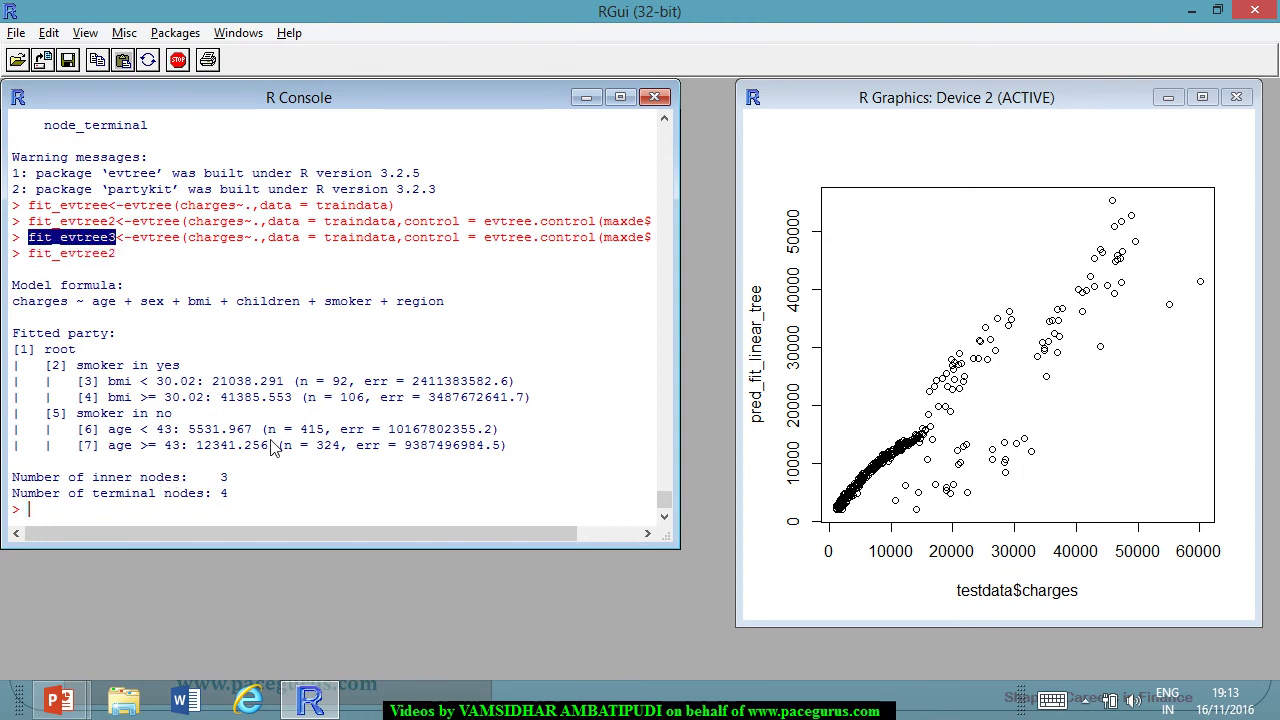
pyautogui.hotkey('ctrl', 'x')
pyautogui.press('Return')
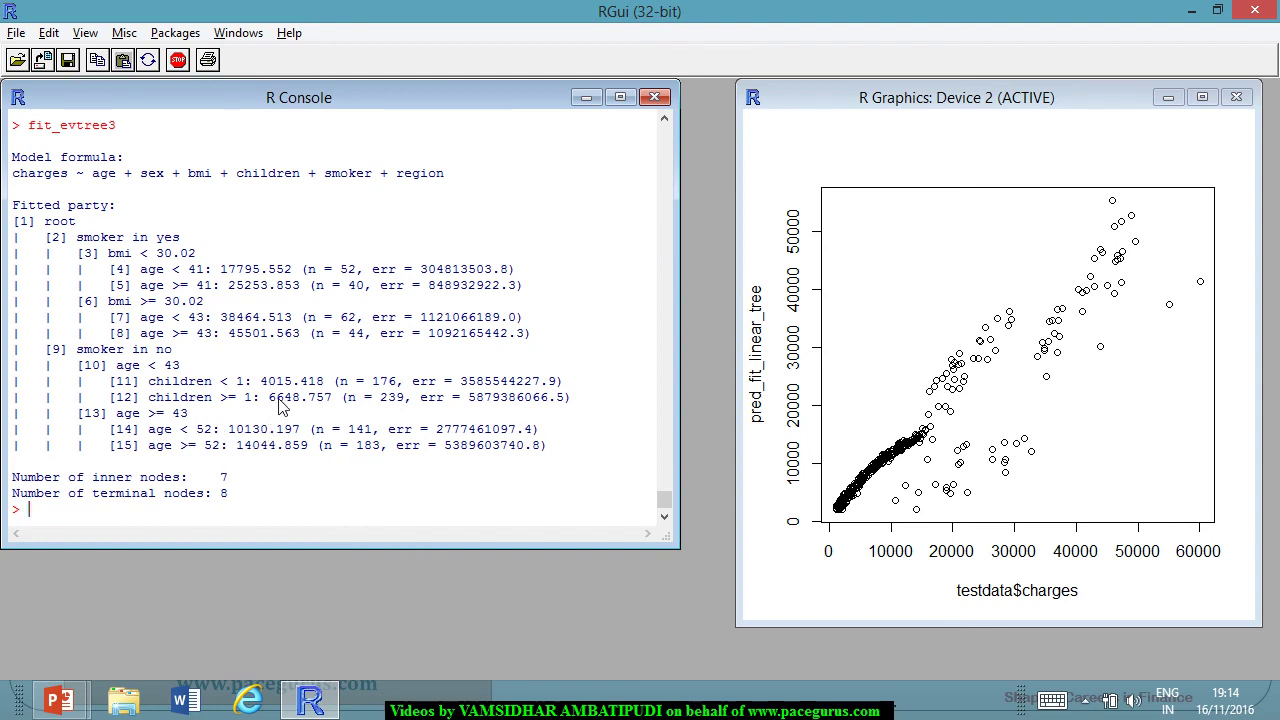
# Print the unrestricted evolutionary tree, fit_evtree, in the console to compare its splits with the depth-limited trees.
pyautogui.press('Up')
pyautogui.press('BackSpace')
pyautogui.press('Return')
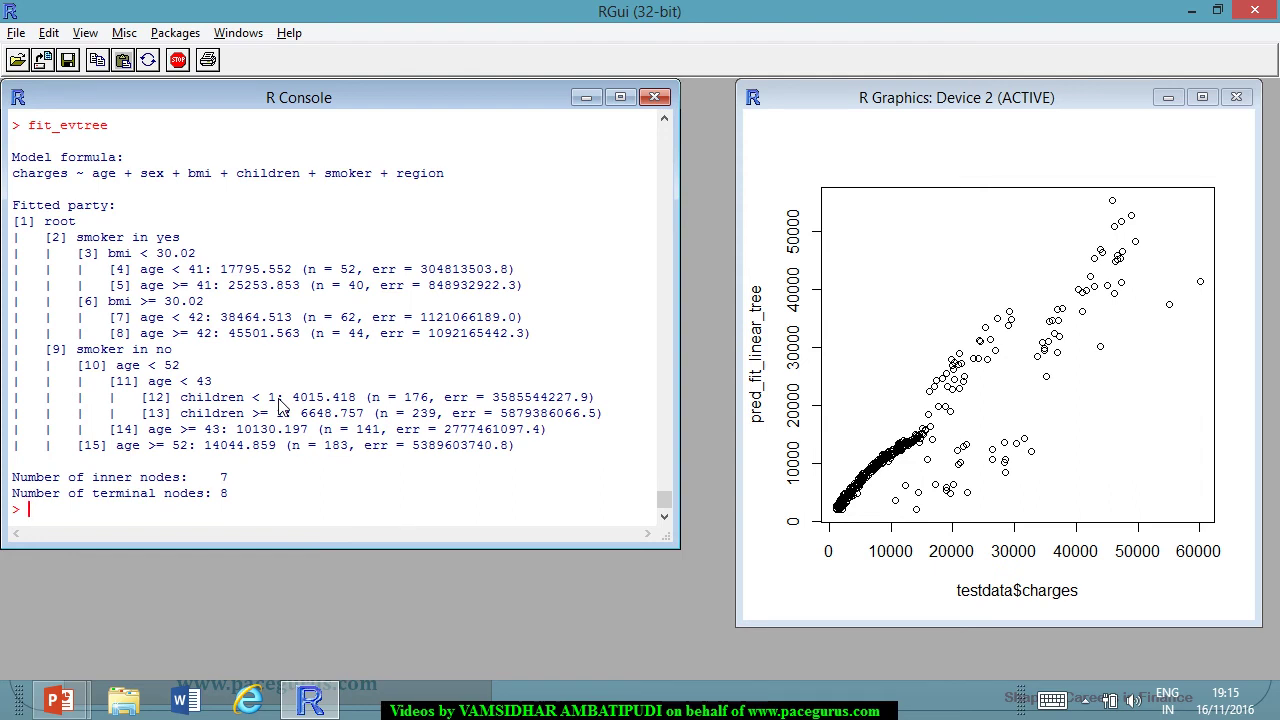
# Draw the unrestricted evolutionary tree with plot(fit_evtree) and maximize the graphics window.
pyautogui.write('plot(fit_evtree3')
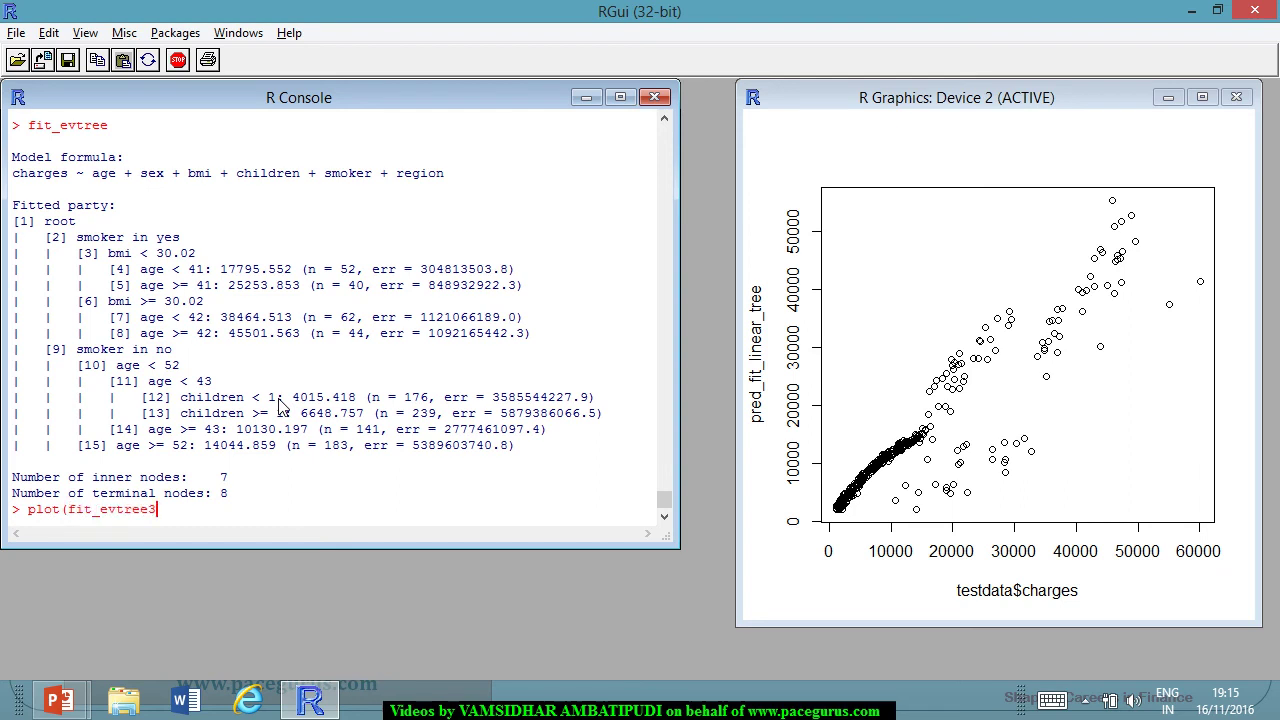
pyautogui.press('BackSpace')
pyautogui.write(')')
pyautogui.press('Return')
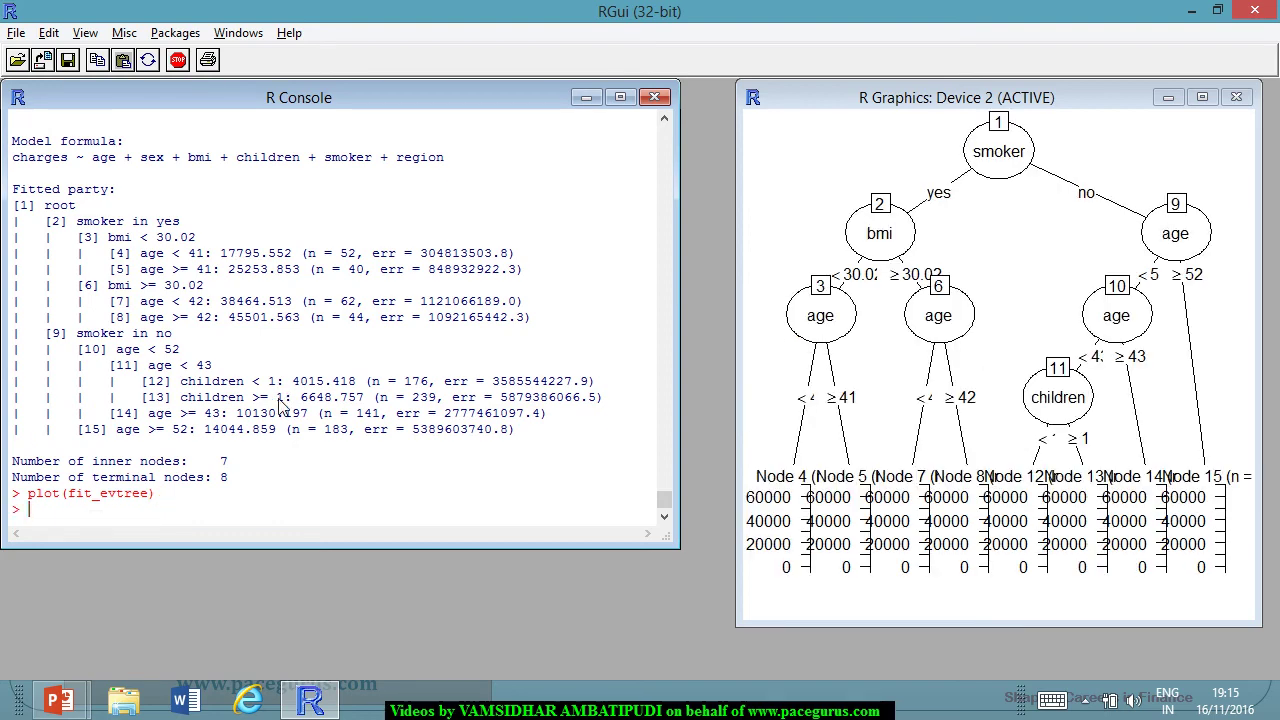
pyautogui.click(1202, 97)
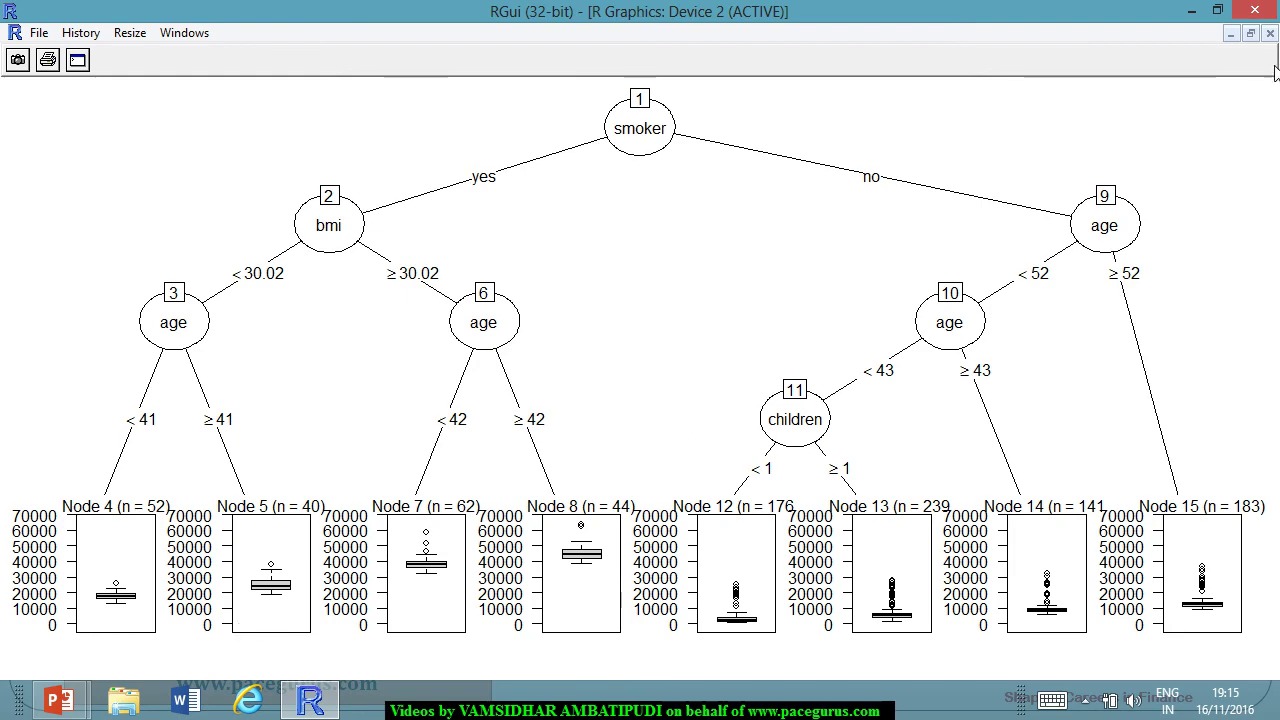
# Close the current plot and draw the depth-2 tree from a maximized console with plot(fit_evtree2).
pyautogui.click(1270, 33)
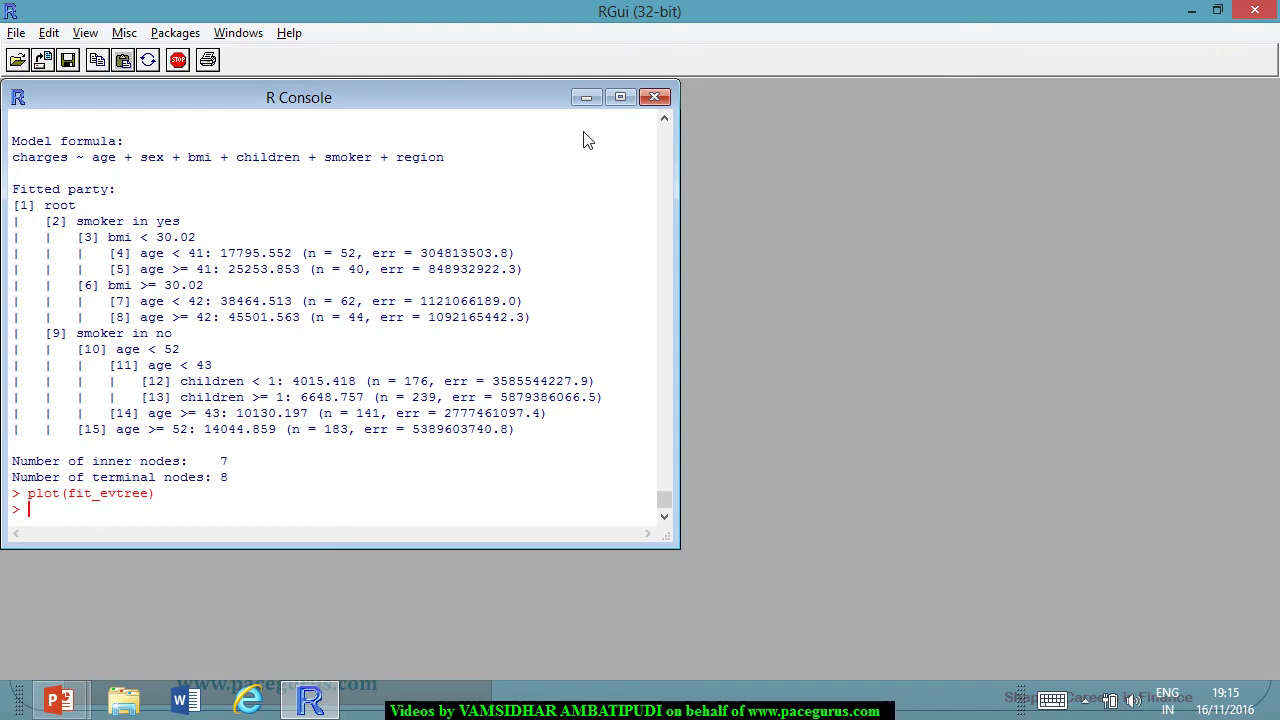
pyautogui.click(636, 95)
pyautogui.press('Up')
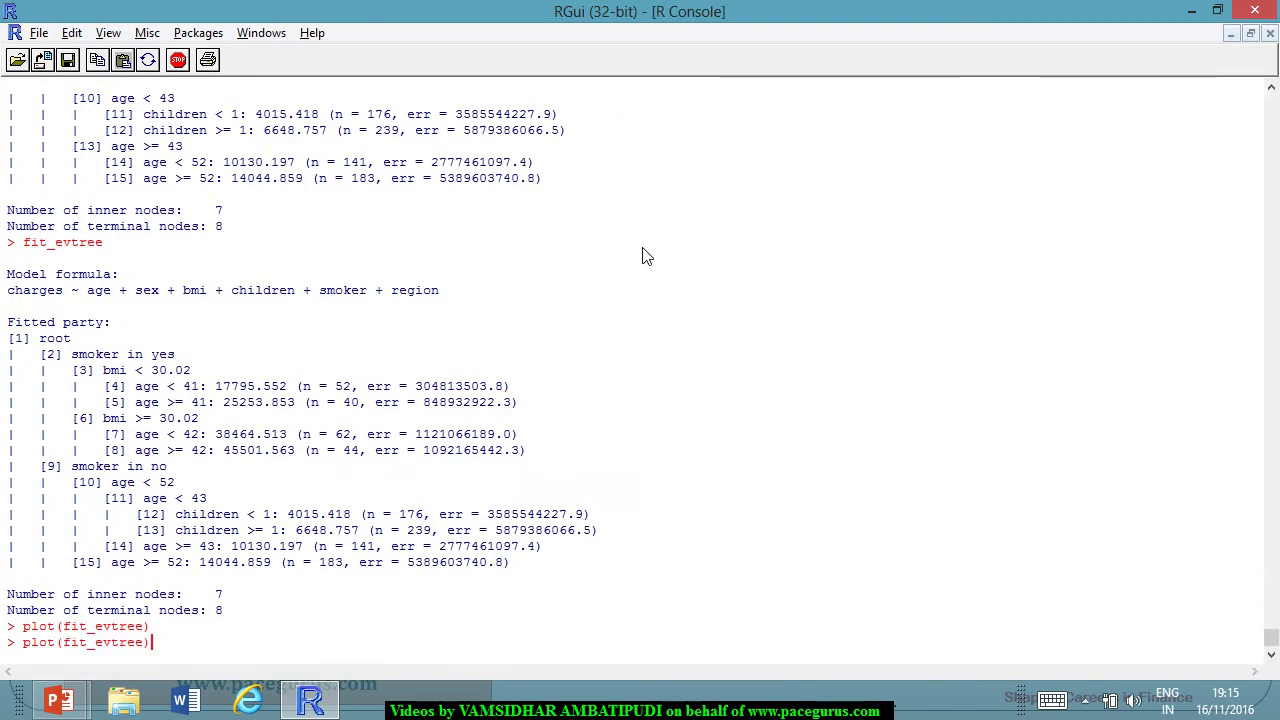
pyautogui.press('Left')
pyautogui.write('2')
pyautogui.press('Return')
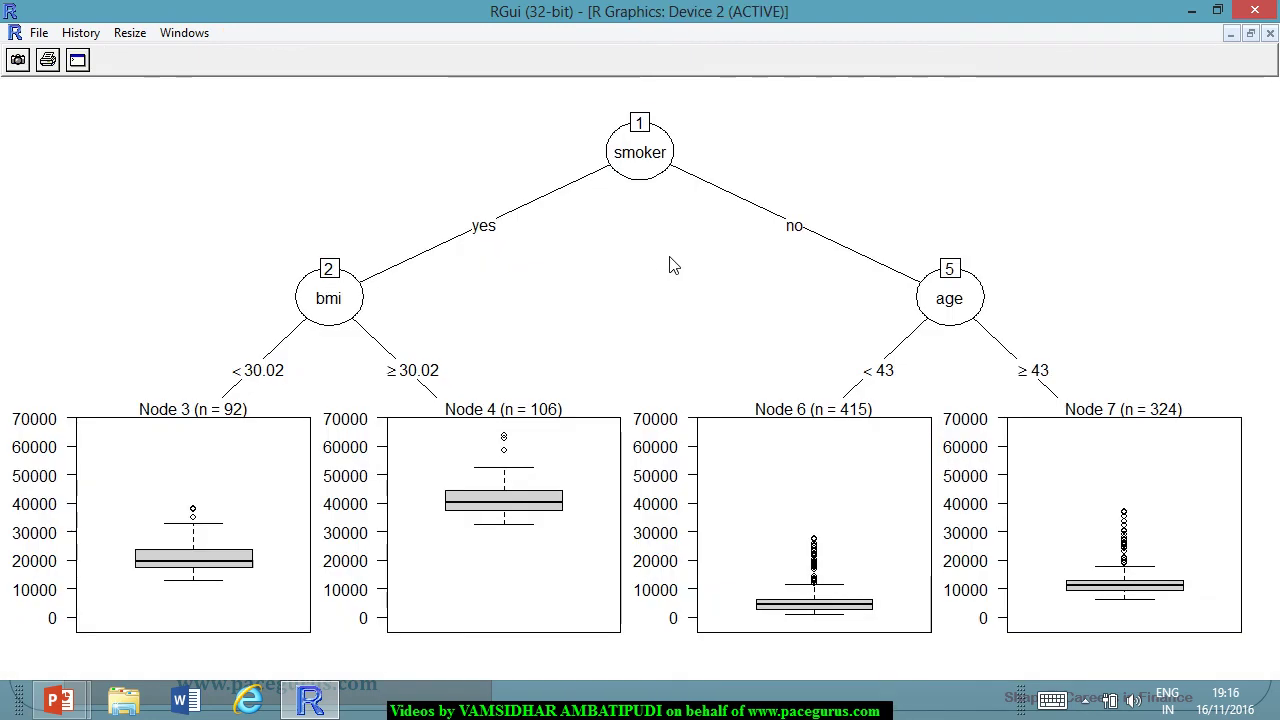